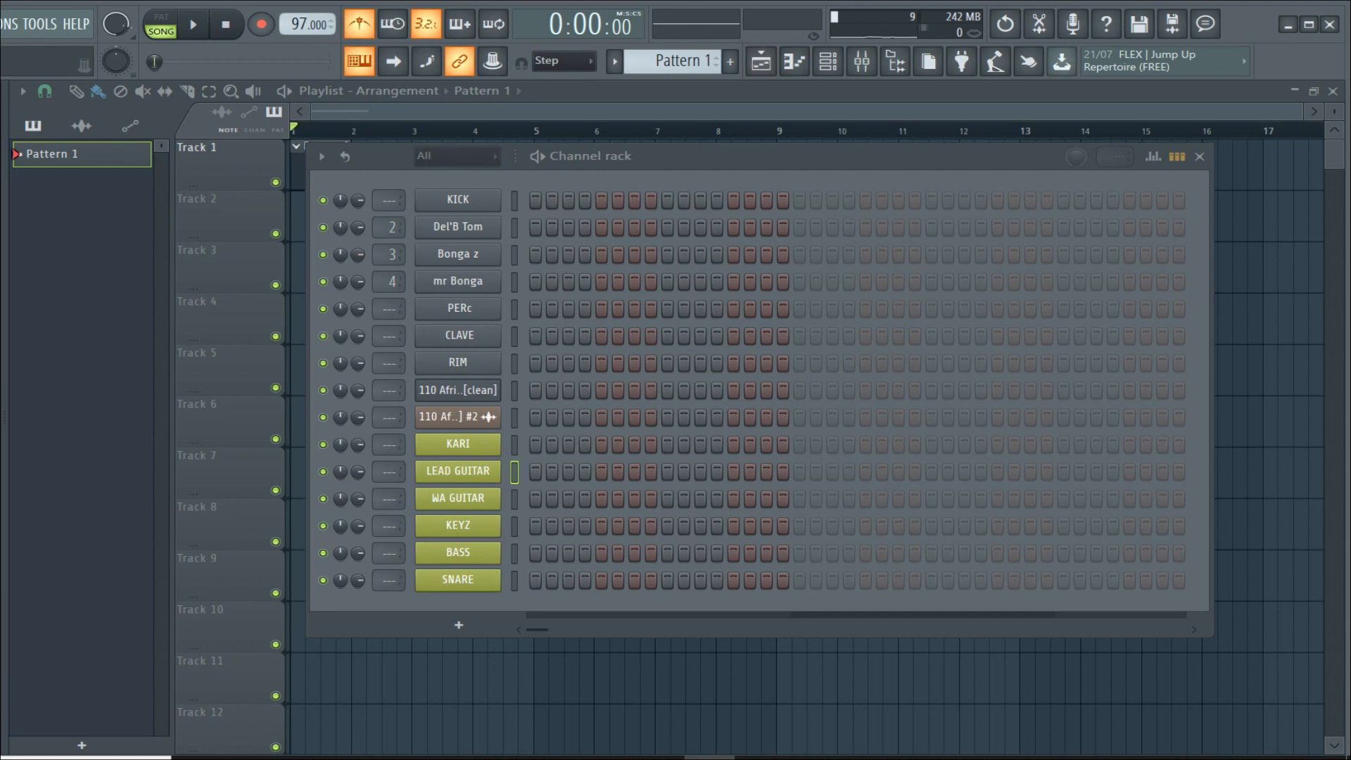
# Open the KICK piano roll for Pattern 1, draw a C5 note at the start of bar 1 and start playback
pyautogui.press('F6')
pyautogui.press('F5')
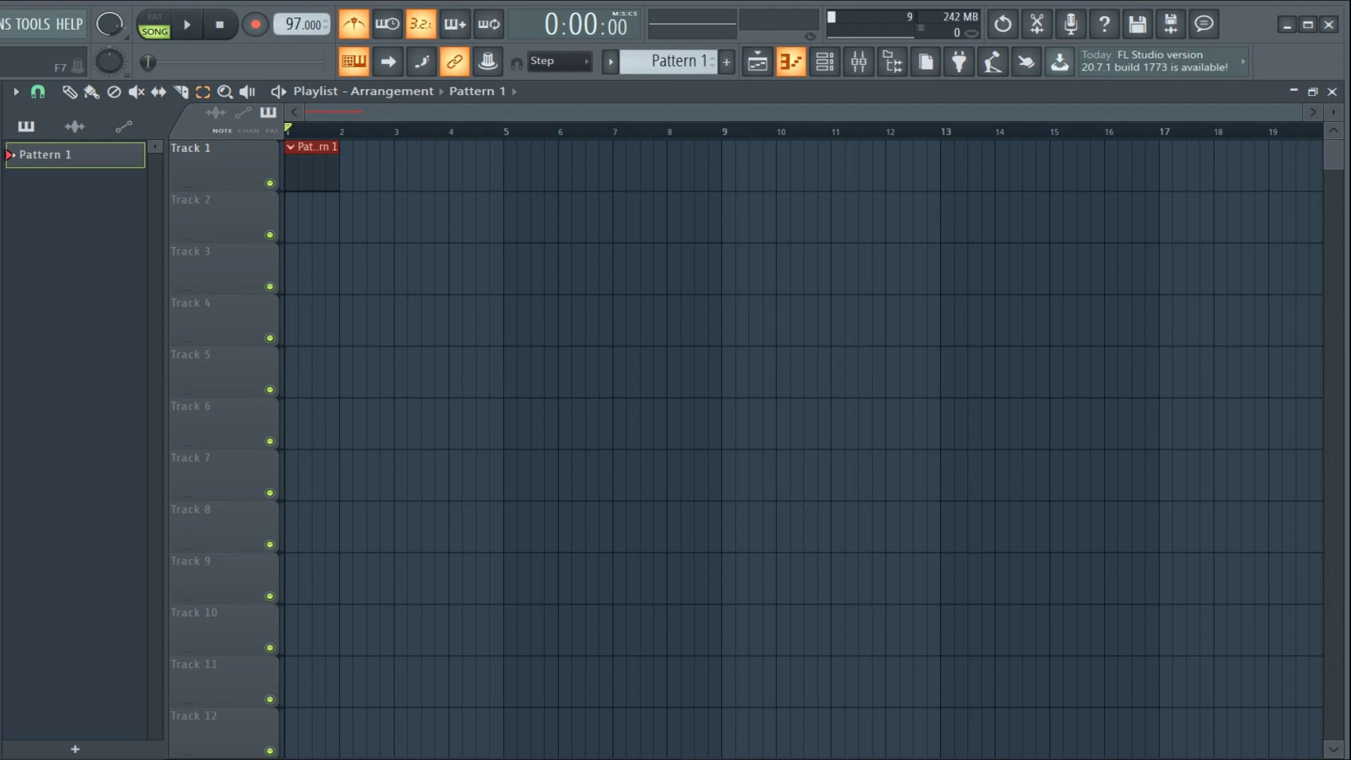
pyautogui.click(791, 62)
pyautogui.click(86, 329)
pyautogui.press('space')
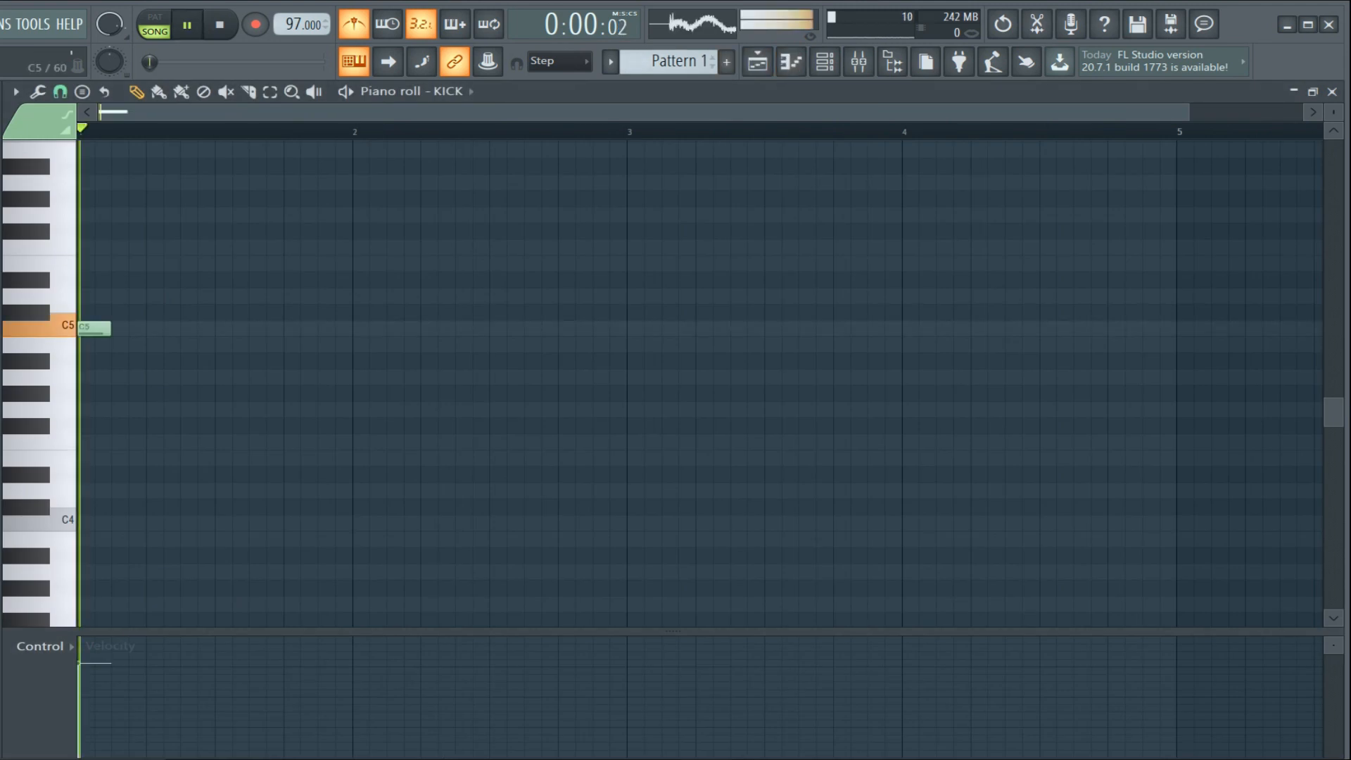
# Add C5 kick notes on beat 4 of bar 1 and on beat 1 of bar 2
pyautogui.click(291, 329)
pyautogui.click(377, 328)
pyautogui.press('space')
pyautogui.moveTo(376, 328); pyautogui.dragTo(359, 331)
pyautogui.press('space')
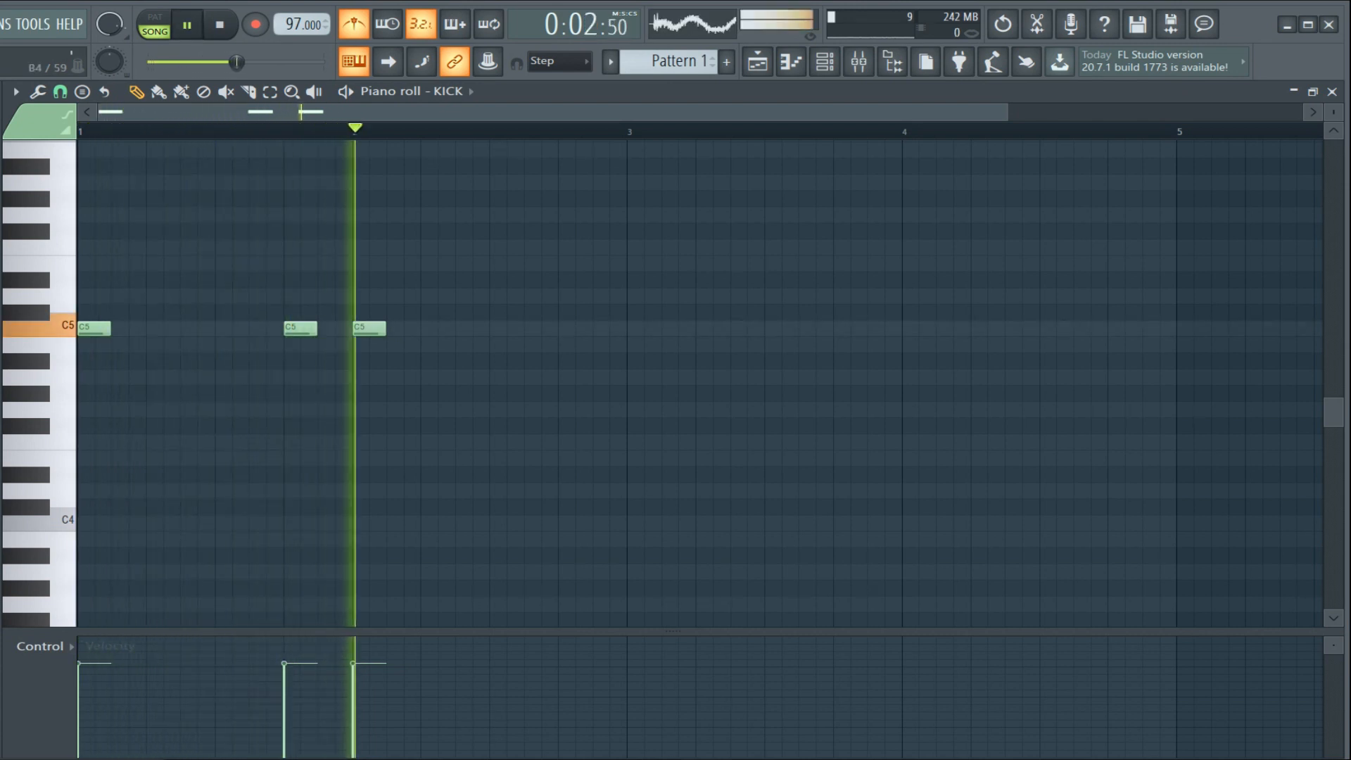
# Add C5 kick notes on beats 1 and 4 of bar 3 and play the arrangement back in the playlist
pyautogui.click(636, 329)
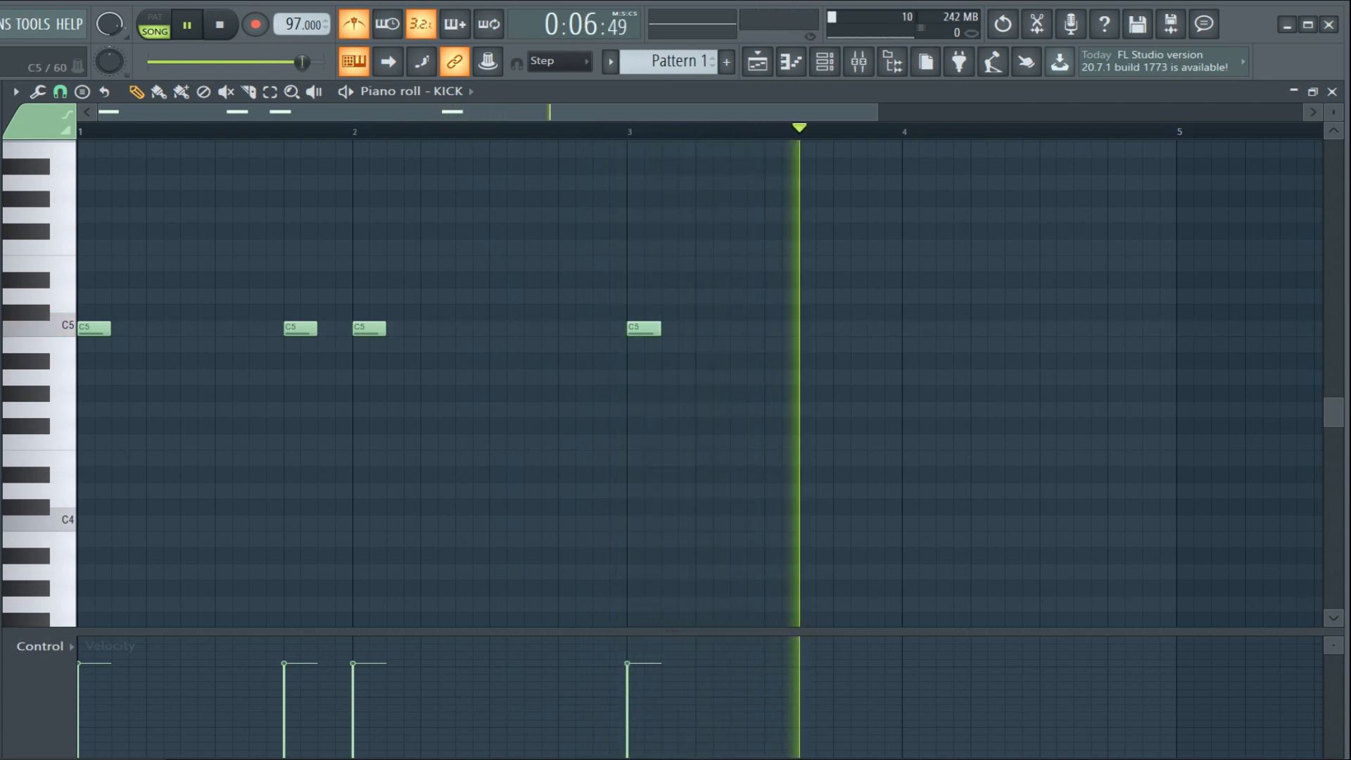
pyautogui.click(842, 328)
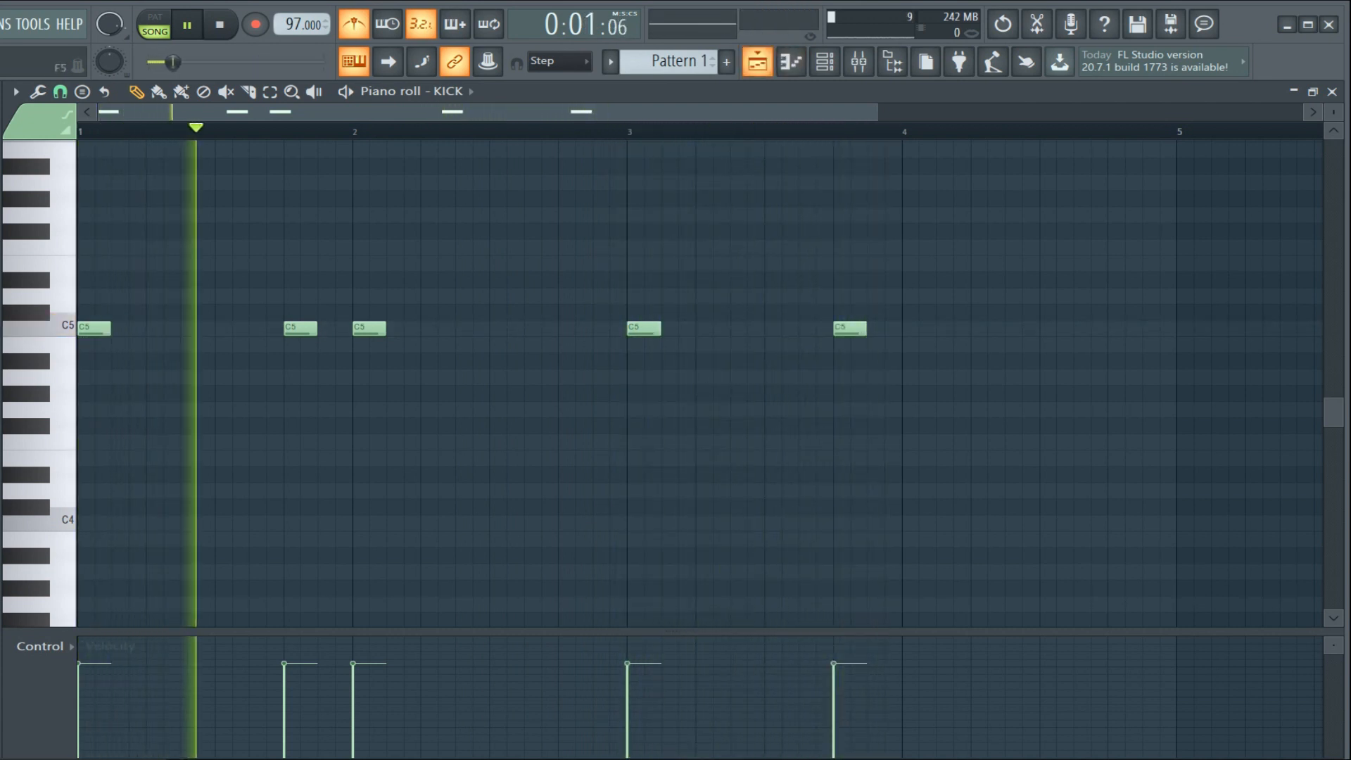
pyautogui.press('F5')
pyautogui.press('space')
pyautogui.press('space')
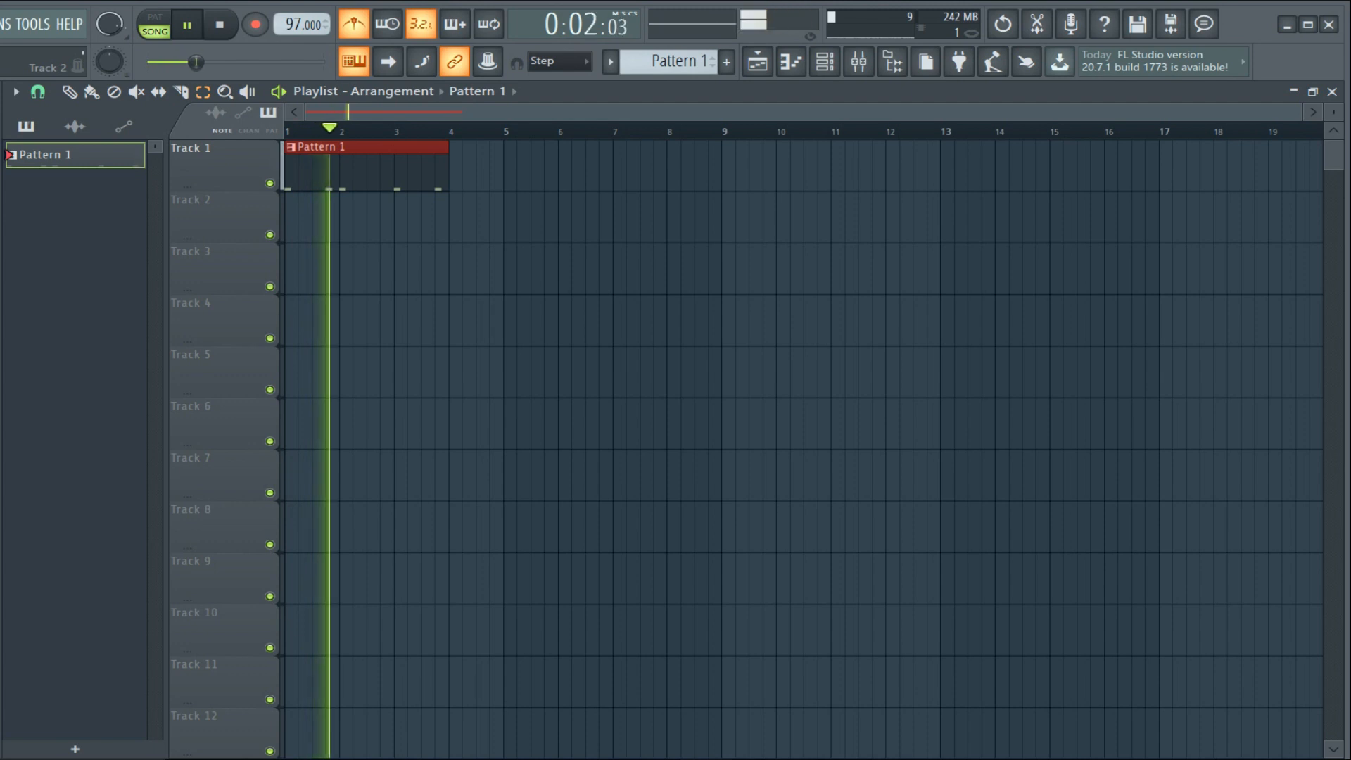
pyautogui.press('space')
pyautogui.press('space')
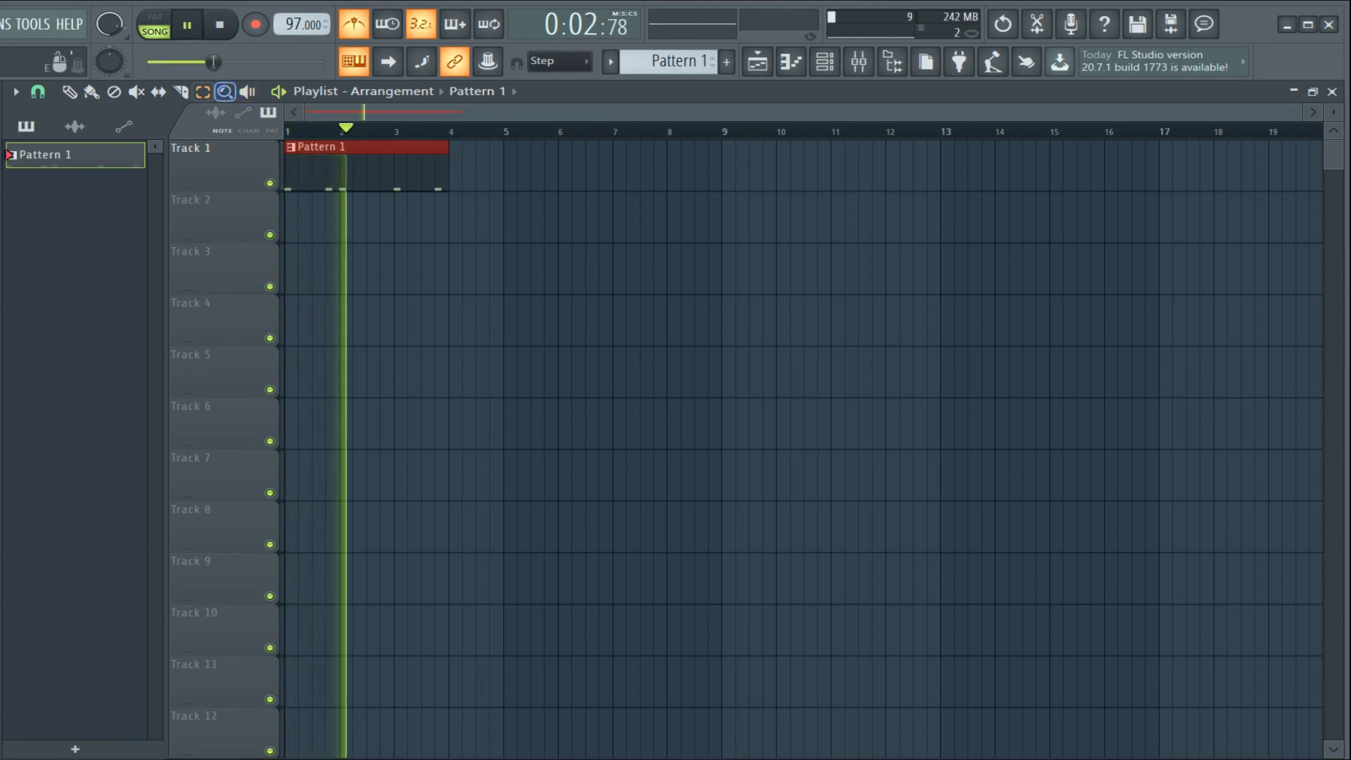
pyautogui.press('space')
# Set the playlist snap to 1/6 beat
pyautogui.click(38, 92)
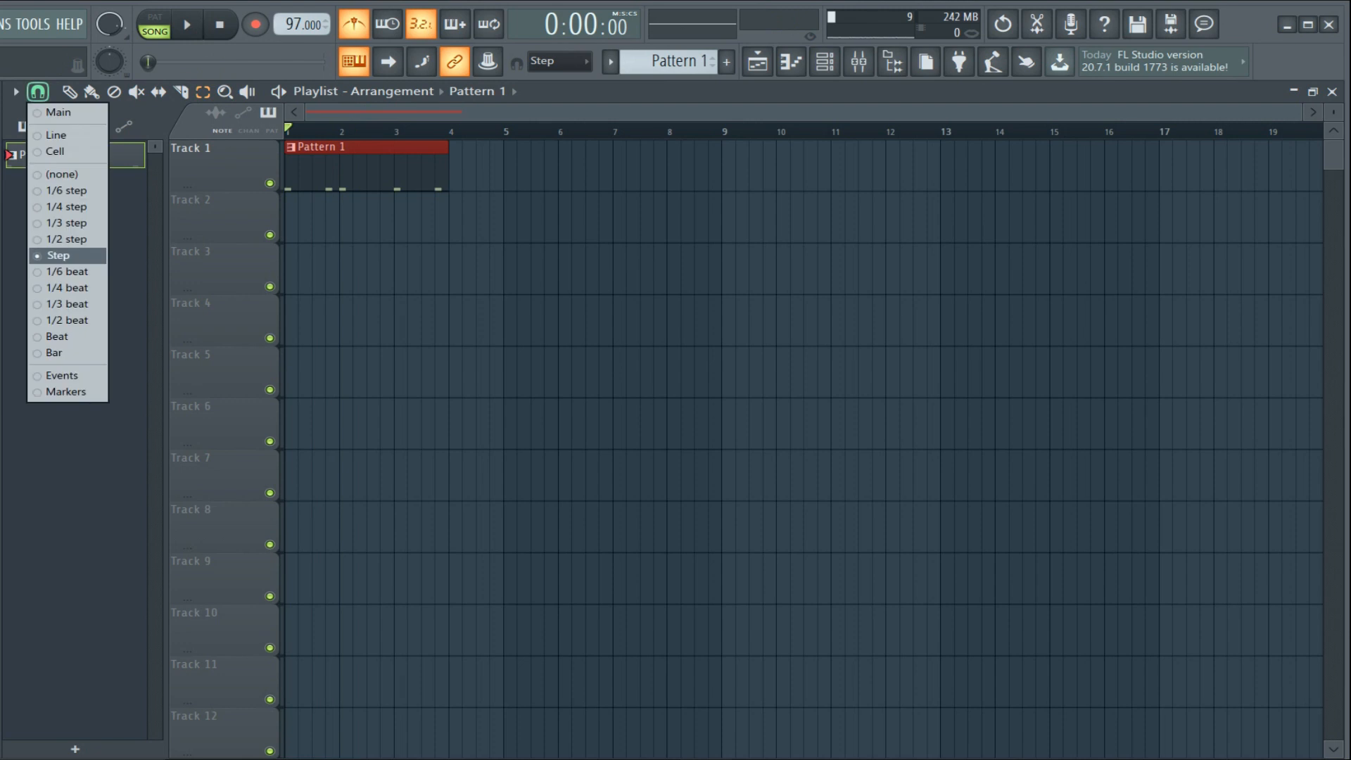
pyautogui.click(67, 271)
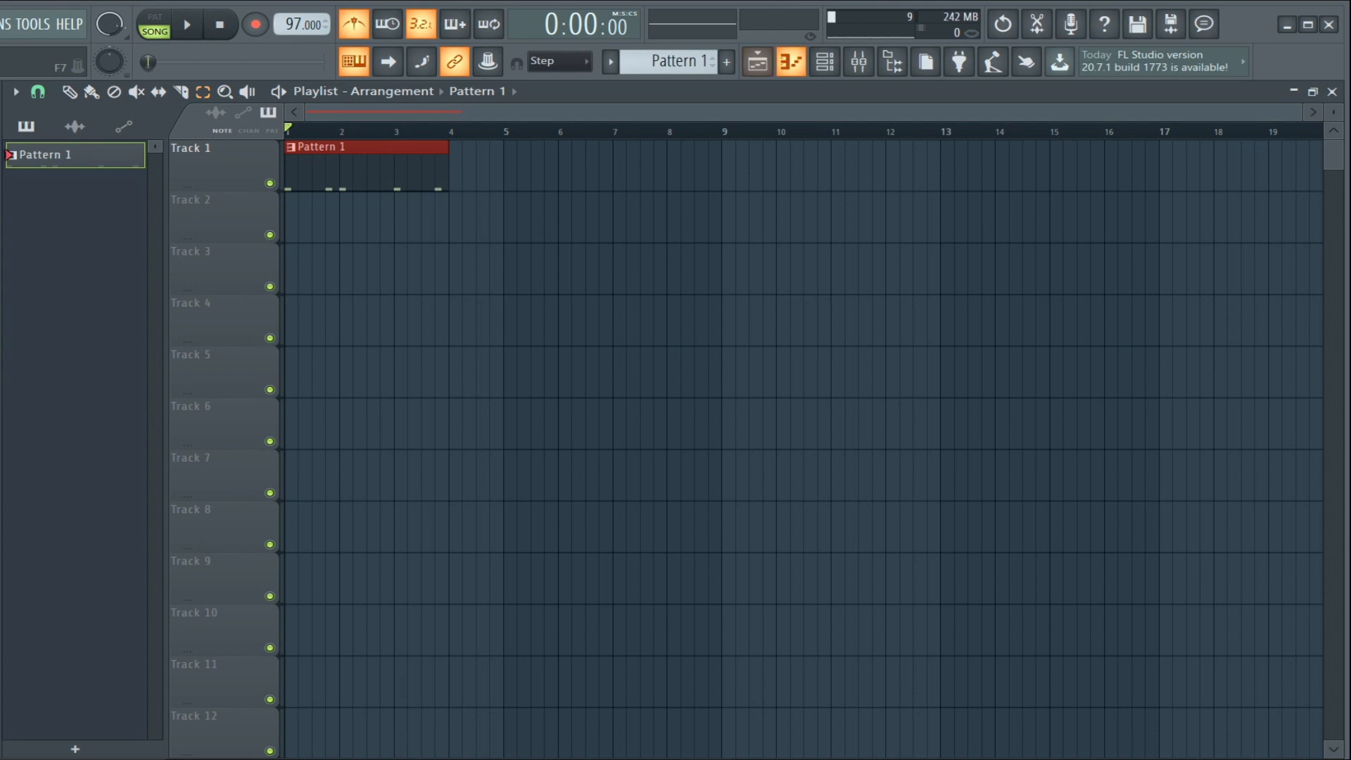
# Delete the two C5 kick notes in bar 3 of Pattern 1 during playback
pyautogui.click(791, 62)
pyautogui.press('space')
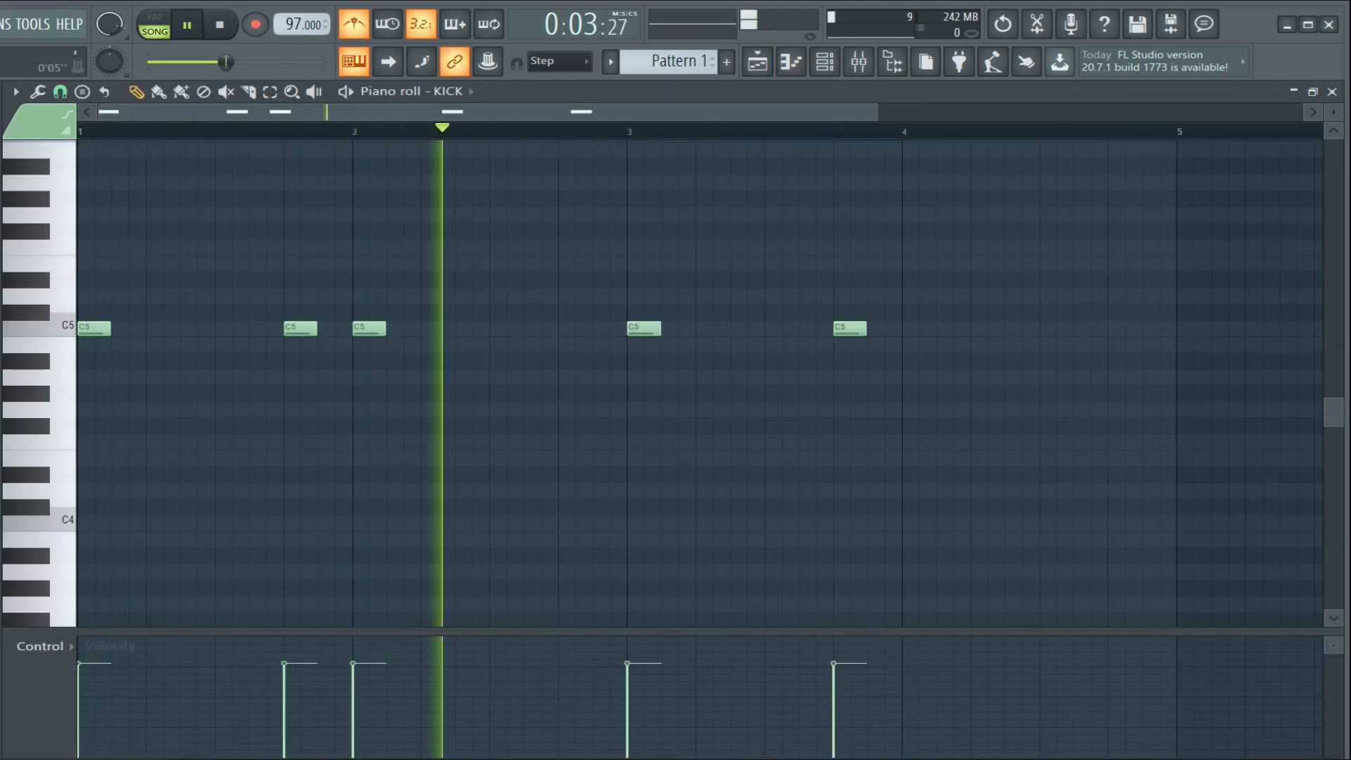
pyautogui.rightClick(643, 328)
pyautogui.rightClick(850, 328)
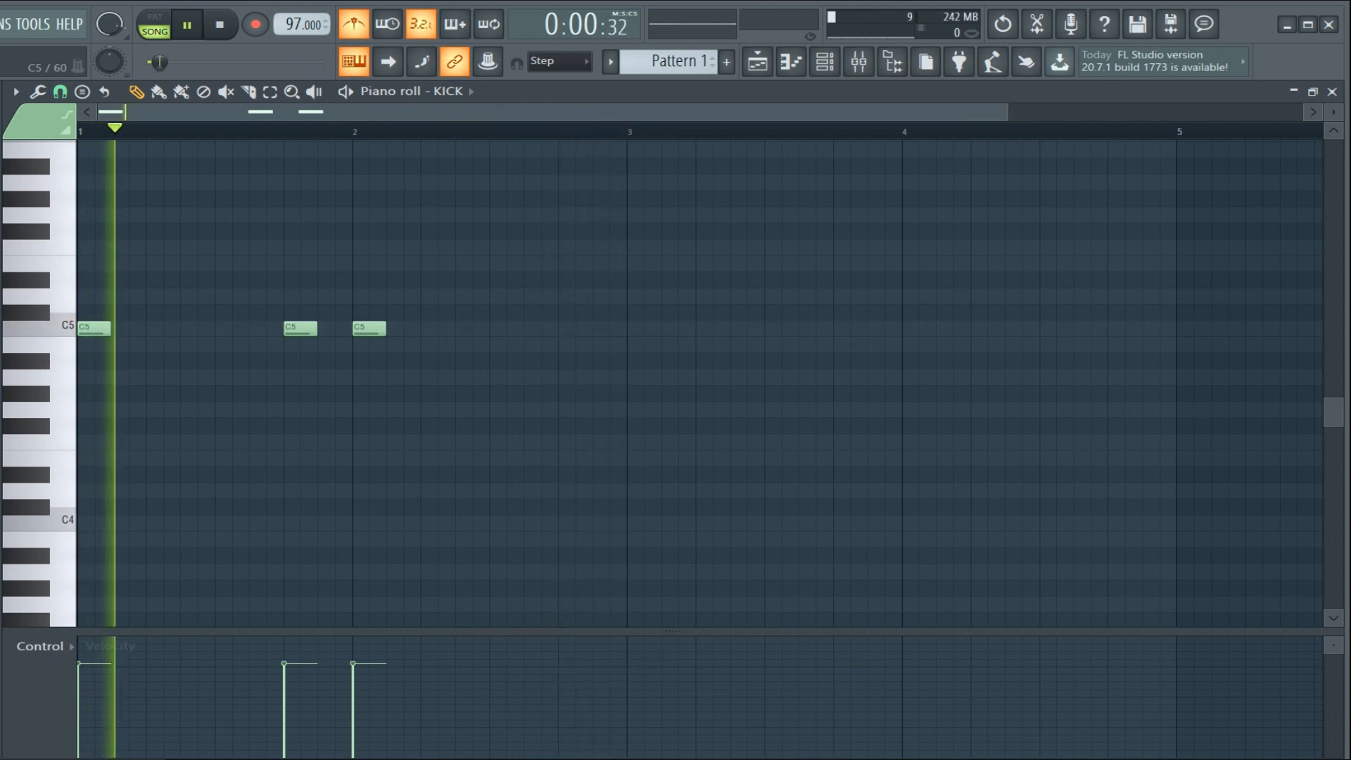
# Duplicate the Pattern 1 clip on Track 1 to cover bars 1 to 4, removing the surplus third clip
pyautogui.press('F5')
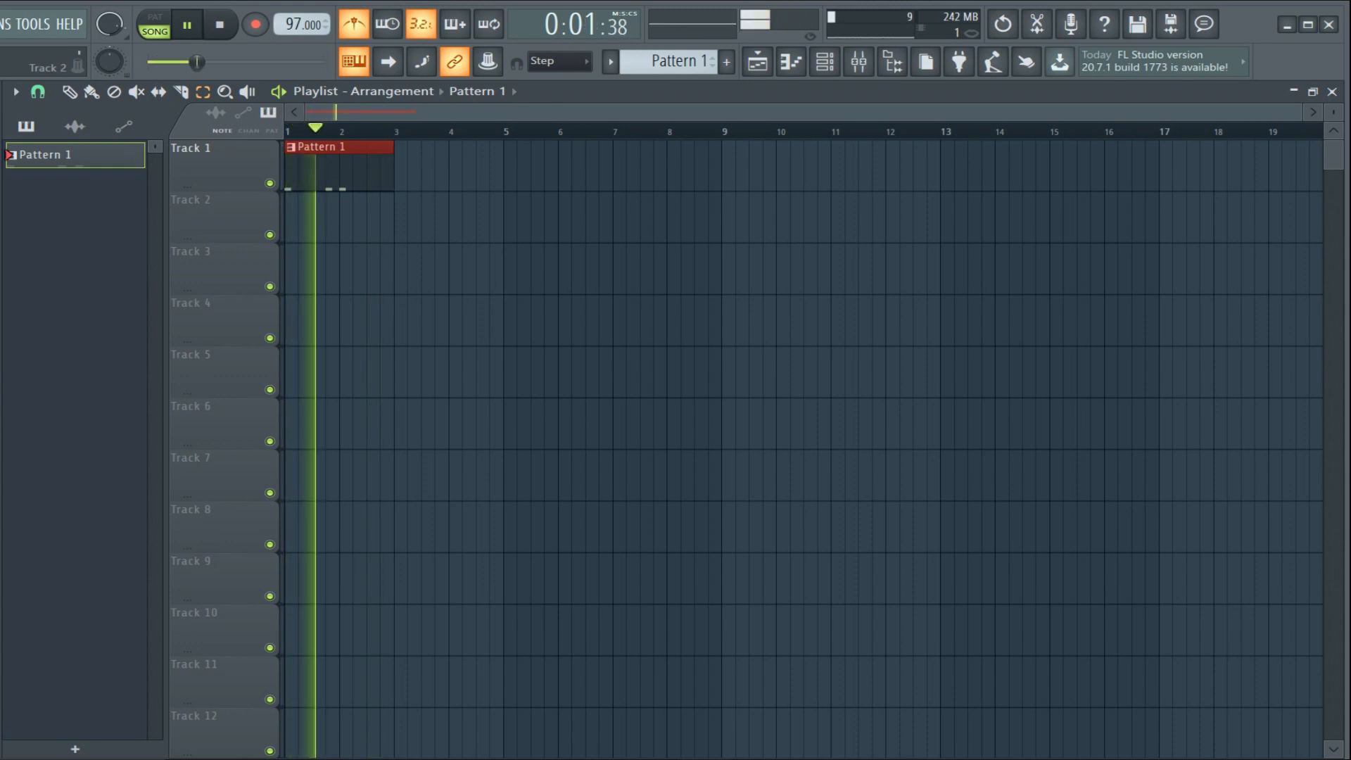
pyautogui.hotkey('ctrl', 'b')
pyautogui.hotkey('ctrl', 'b')
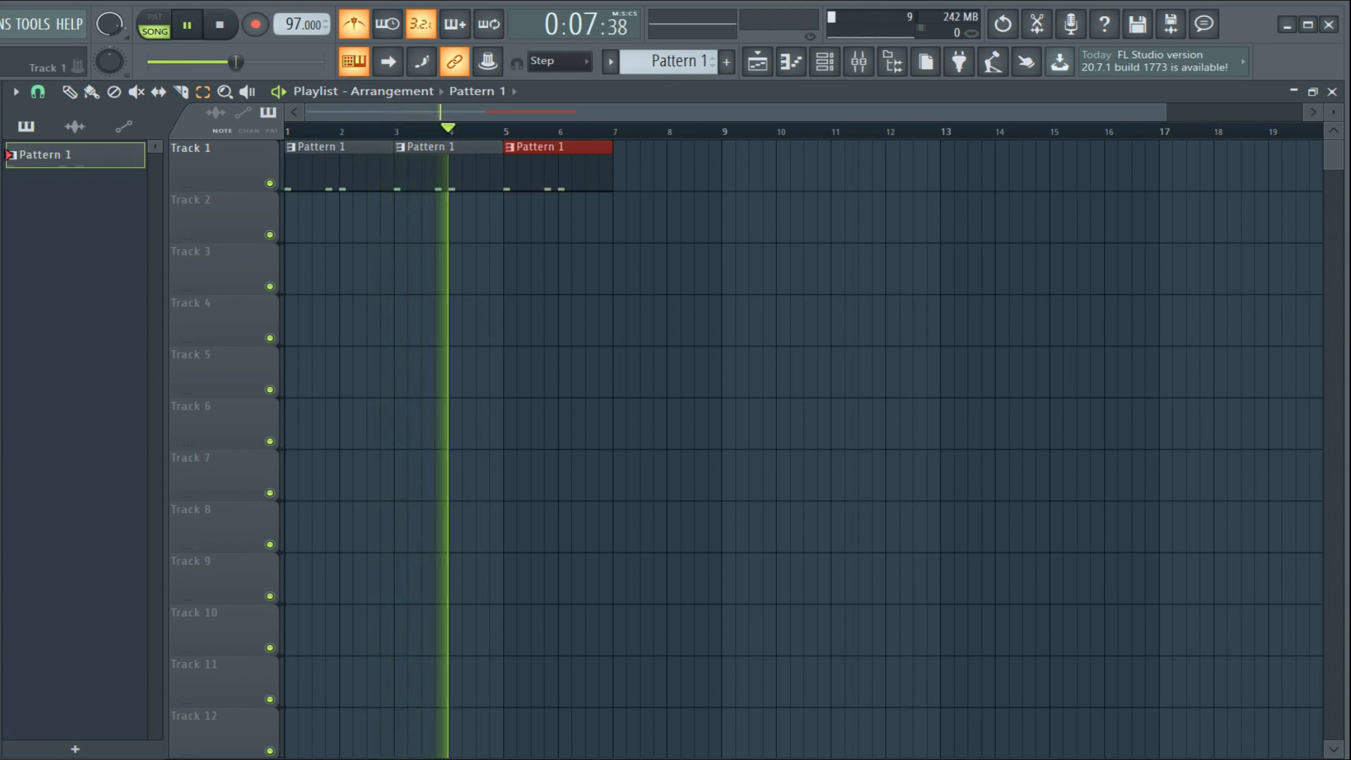
pyautogui.press('Delete')
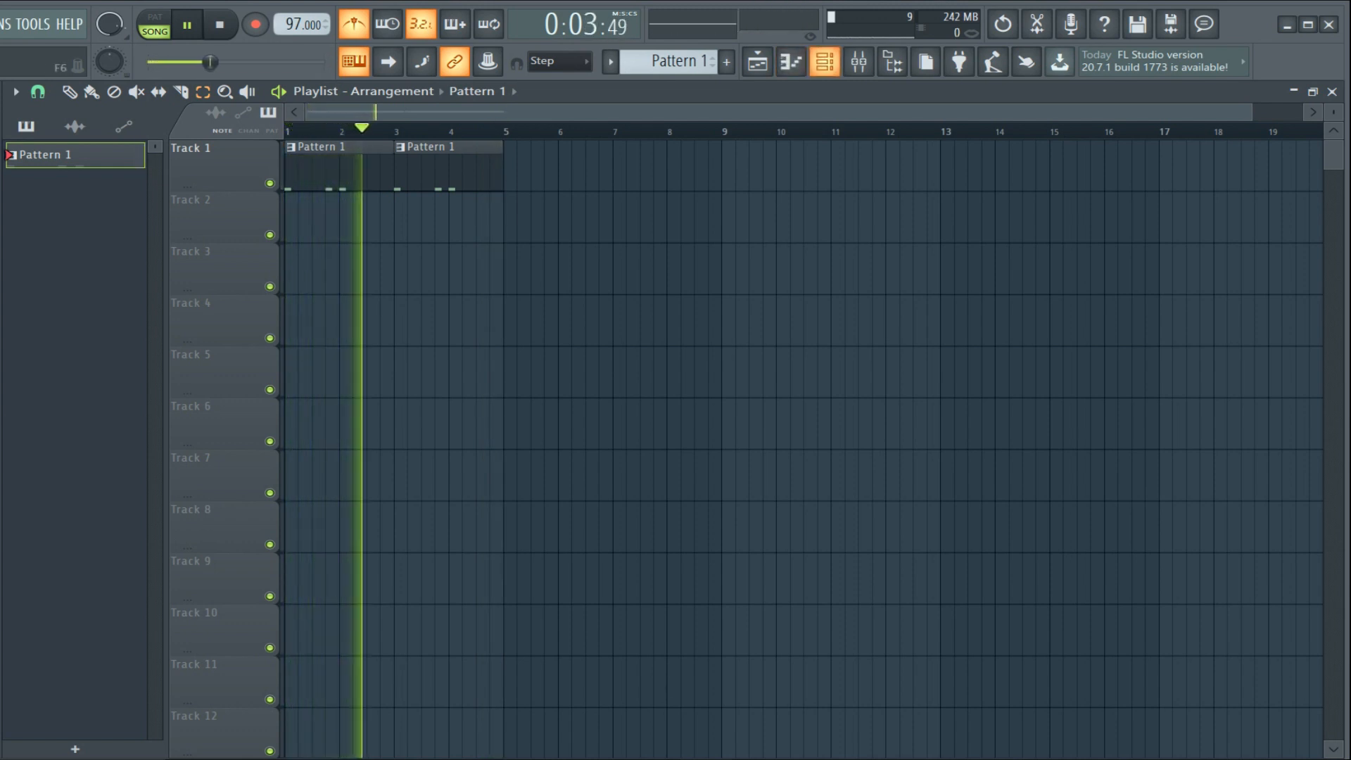
# Audition the CLAVE, PERc, Bonga z and RIM channels in the channel rack while the kick loop plays
pyautogui.press('F6')
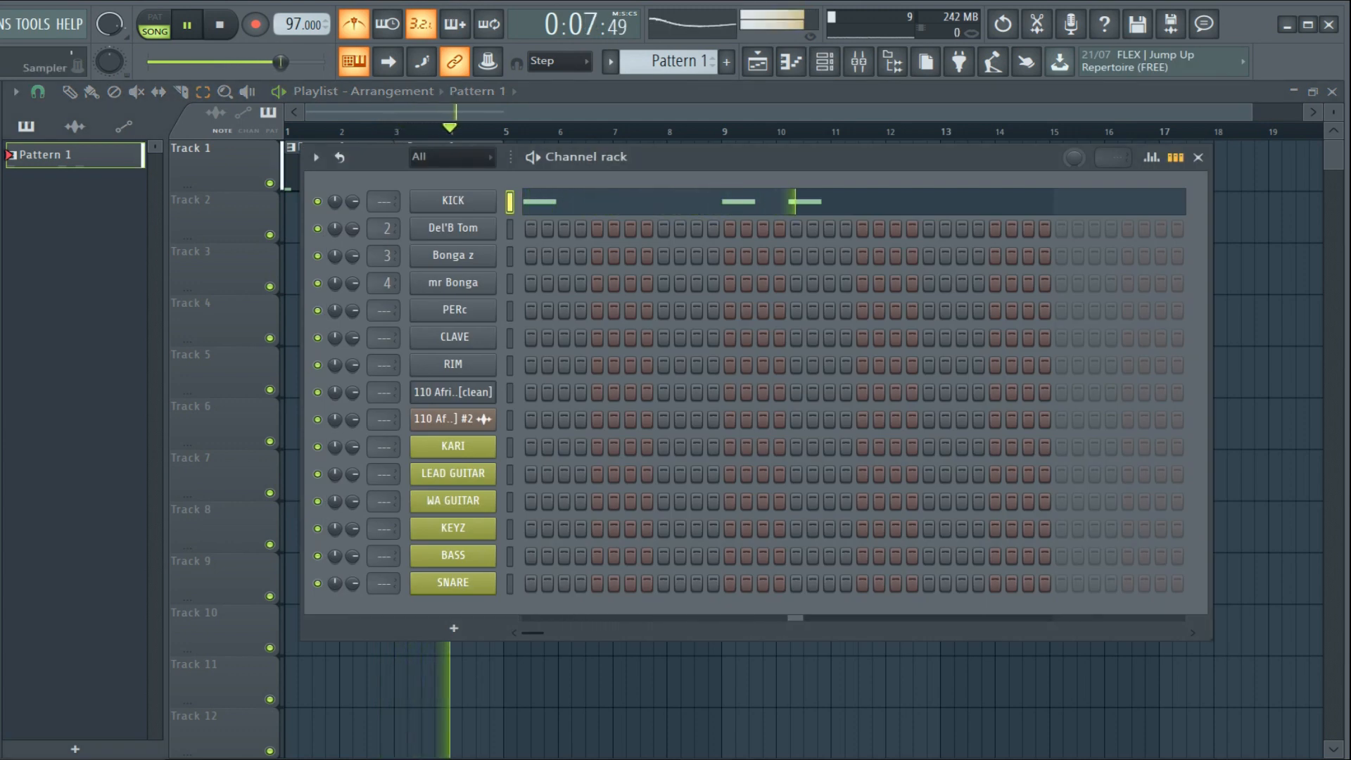
pyautogui.click(455, 337)
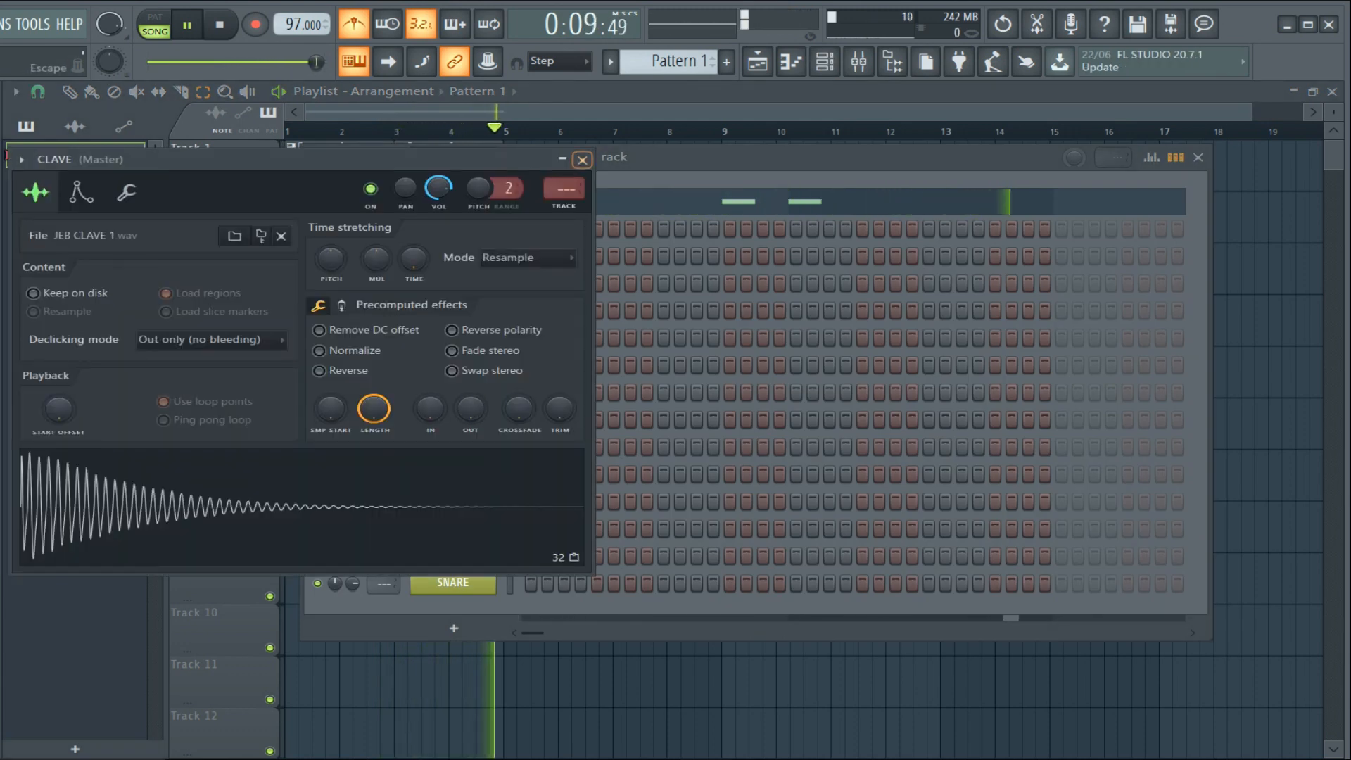
pyautogui.press('Escape')
pyautogui.click(454, 309)
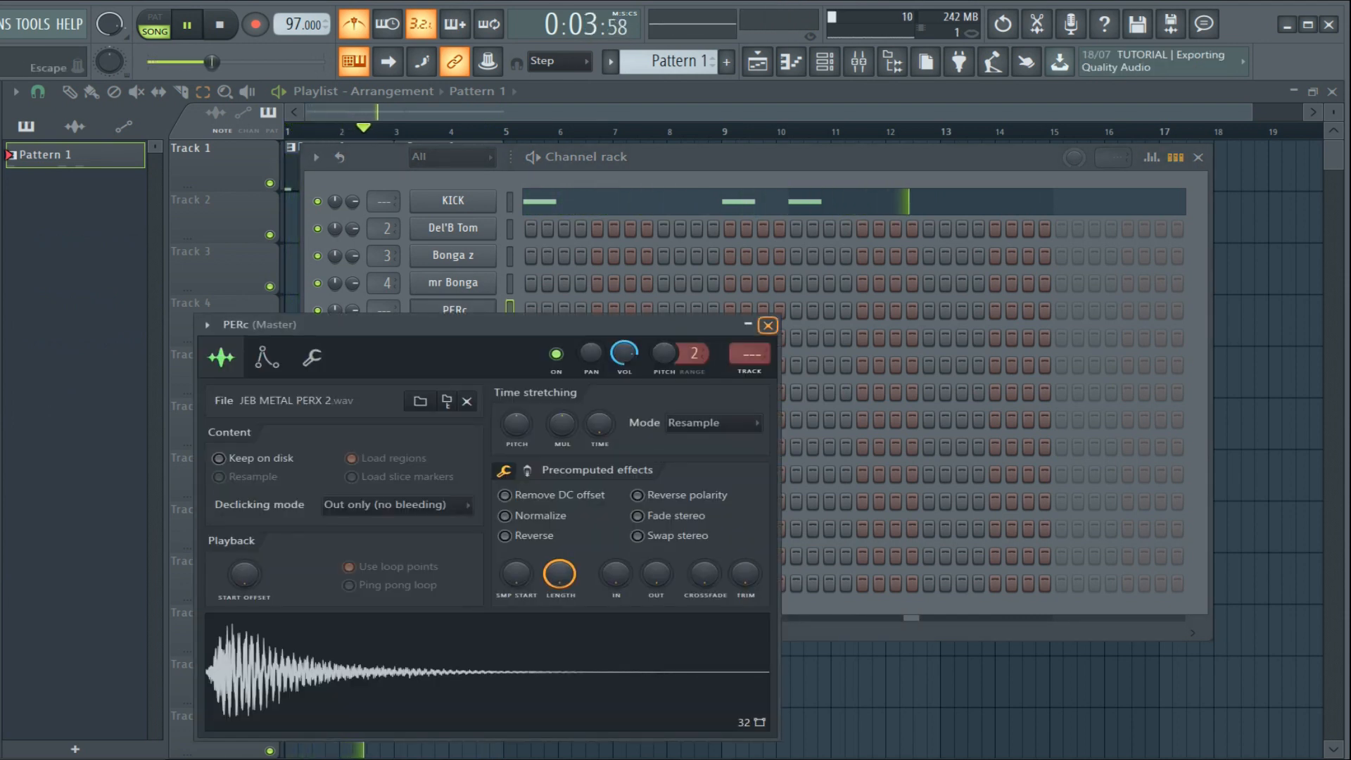
pyautogui.press('Escape')
pyautogui.click(453, 255)
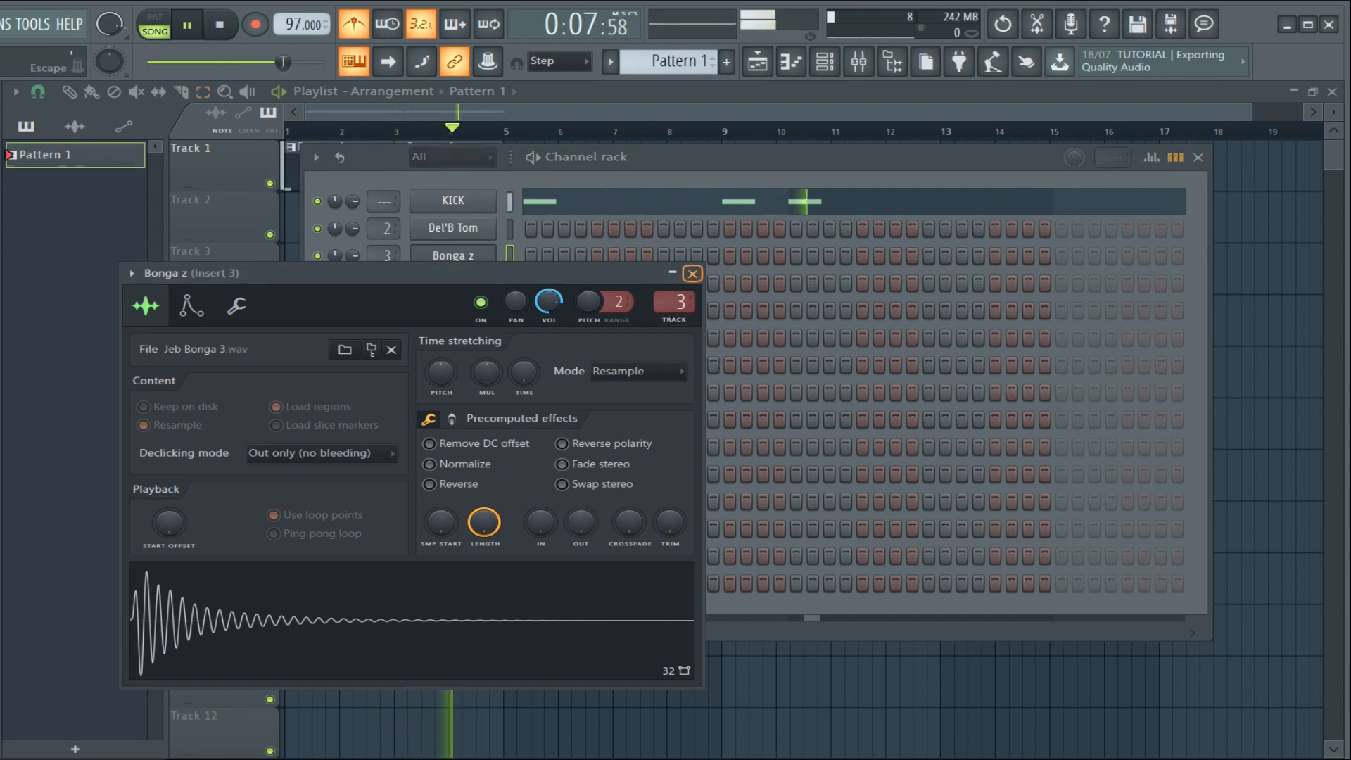
pyautogui.press('Escape')
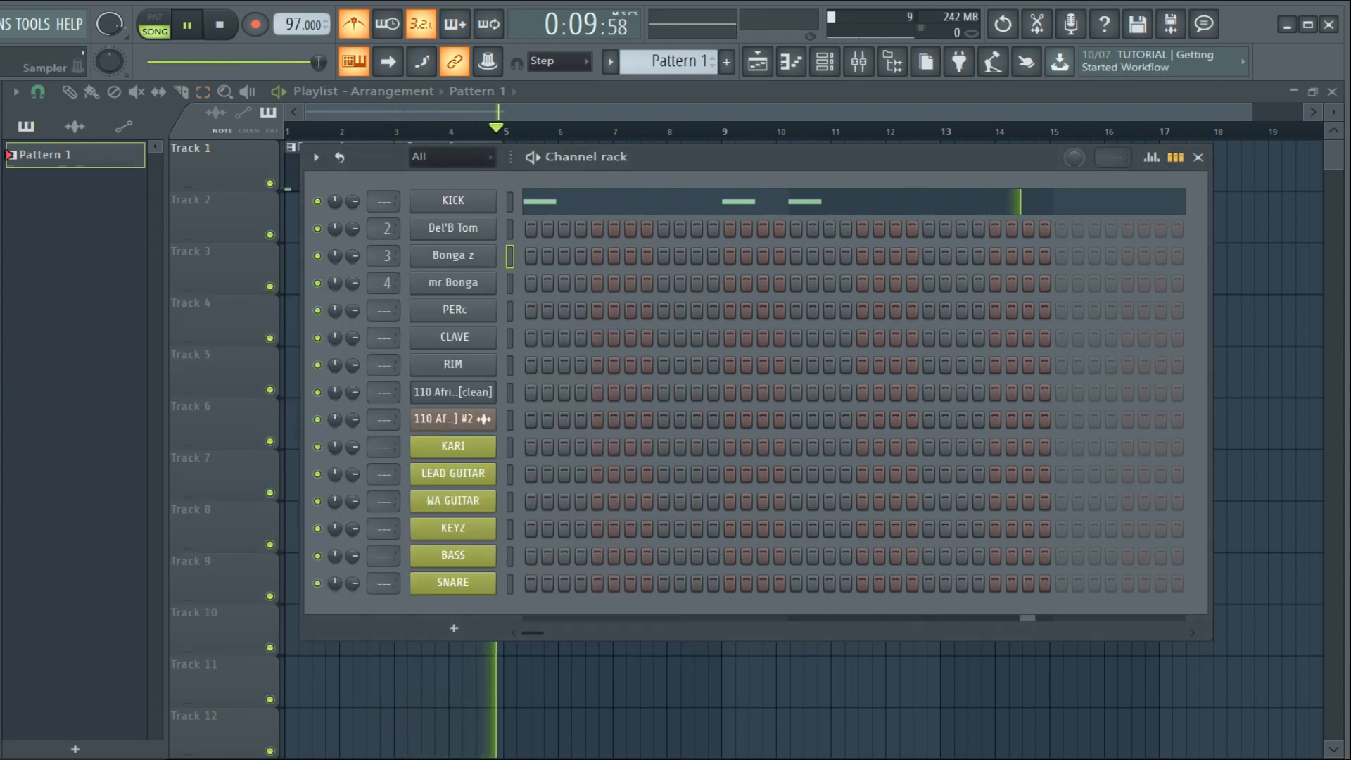
pyautogui.click(453, 364)
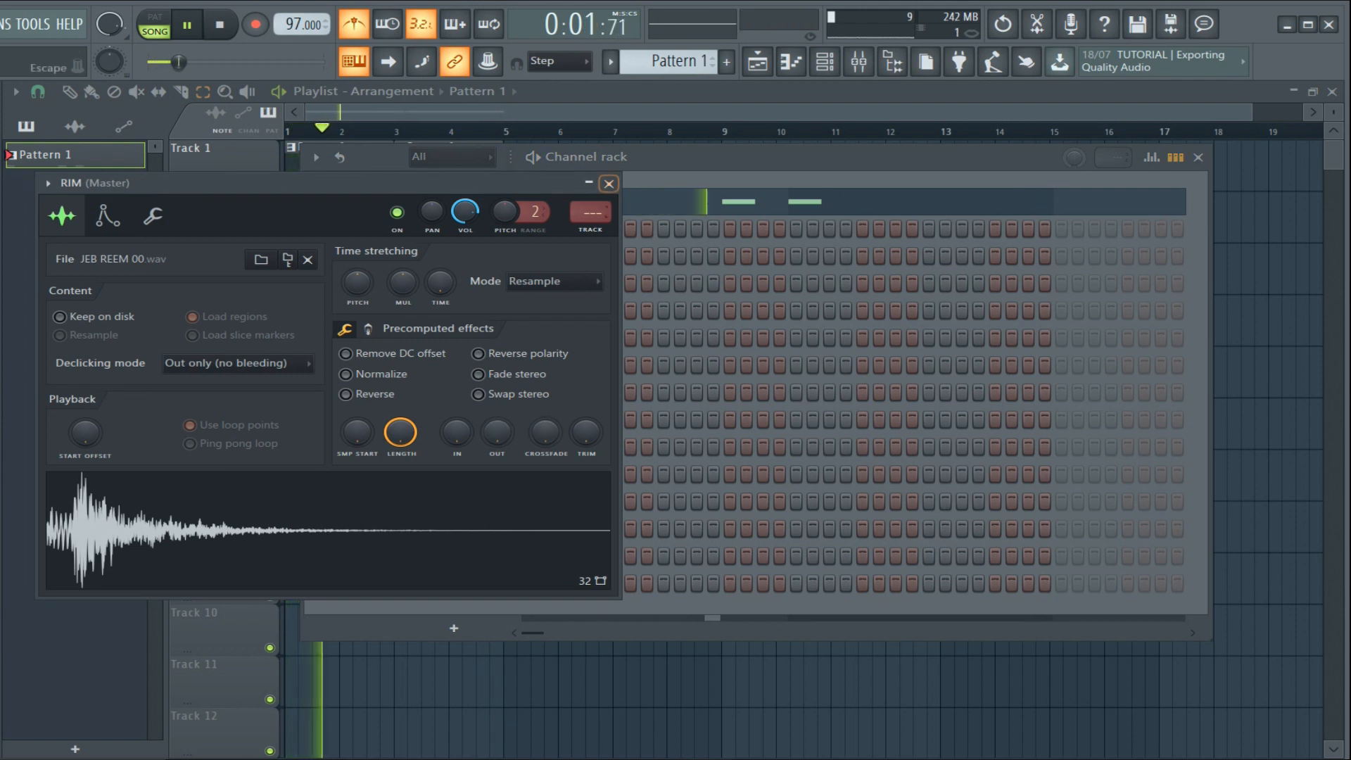
pyautogui.press('Escape')
pyautogui.click(455, 309)
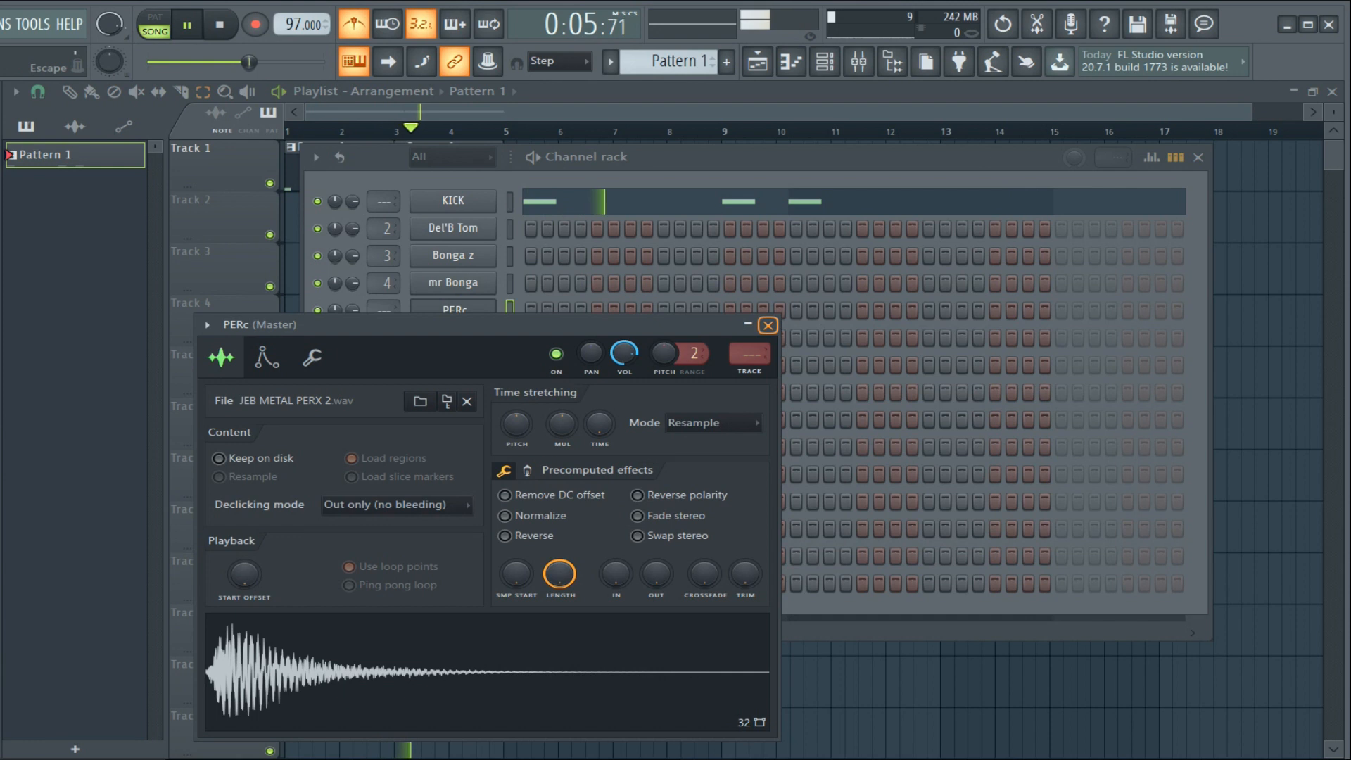
pyautogui.press('Escape')
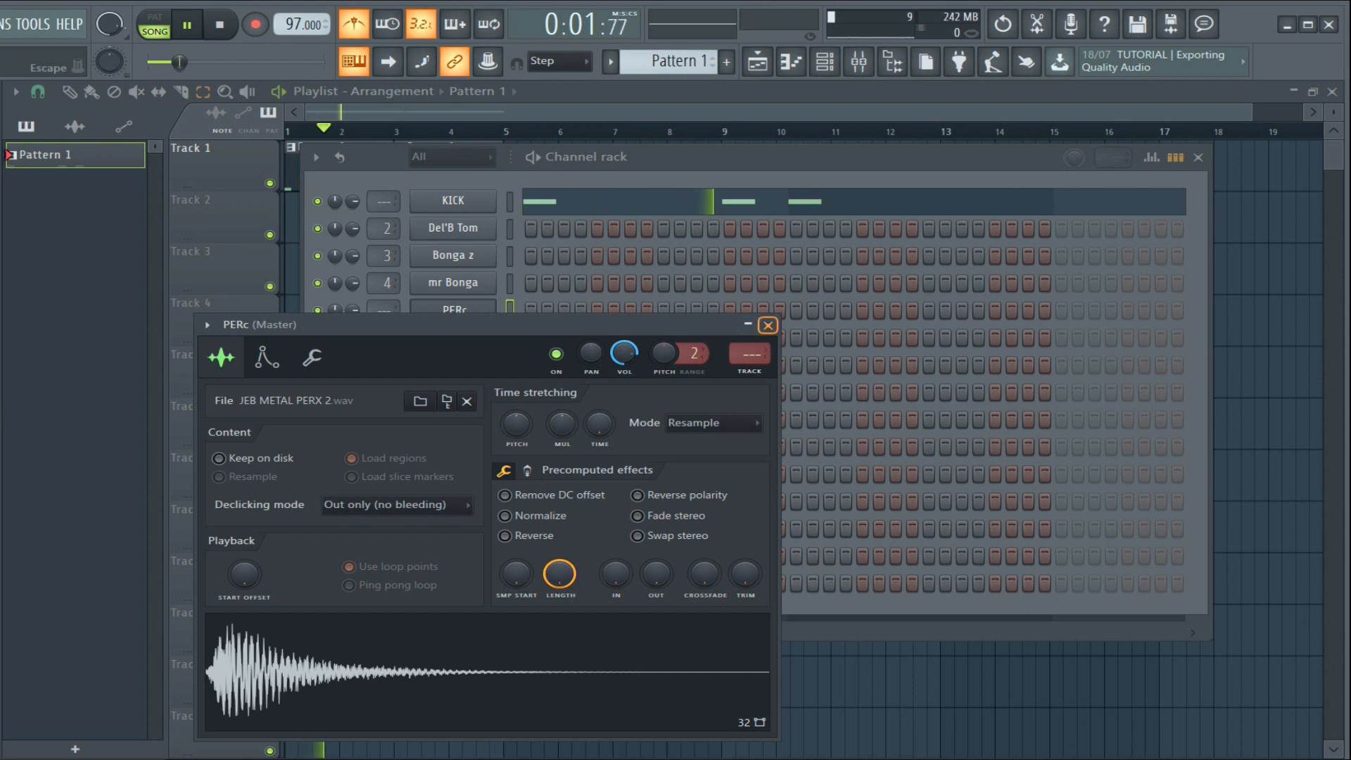
pyautogui.press('Escape')
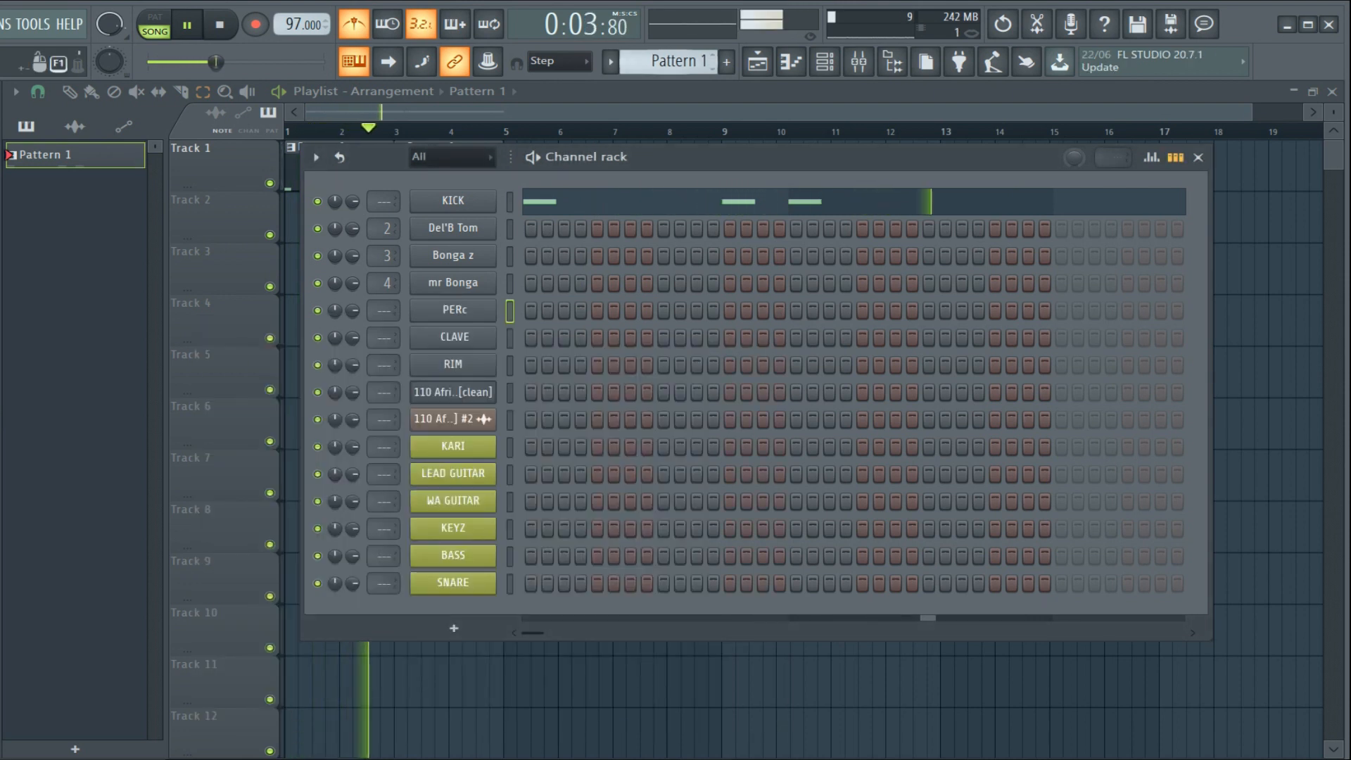
# Create Pattern 2 for the PERc channel and paint its clip at bar 1 of Track 2
pyautogui.press('F4')
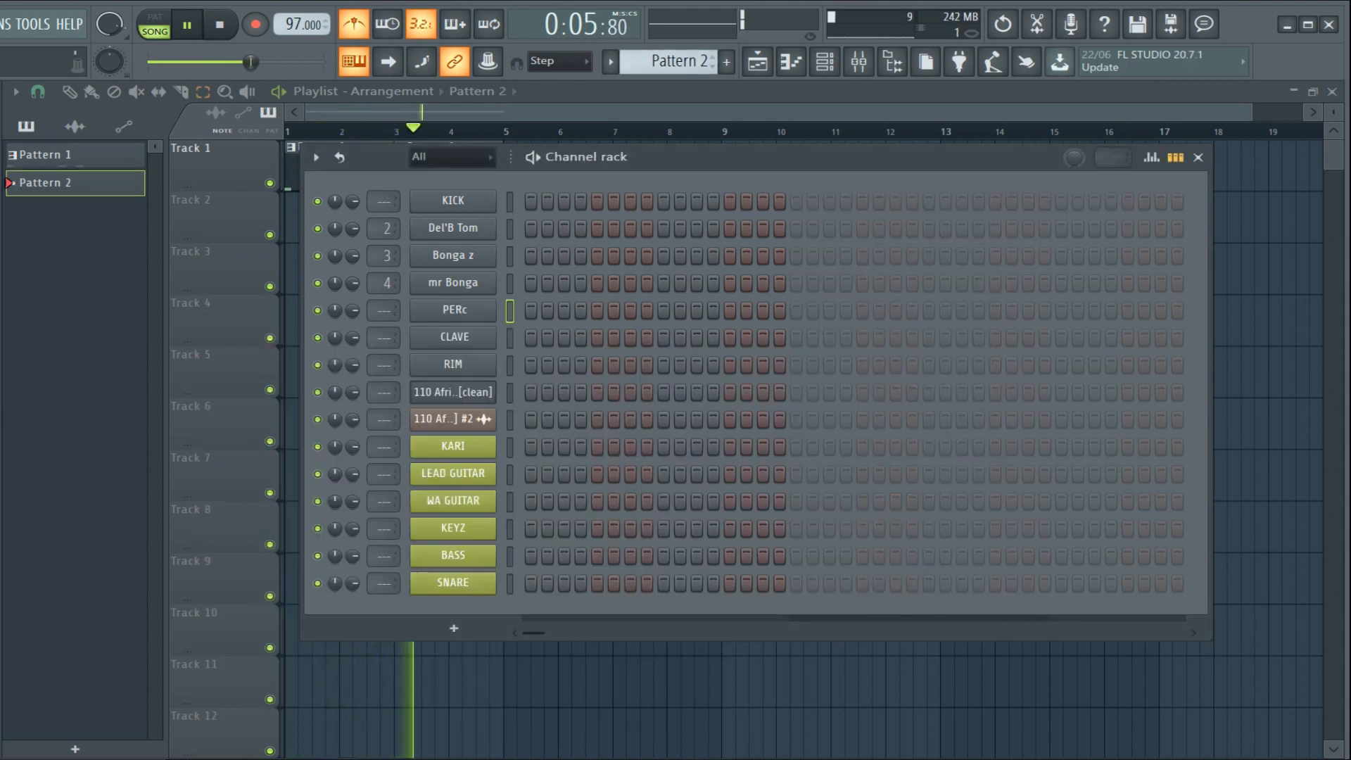
pyautogui.rightClick(453, 310)
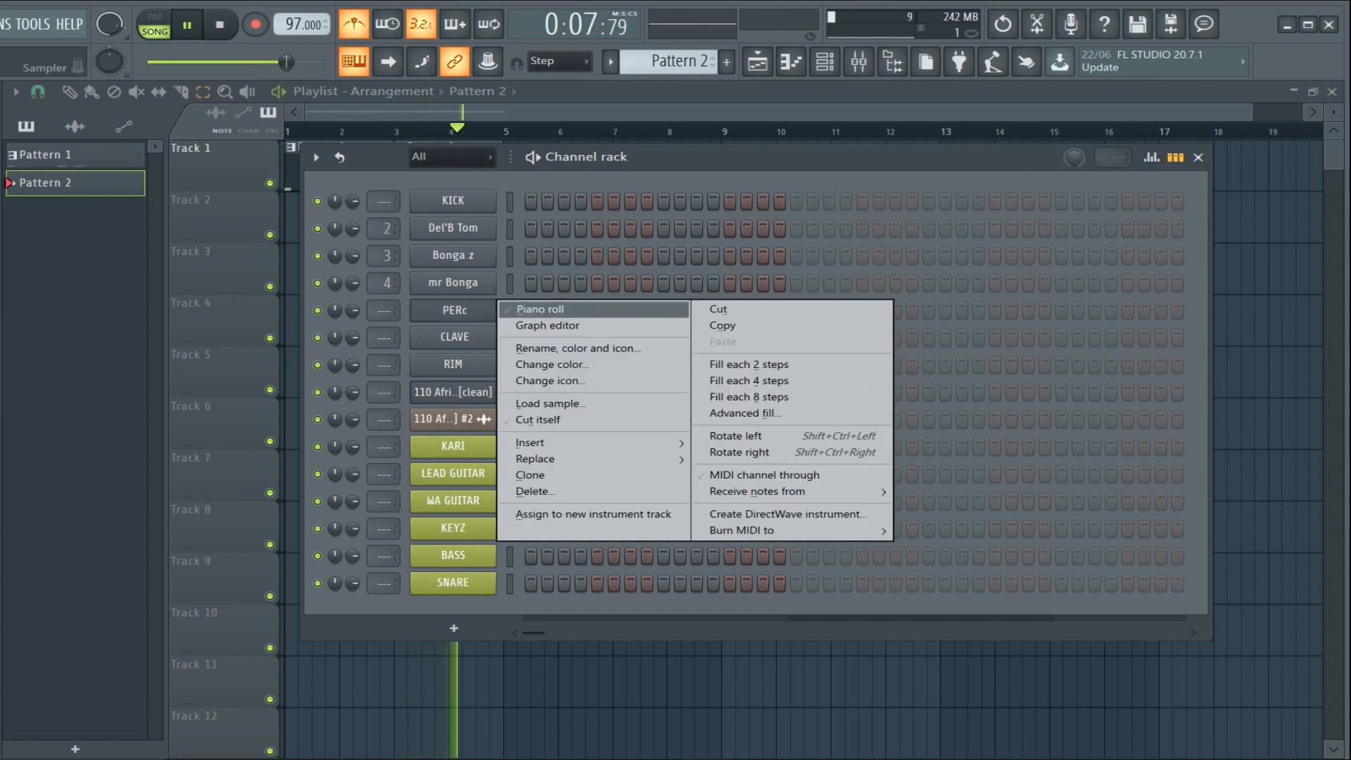
pyautogui.click(541, 309)
pyautogui.press('F5')
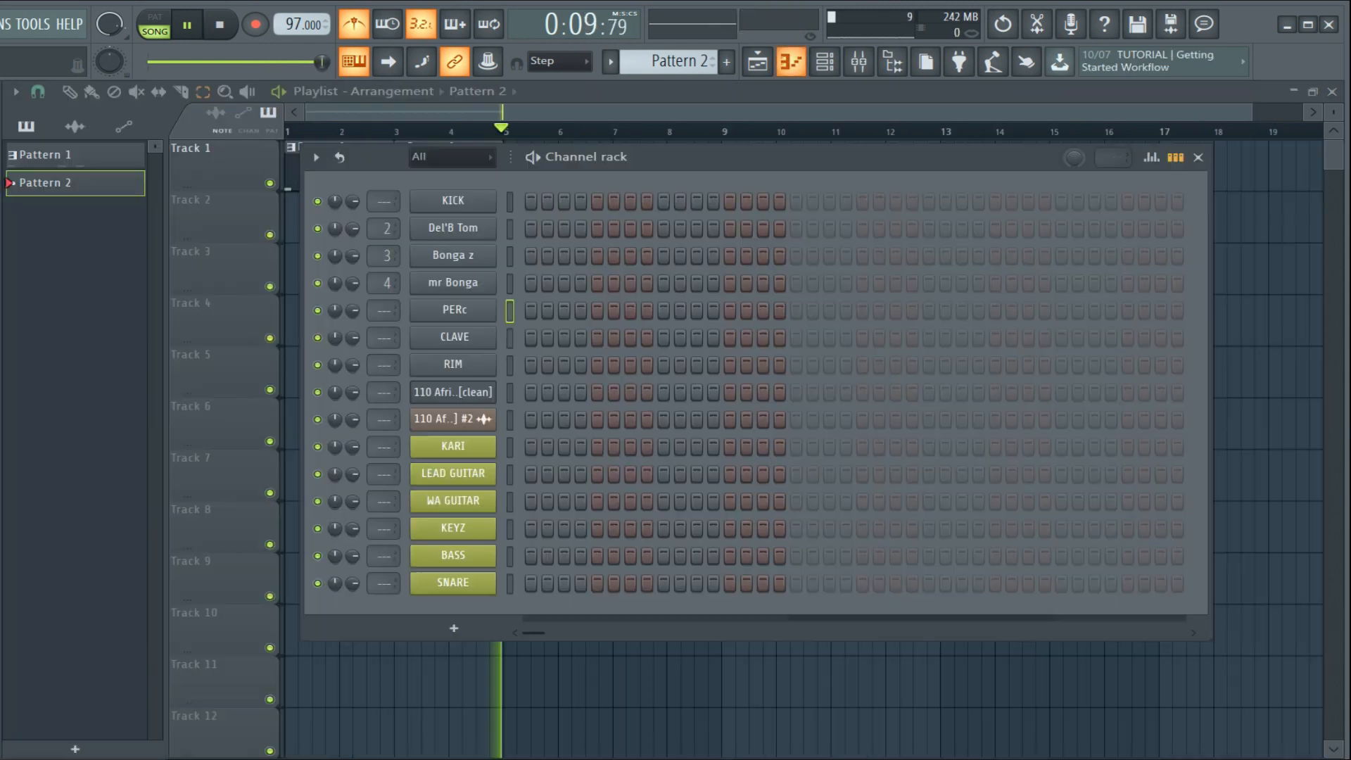
pyautogui.press('F6')
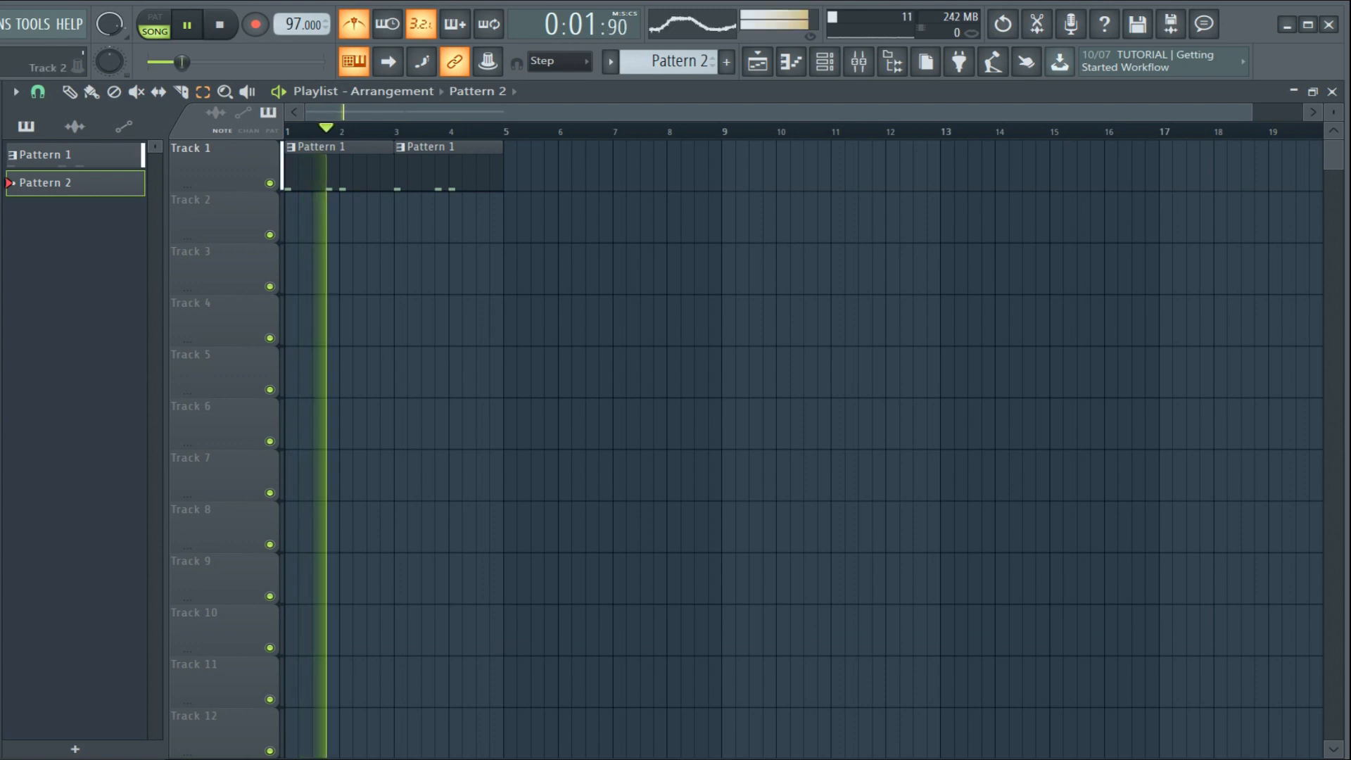
pyautogui.click(91, 92)
pyautogui.moveTo(303, 218); pyautogui.dragTo(290, 218)
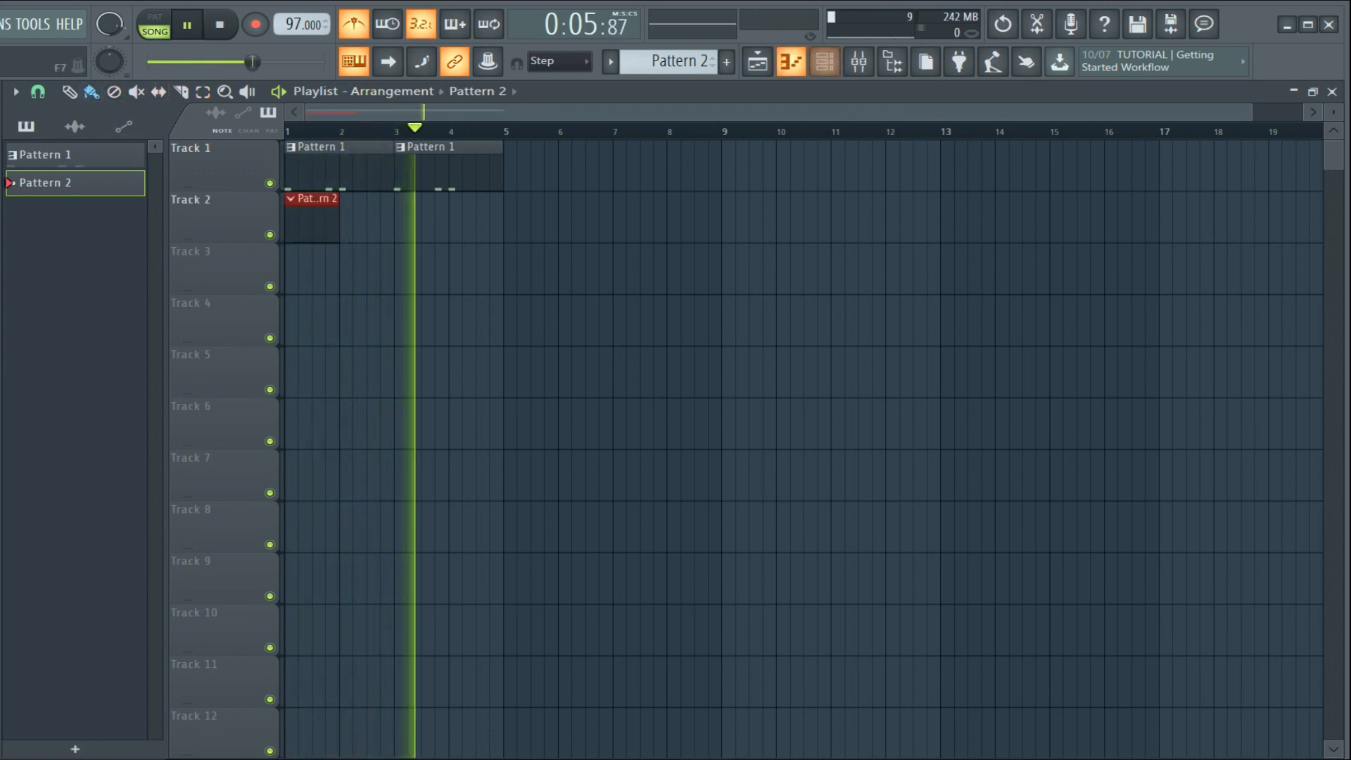
# Draw trial C5 notes at the start of the PERc piano roll and set its snap to 1/6 beat
pyautogui.press('F7')
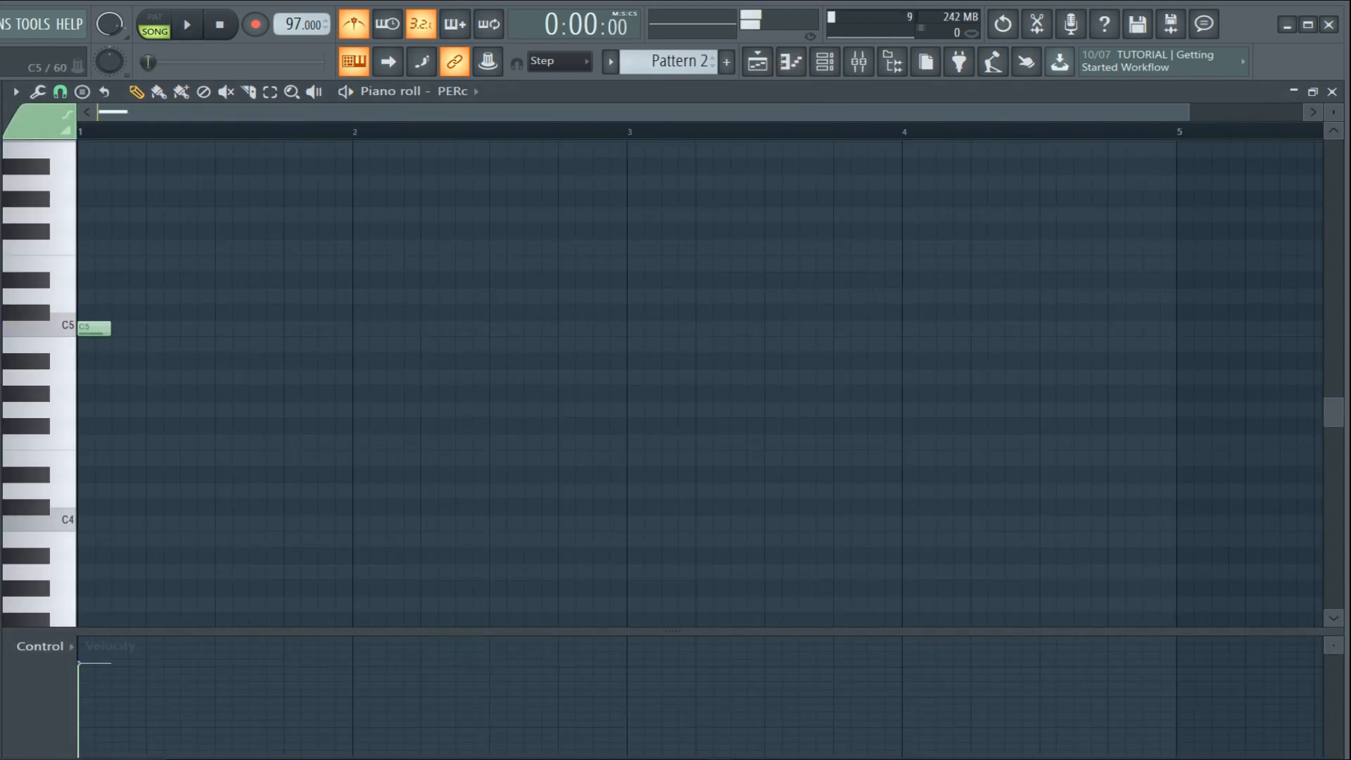
pyautogui.click(153, 328)
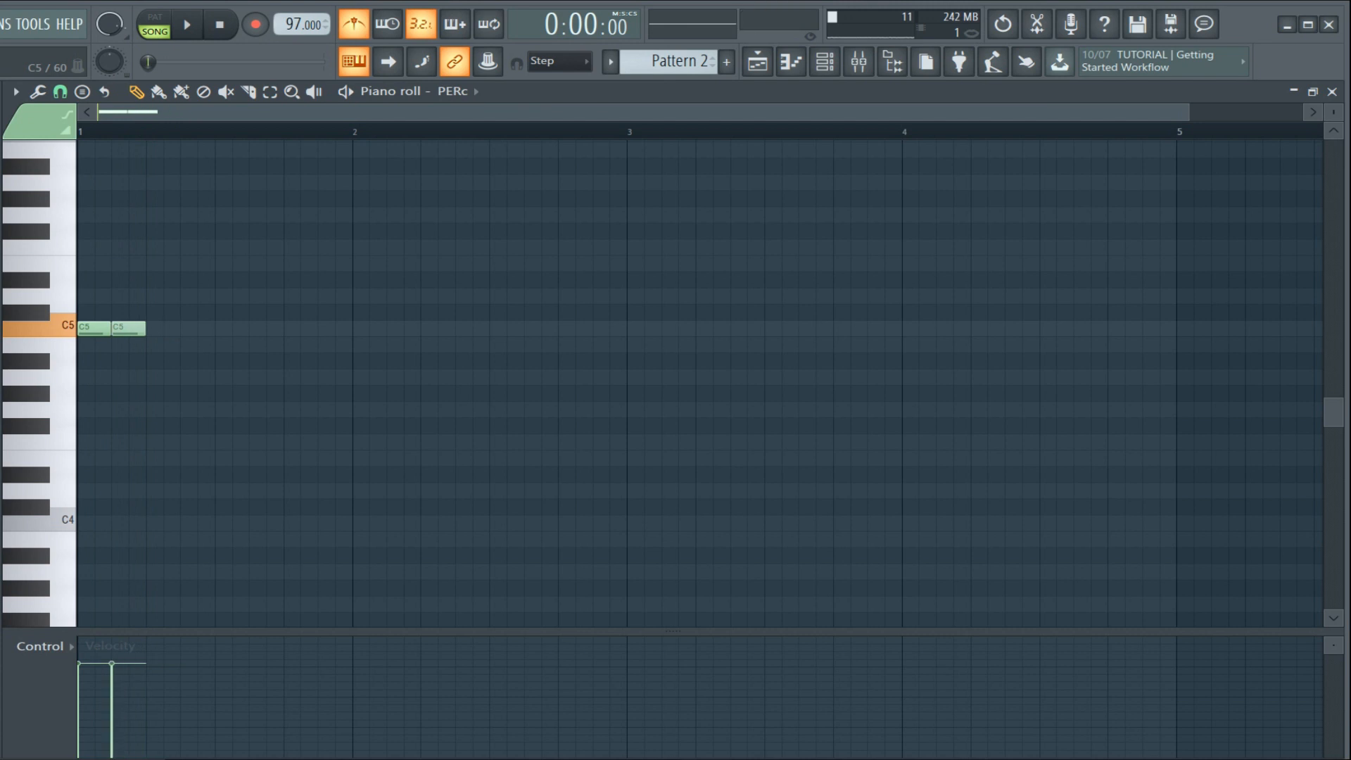
pyautogui.click(60, 91)
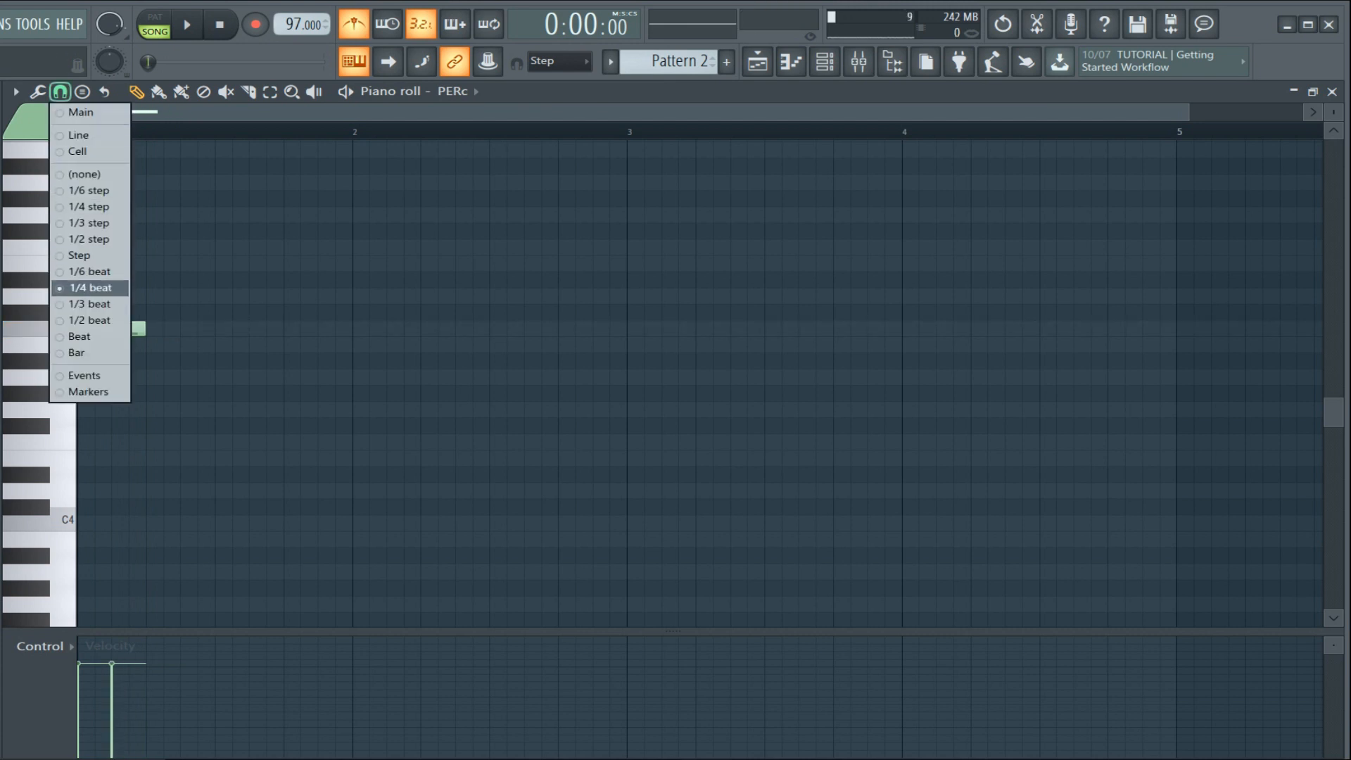
pyautogui.click(90, 271)
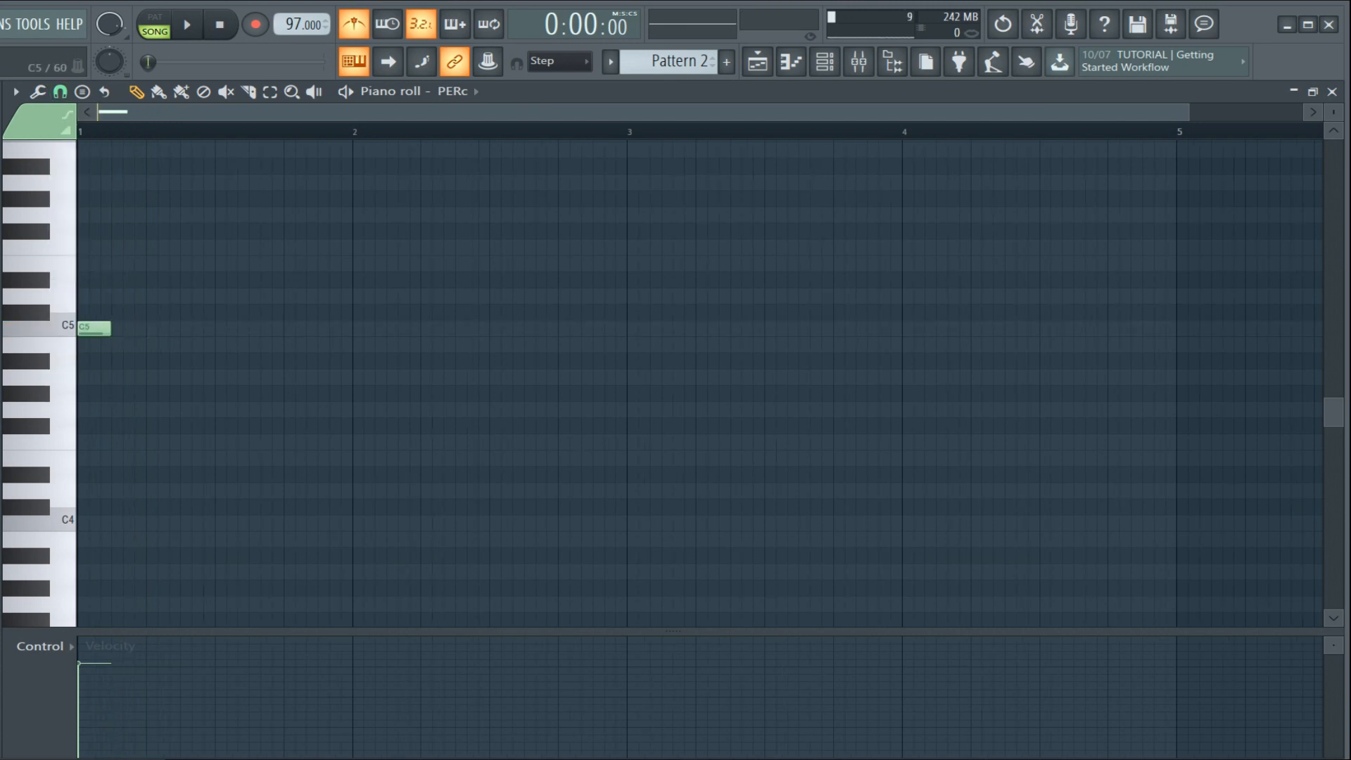
# Position a C5 PERc note two thirds into beat 1, add another on beat 2, and play them back
pyautogui.scroll(2, 91, 113)
pyautogui.moveTo(351, 113); pyautogui.dragTo(346, 112)
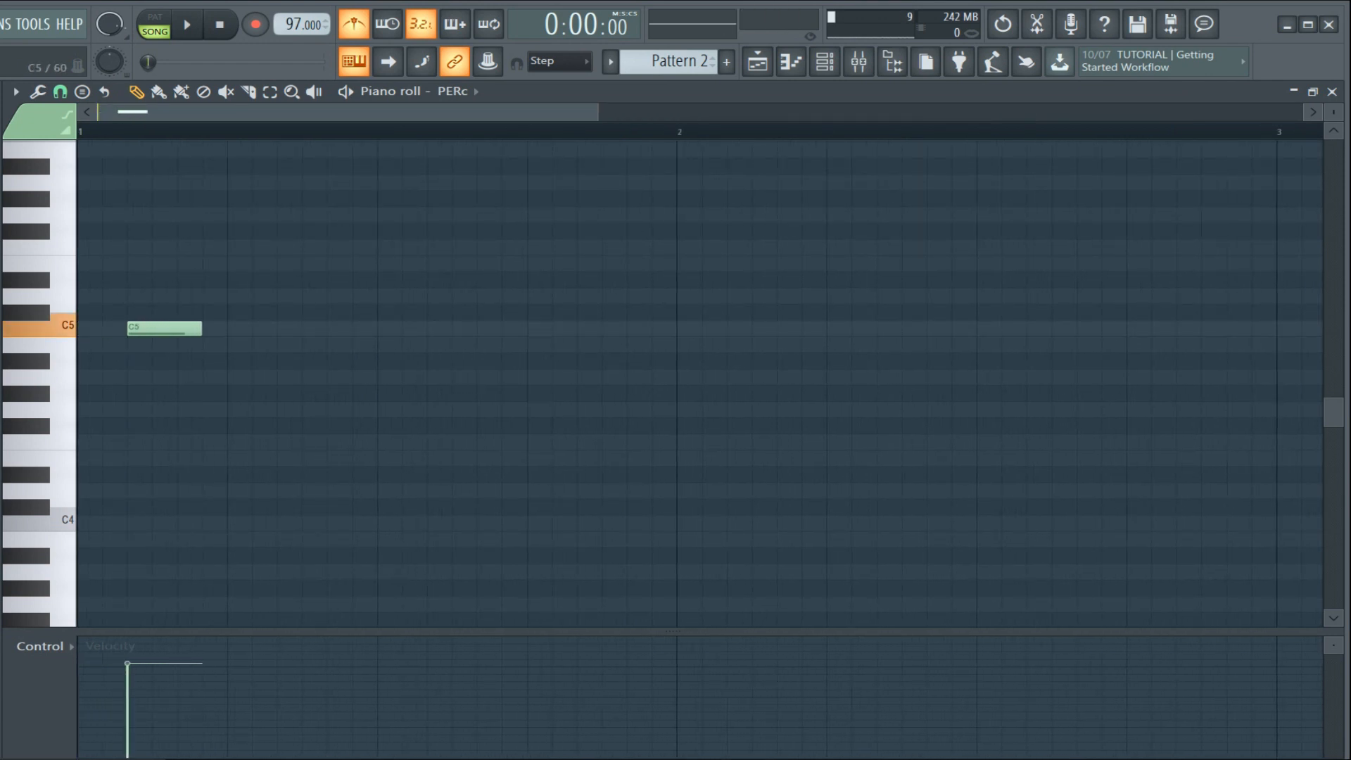
pyautogui.hotkey('shift', 'Right')
pyautogui.press('space')
pyautogui.press('space')
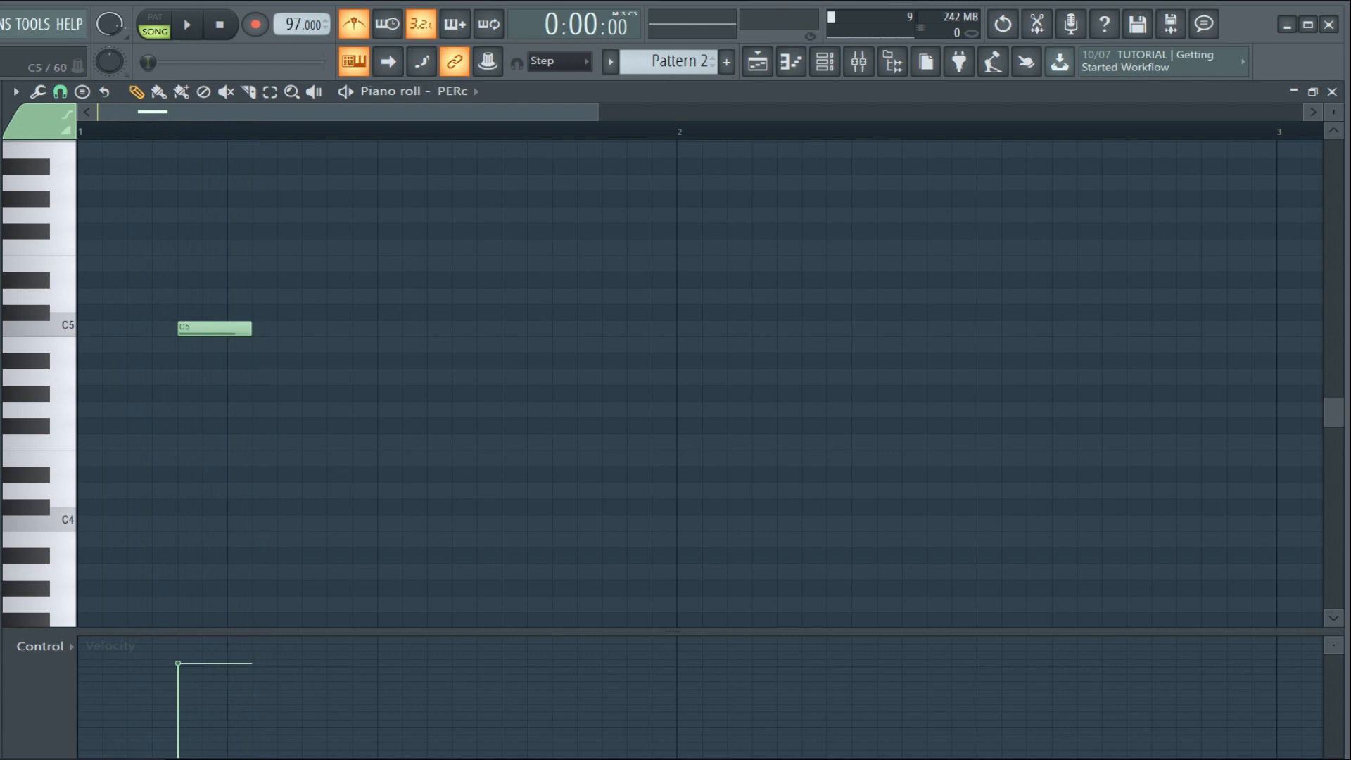
pyautogui.press('space')
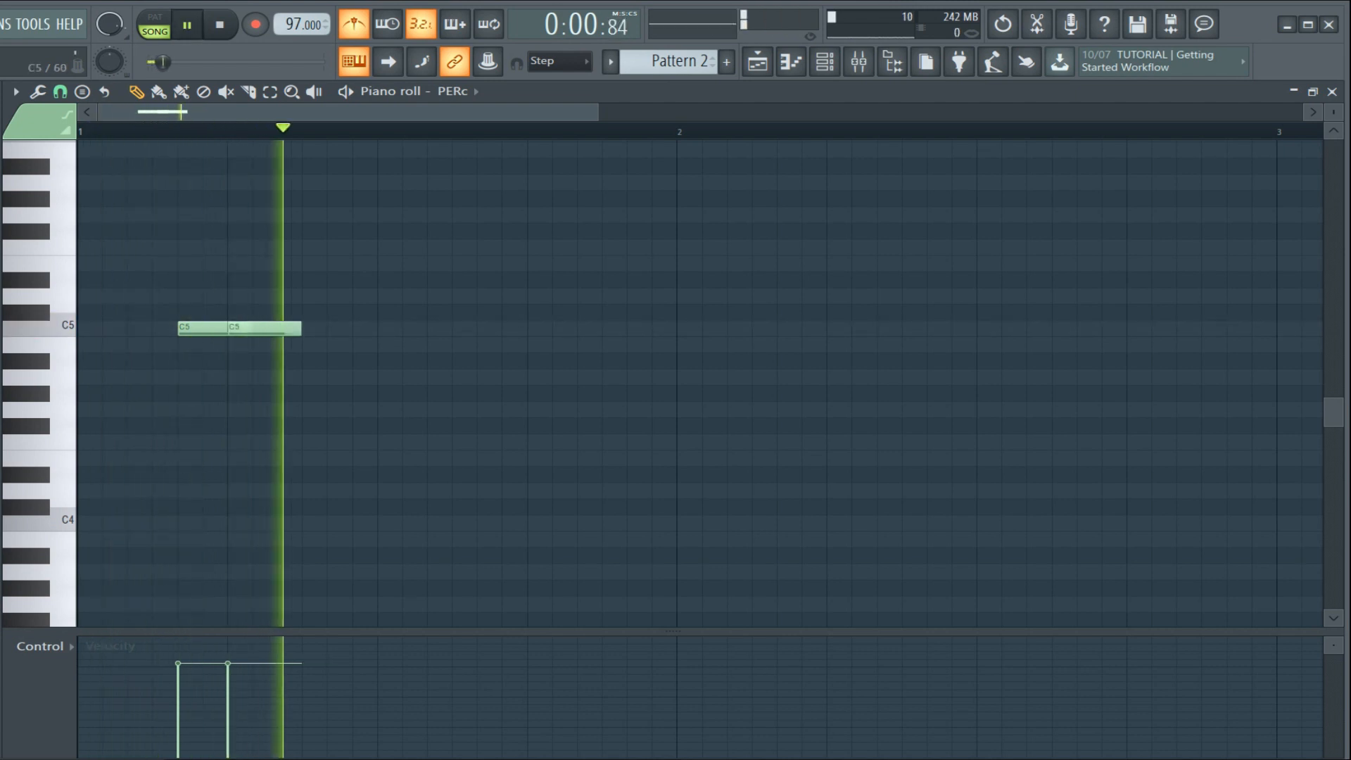
# Move the second C5 PERc note to one third past beat 2 and add another C5 note on beat 3
pyautogui.hotkey('shift', 'Right')
pyautogui.hotkey('shift', 'Right')
pyautogui.press('space')
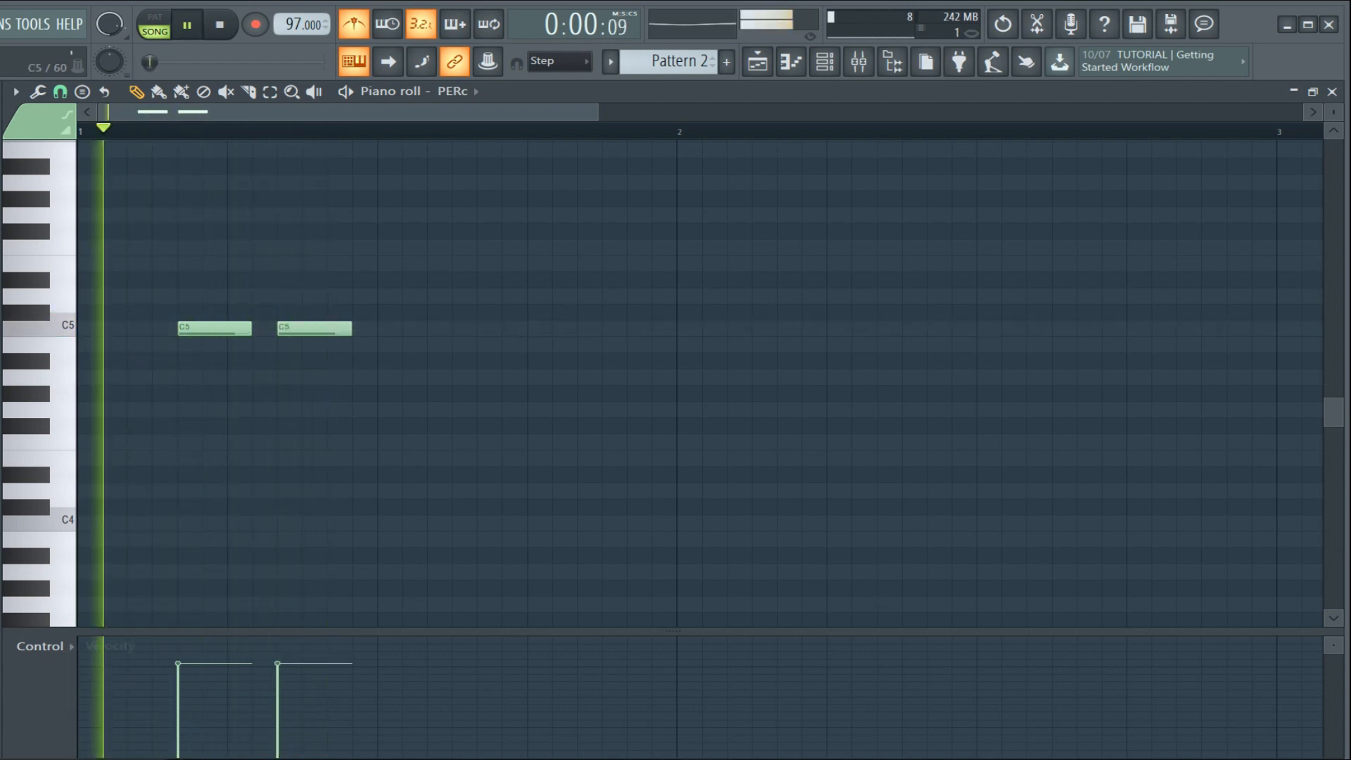
pyautogui.hotkey('shift', 'Left')
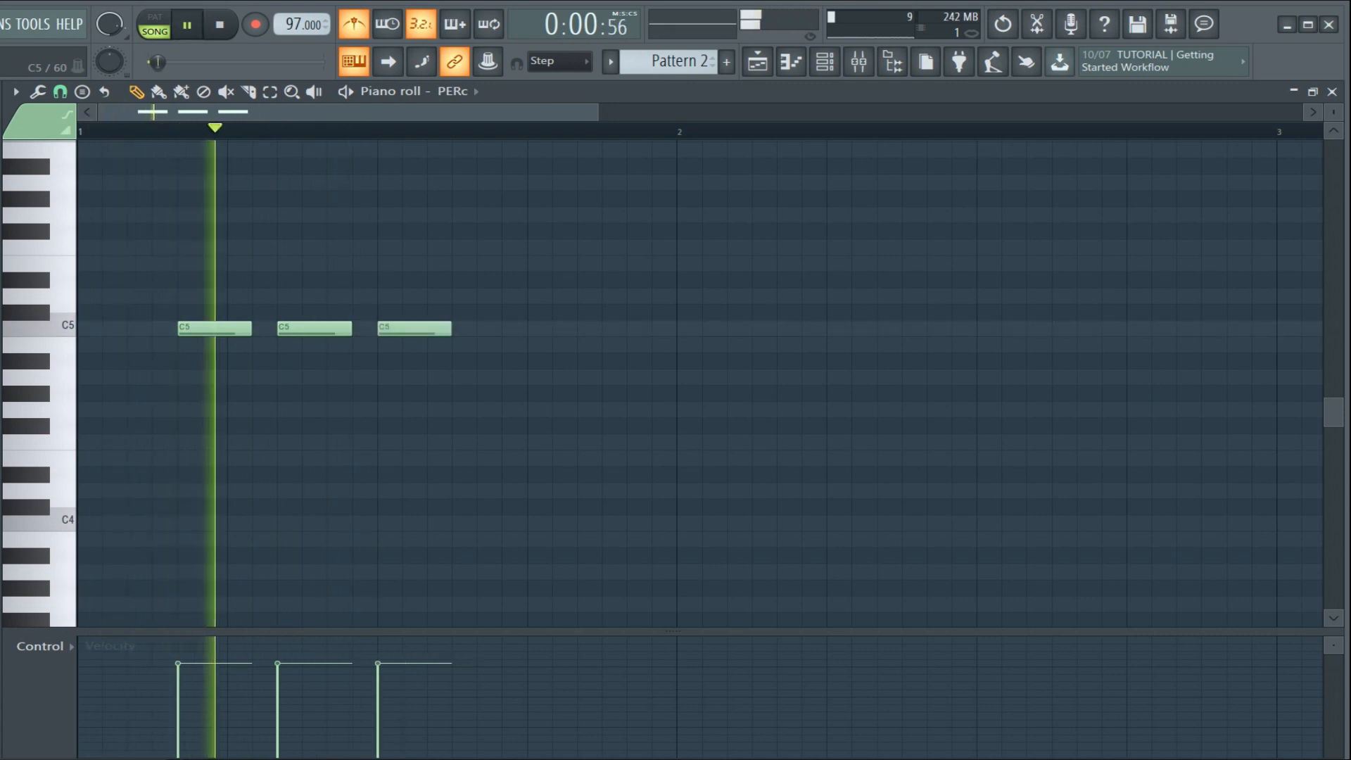
# Add a fourth C5 PERc note and adjust it to one third past beat 3 of bar 1, checking by playback
pyautogui.press('space')
pyautogui.hotkey('shift', 'Left')
pyautogui.hotkey('shift', 'Left')
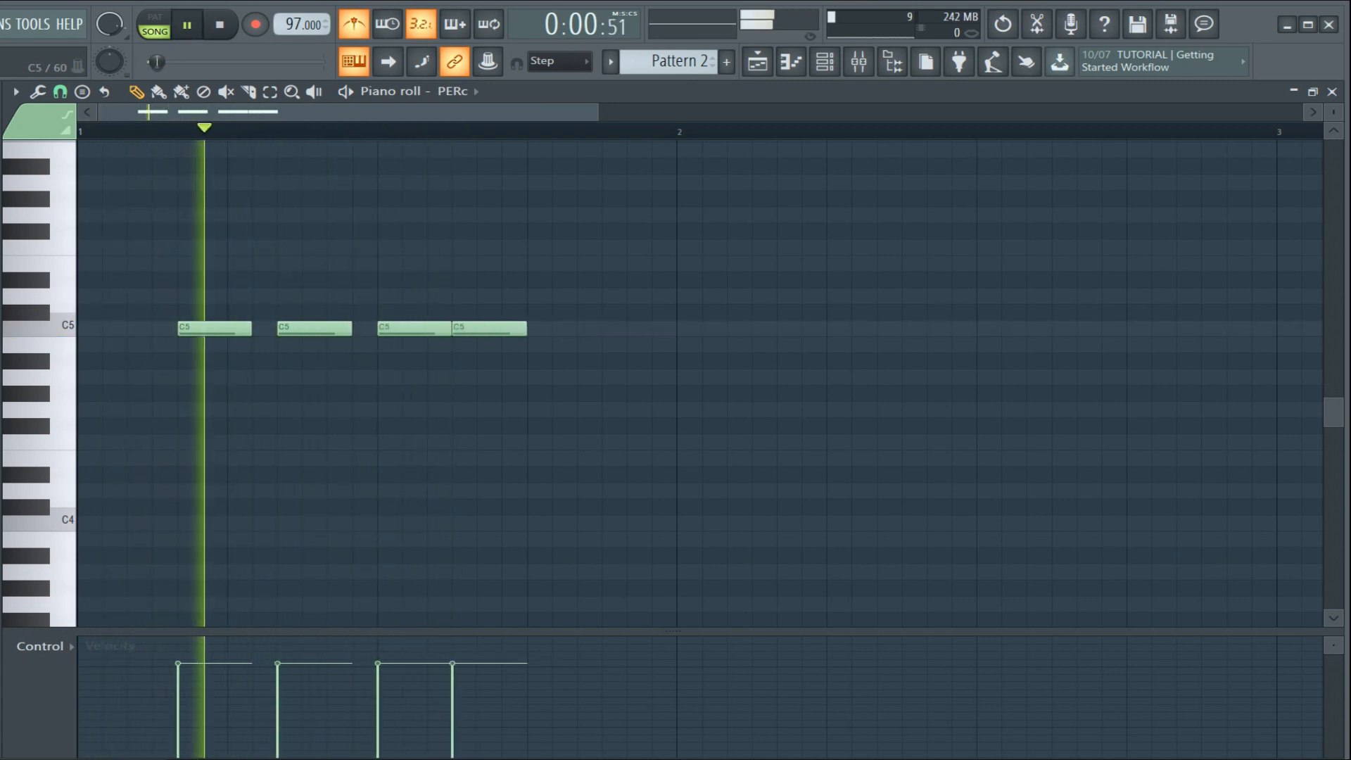
pyautogui.press('space')
pyautogui.hotkey('shift', 'Left')
pyautogui.press('space')
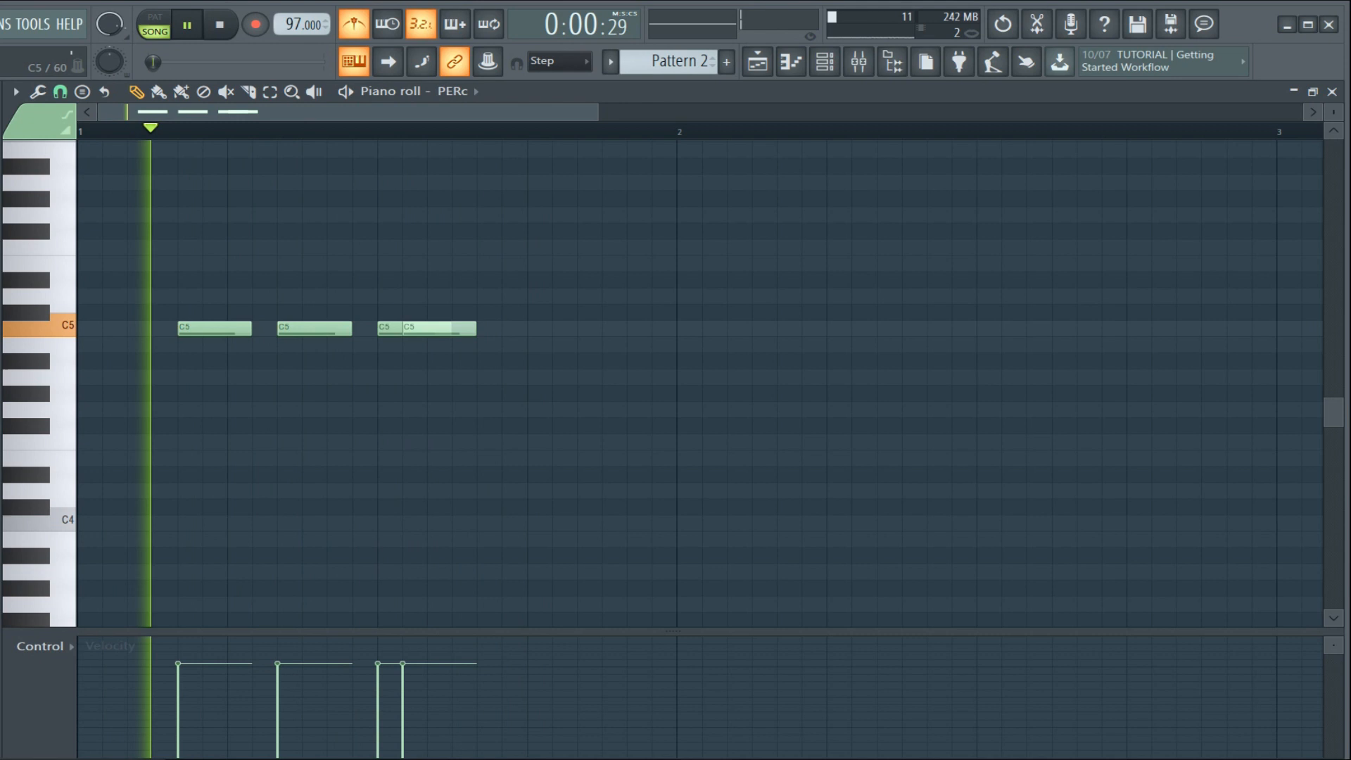
pyautogui.hotkey('shift', 'Right')
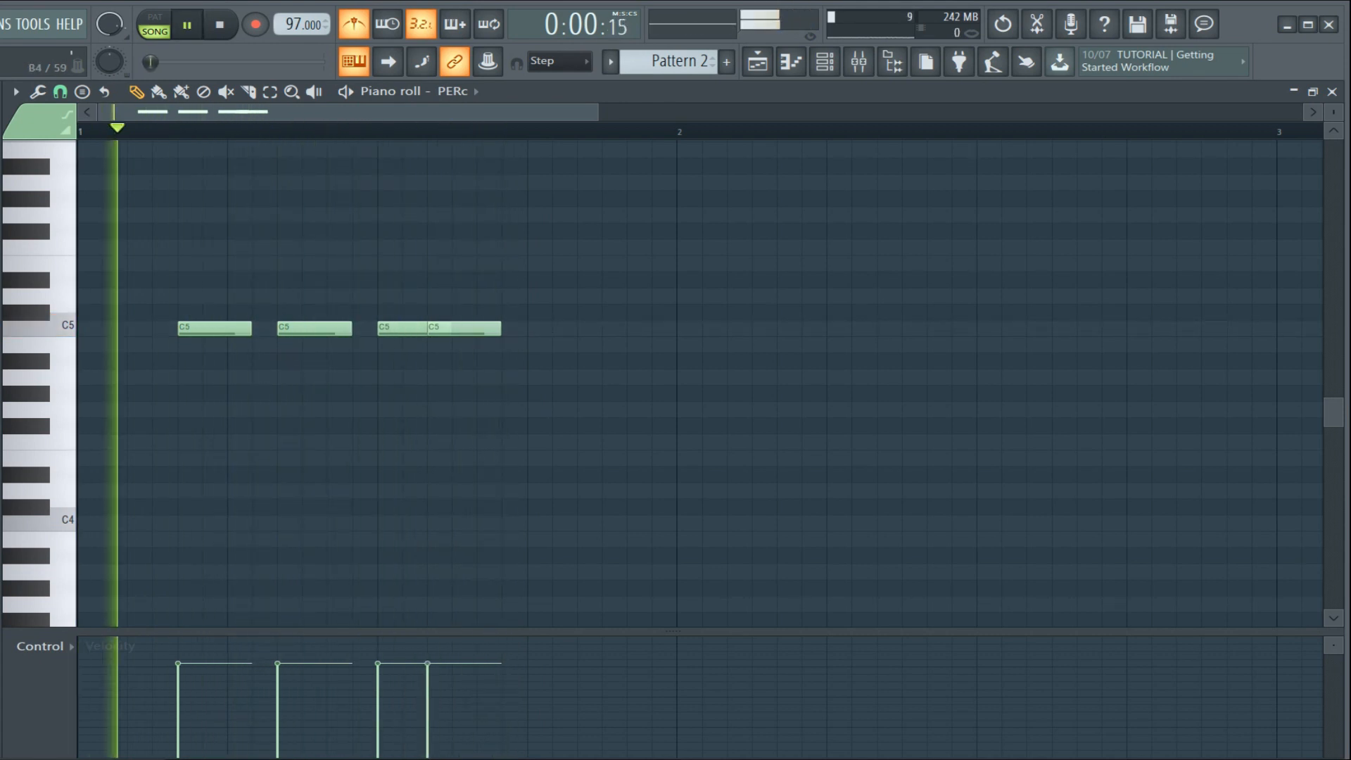
# Add C5 PERc notes on beat 4, two thirds past beat 4, and at the start of bar 2
pyautogui.click(536, 328)
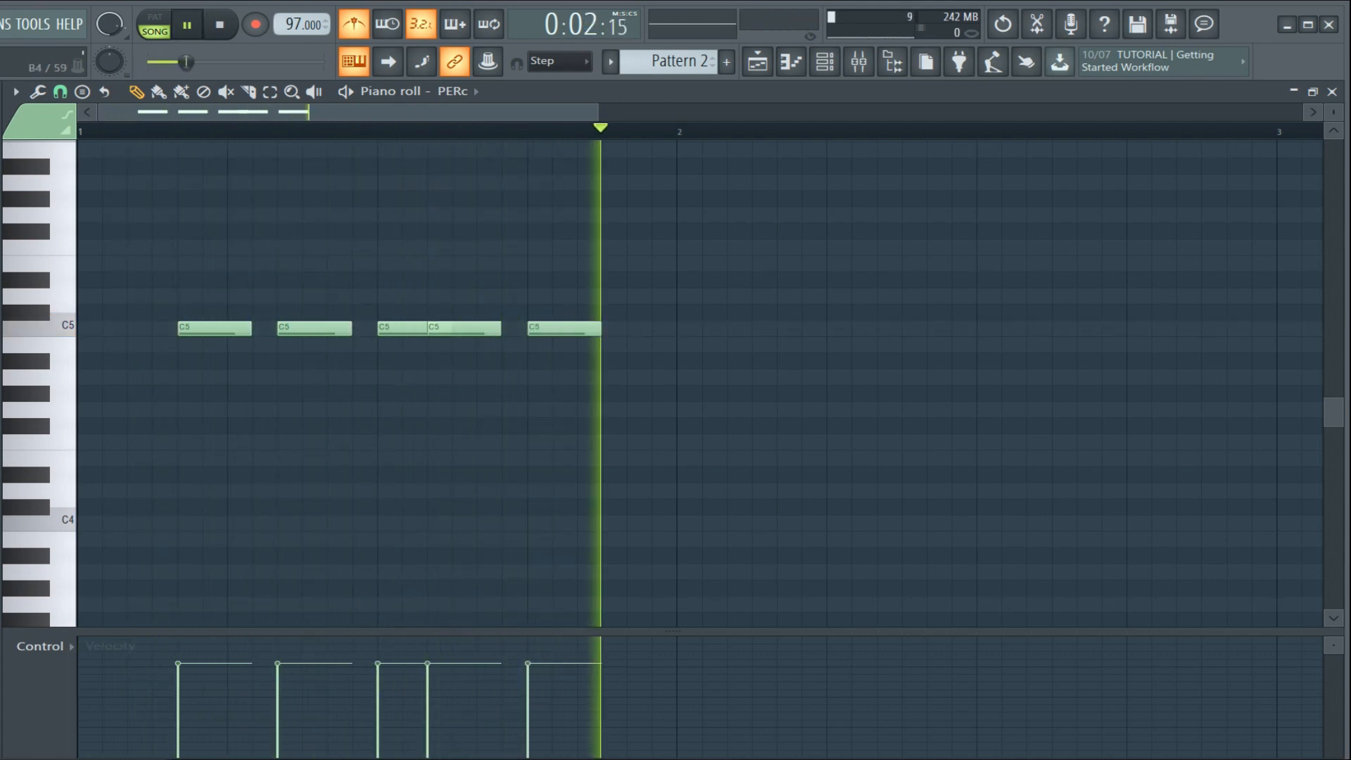
pyautogui.click(636, 329)
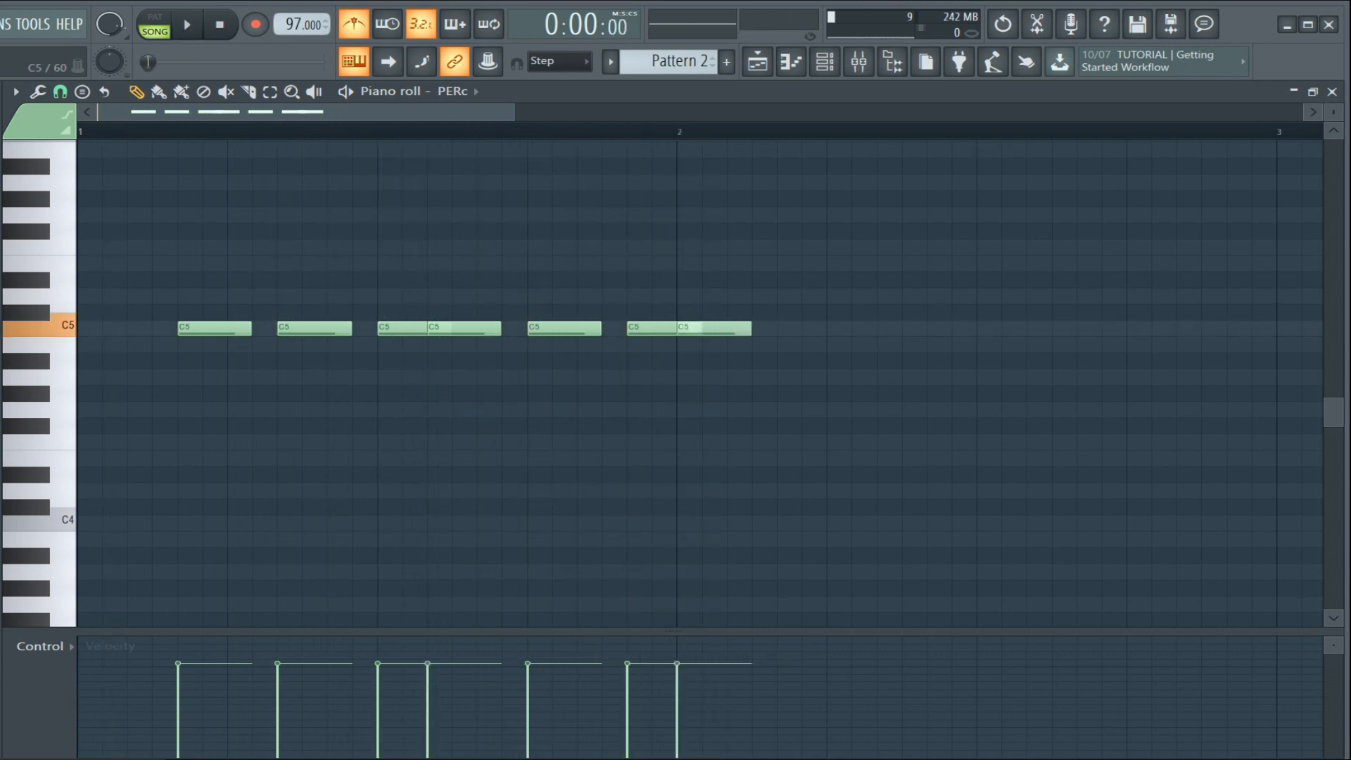
pyautogui.press('space')
pyautogui.press('F5')
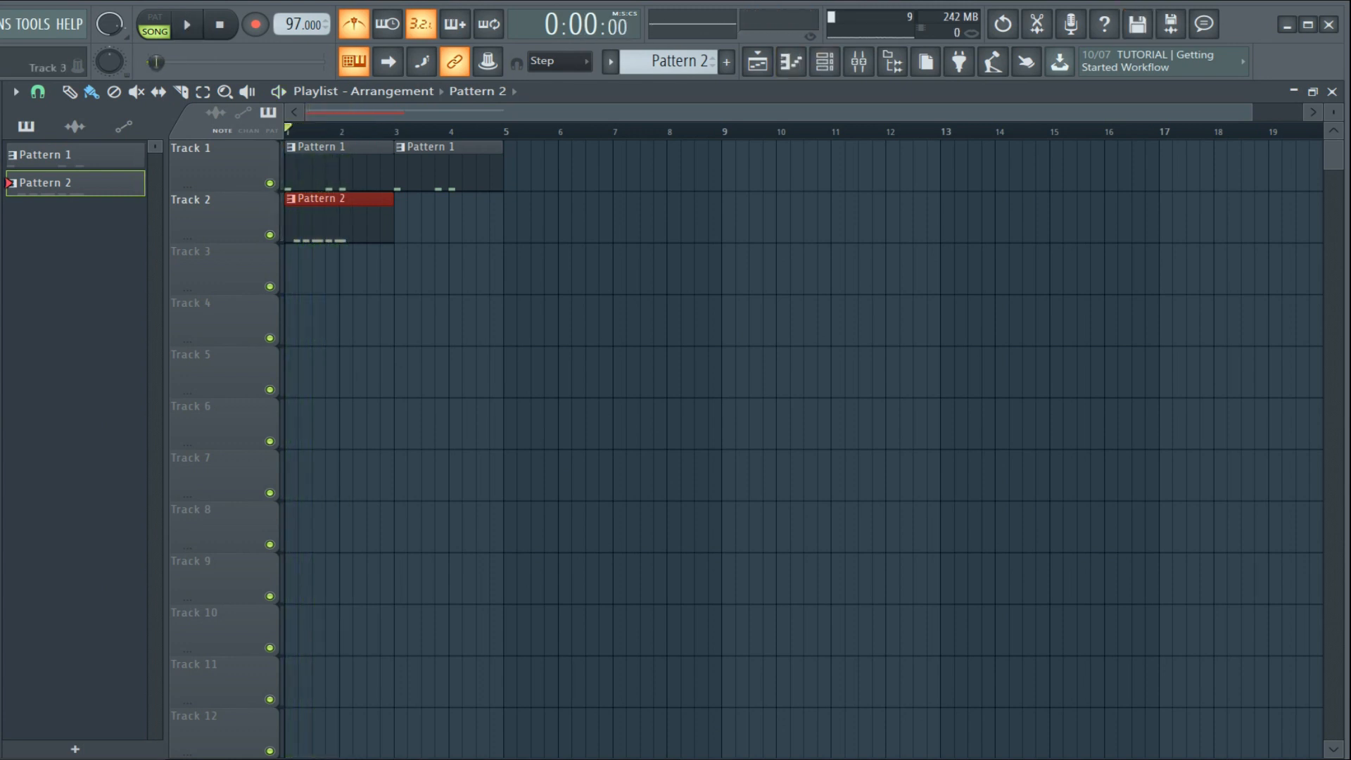
pyautogui.press('F7')
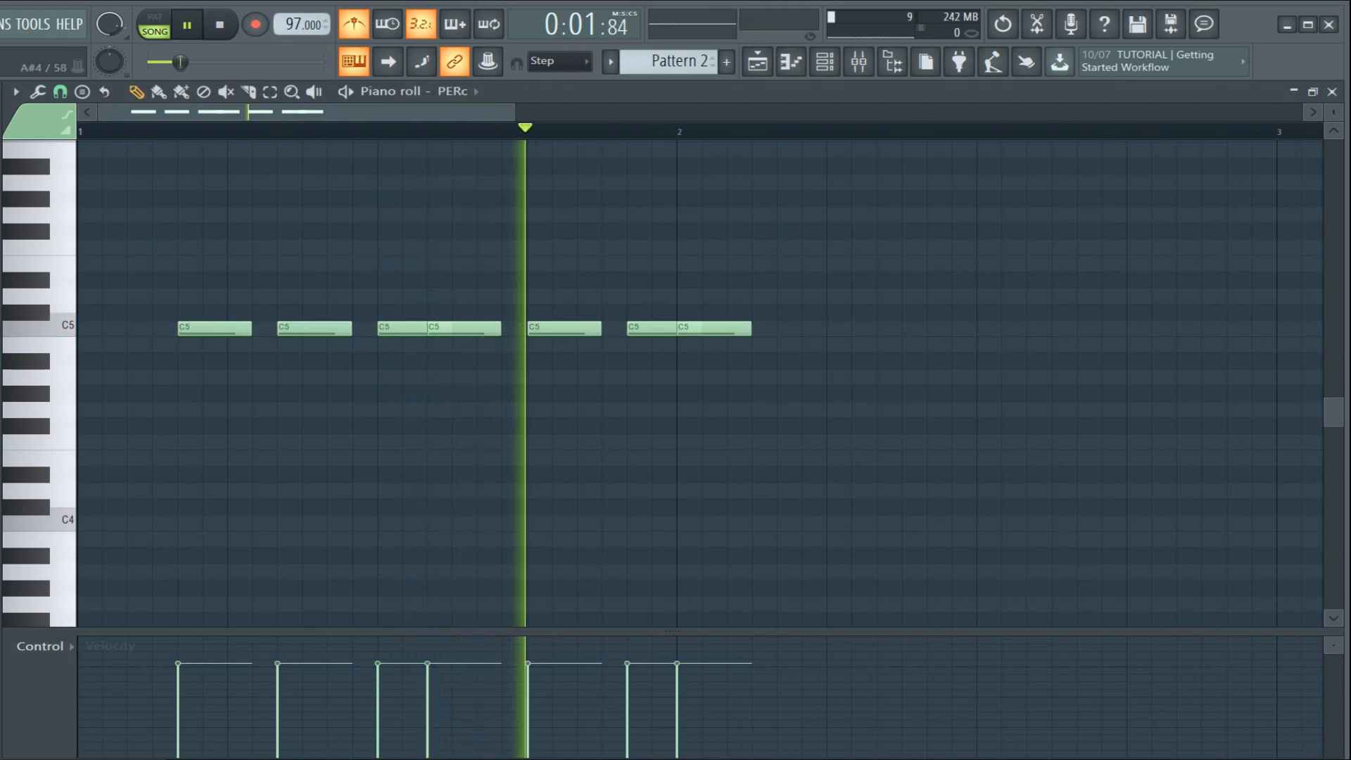
# Add a C5 PERc note in bar 2 and shift it to two thirds into beat 1, checking it by playback
pyautogui.click(813, 328)
pyautogui.press('space')
pyautogui.press('space')
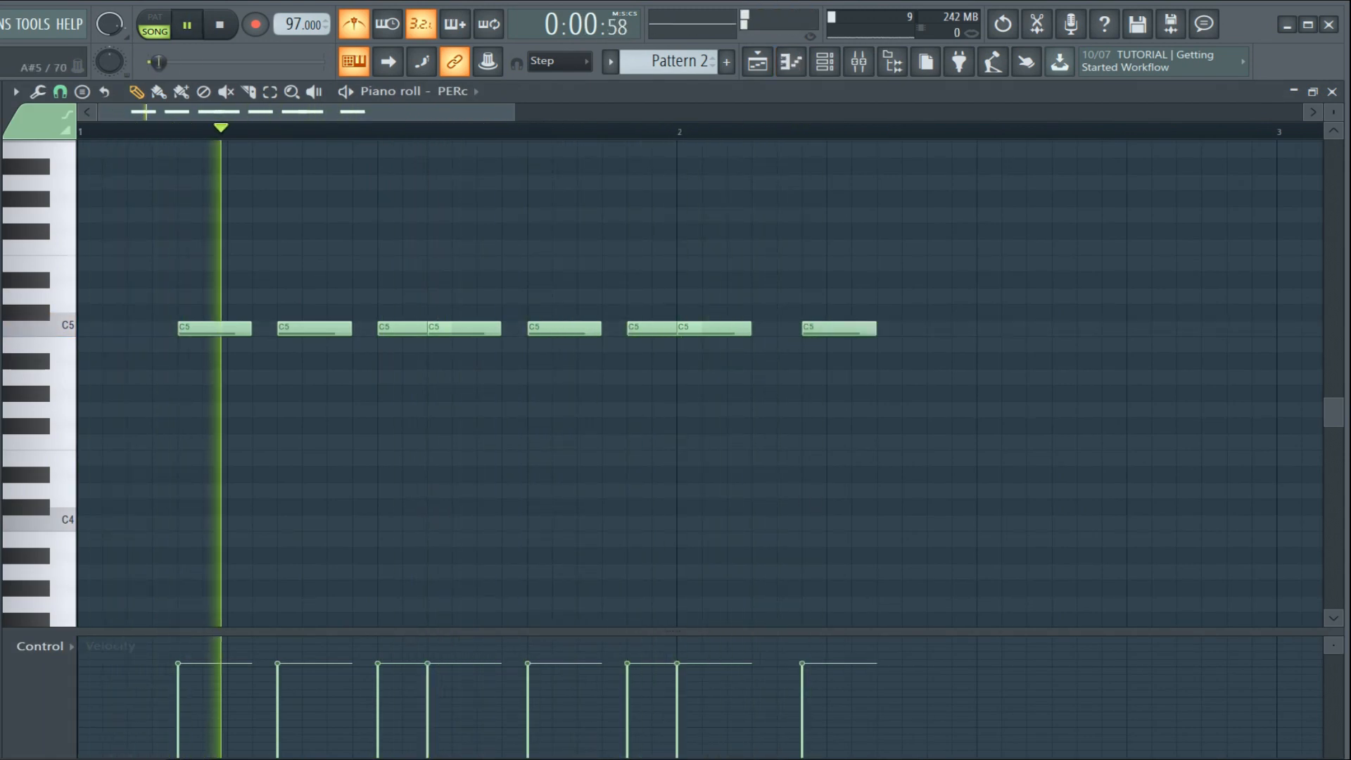
pyautogui.scroll(-3, 813, 329)
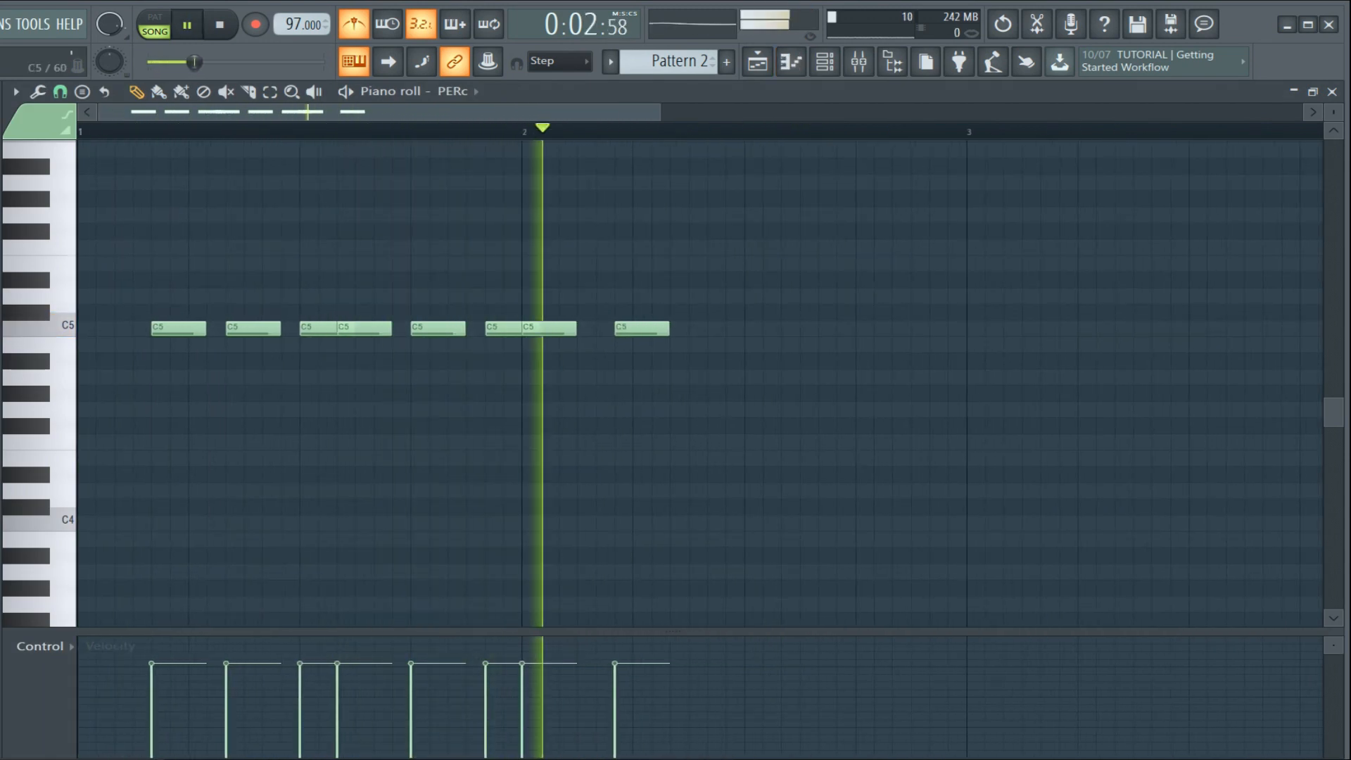
pyautogui.press('space')
pyautogui.press('space')
pyautogui.moveTo(637, 329); pyautogui.dragTo(619, 328)
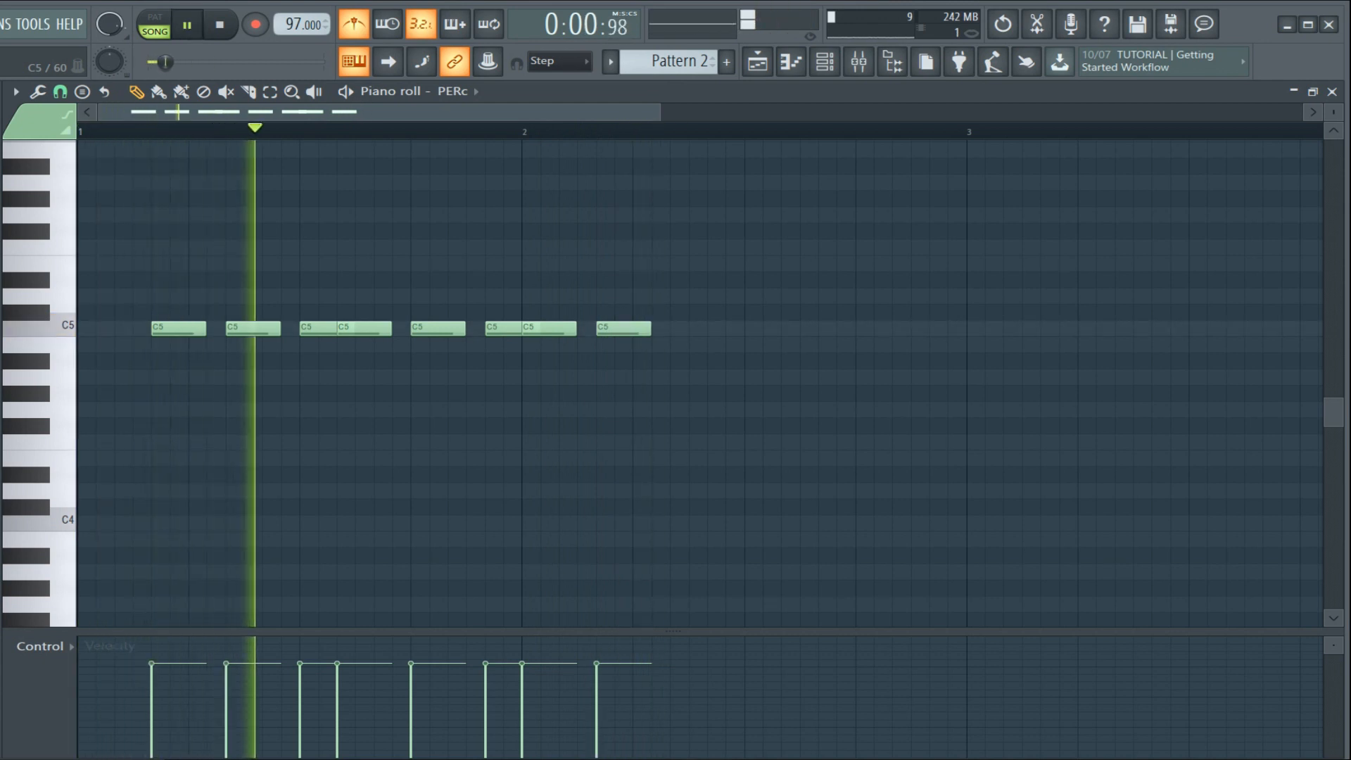
# Place C5 PERc notes one third past beat 2 and on beat 3 of bar 2, playing the loop back
pyautogui.moveTo(698, 313); pyautogui.dragTo(643, 328)
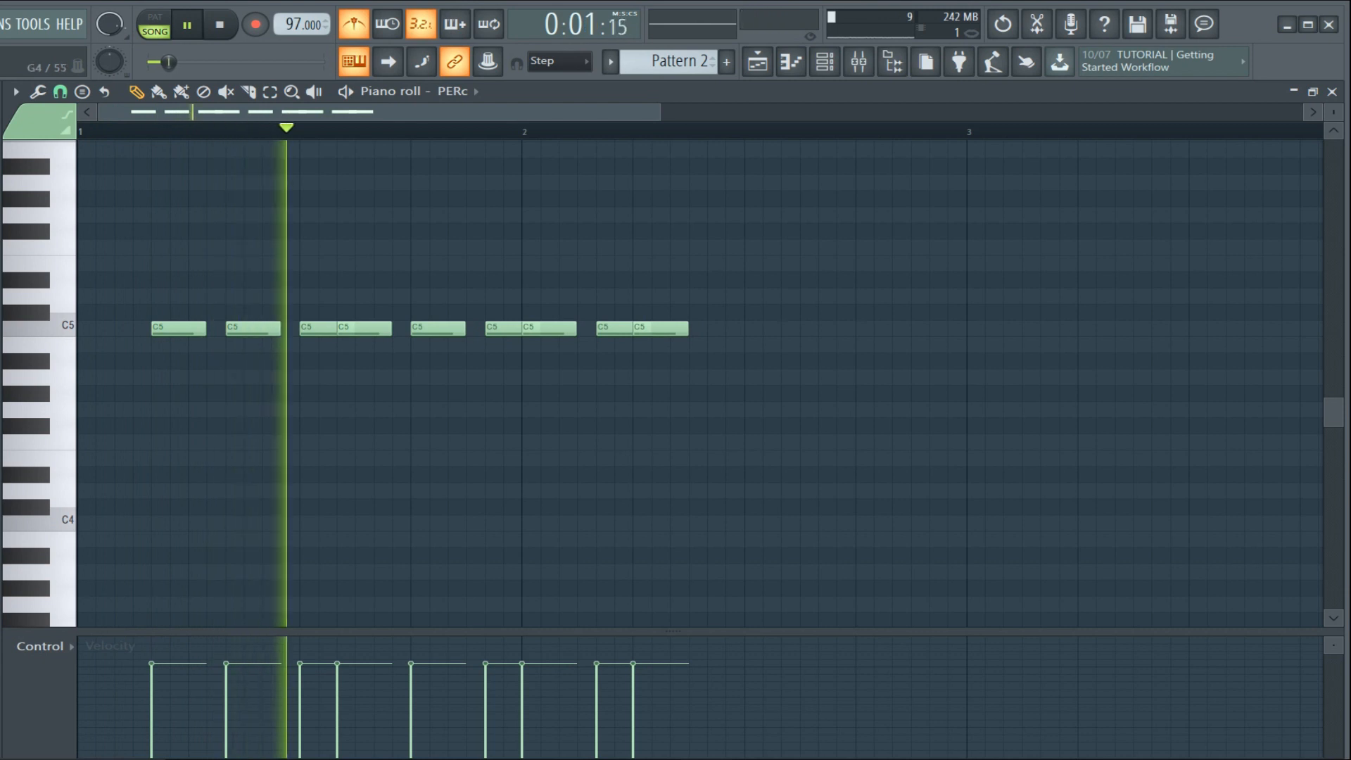
pyautogui.press('space')
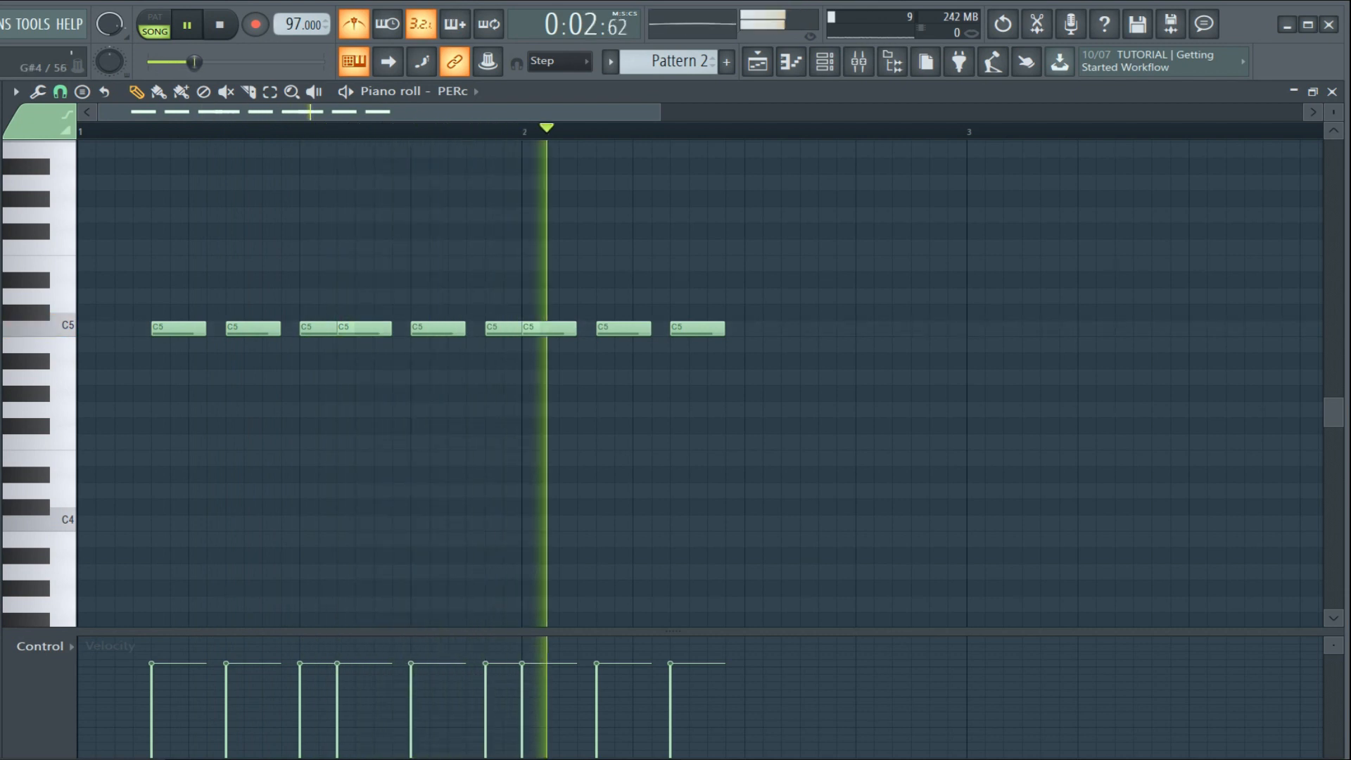
pyautogui.press('space')
pyautogui.click(750, 328)
pyautogui.press('space')
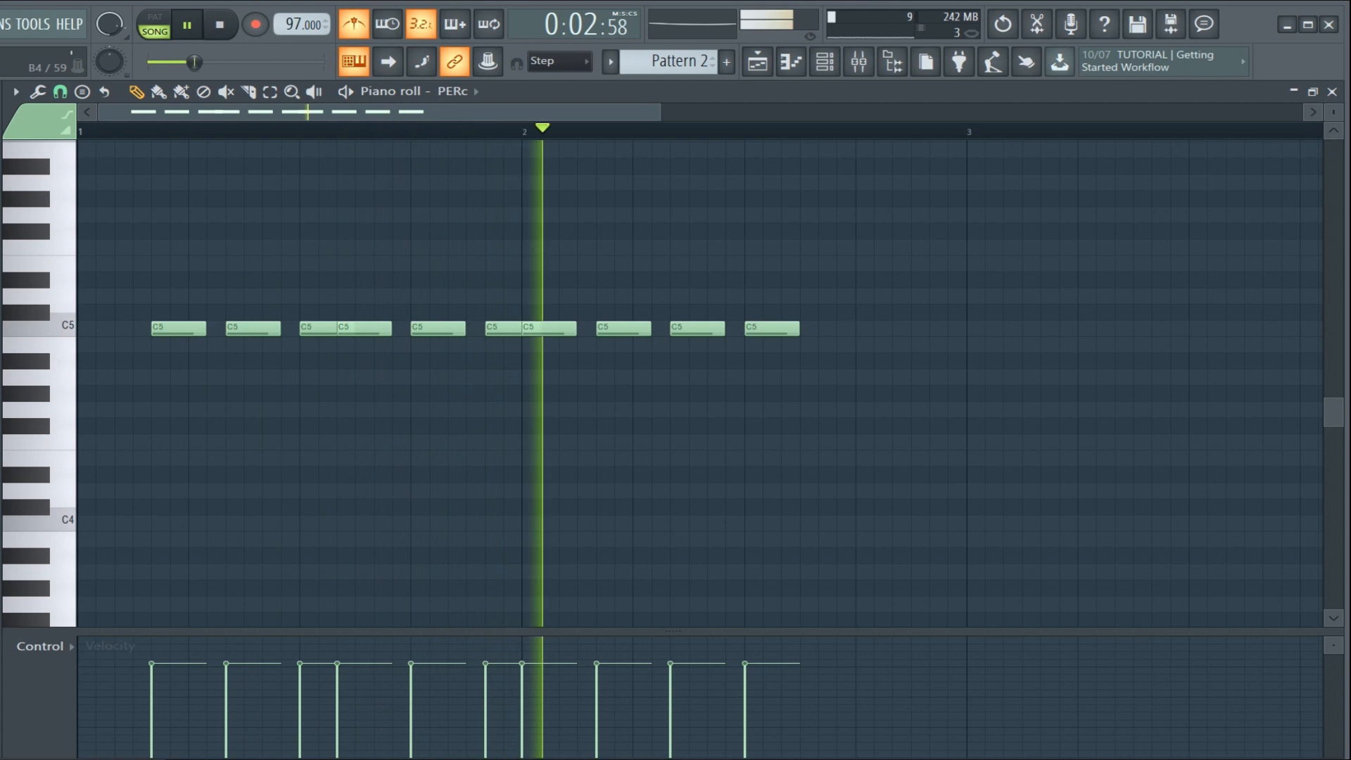
pyautogui.press('space')
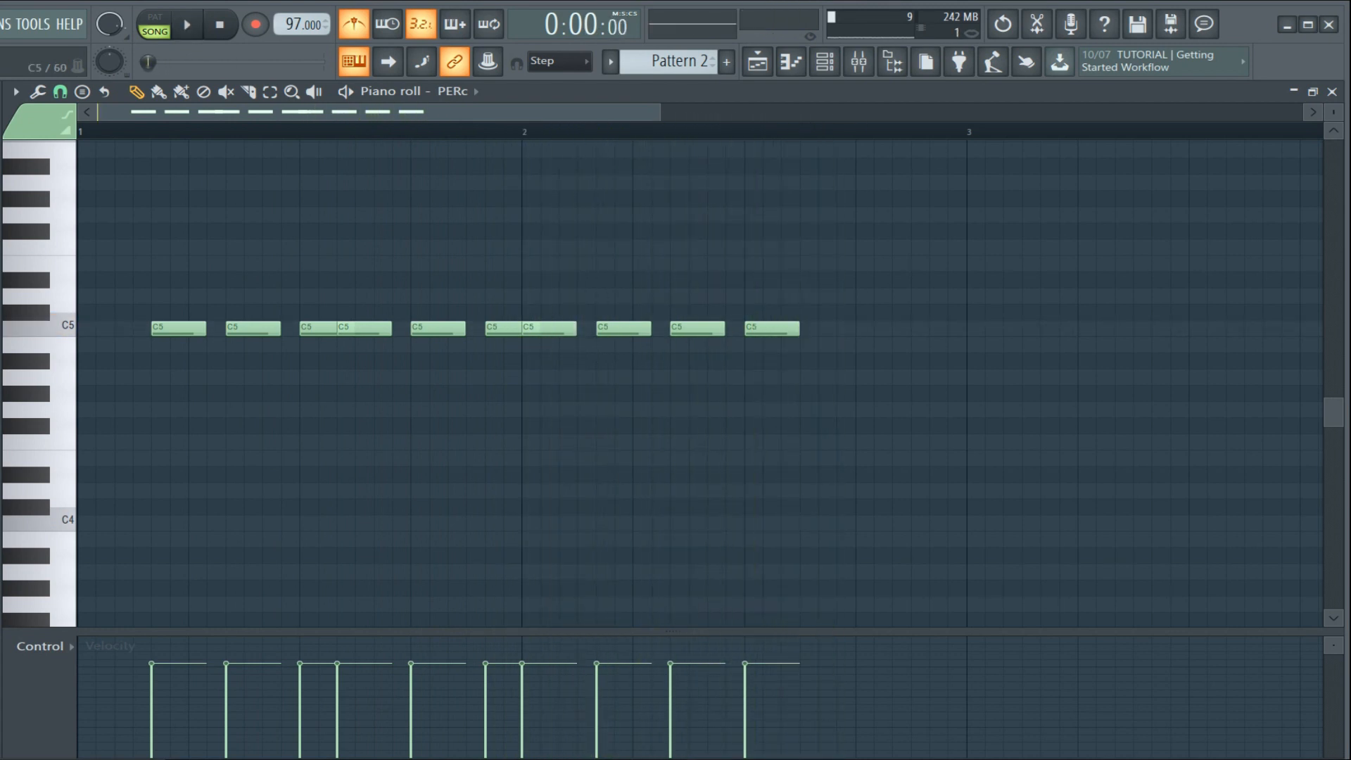
# Add another C5 PERc note in bar 2 and move it to one third past beat 3
pyautogui.press('space')
pyautogui.click(826, 329)
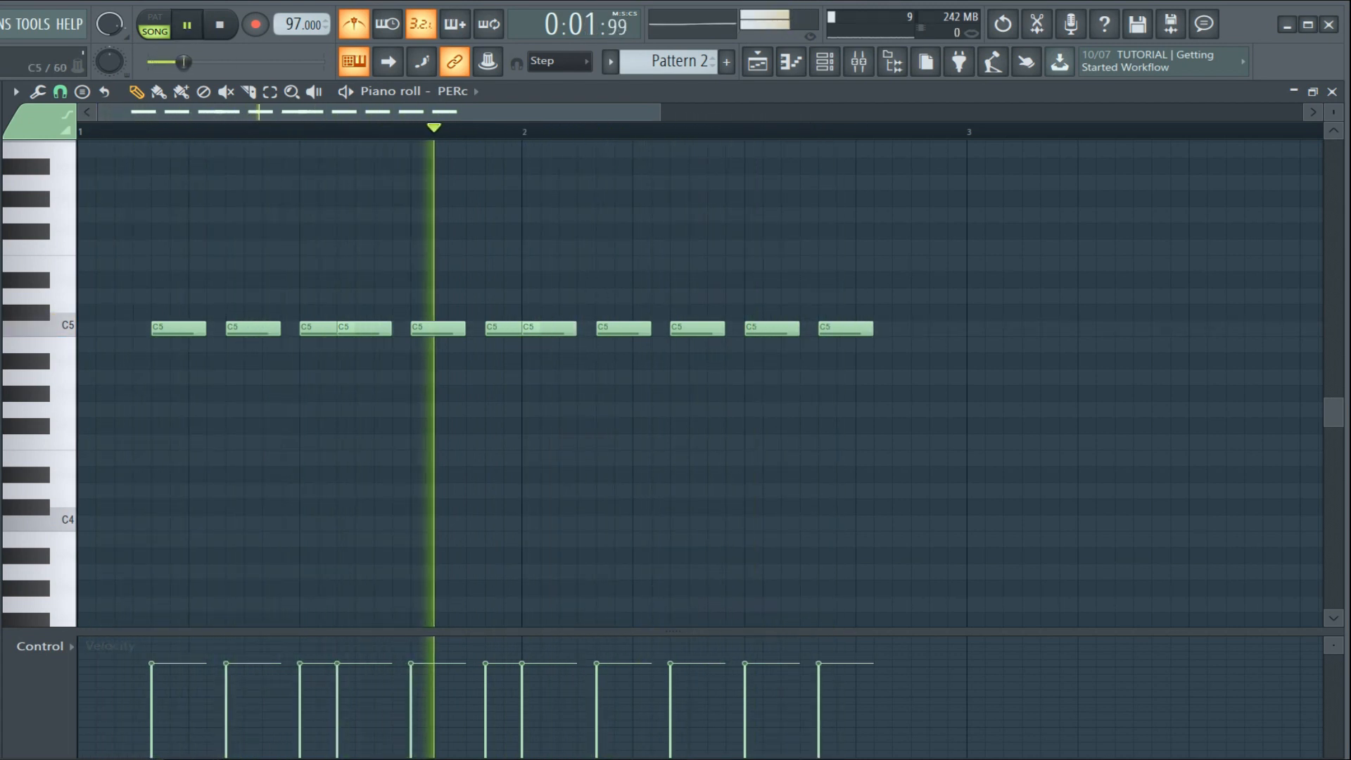
pyautogui.press('space')
pyautogui.moveTo(830, 329); pyautogui.dragTo(793, 329)
pyautogui.press('space')
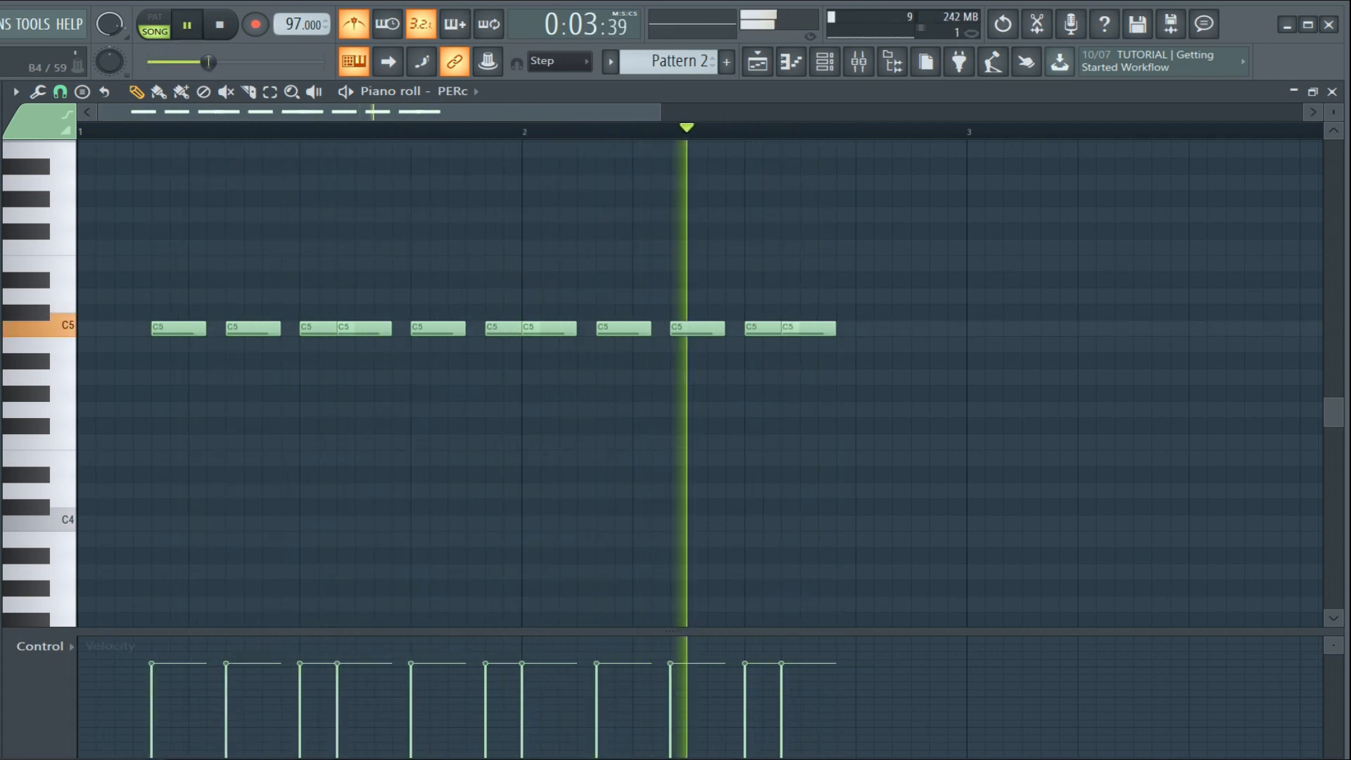
# Add C5 PERc notes on beat 4 and two thirds past beat 4 of bar 2
pyautogui.press('space')
pyautogui.press('space')
pyautogui.click(864, 328)
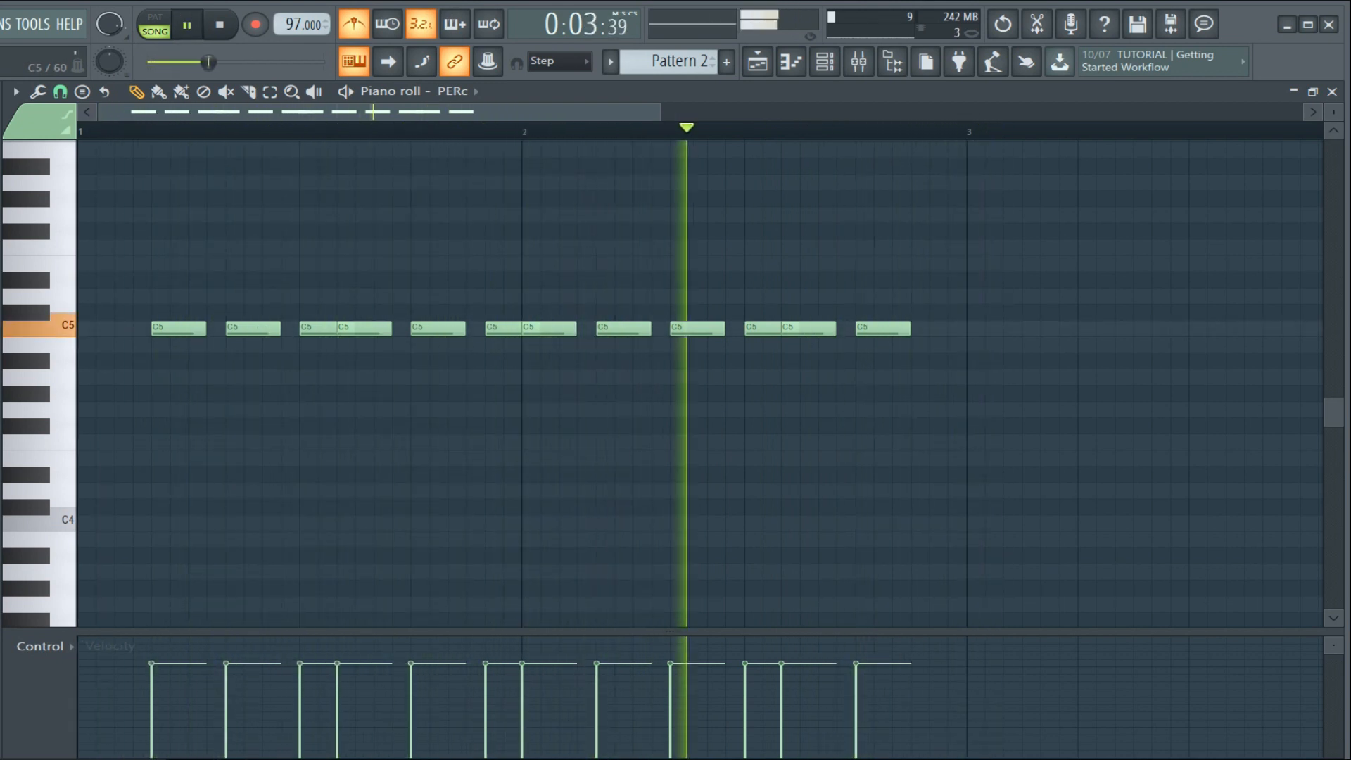
pyautogui.click(937, 329)
pyautogui.press('space')
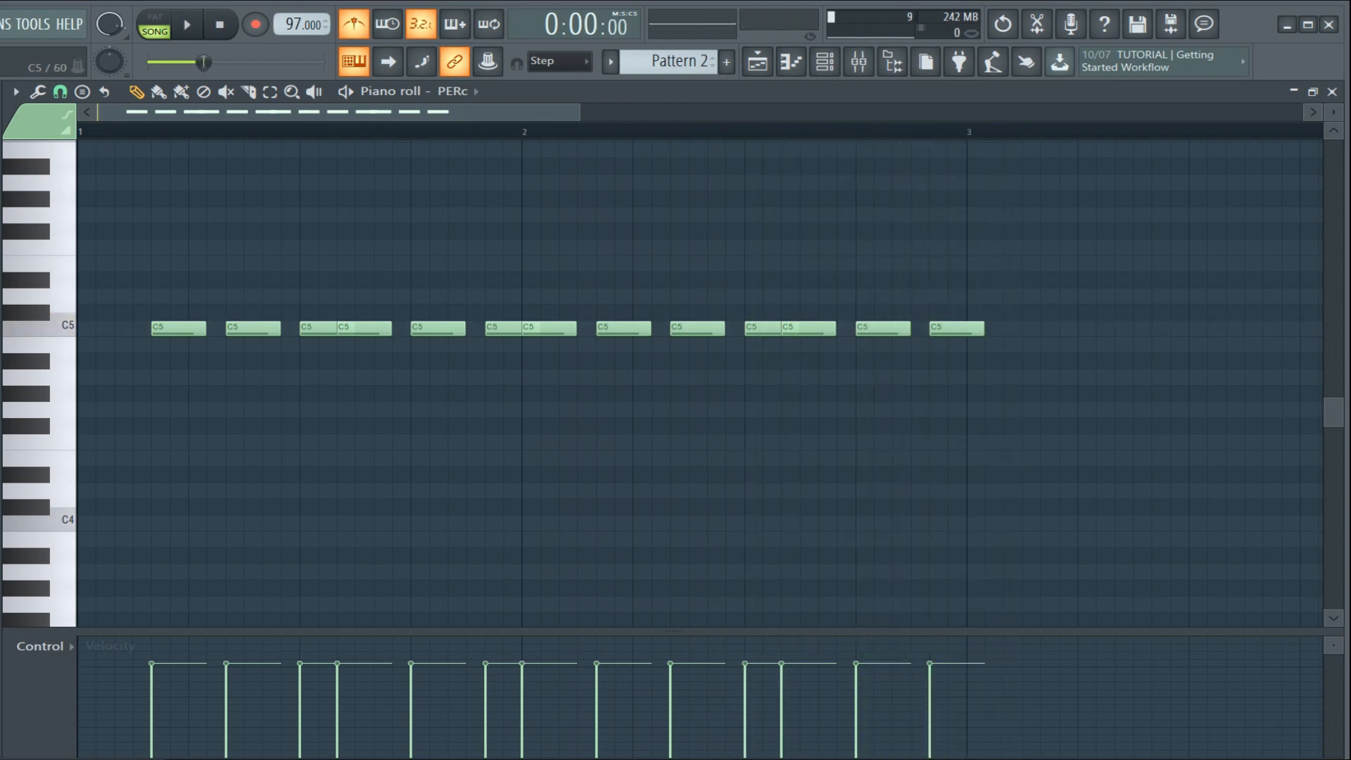
# Shorten the last PERc note to end at bar 3, and duplicate the Pattern 2 clip to bar 3 of Track 2
pyautogui.moveTo(982, 329); pyautogui.dragTo(964, 329)
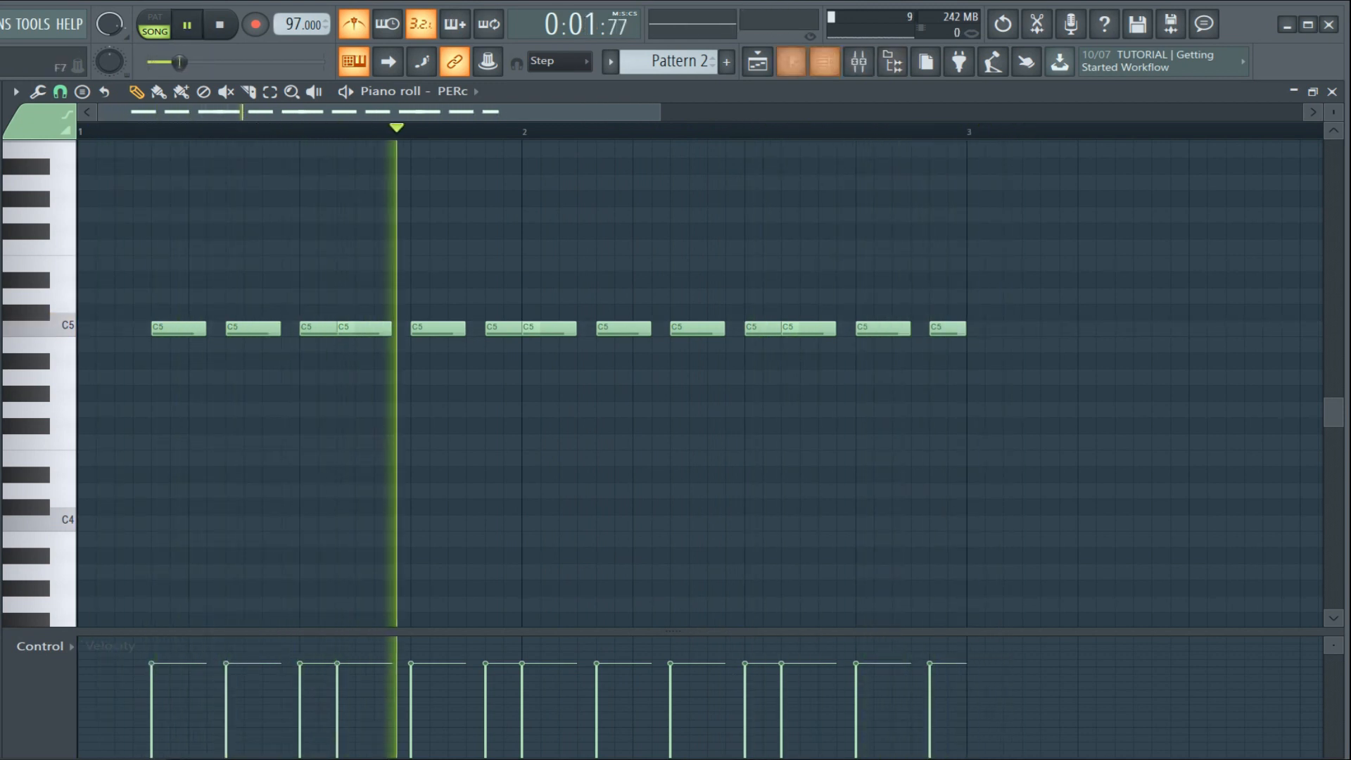
pyautogui.press('F5')
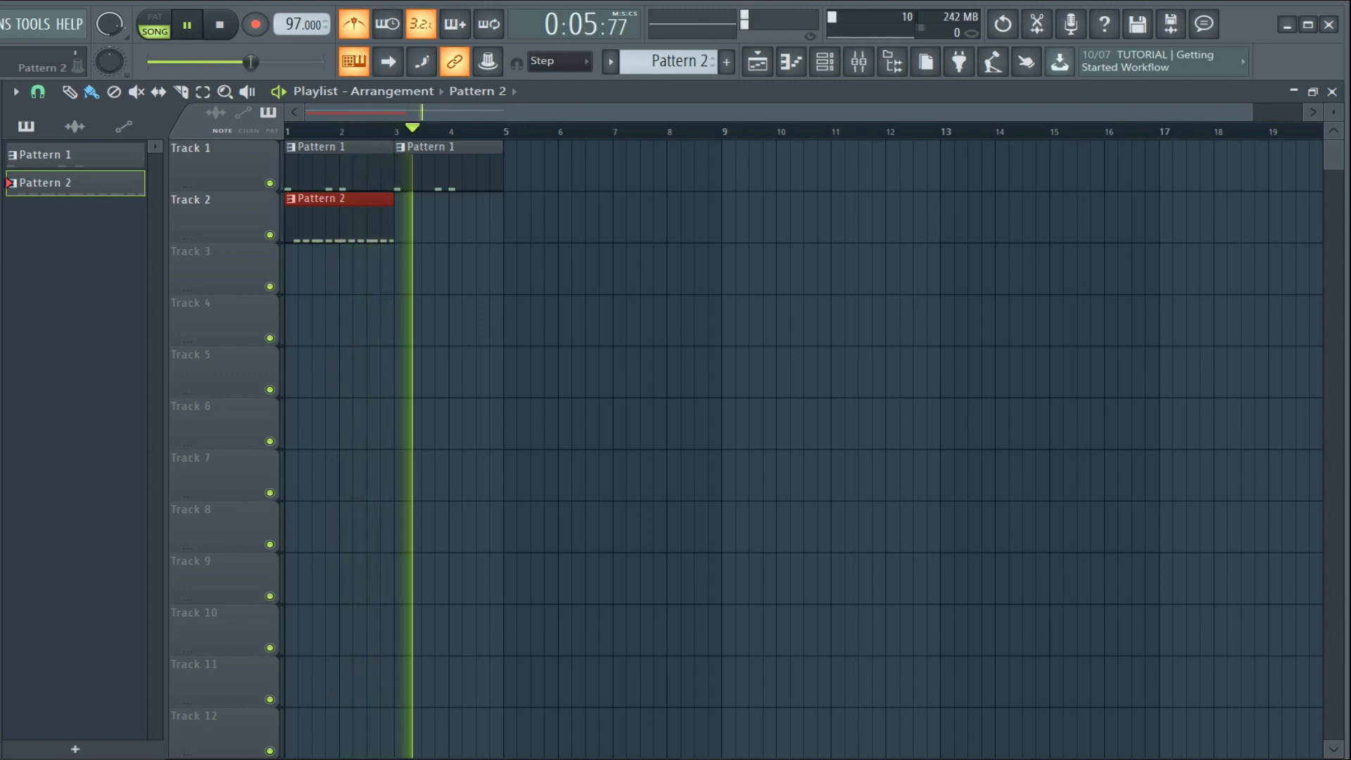
pyautogui.hotkey('ctrl', 'b')
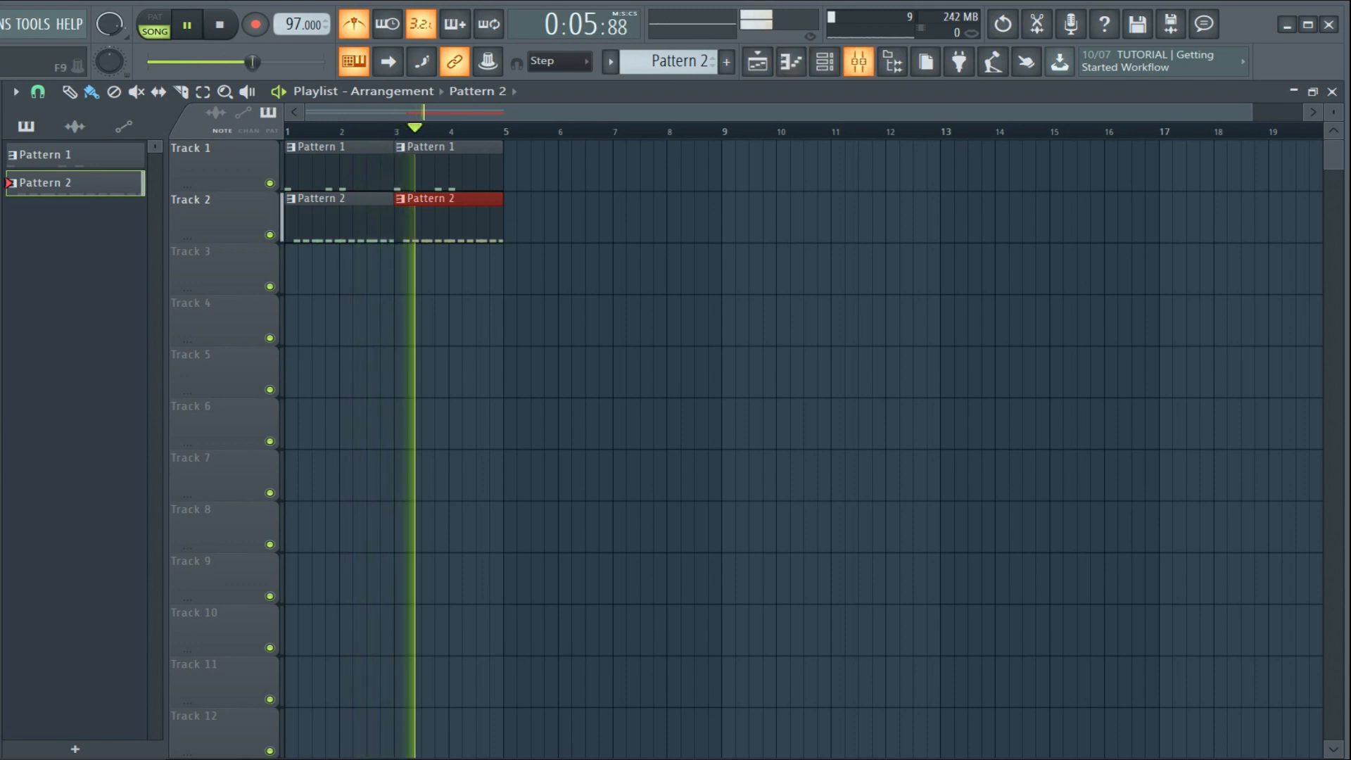
# Audition the CLAVE, RIM and Bonga z channels in the channel rack over the running kick and PERc loop
pyautogui.press('F6')
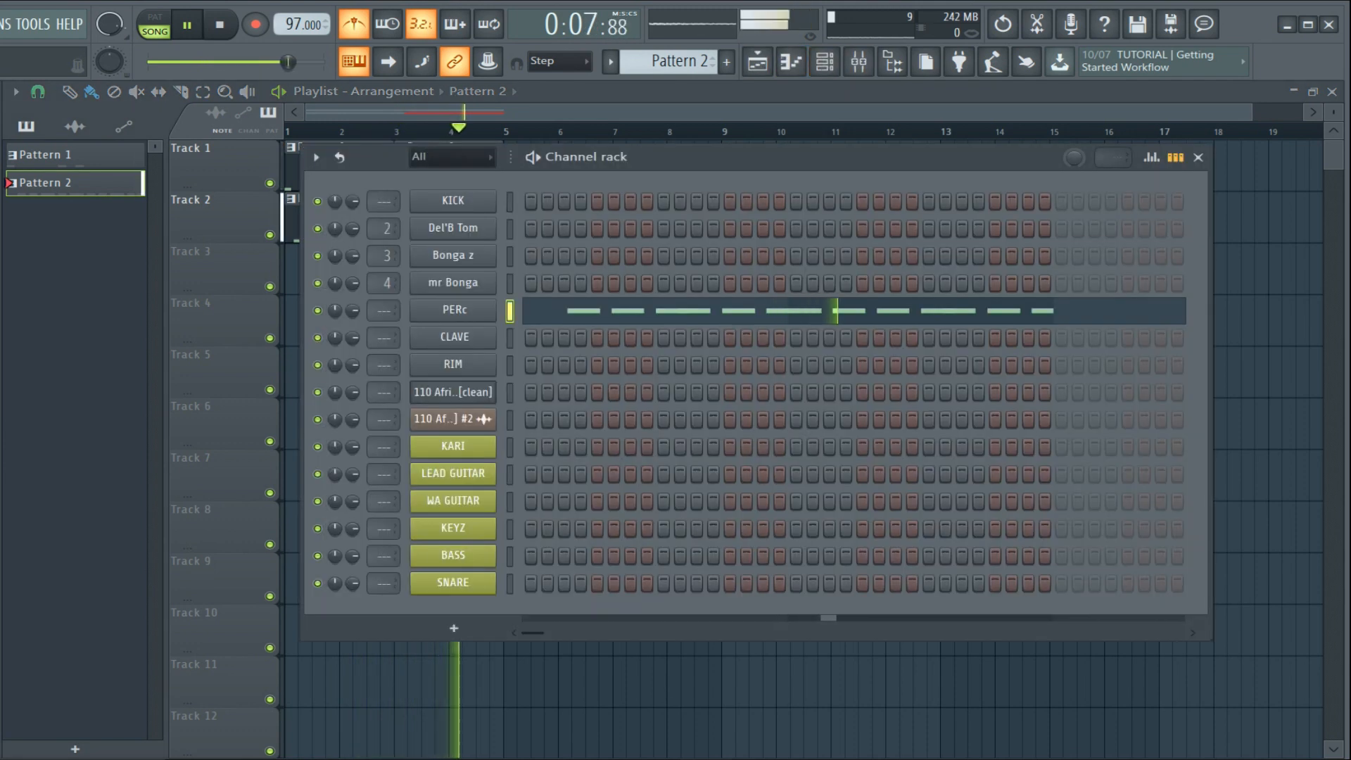
pyautogui.click(453, 337)
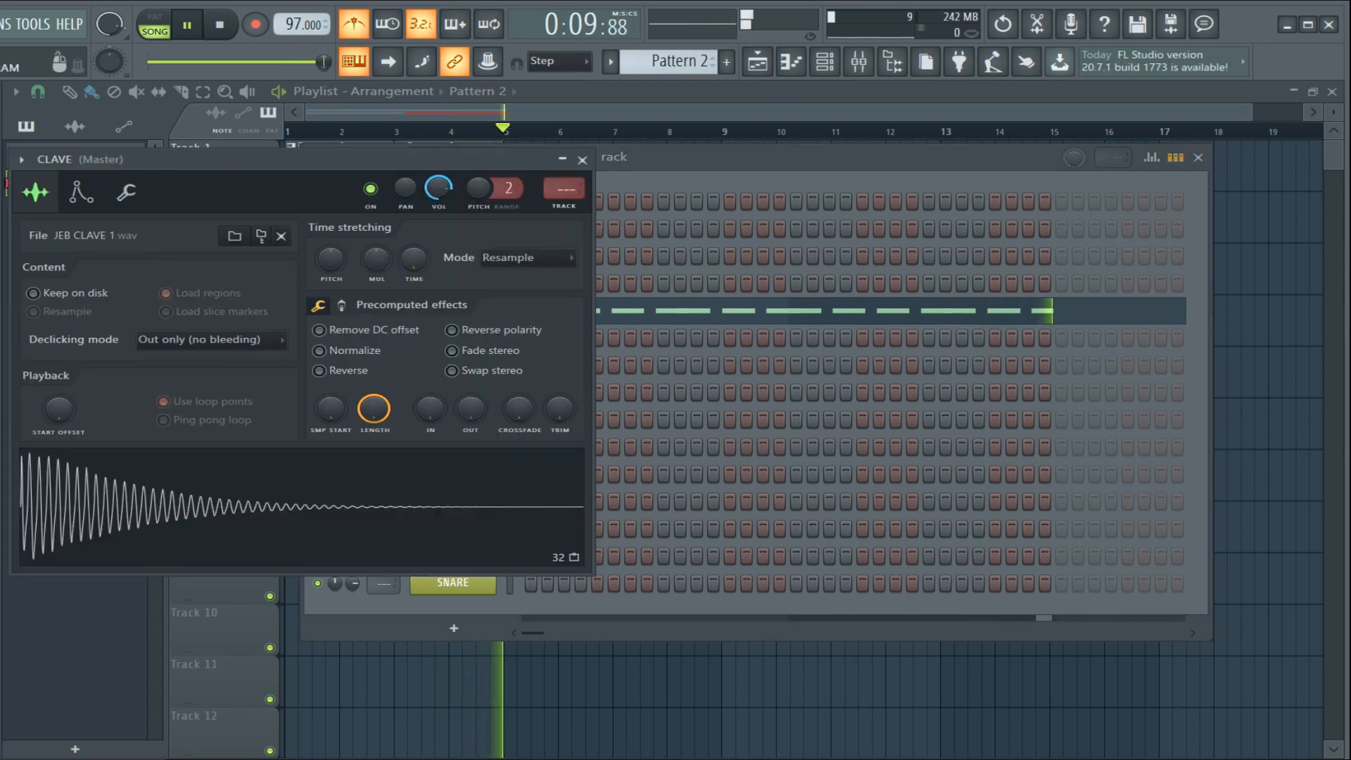
pyautogui.click(582, 159)
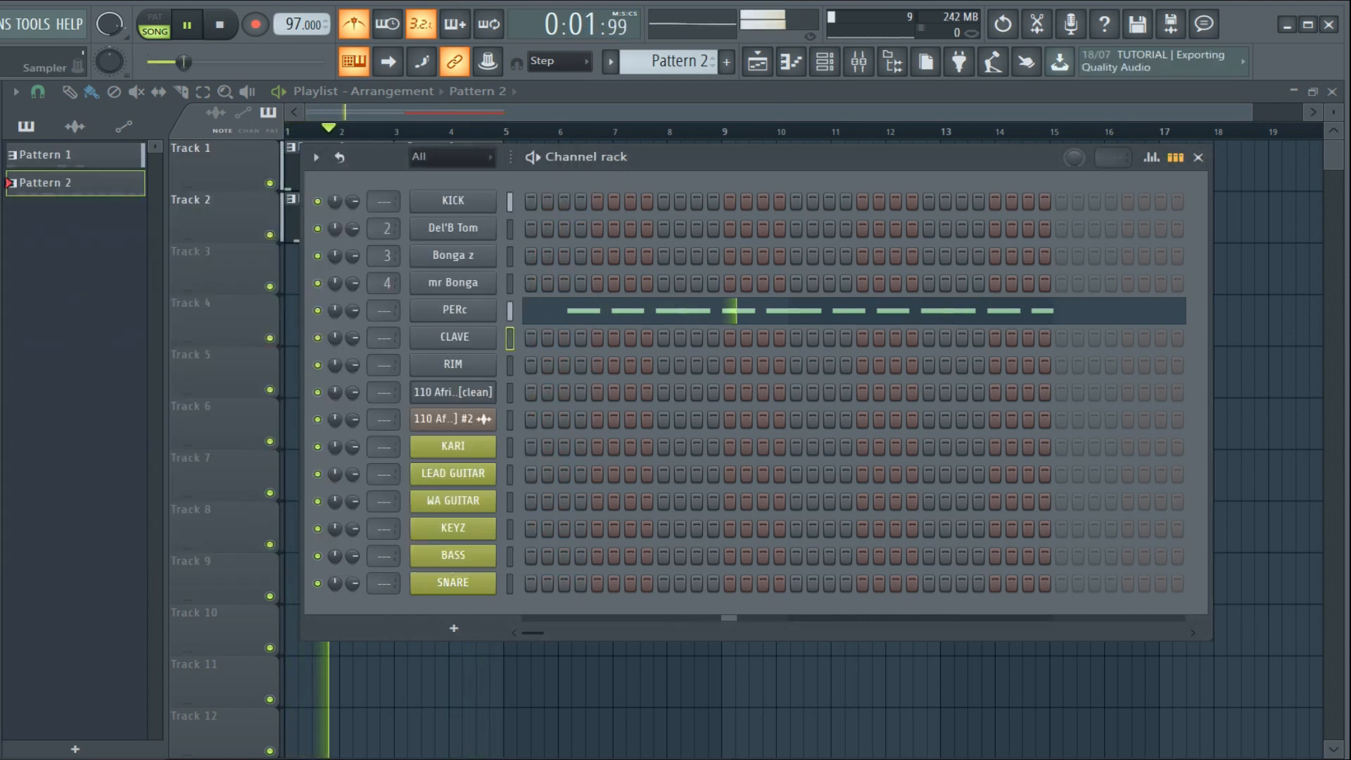
pyautogui.click(454, 365)
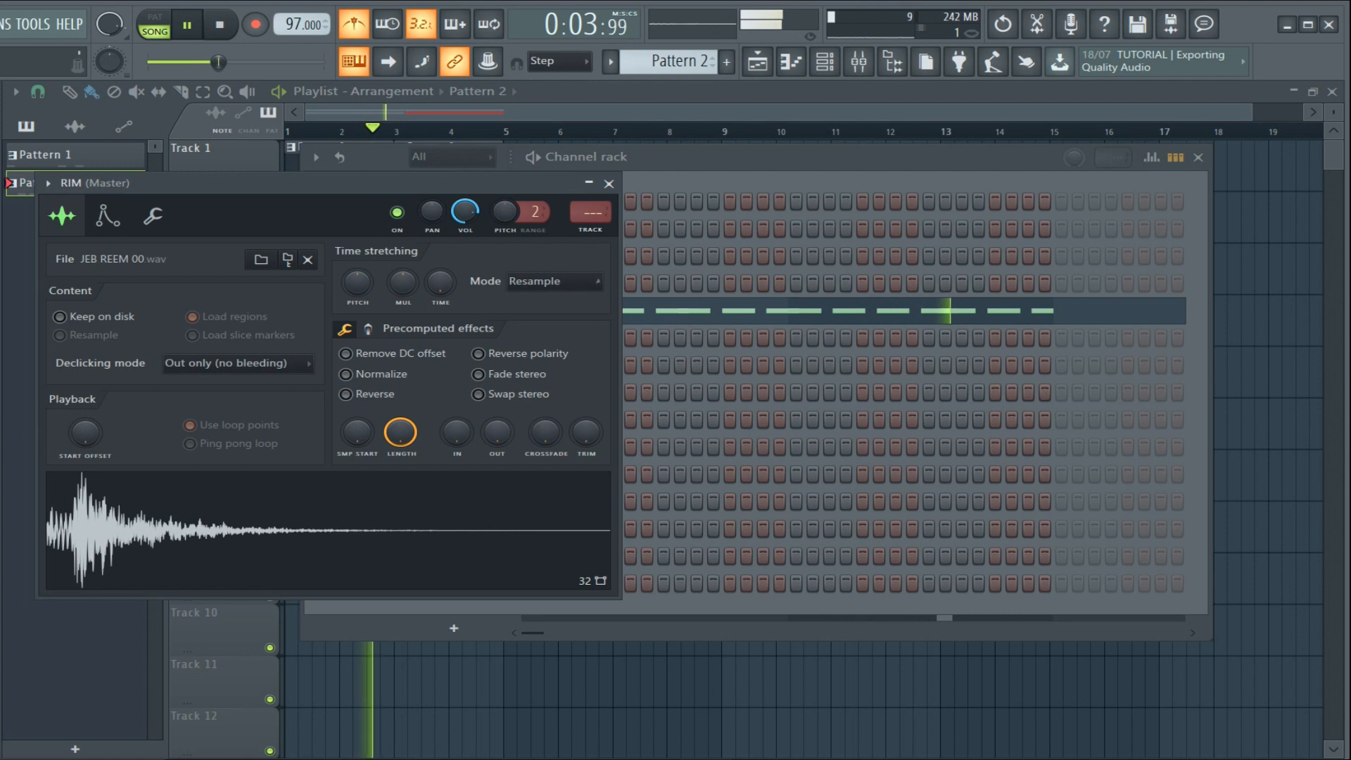
pyautogui.click(609, 183)
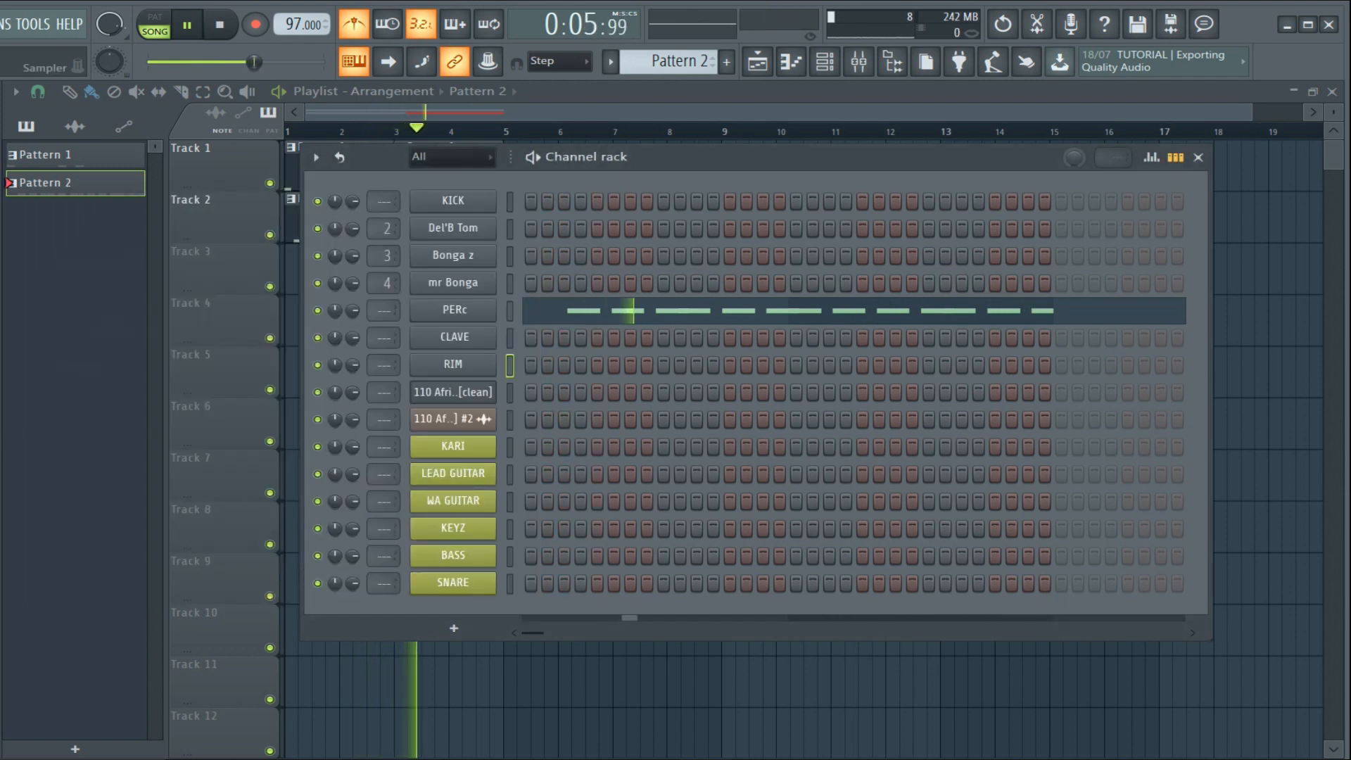
pyautogui.click(453, 255)
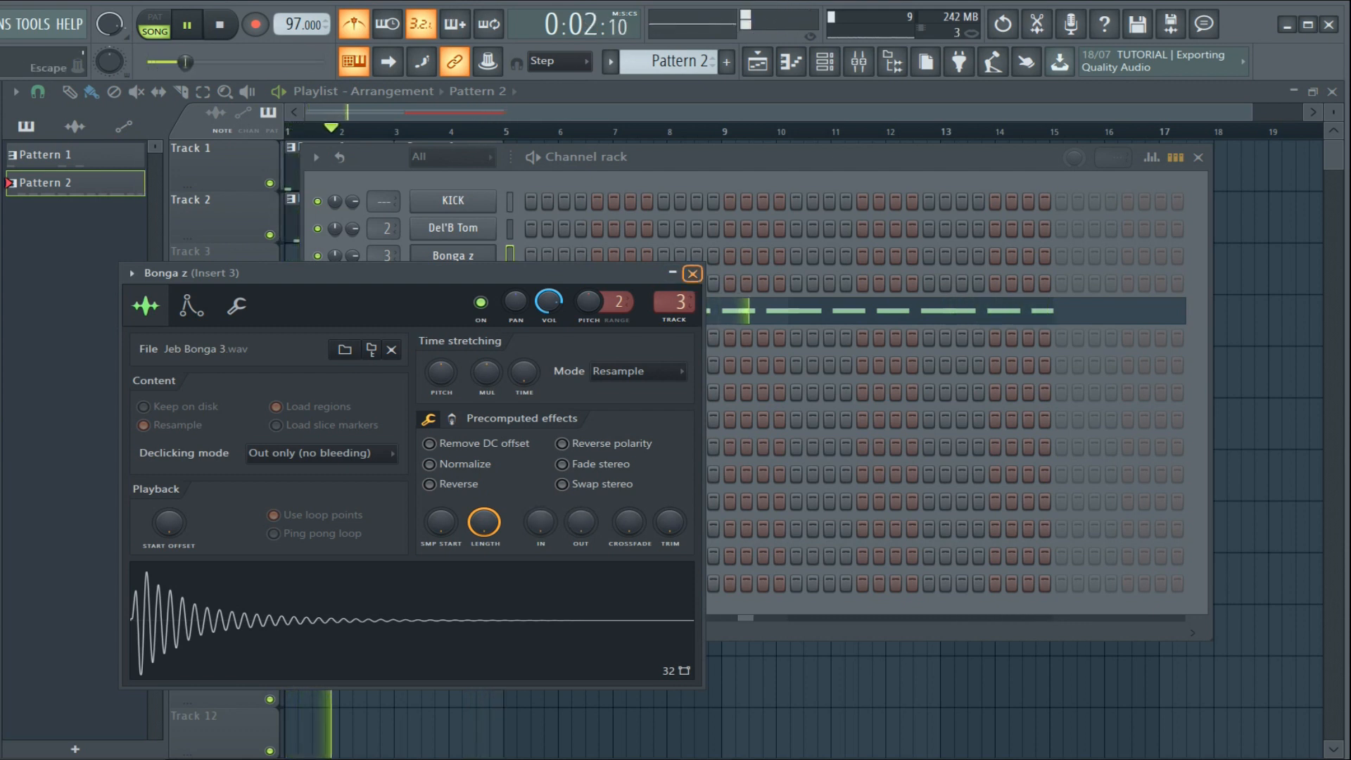
pyautogui.click(692, 273)
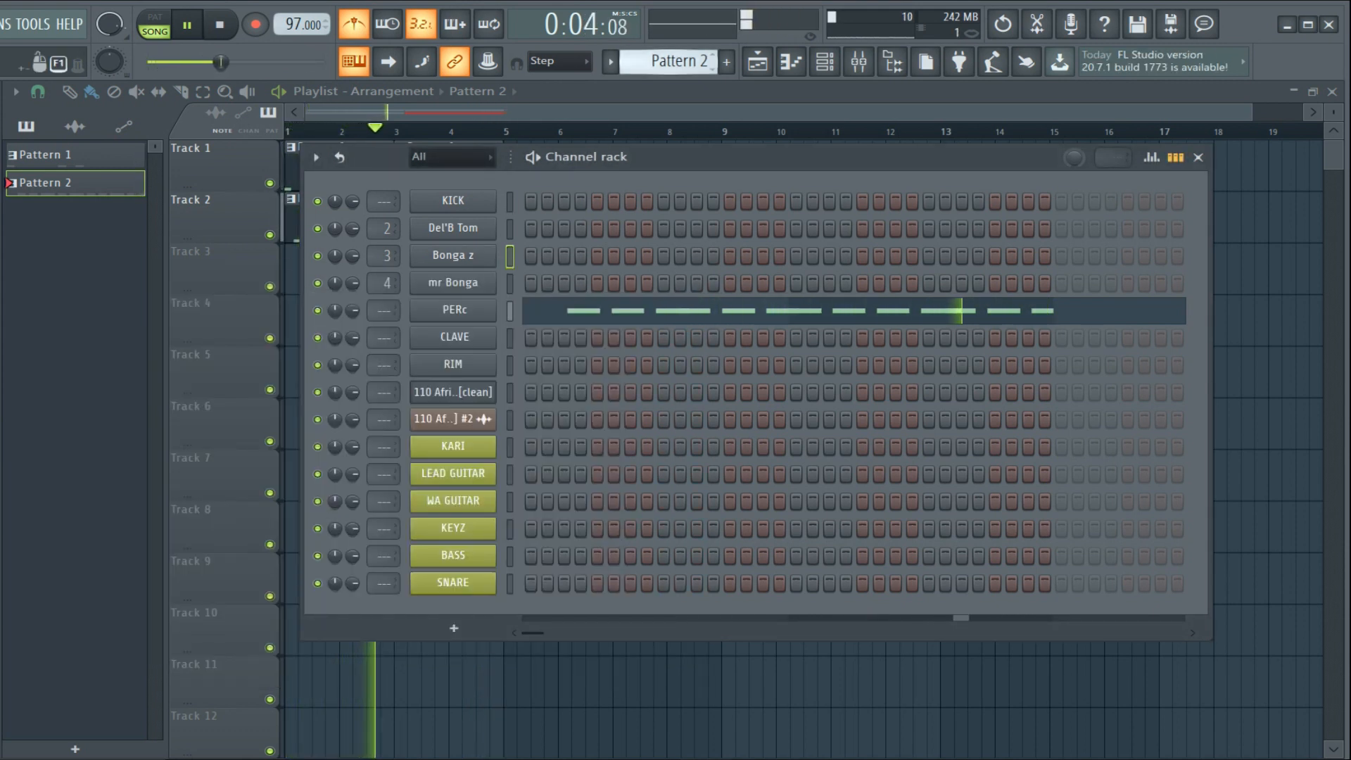
# Create Pattern 3 for the Bonga z channel's piano roll and place its clip at bar 1 of Track 3
pyautogui.press('F4')
pyautogui.rightClick(493, 249)
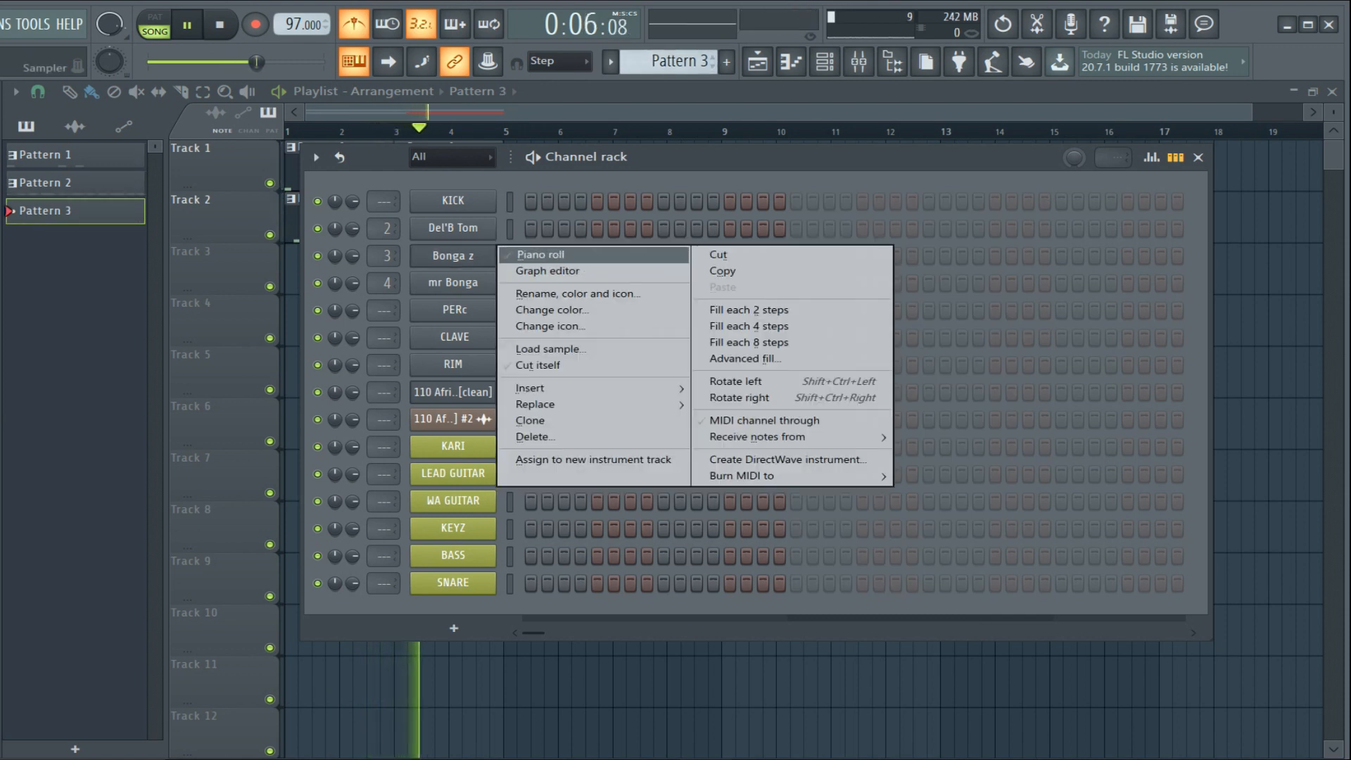
pyautogui.click(540, 254)
pyautogui.click(758, 62)
pyautogui.moveTo(334, 271); pyautogui.dragTo(292, 271)
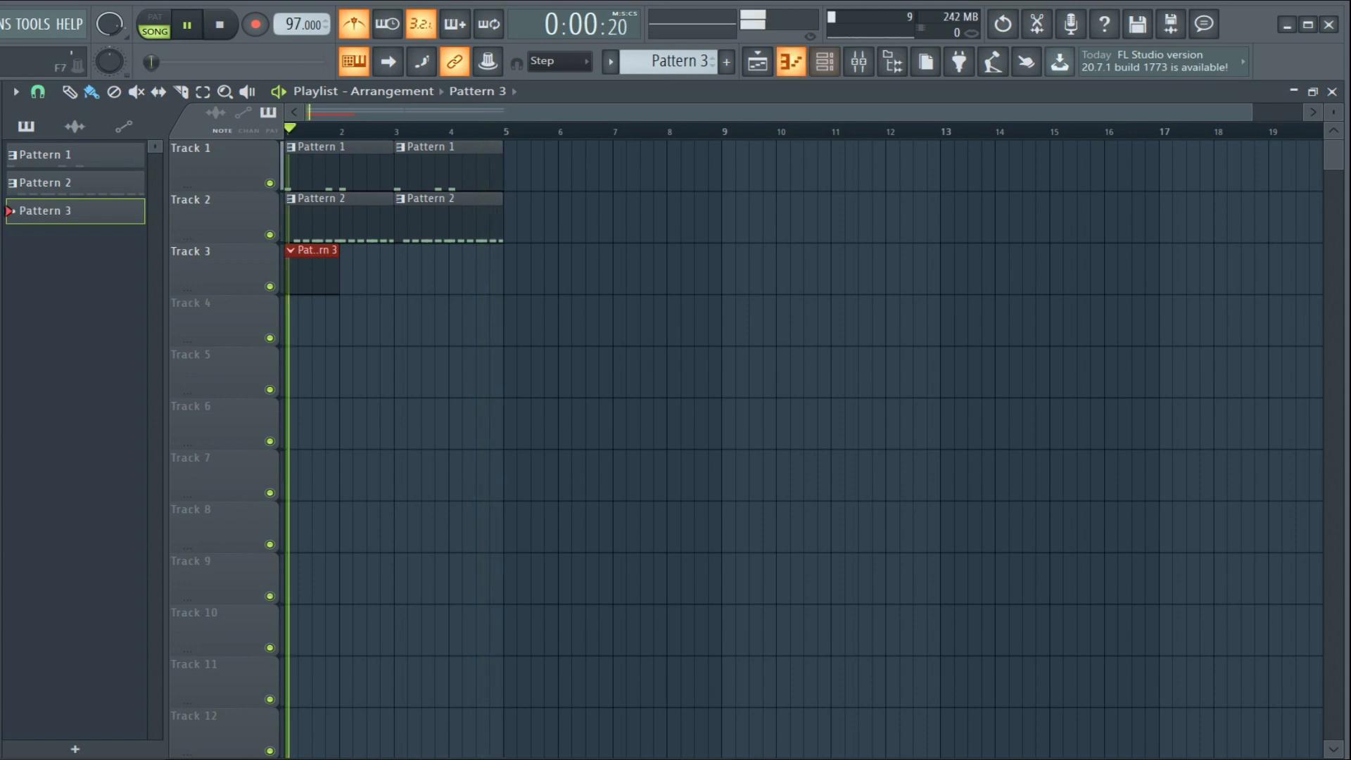
# Set the Bonga z piano roll's snap to 1/6 beat and draw a C5 note at the start of bar 1
pyautogui.click(791, 61)
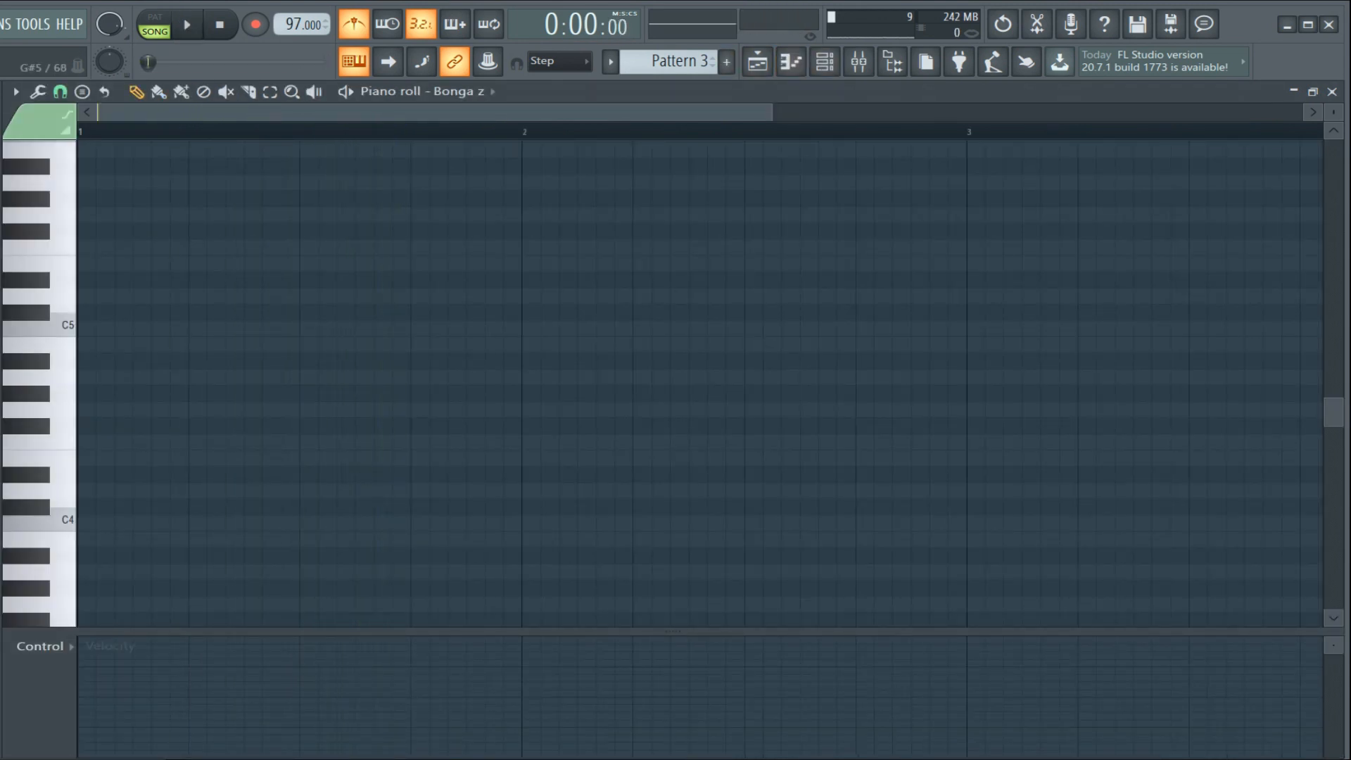
pyautogui.click(60, 92)
pyautogui.click(90, 271)
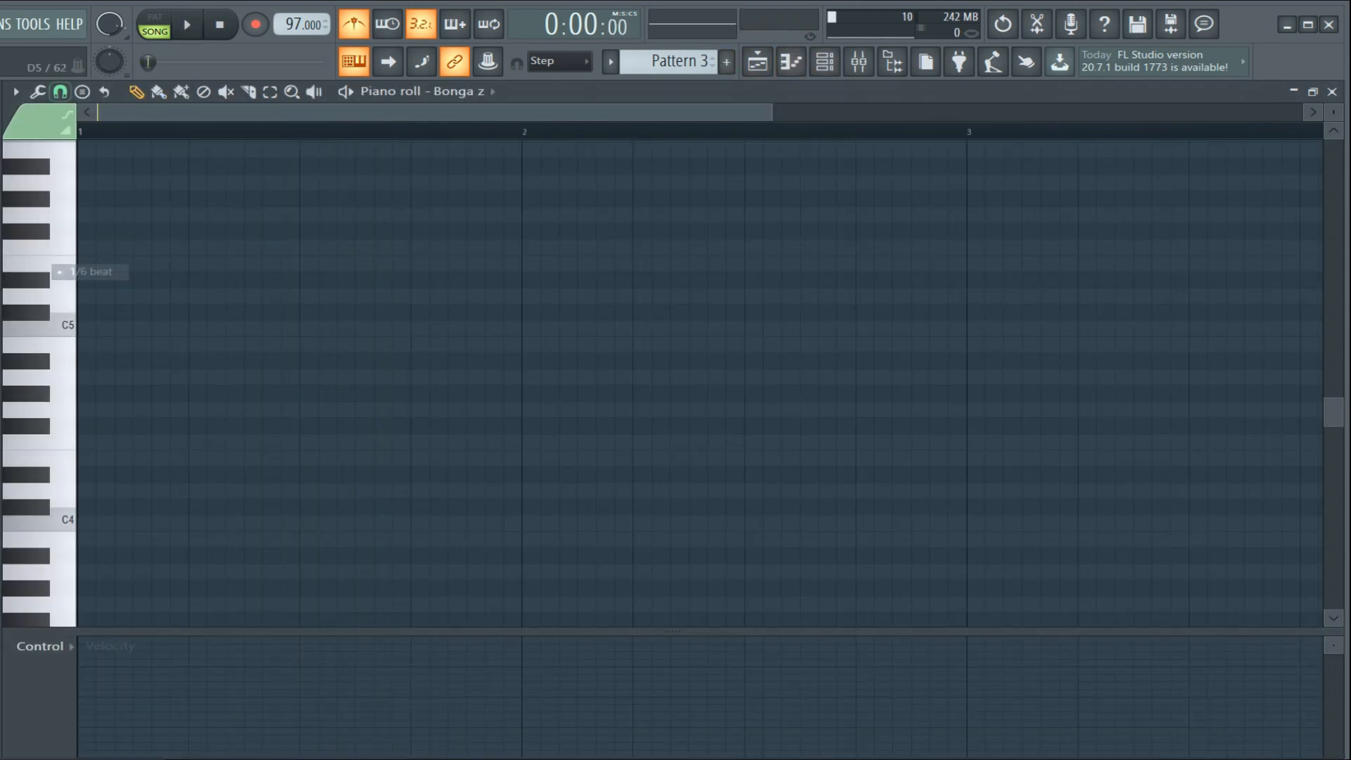
pyautogui.press('space')
pyautogui.press('space')
pyautogui.click(197, 328)
pyautogui.press('space')
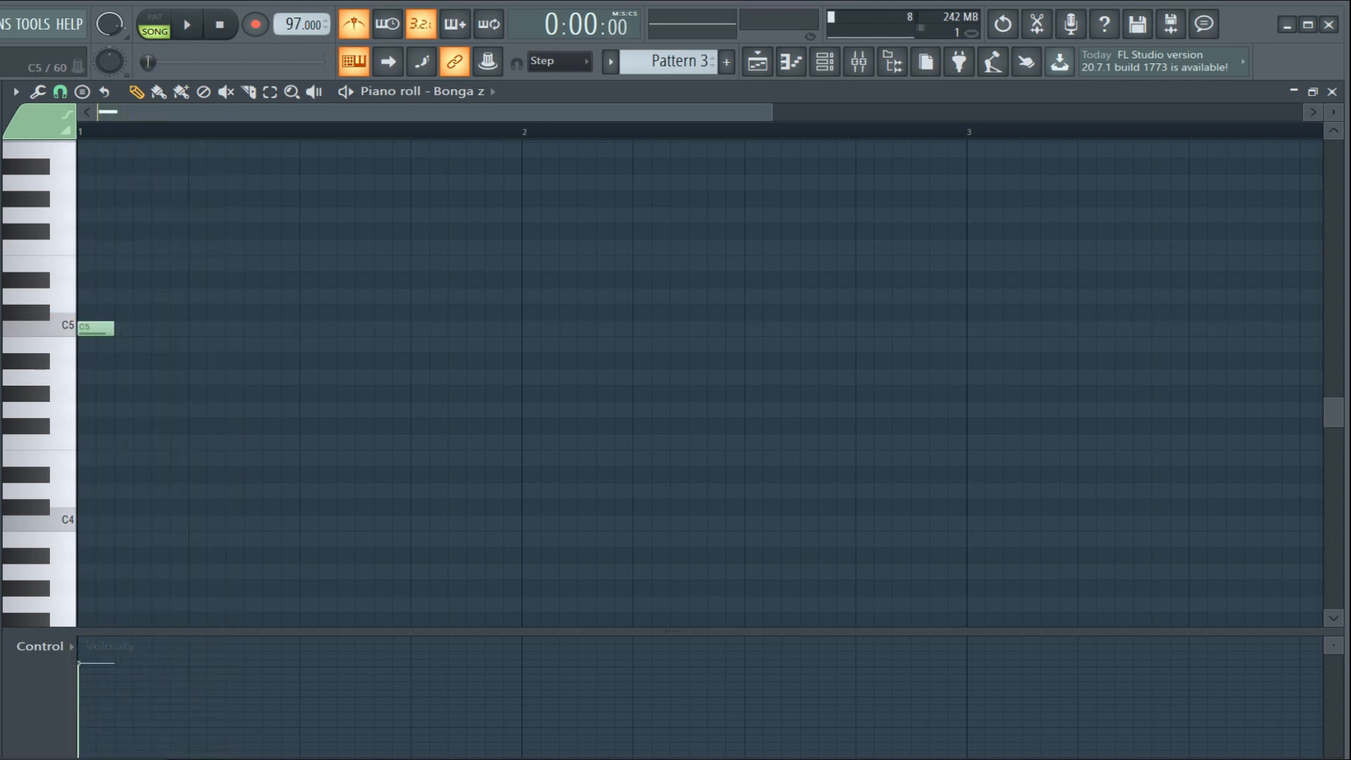
# Move the C5 note into the last beat of bar 1 and add a second C5 directly after it, ending at bar 2
pyautogui.moveTo(207, 329); pyautogui.dragTo(467, 328)
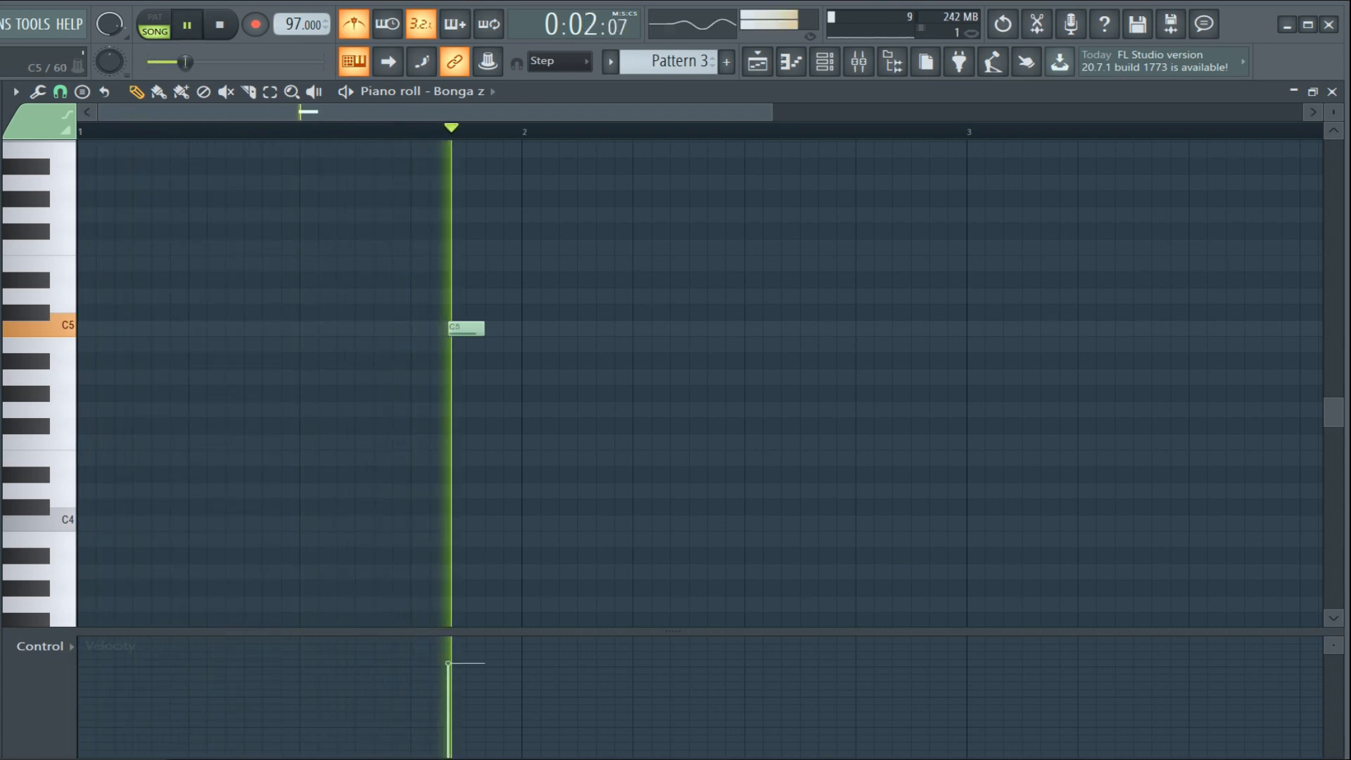
pyautogui.click(515, 329)
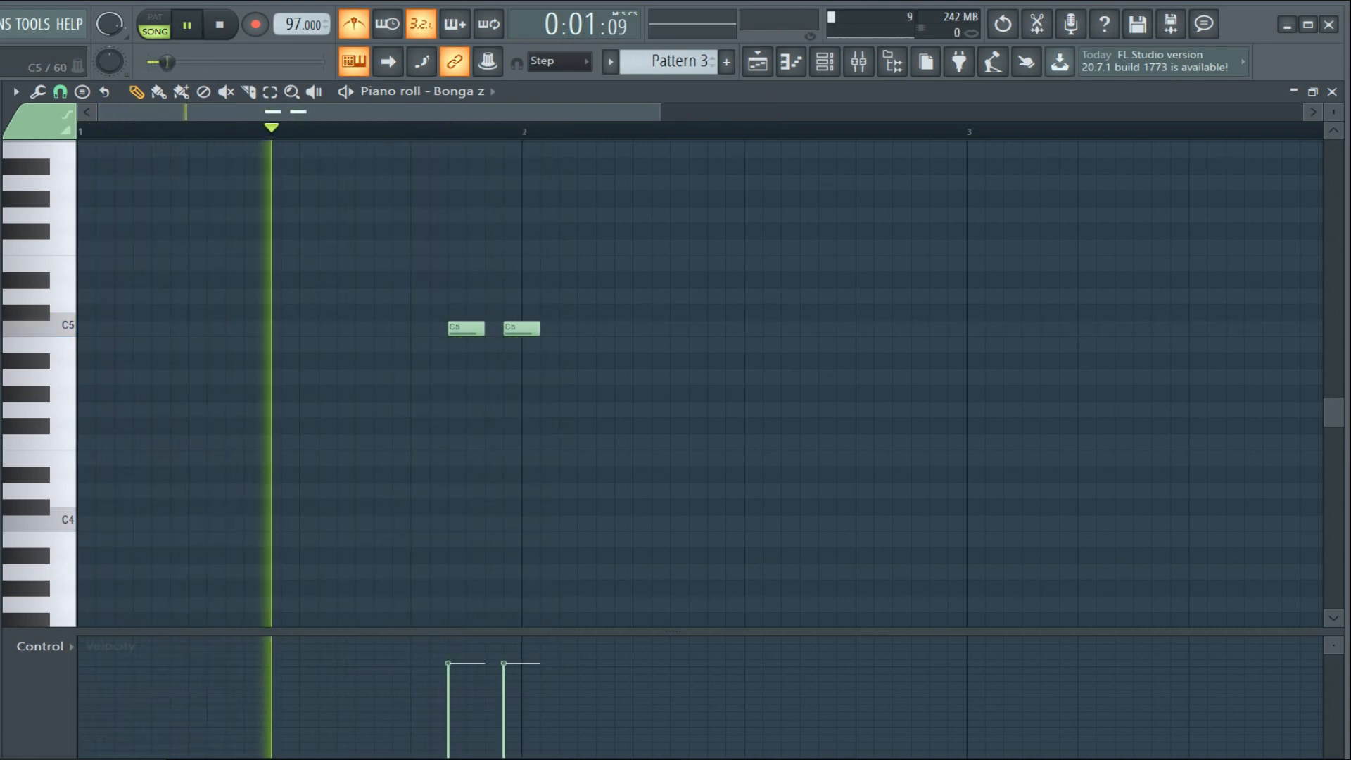
pyautogui.moveTo(515, 328)
pyautogui.mouseDown()
pyautogui.moveTo(533, 328)
pyautogui.moveTo(515, 329)
pyautogui.mouseUp()
pyautogui.press('space')
pyautogui.press('space')
pyautogui.scroll(-3, 515, 329)
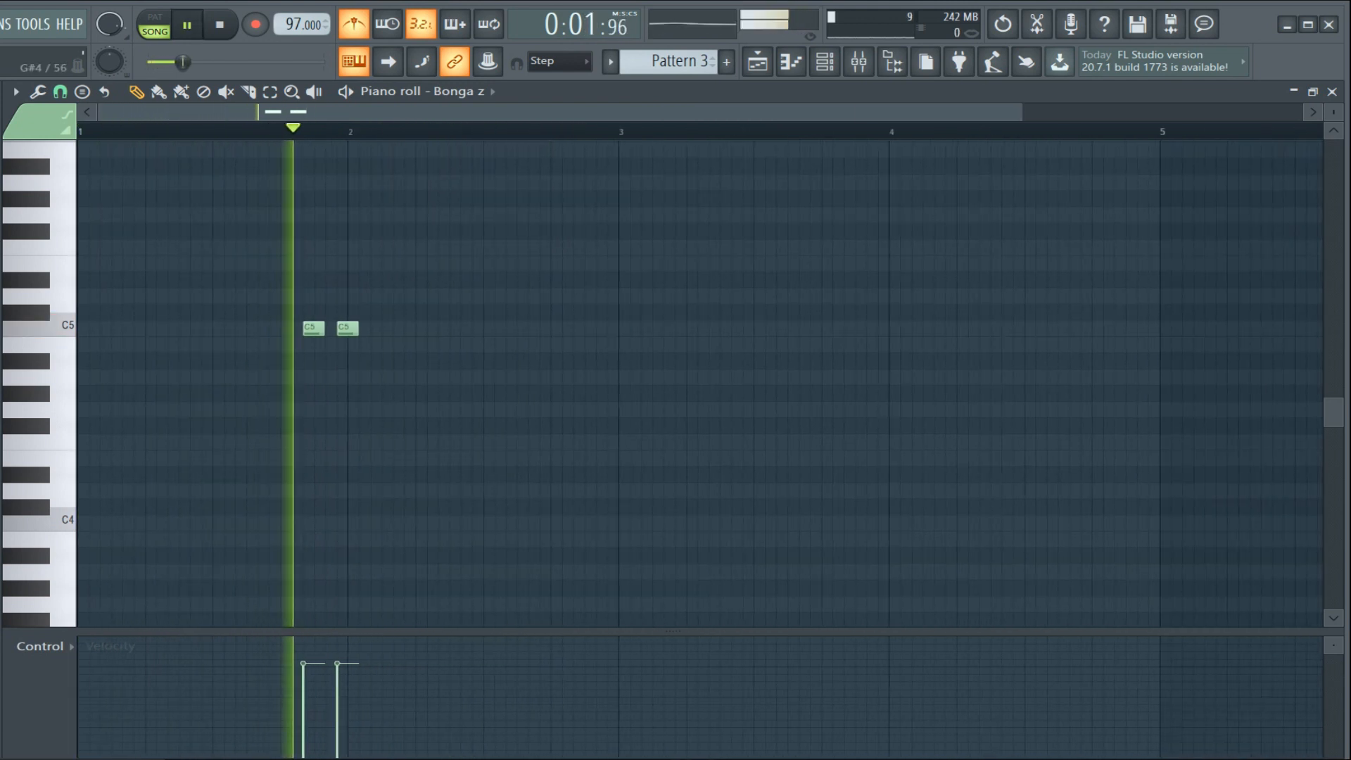
pyautogui.moveTo(349, 328); pyautogui.dragTo(338, 328)
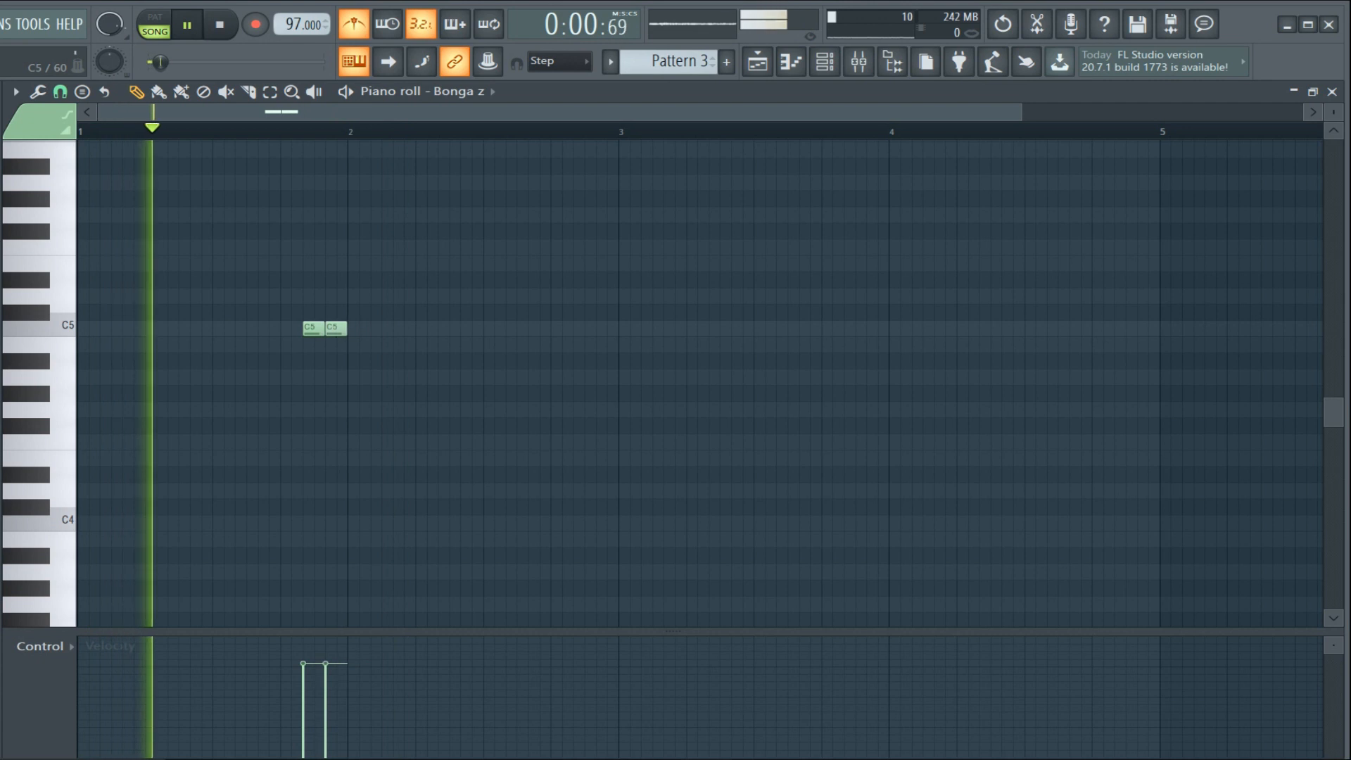
pyautogui.scroll(2, 339, 329)
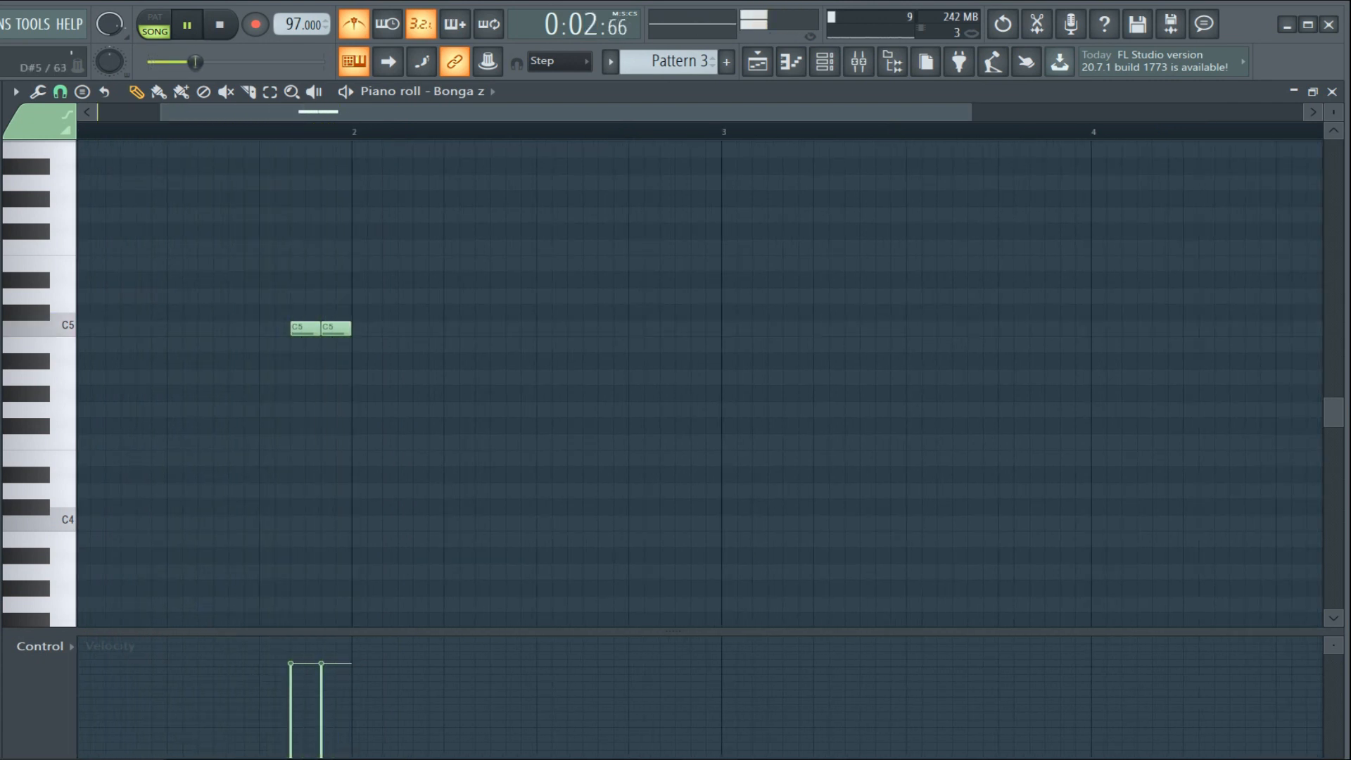
# Add a C5 note in the last beat of bar 2, shifted to end just before bar 3
pyautogui.moveTo(543, 312)
pyautogui.mouseDown()
pyautogui.moveTo(744, 329)
pyautogui.moveTo(730, 328)
pyautogui.mouseUp()
pyautogui.moveTo(704, 328); pyautogui.dragTo(688, 328)
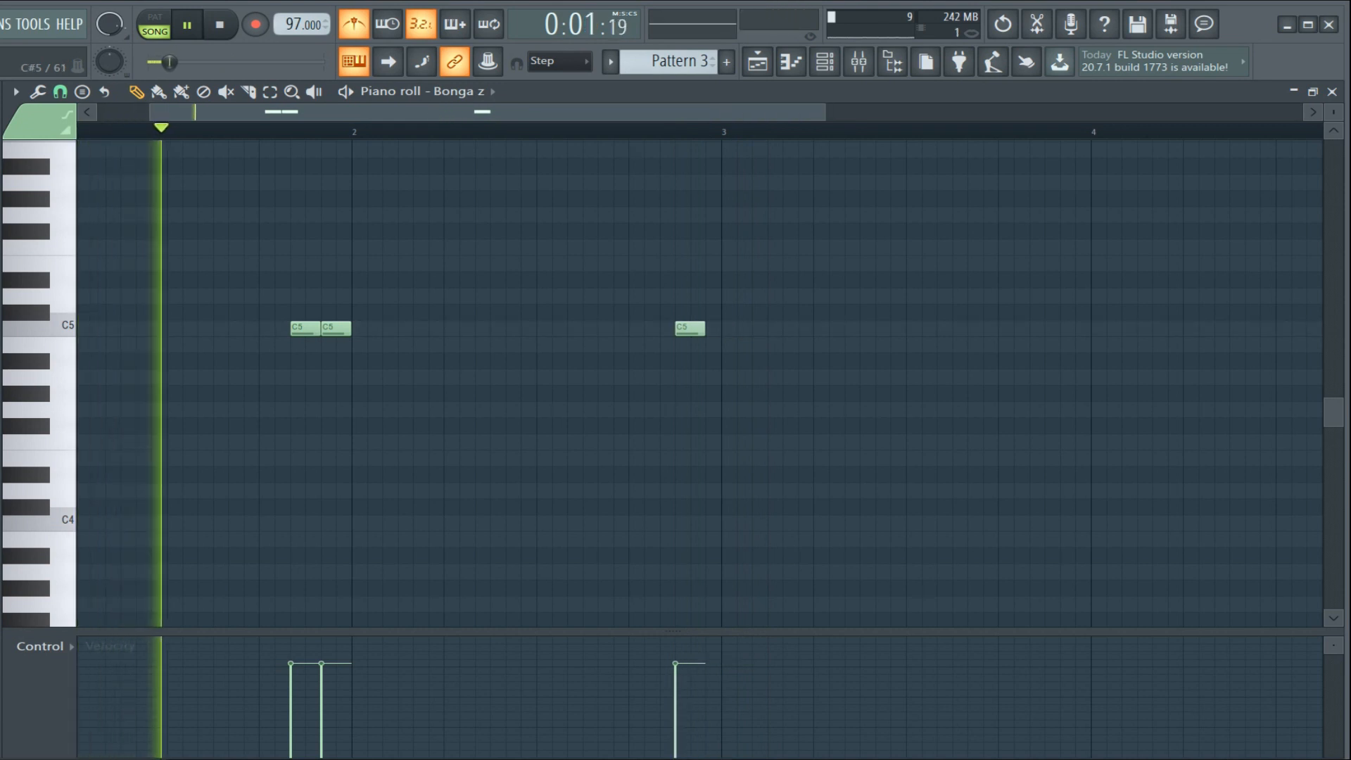
pyautogui.scroll(3, 700, 384)
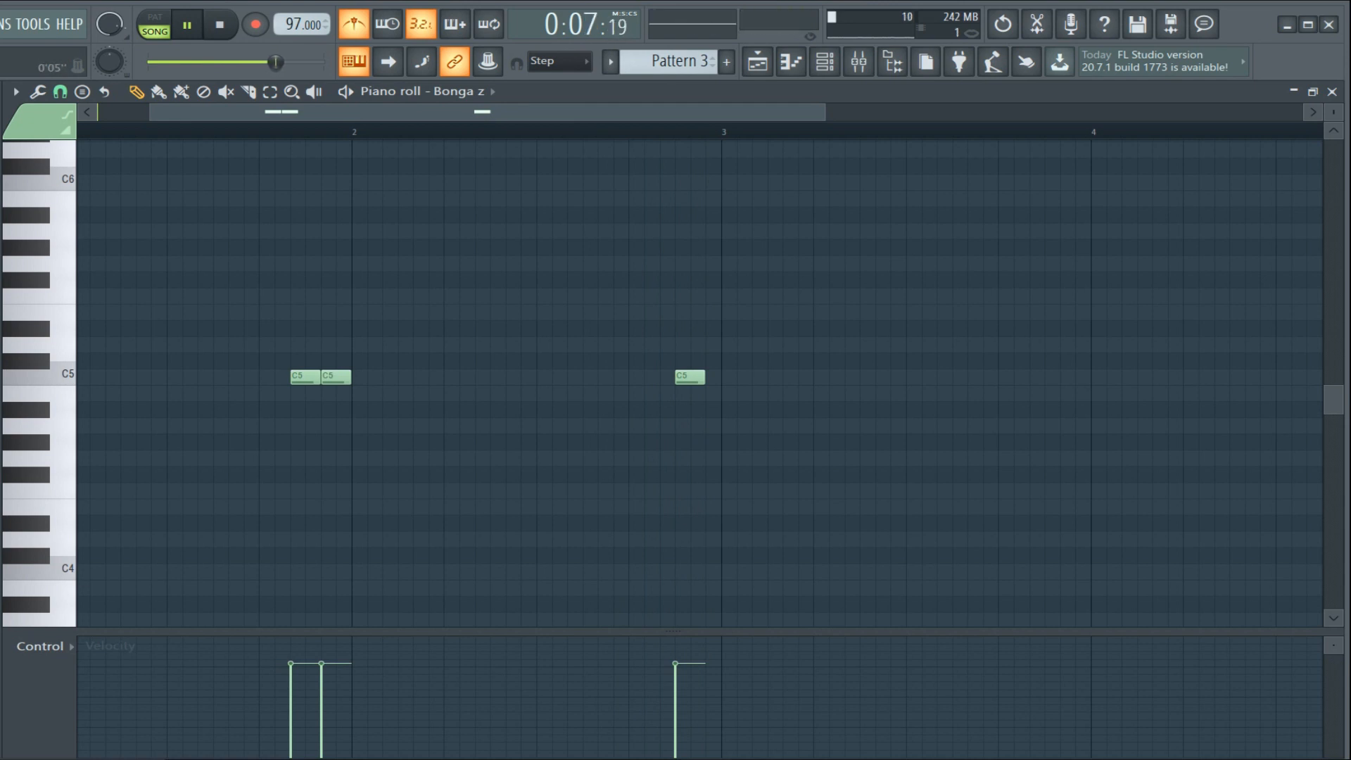
# Duplicate the Pattern 3 clip to bar 3 of Track 3, and copy all clips on Tracks 1 to 3 to bar 5
pyautogui.click(757, 62)
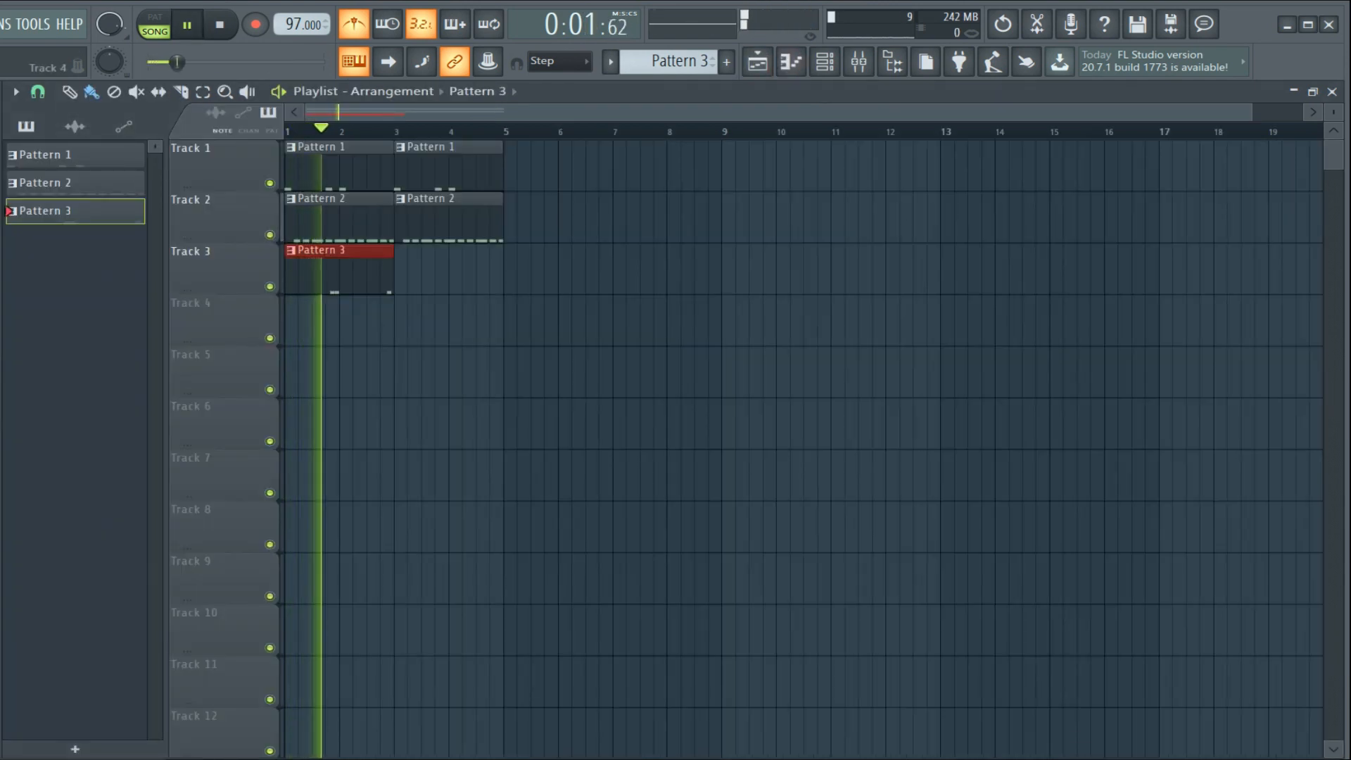
pyautogui.hotkey('ctrl', 'b')
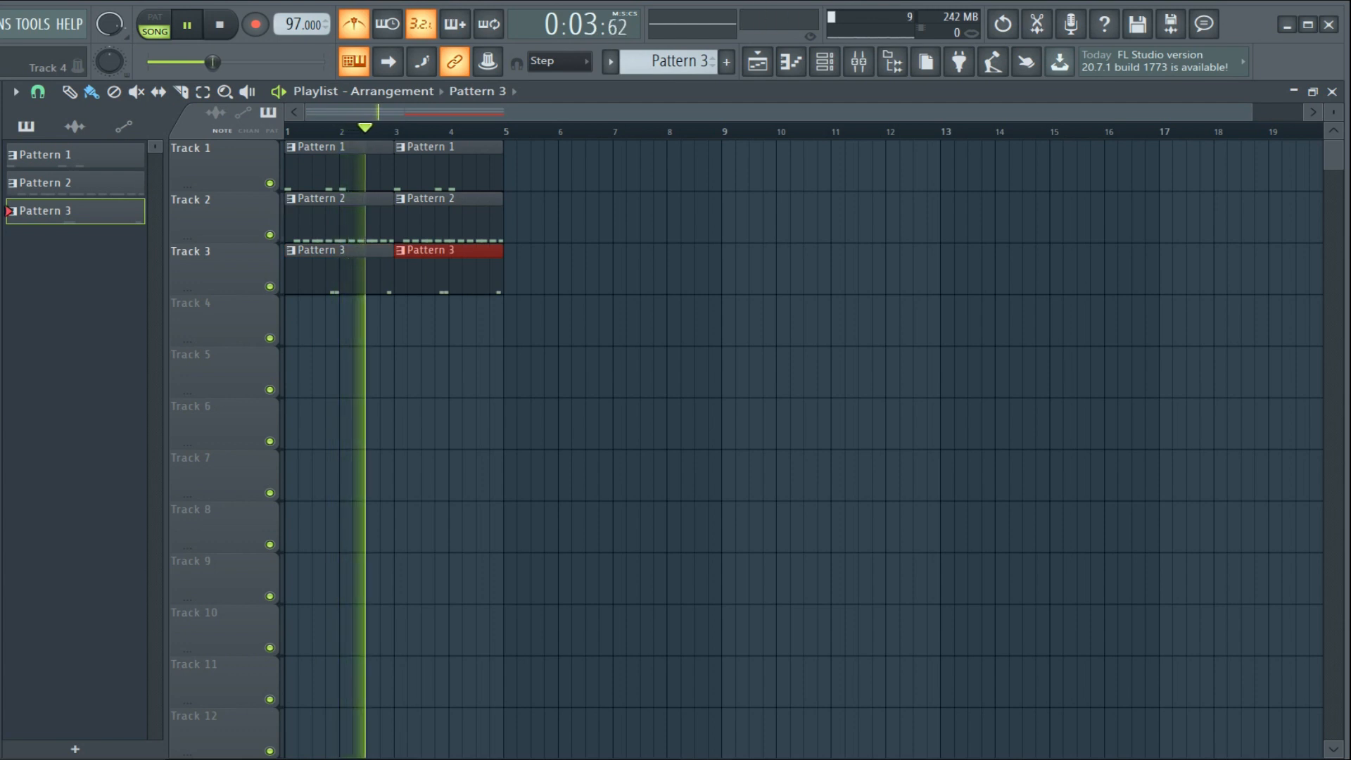
pyautogui.keyDown('ctrl'); pyautogui.click(519, 318); pyautogui.keyUp('ctrl')
pyautogui.moveTo(511, 320); pyautogui.dragTo(289, 159)
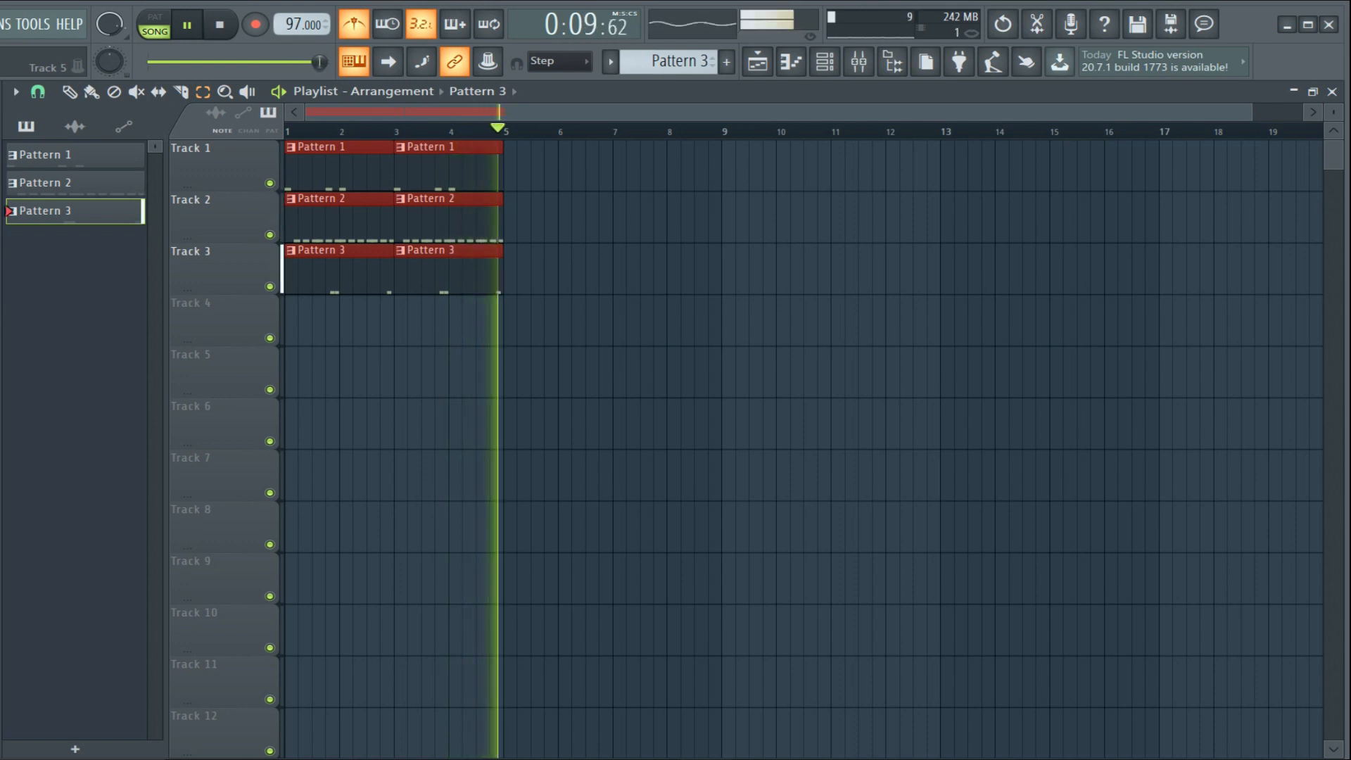
pyautogui.hotkey('ctrl', 'b')
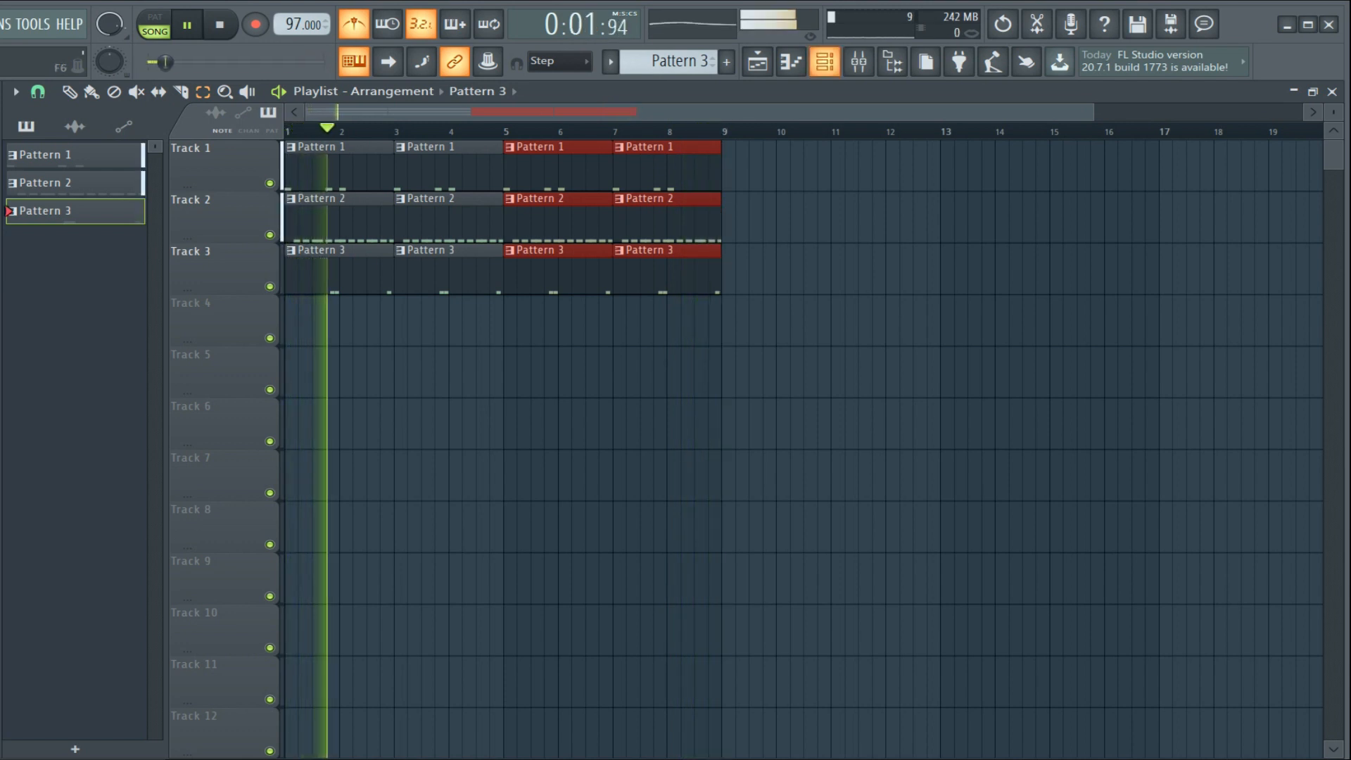
# Audition the CLAVE and RIM channels over the running loop and close their sampler settings
pyautogui.click(825, 62)
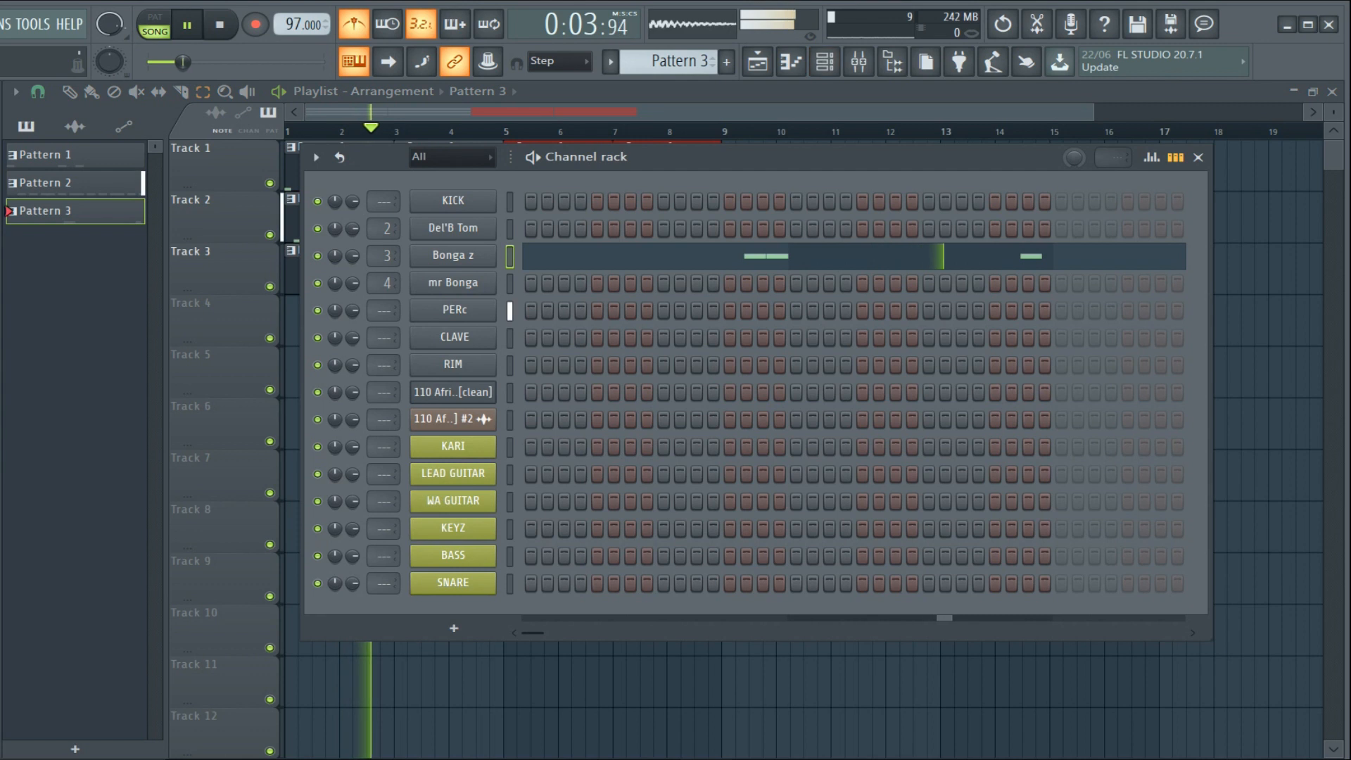
pyautogui.click(454, 337)
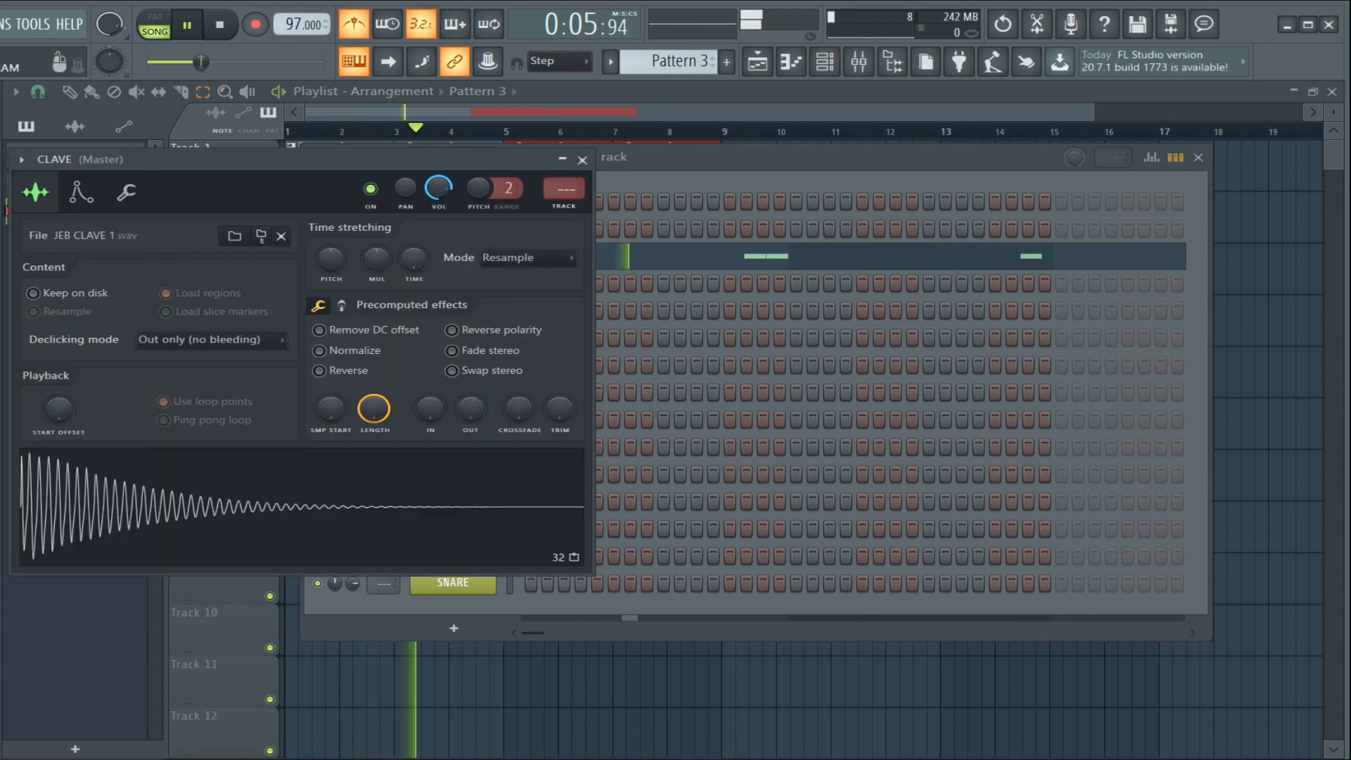
pyautogui.click(582, 160)
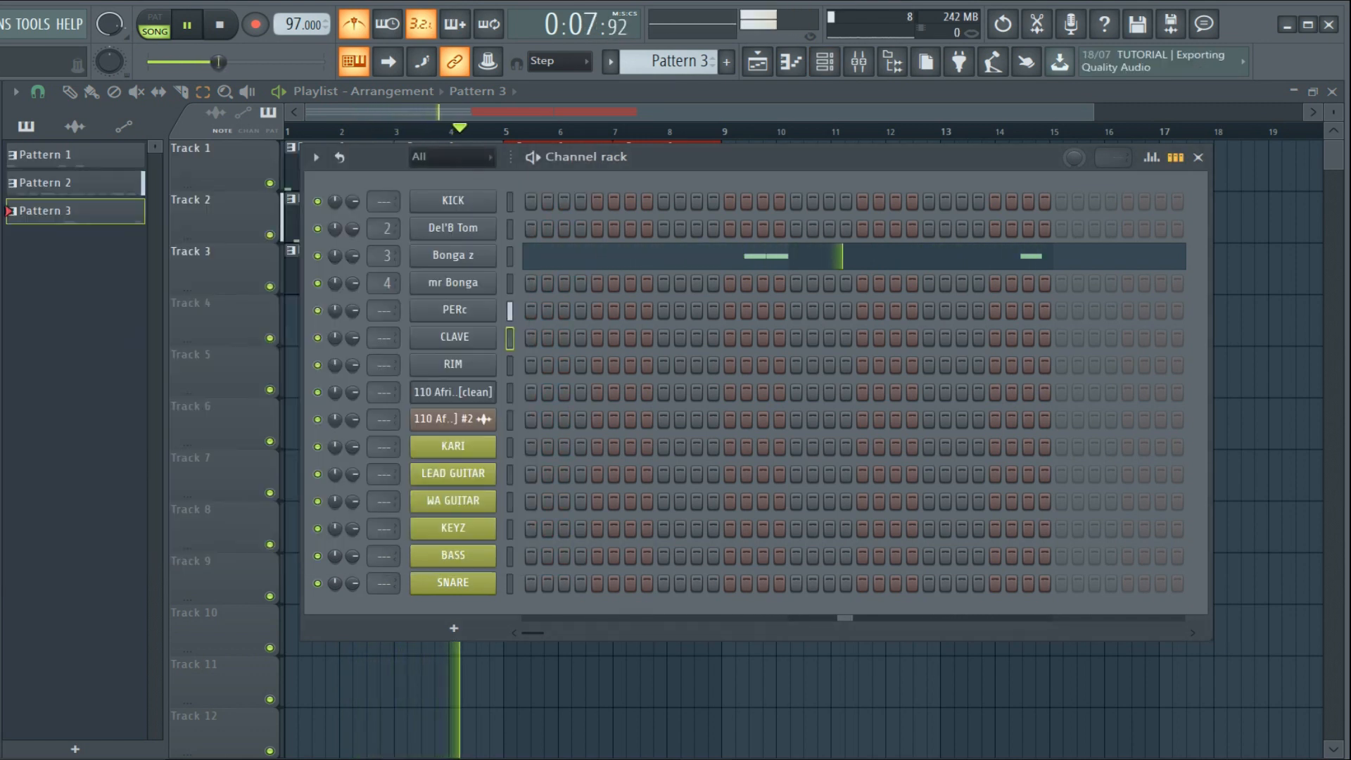
pyautogui.click(453, 364)
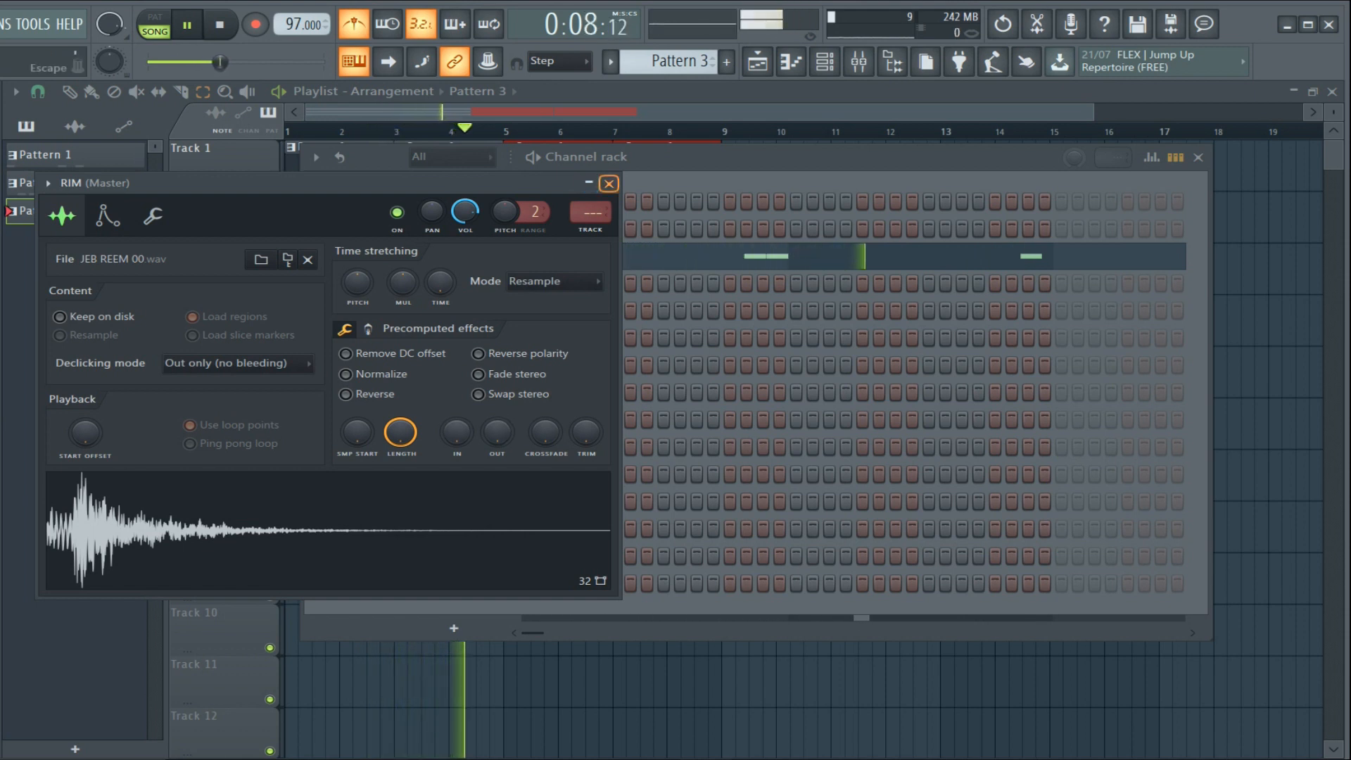
pyautogui.click(608, 184)
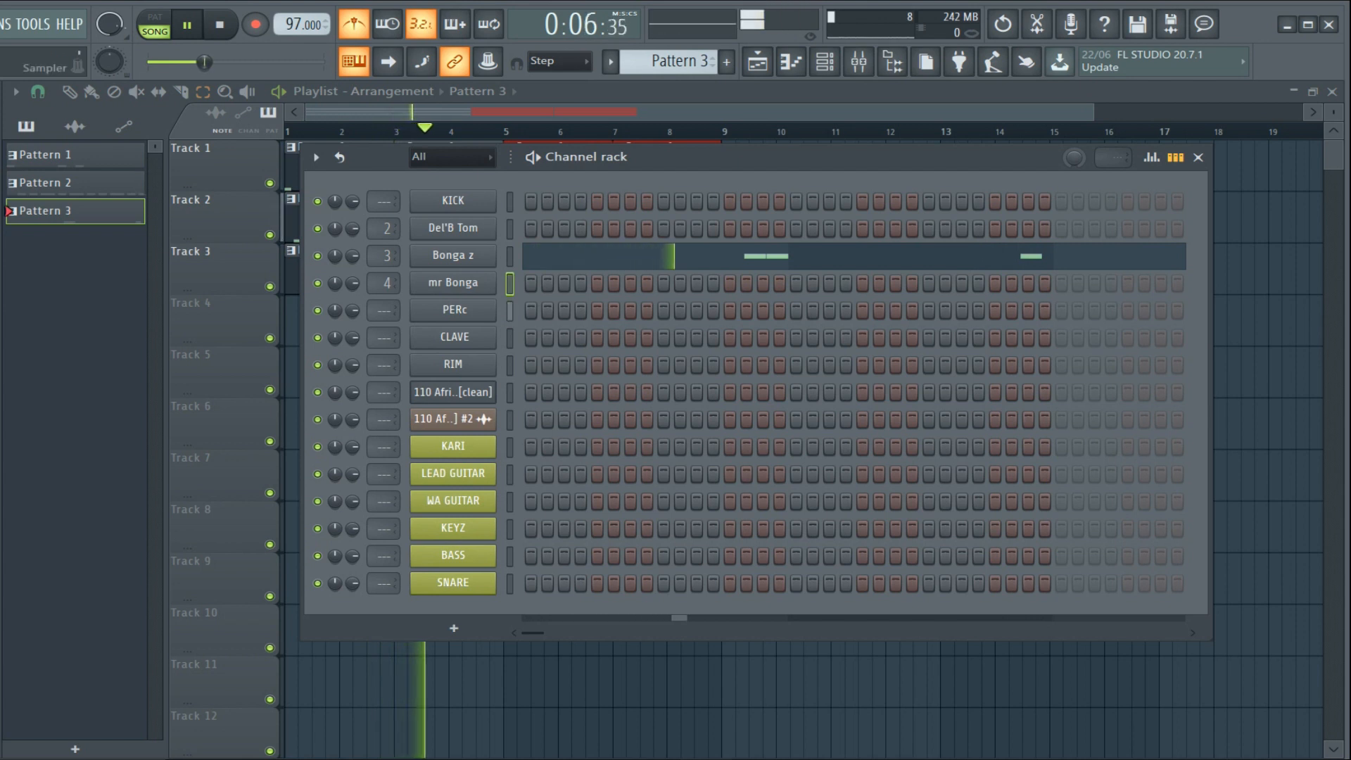
# Create Pattern 4, view the mr Bonga channel's empty piano roll, and return to the playlist
pyautogui.press('F4')
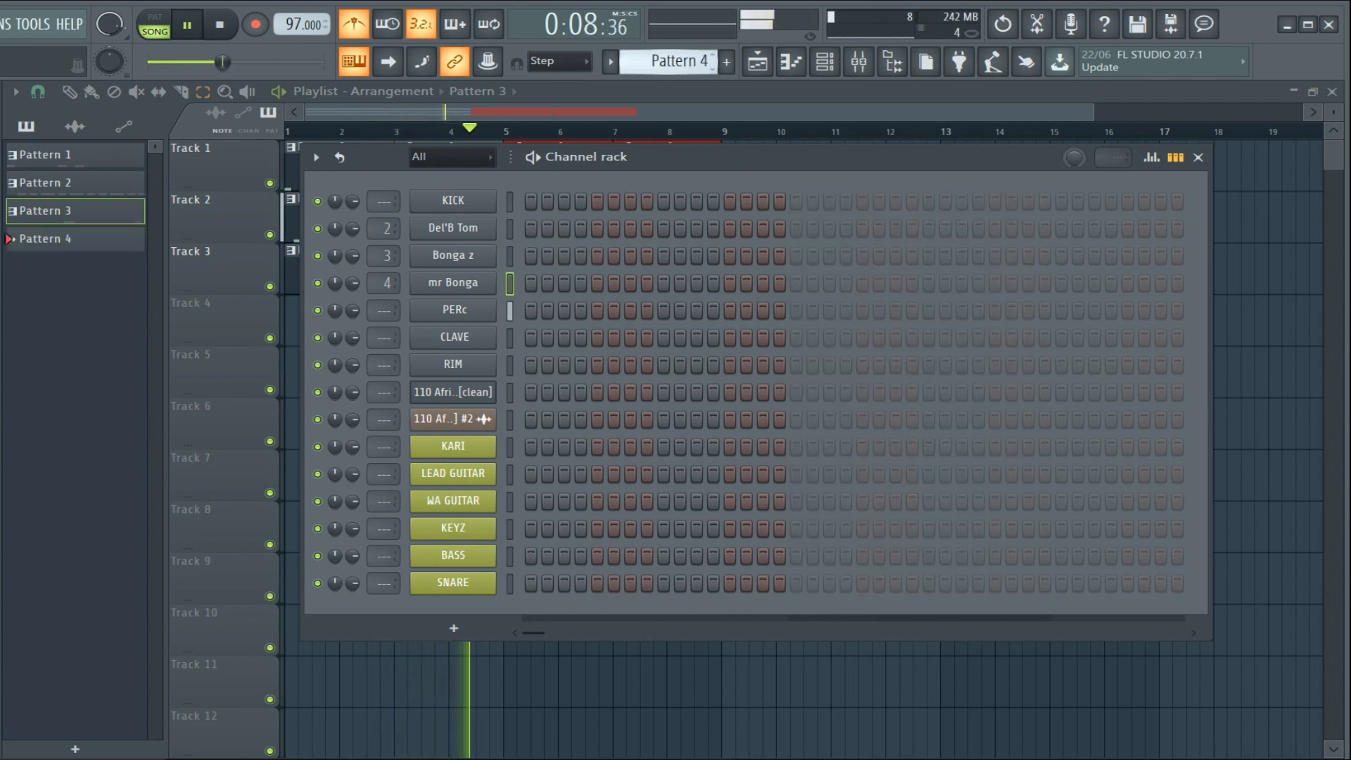
pyautogui.rightClick(493, 280)
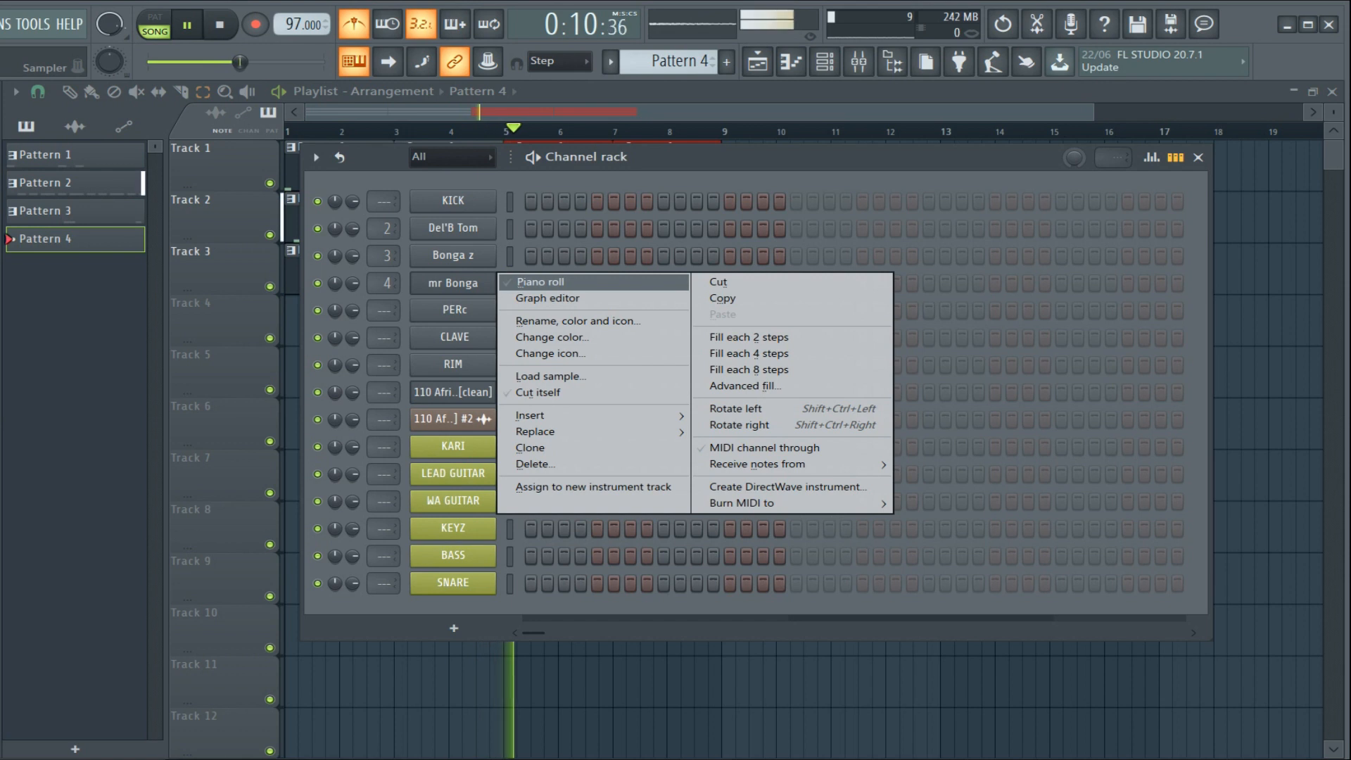
pyautogui.click(524, 282)
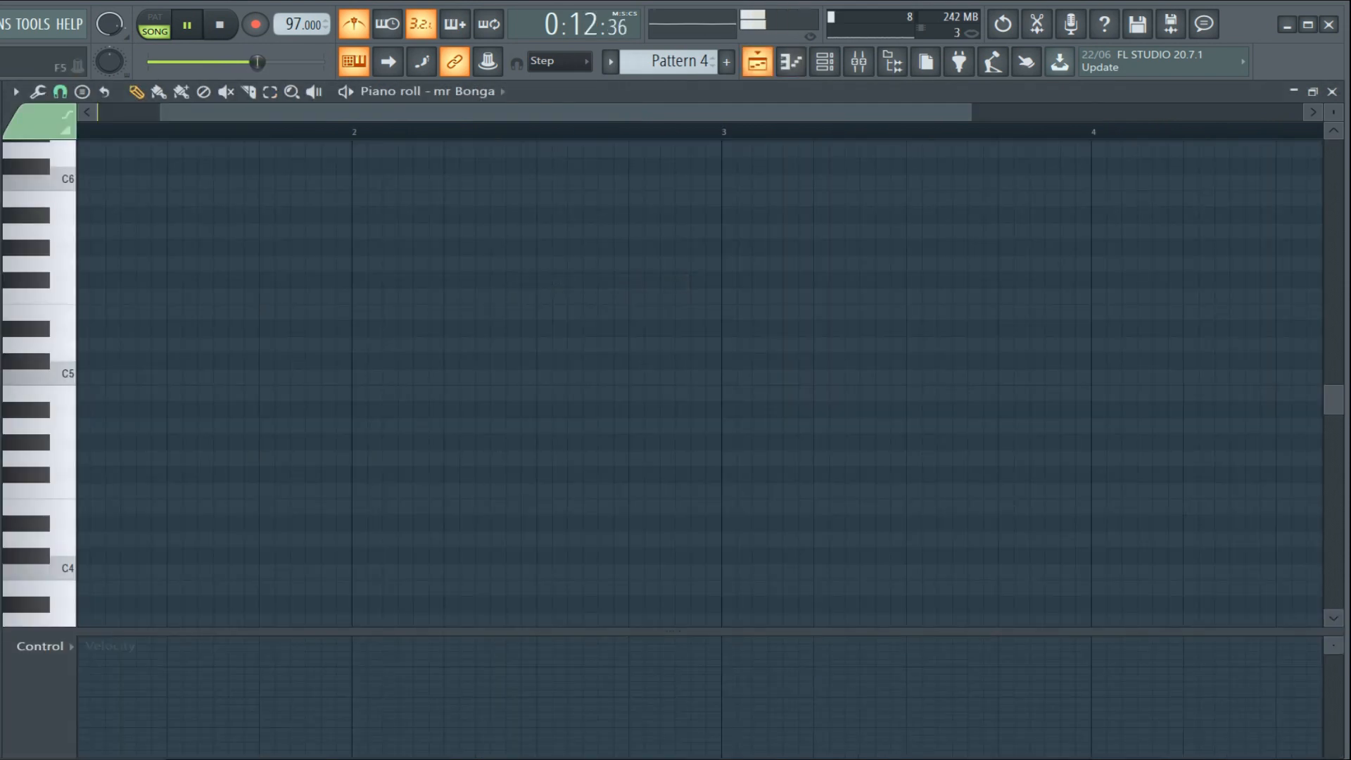
pyautogui.press('F5')
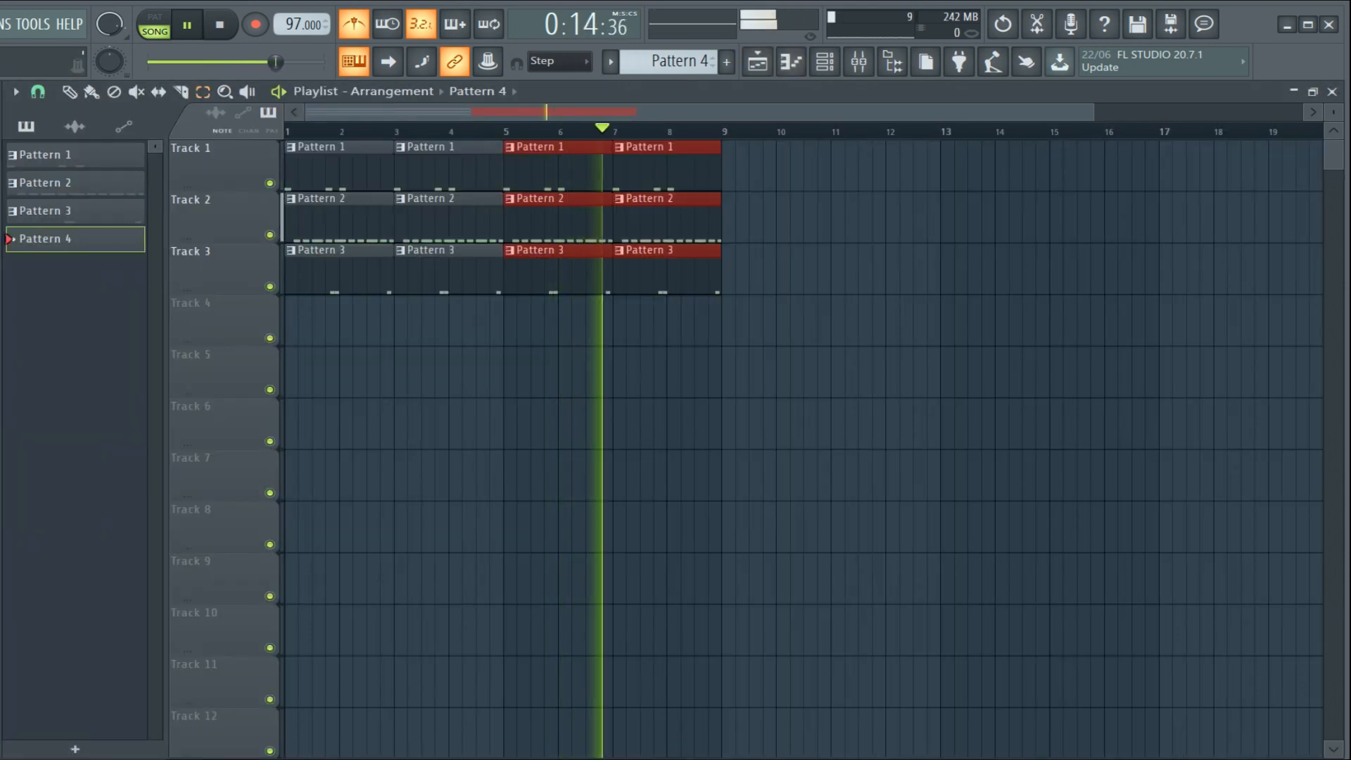
pyautogui.press('F5')
pyautogui.press('F5')
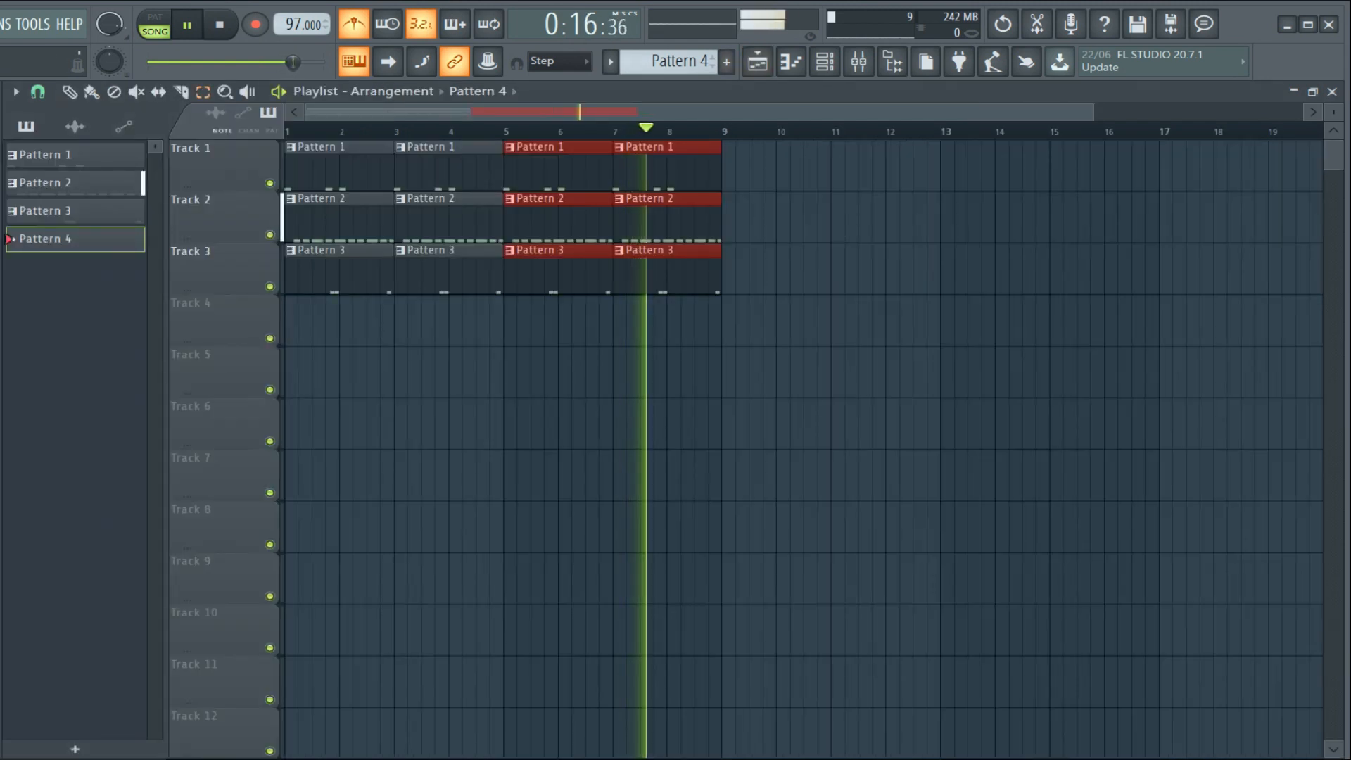
# Record mr Bonga hits into Pattern 4 over the song, and duplicate the Pattern 4 clip to bar 5 of Track 4
pyautogui.press('space')
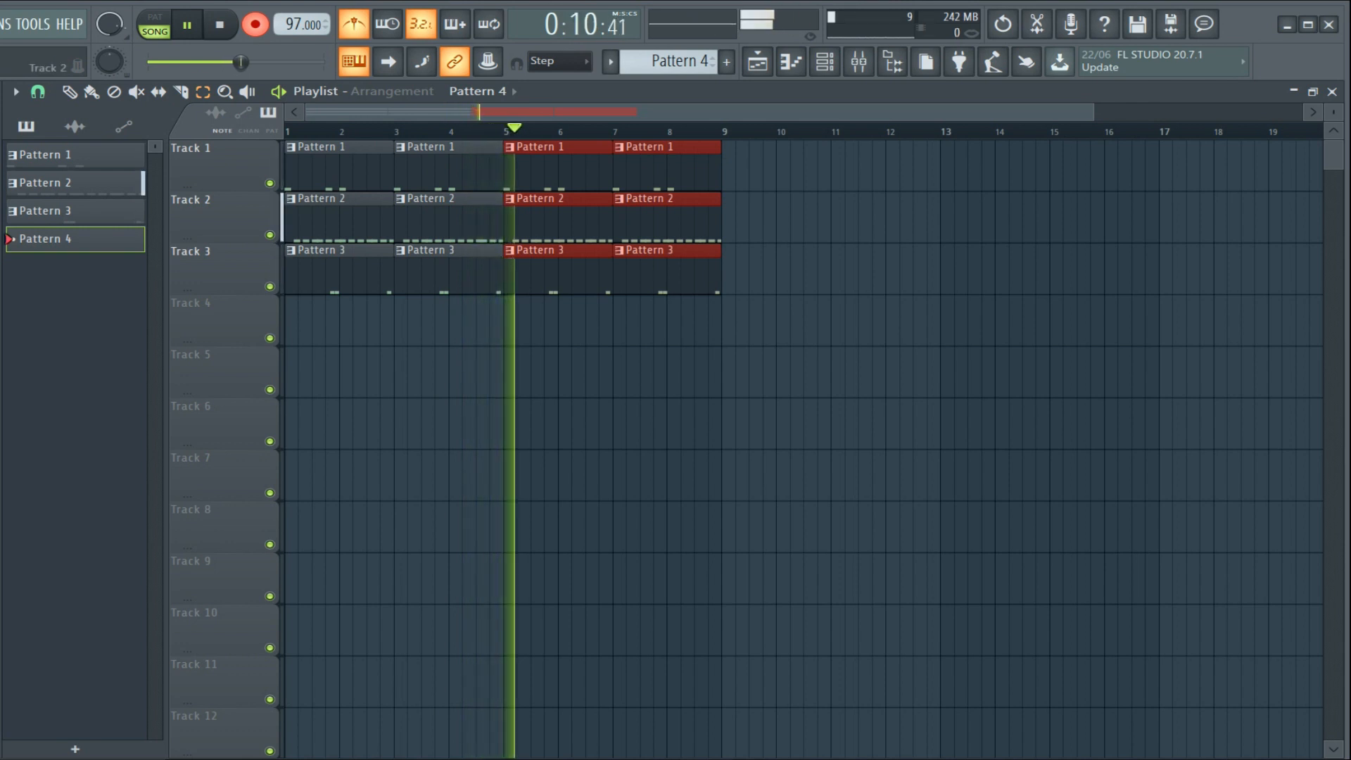
pyautogui.press('space')
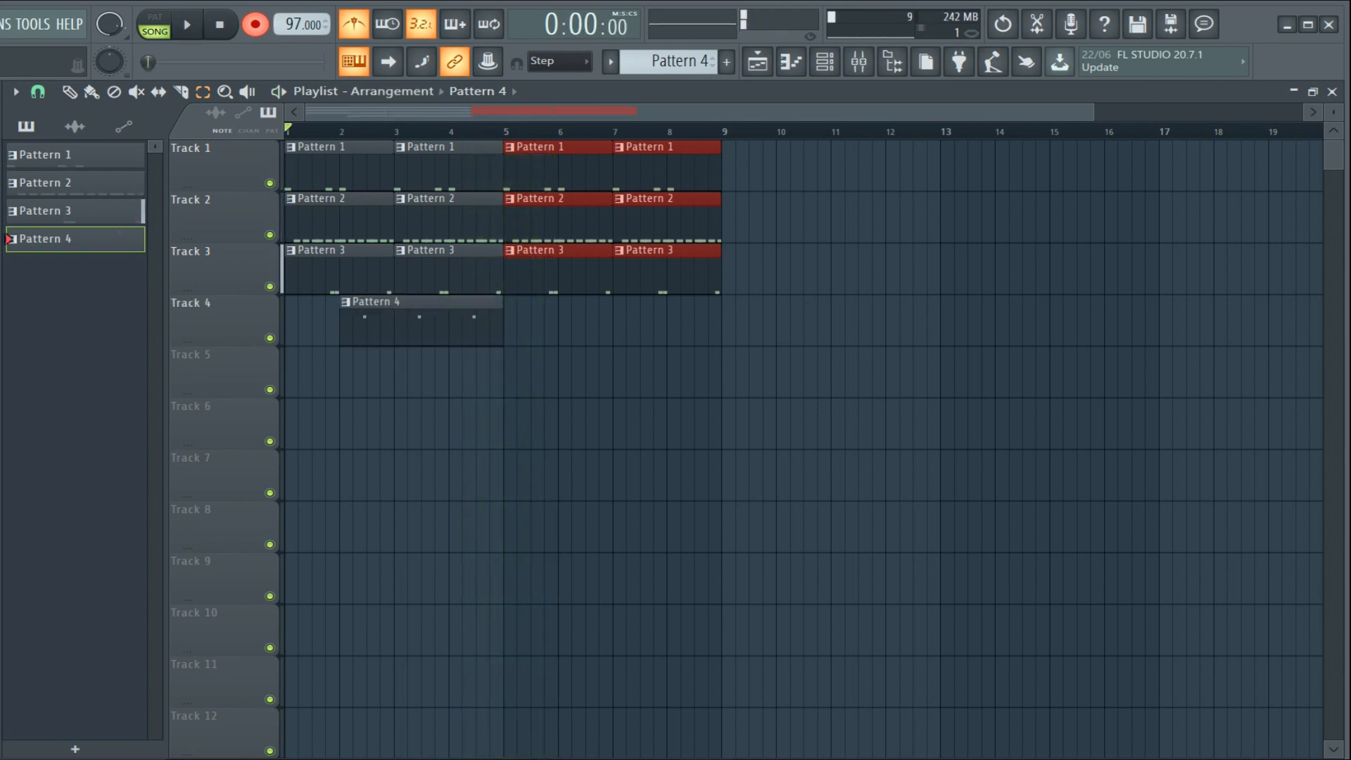
pyautogui.click(421, 320)
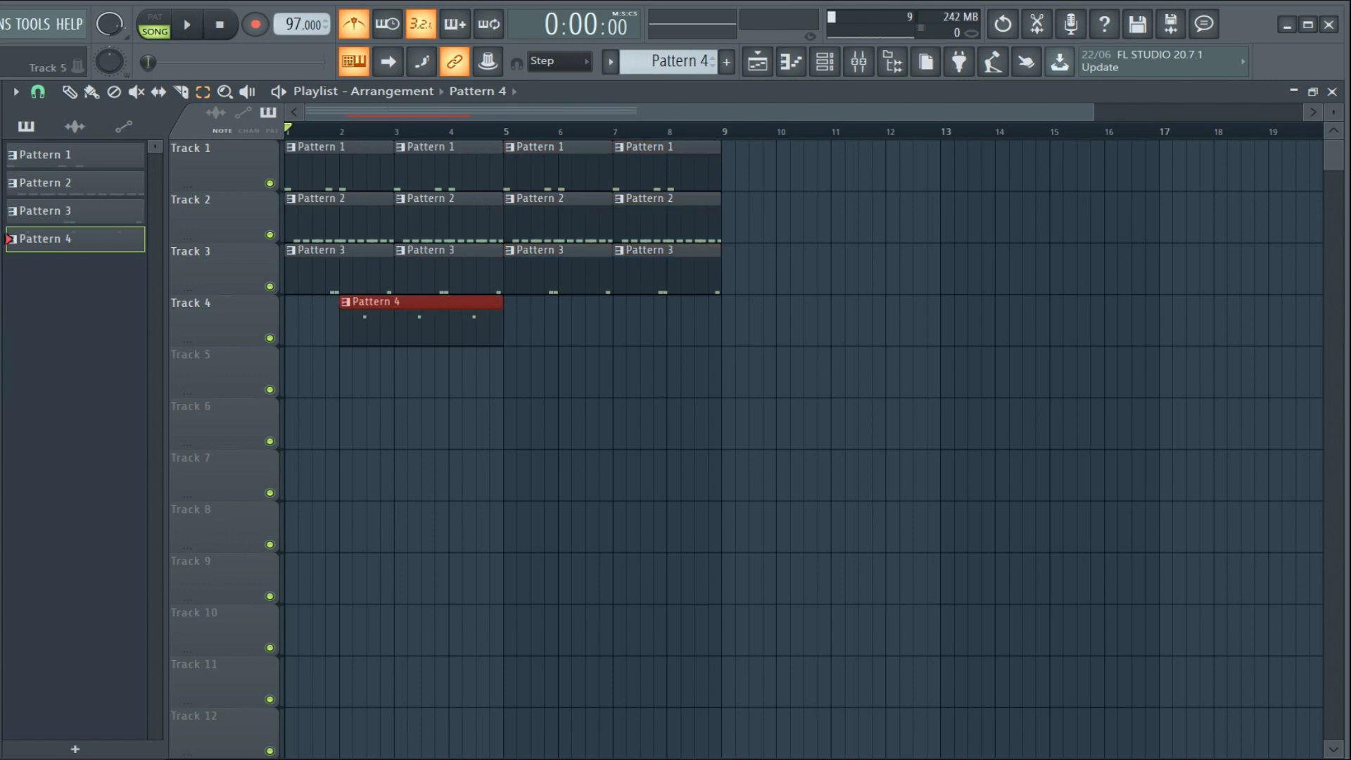
pyautogui.hotkey('ctrl', 'b')
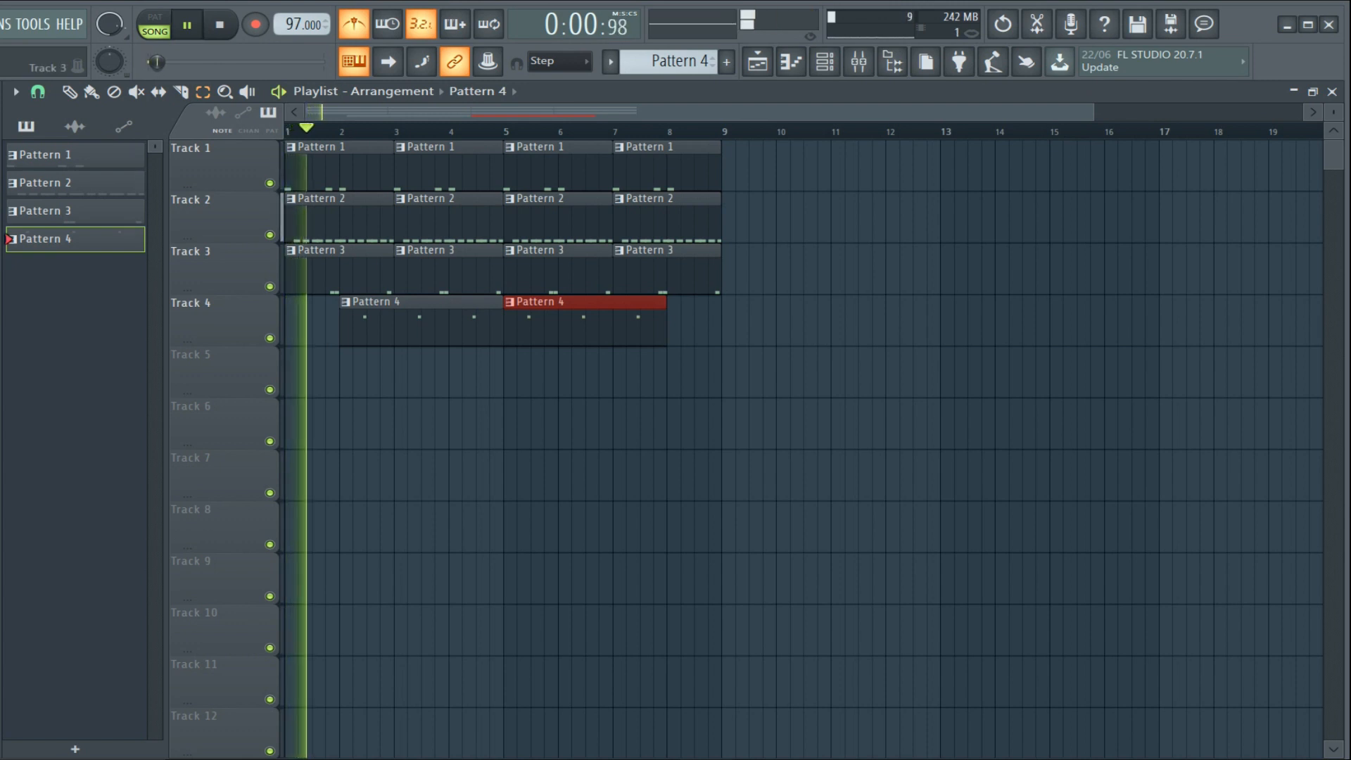
# Open Pattern 4's mr Bonga piano roll and try shifting the A#5 notes in bars 2 and 3 slightly
pyautogui.doubleClick(429, 301)
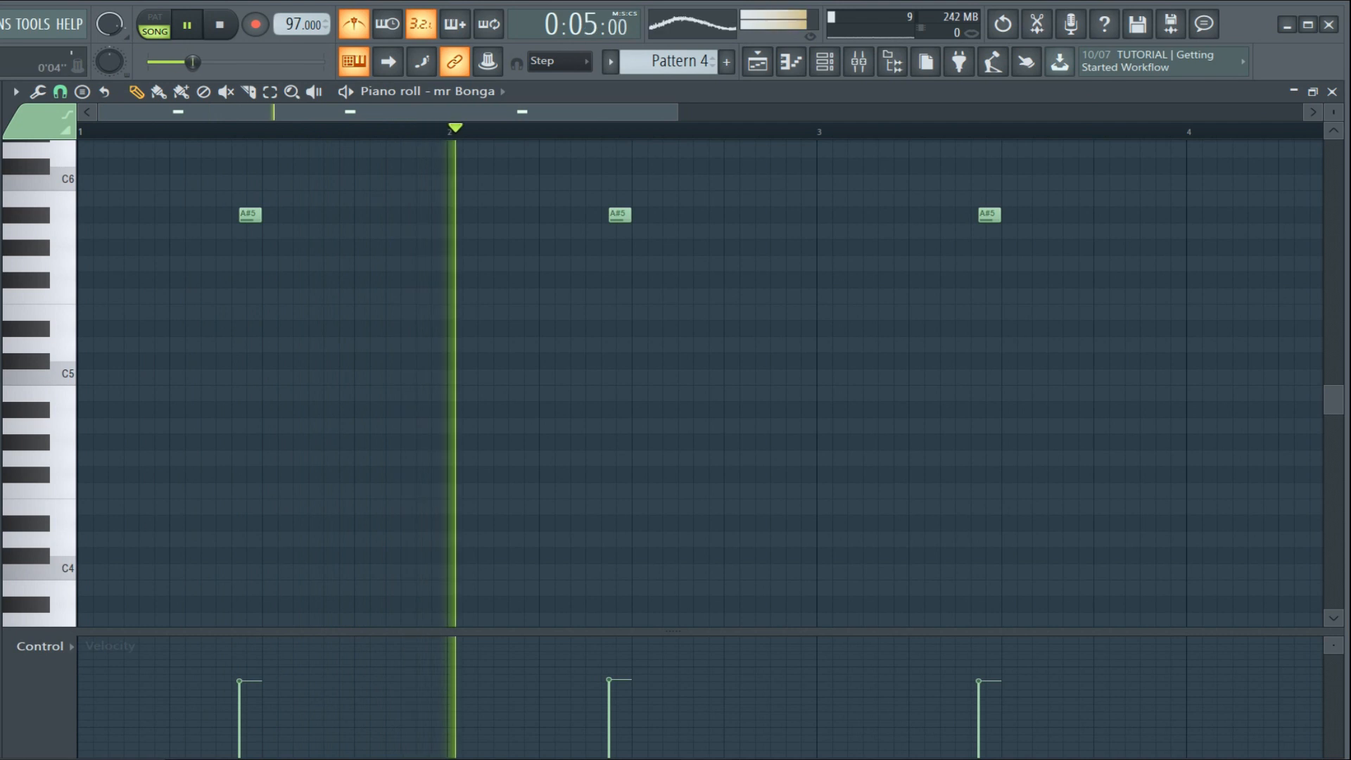
pyautogui.scroll(-2, 429, 373)
pyautogui.scroll(2, 732, 373)
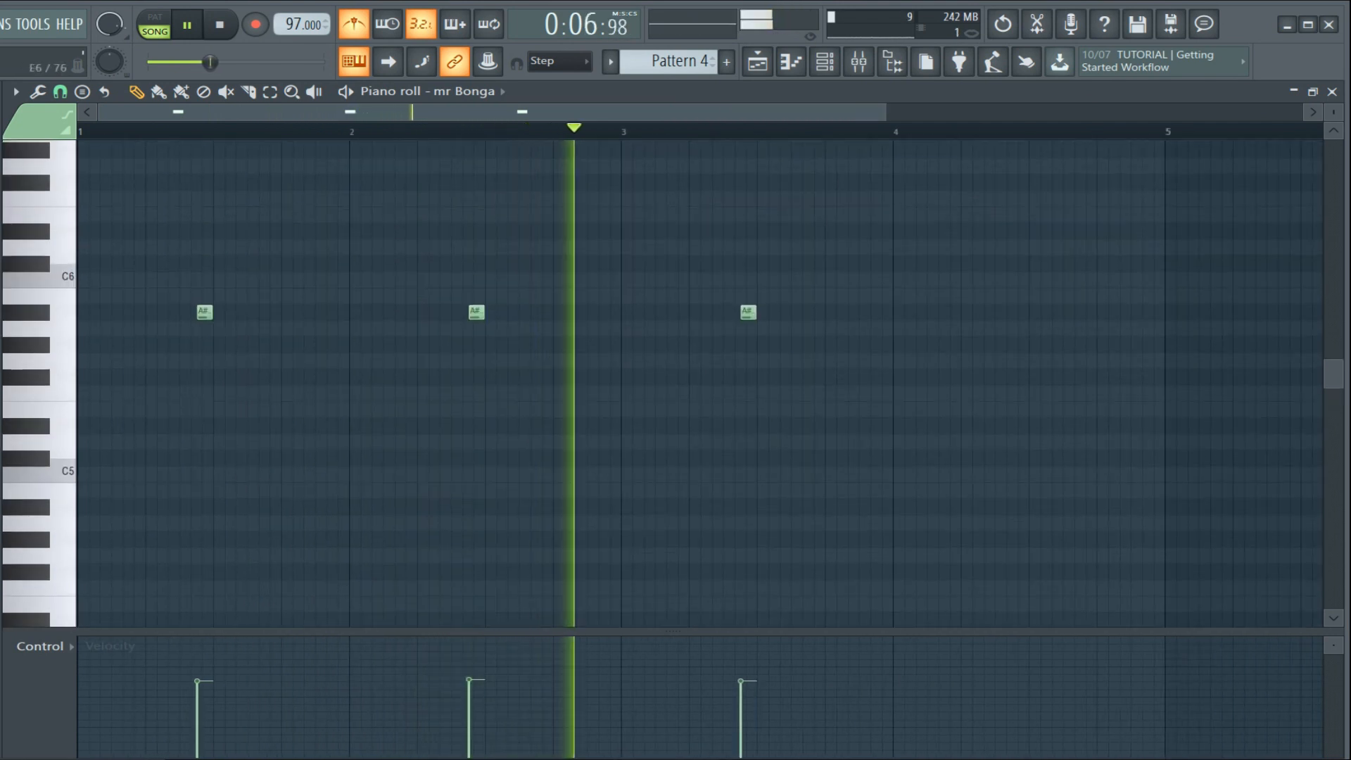
pyautogui.scroll(2, 759, 132)
pyautogui.scroll(4, 759, 311)
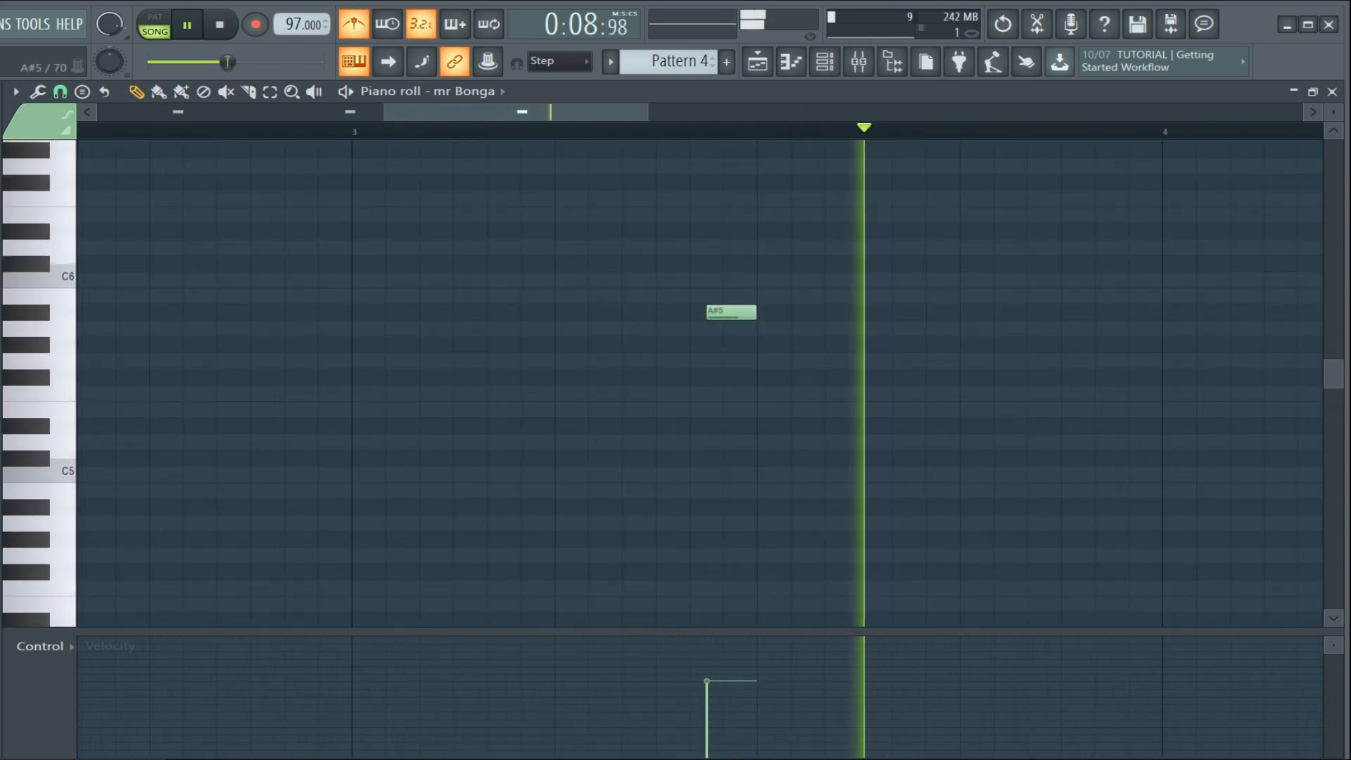
pyautogui.hscroll(-4, 700, 384)
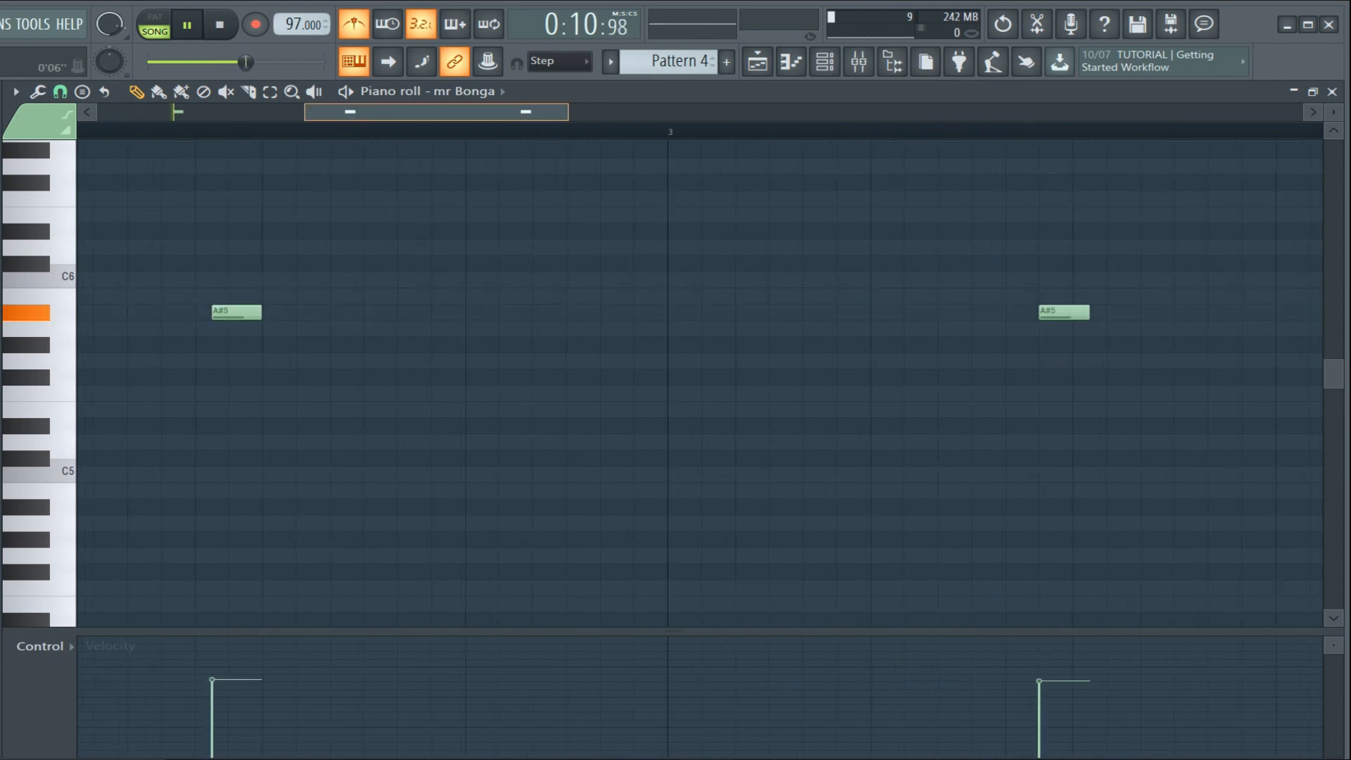
pyautogui.moveTo(447, 312); pyautogui.dragTo(465, 312)
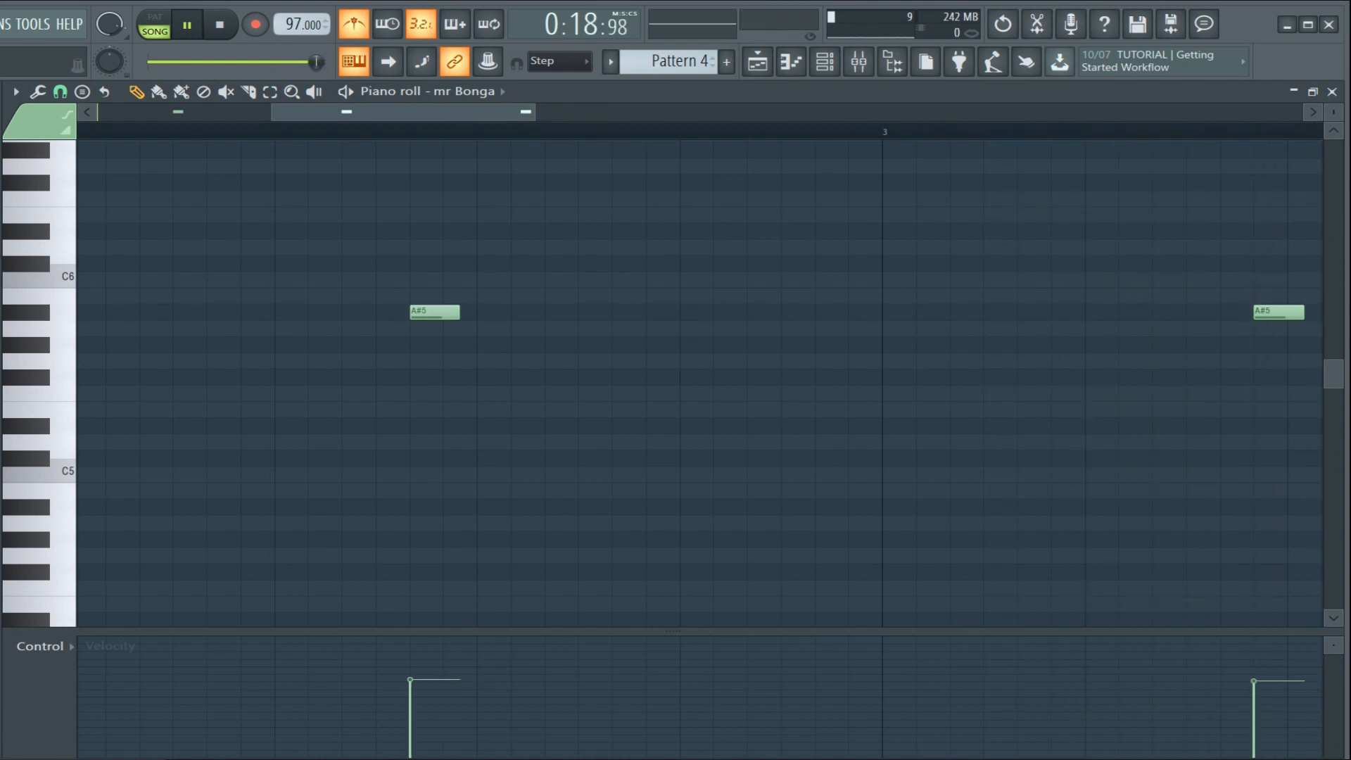
# Undo the shifts of the bar 2 A#5 note, and undo the addition of the A#5 note in bar 3
pyautogui.click(14, 48)
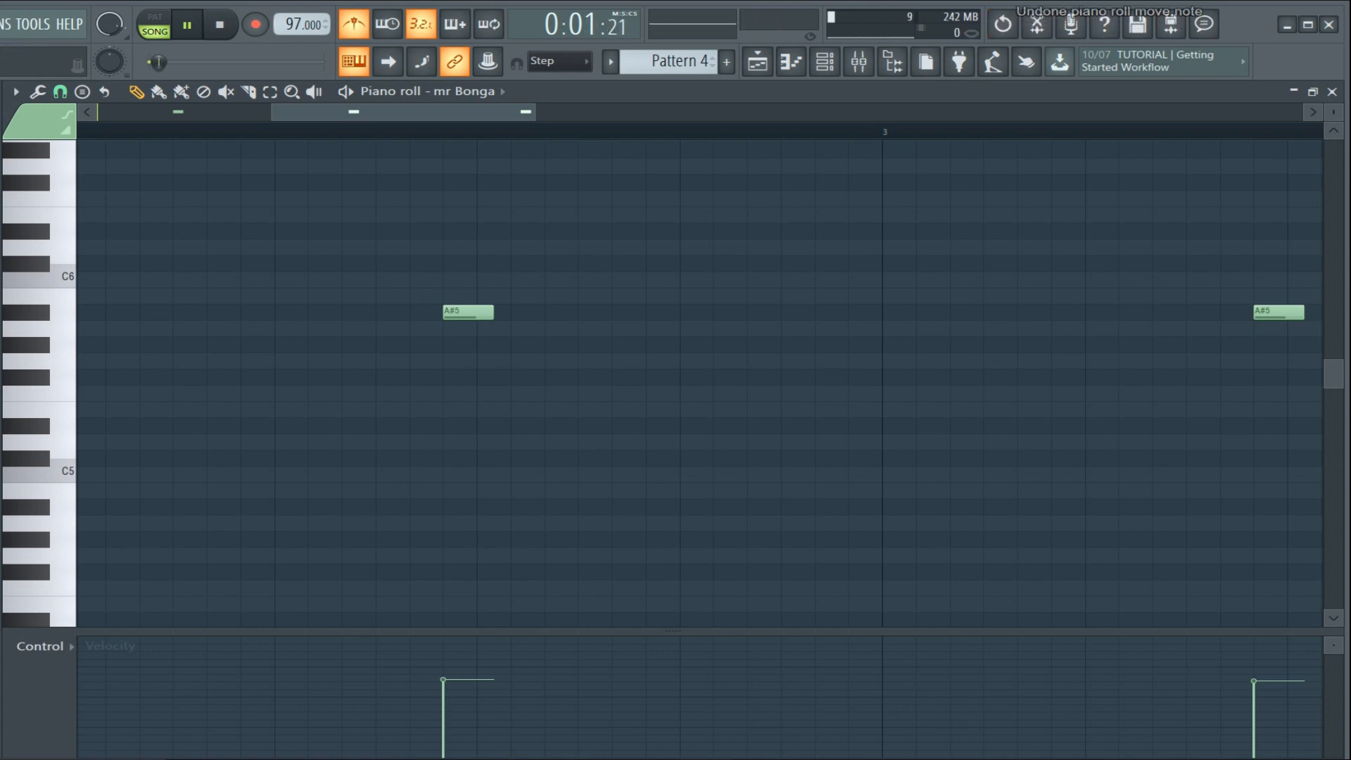
pyautogui.click(0, 24)
pyautogui.click(14, 65)
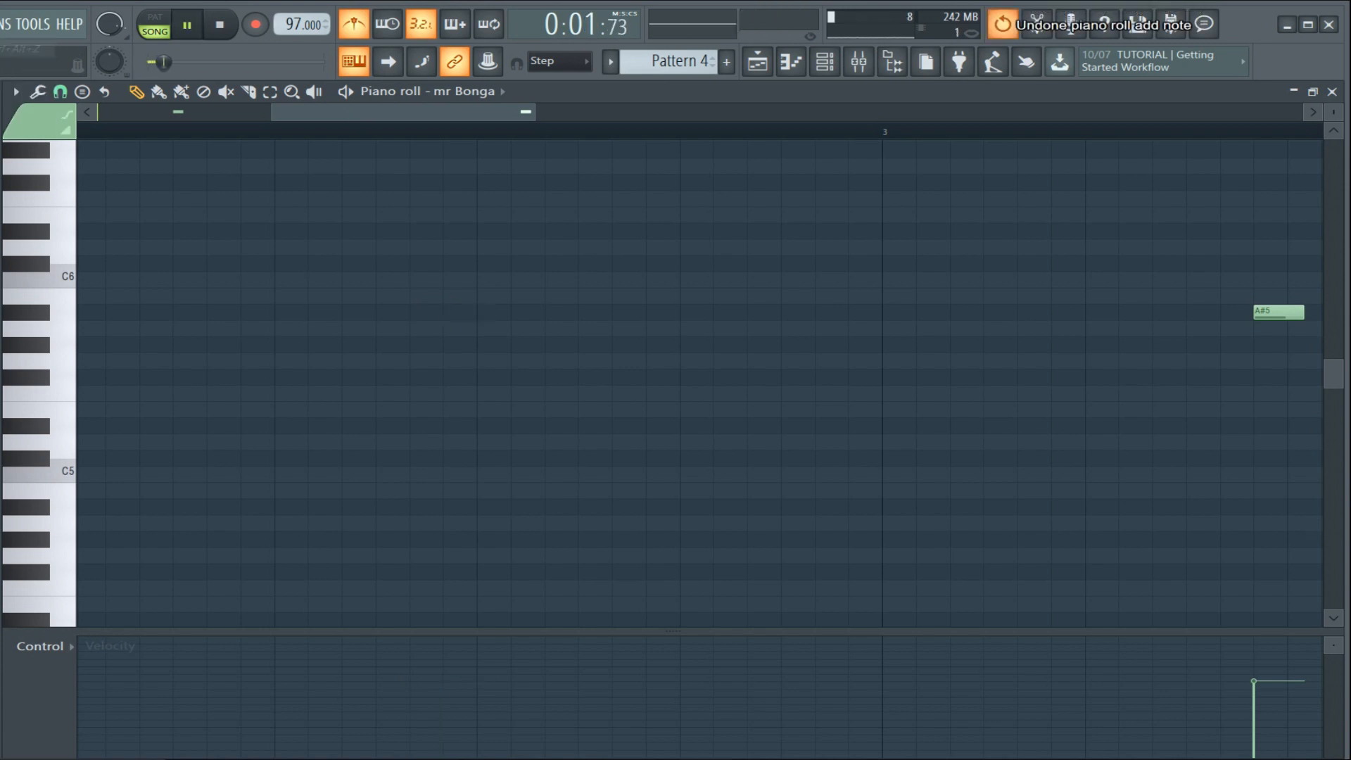
pyautogui.click(0, 24)
pyautogui.click(14, 50)
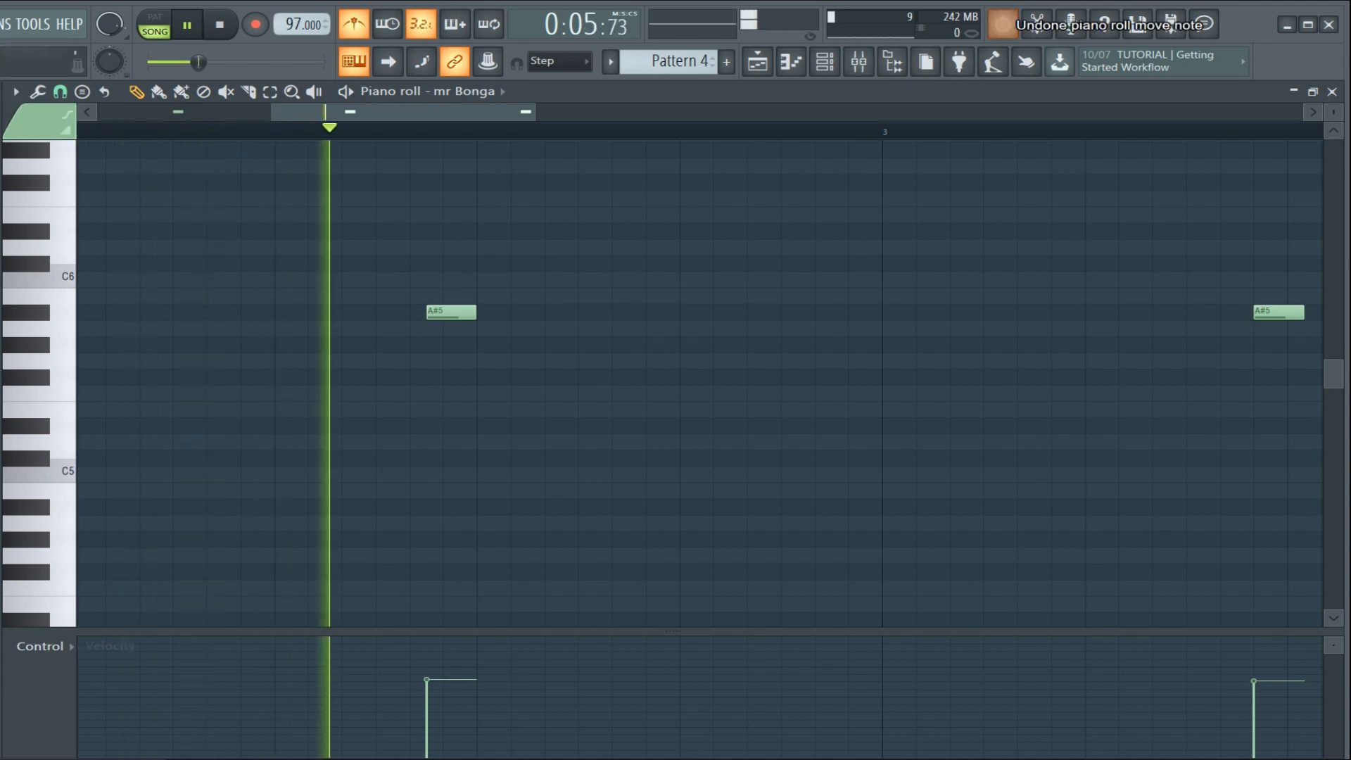
pyautogui.scroll(-3, 140, 383)
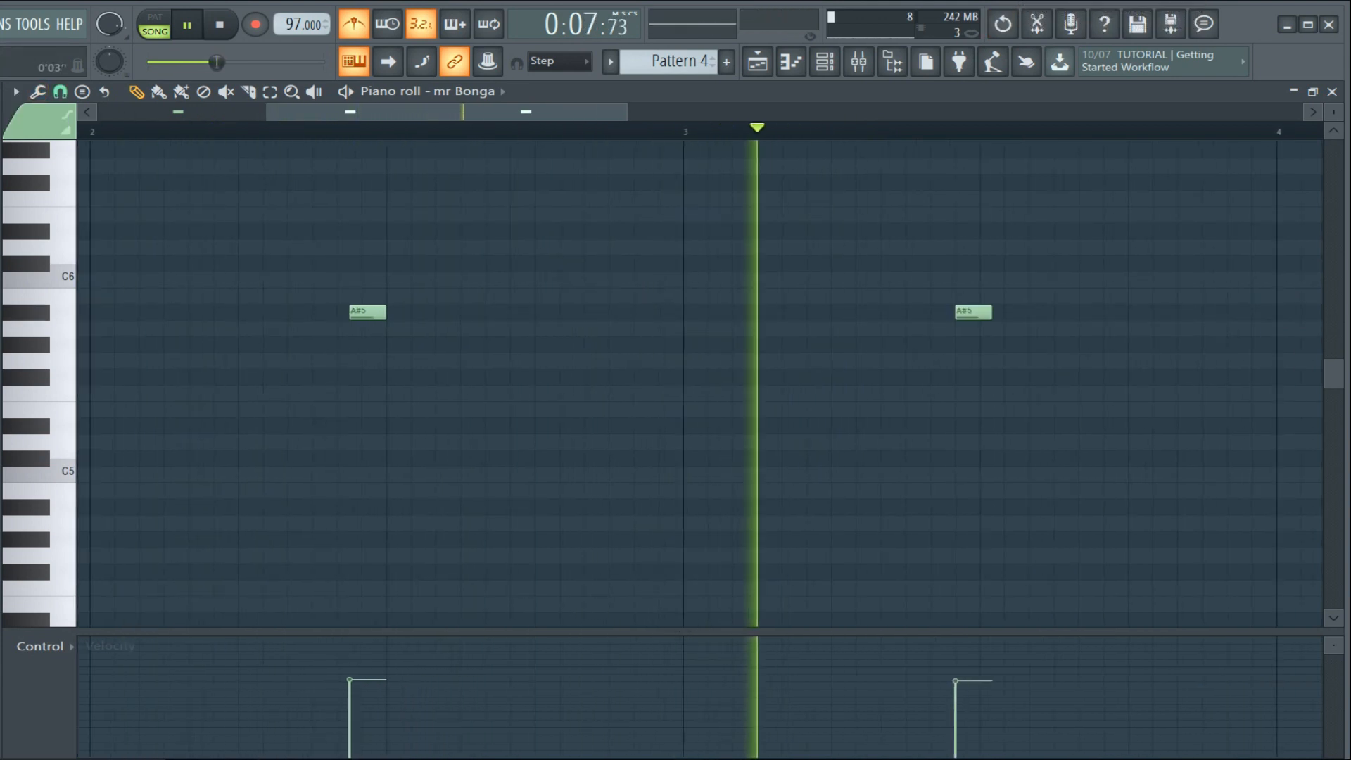
pyautogui.click(0, 24)
pyautogui.click(14, 50)
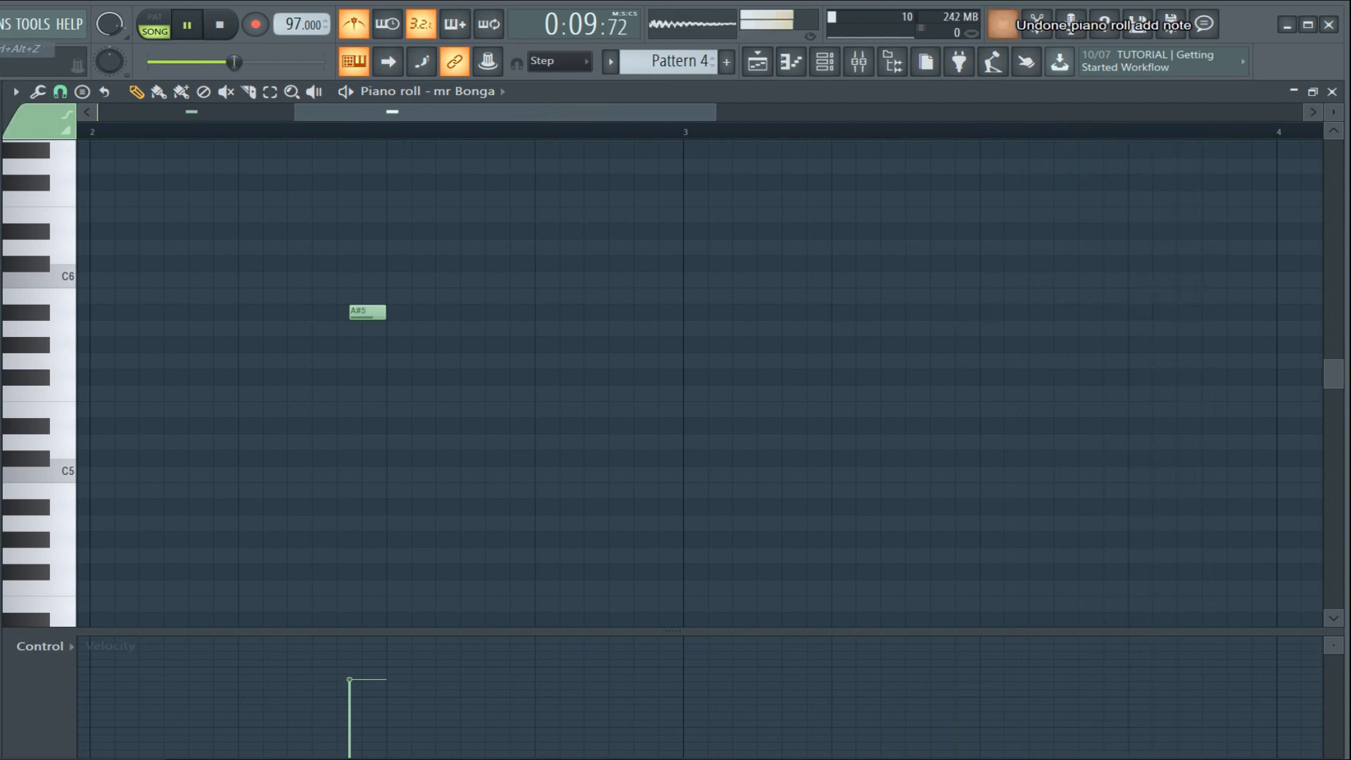
# Step back once more through the edits to restore bar 3's A#5 note, return to the playlist, and stop playback
pyautogui.click(0, 24)
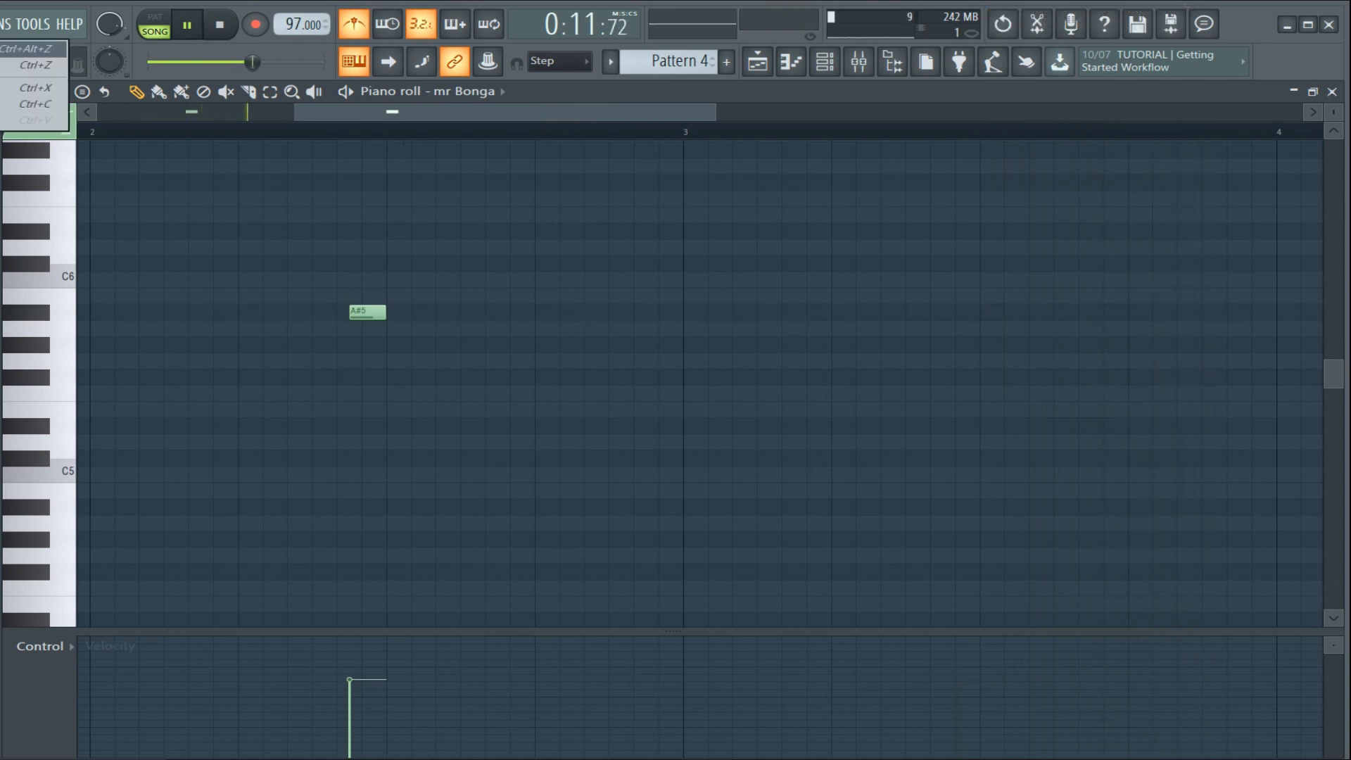
pyautogui.click(14, 50)
pyautogui.scroll(-3, 337, 383)
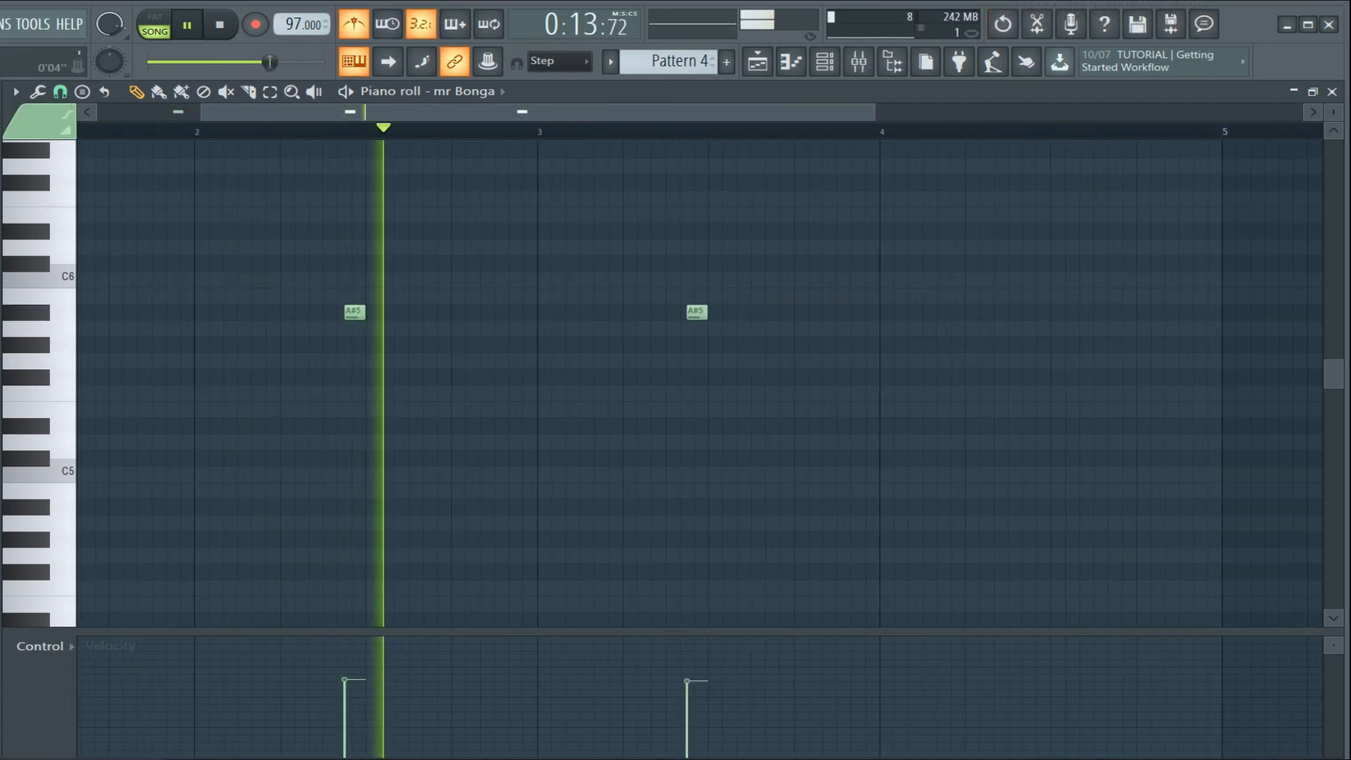
pyautogui.scroll(-3, 338, 383)
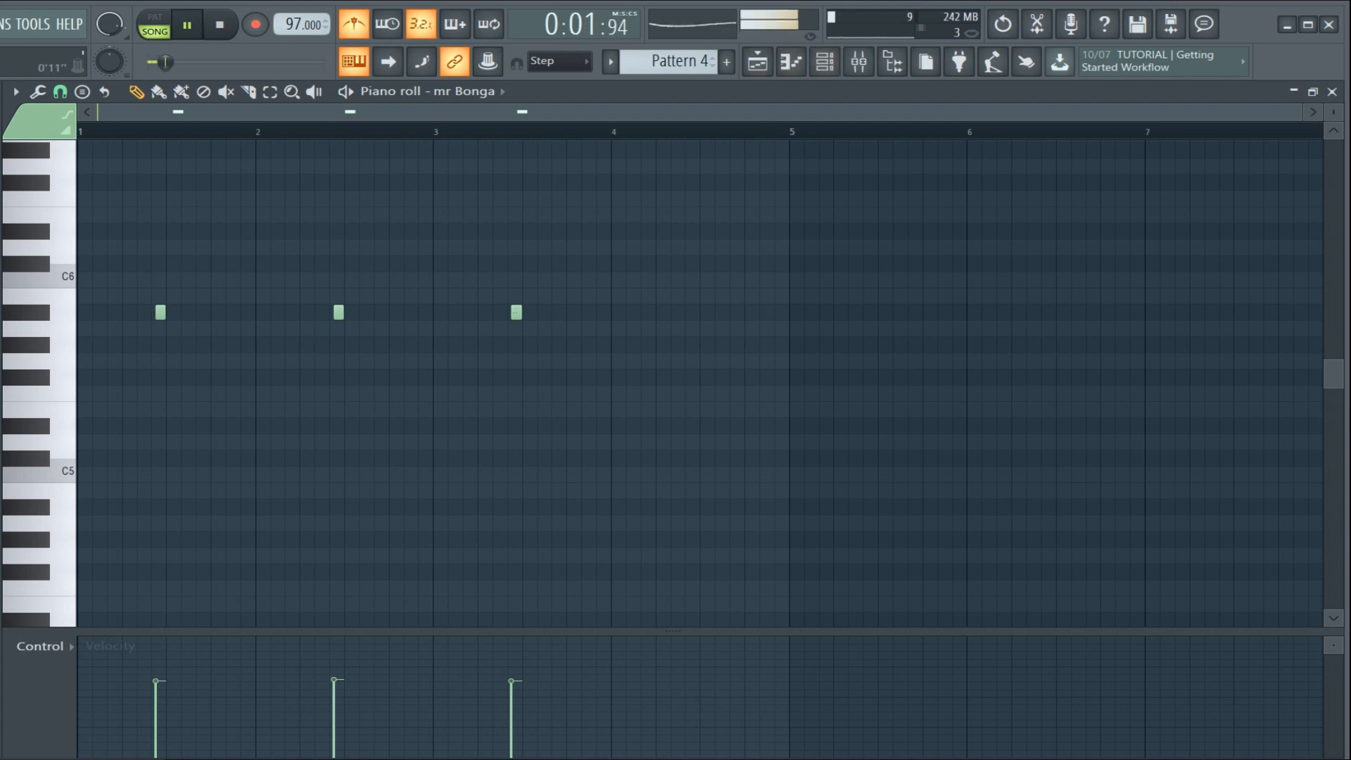
pyautogui.press('F5')
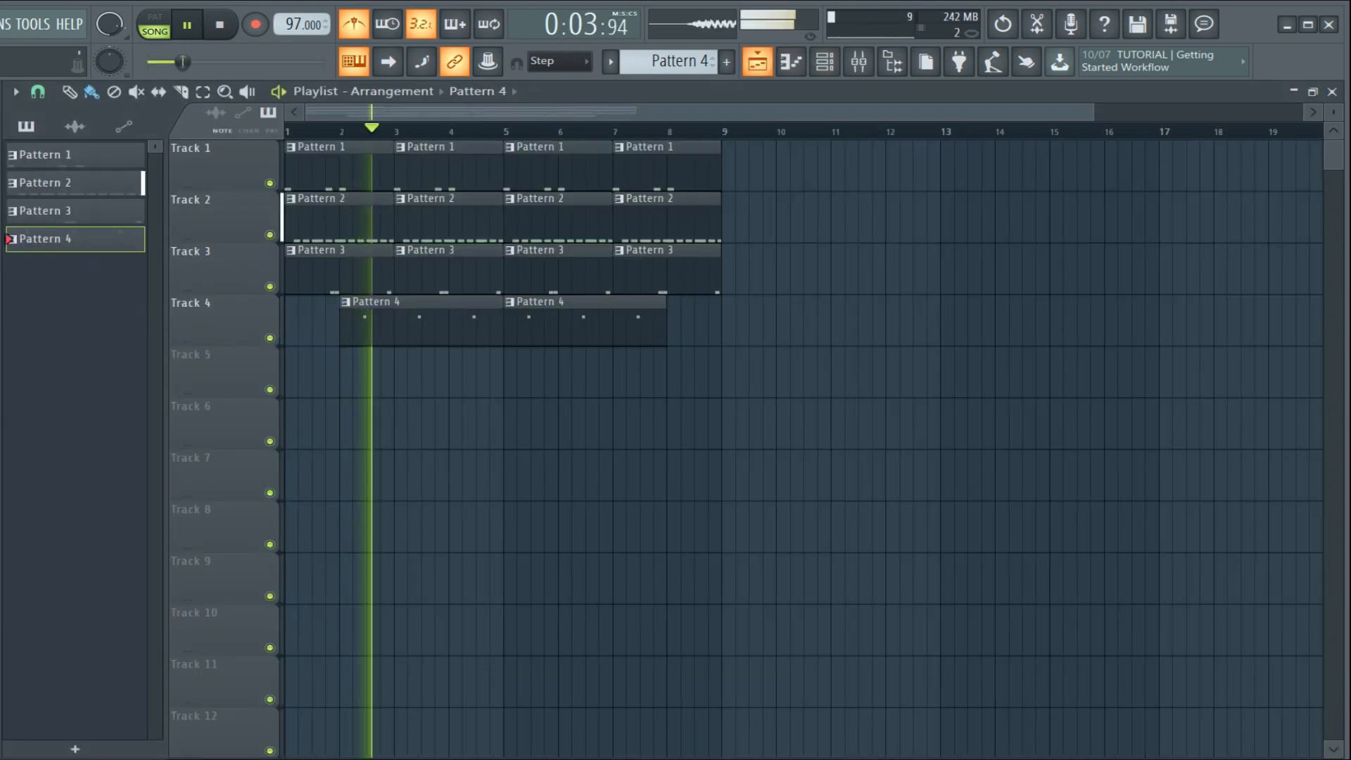
pyautogui.press('space')
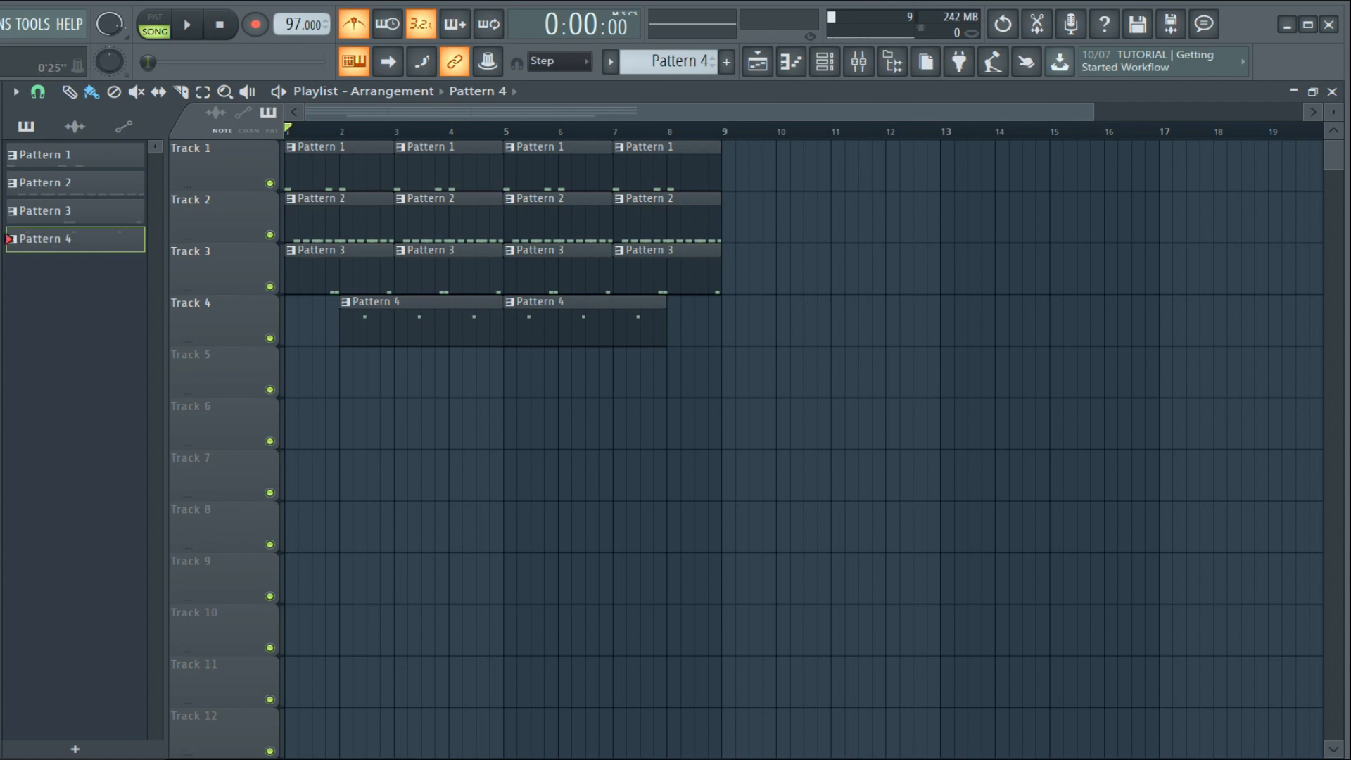
# Raise the KICK sample's Out fade slightly in its channel settings, and play the song
pyautogui.click(825, 61)
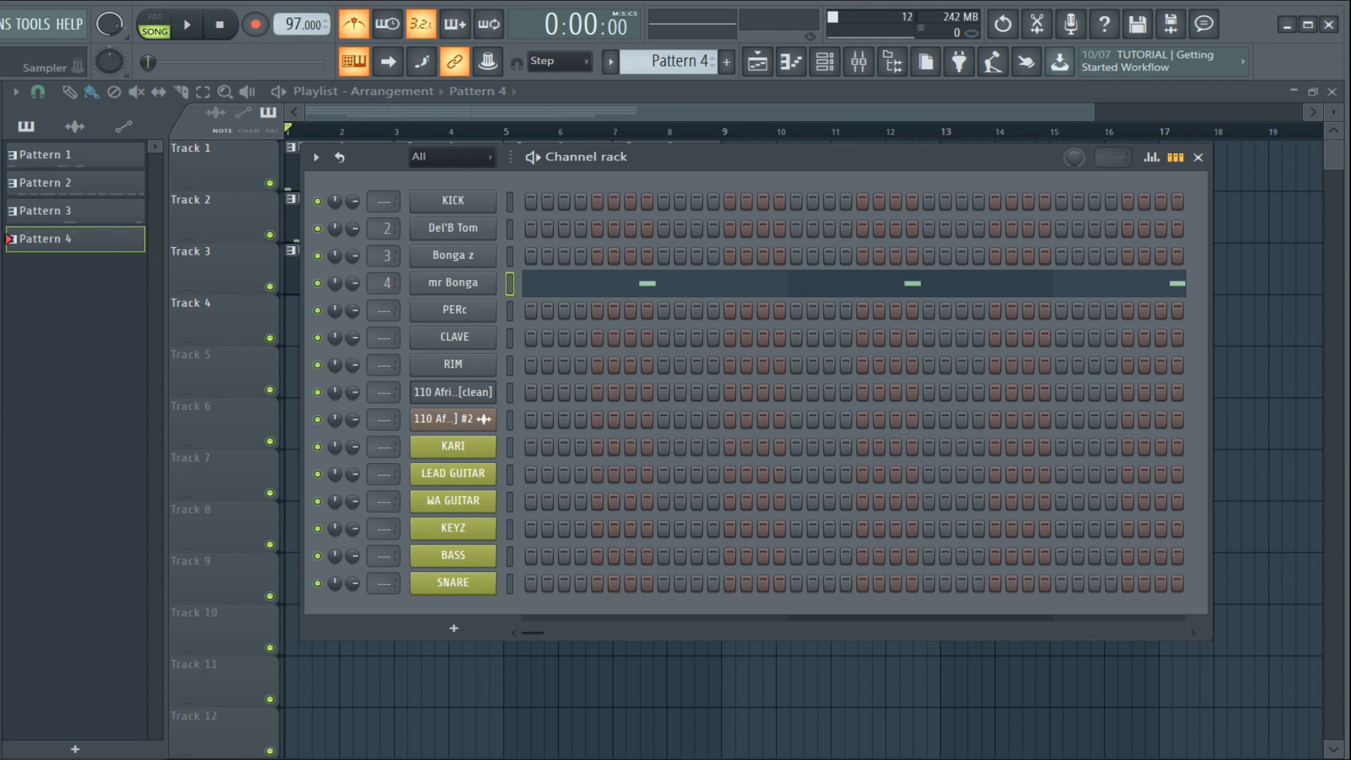
pyautogui.click(453, 201)
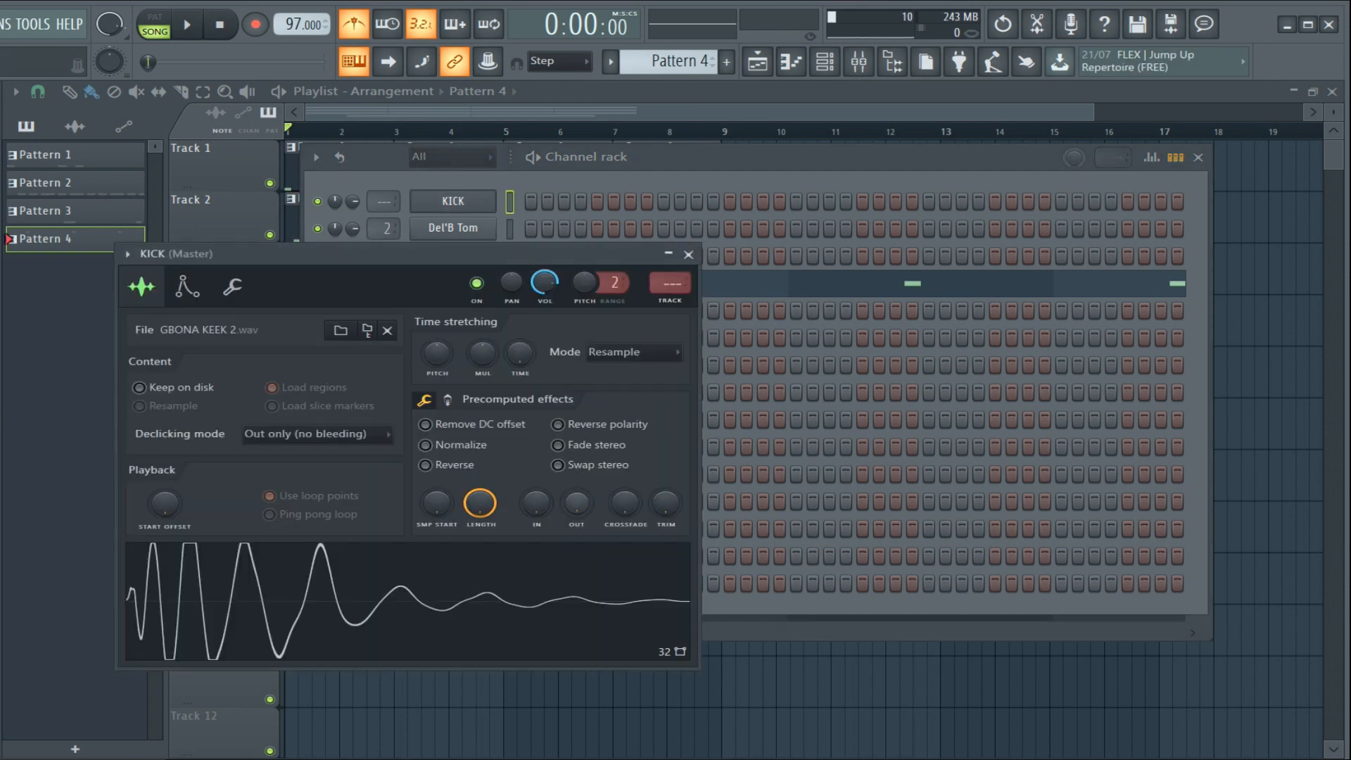
pyautogui.moveTo(576, 503); pyautogui.dragTo(576, 487)
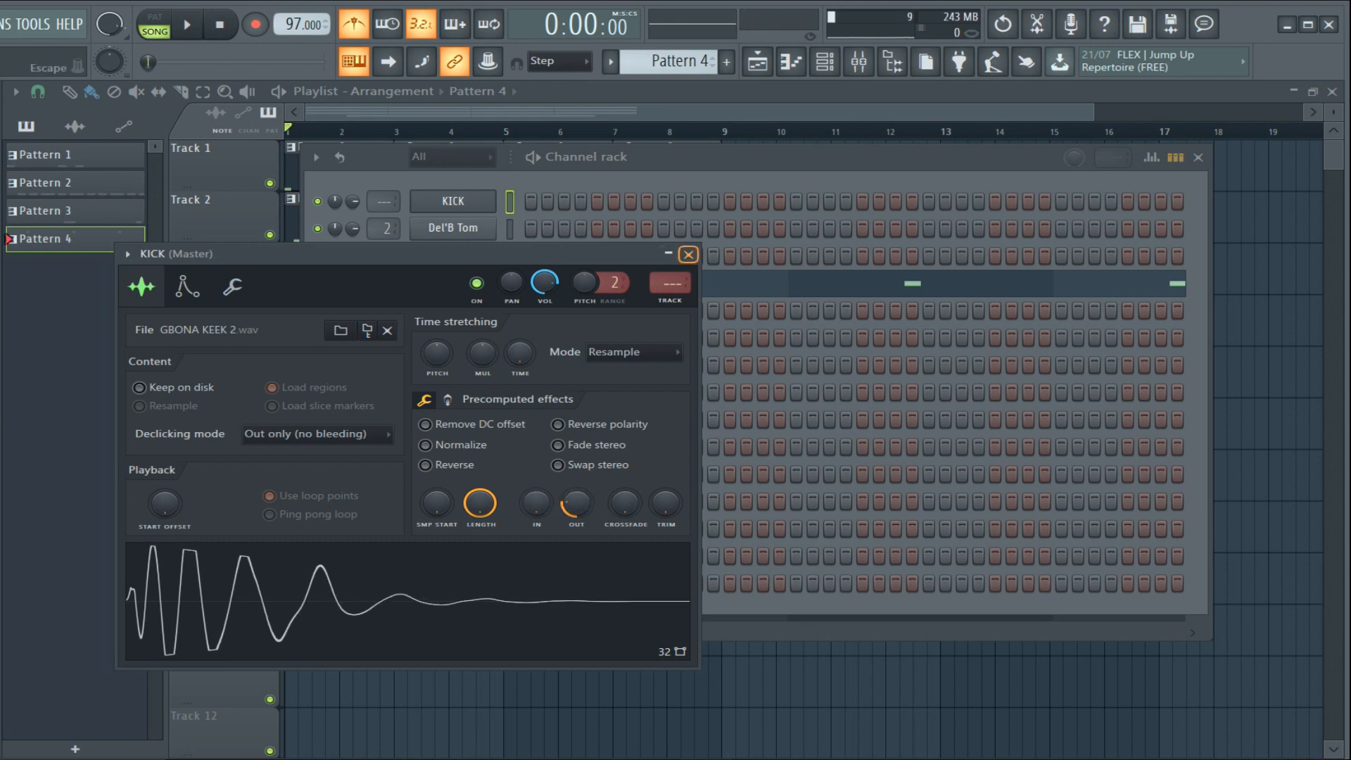
pyautogui.click(688, 254)
pyautogui.press('space')
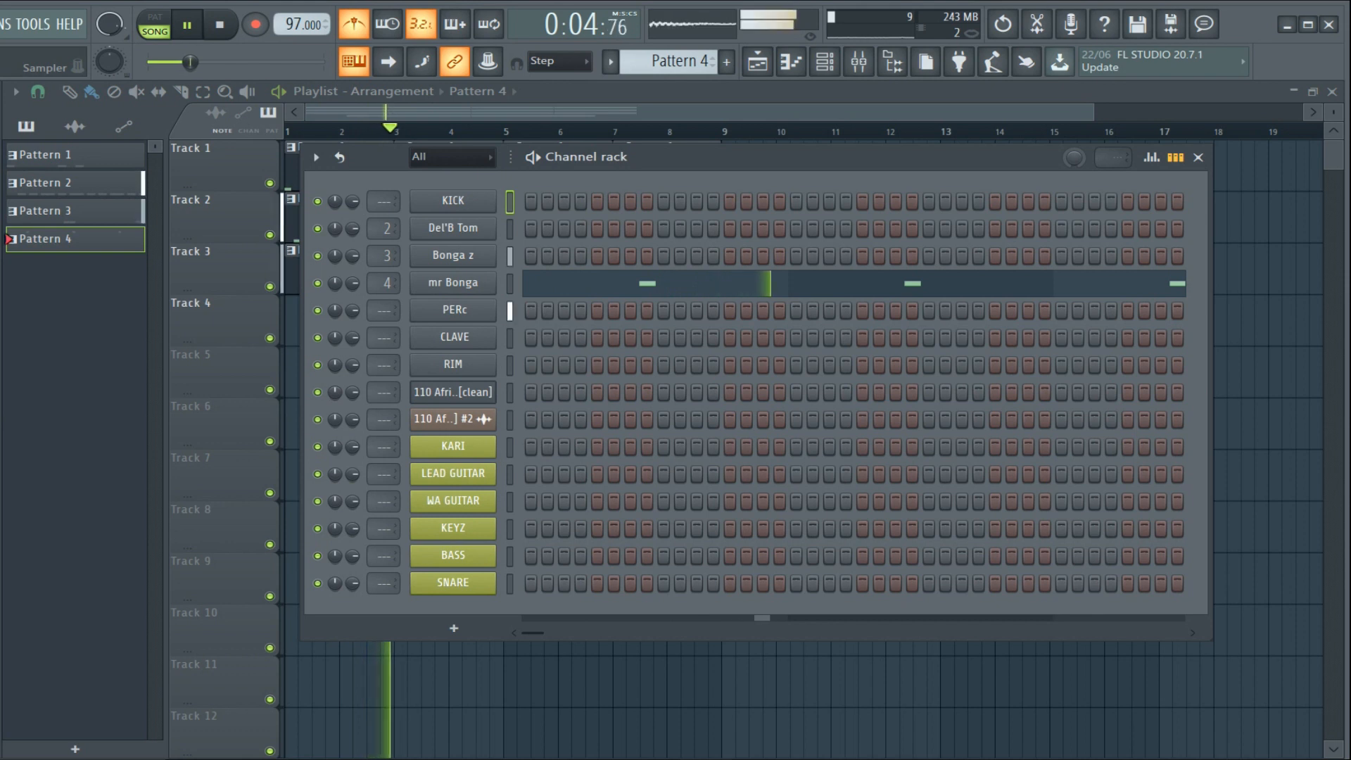
# Check the Bonga z channel's sample settings, and set PERc's time-stretching mode to Auto
pyautogui.click(453, 255)
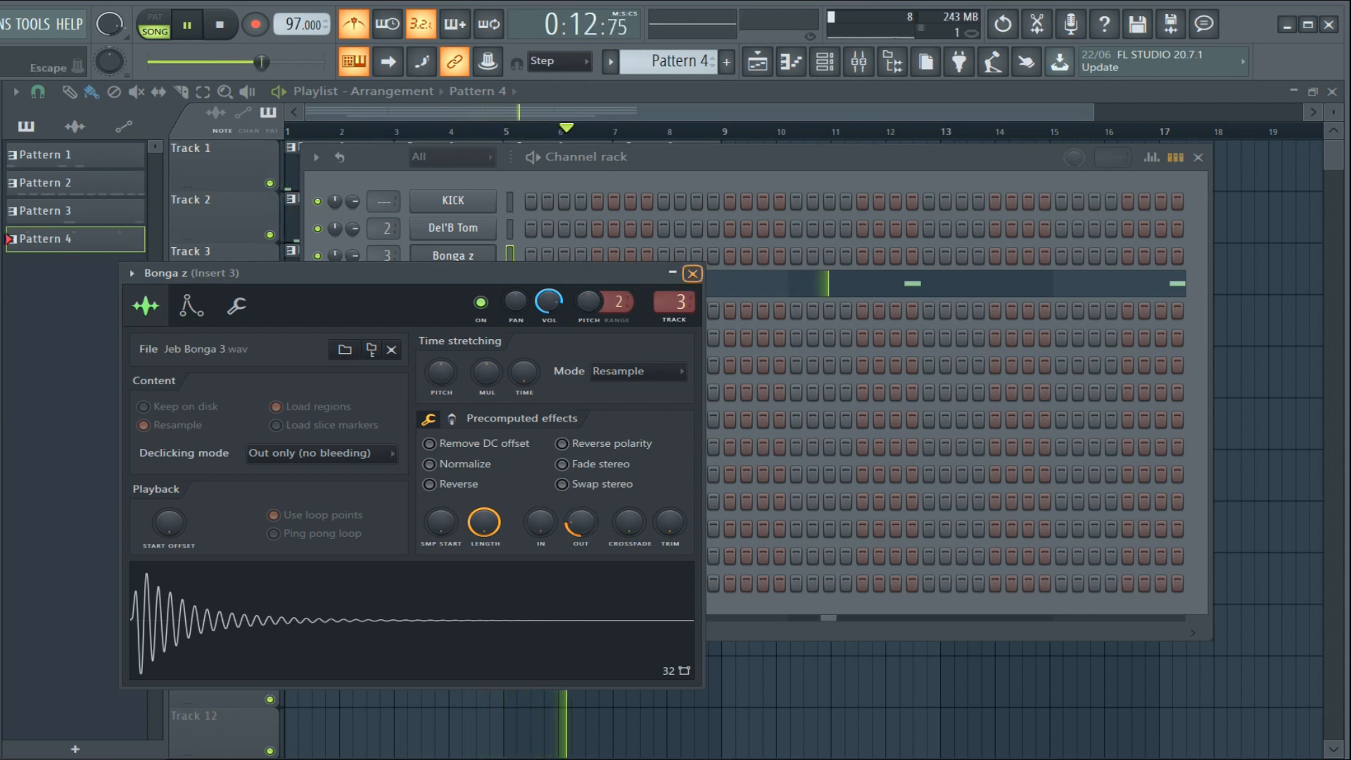
pyautogui.click(692, 273)
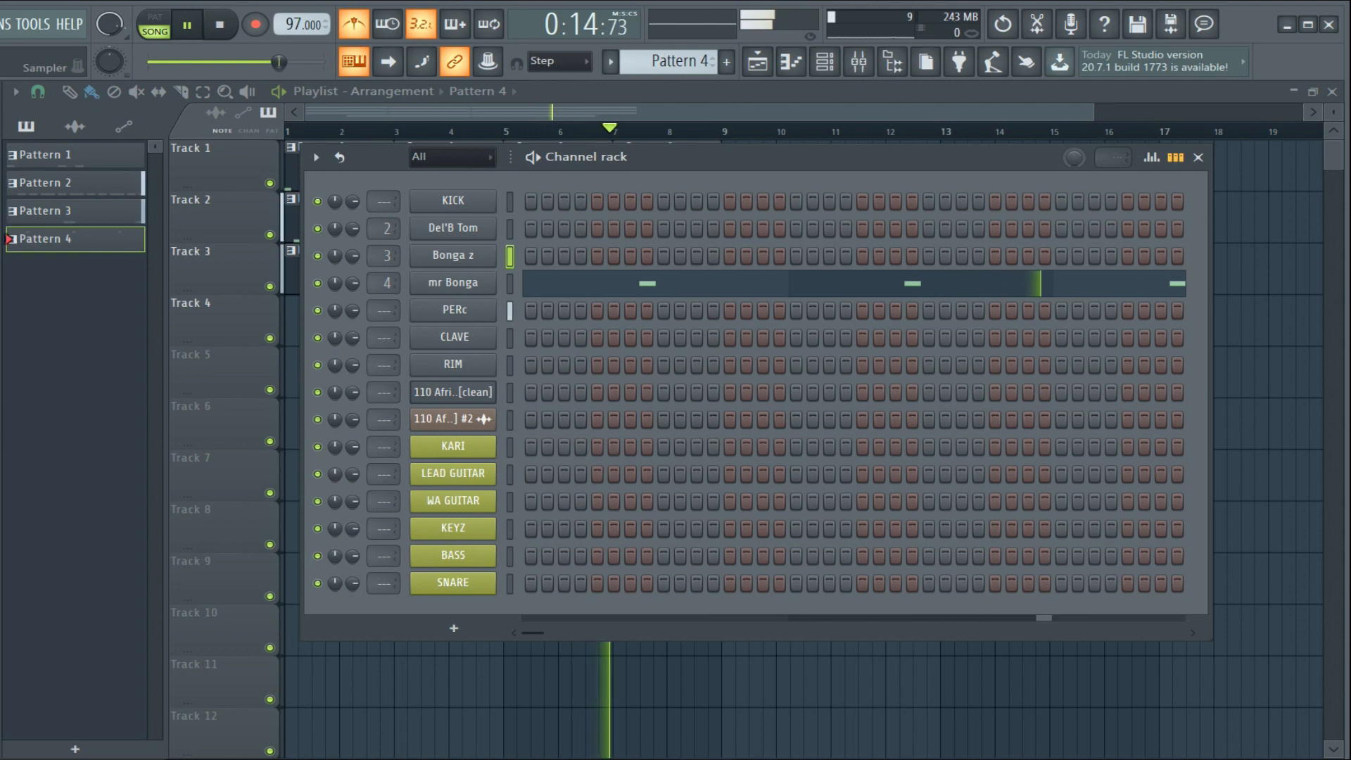
pyautogui.click(454, 310)
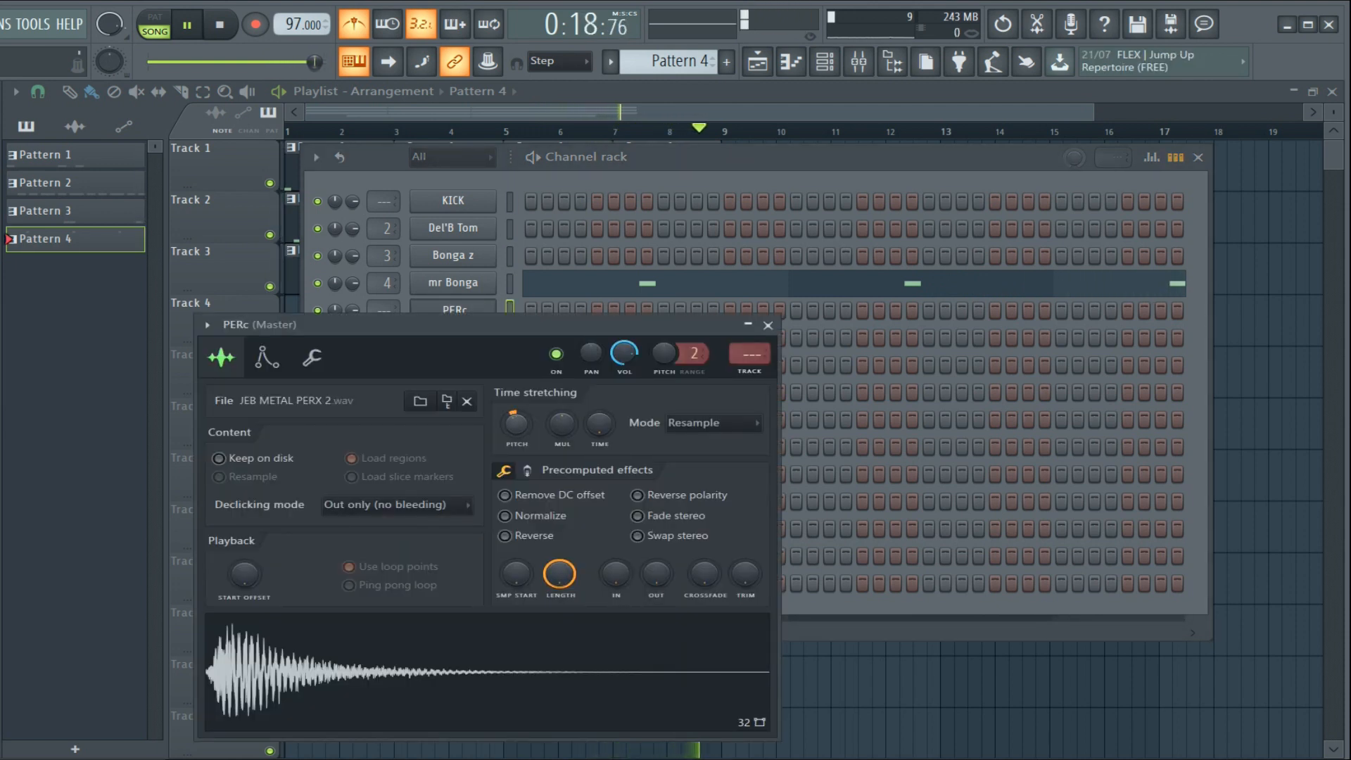
pyautogui.scroll(-1, 713, 422)
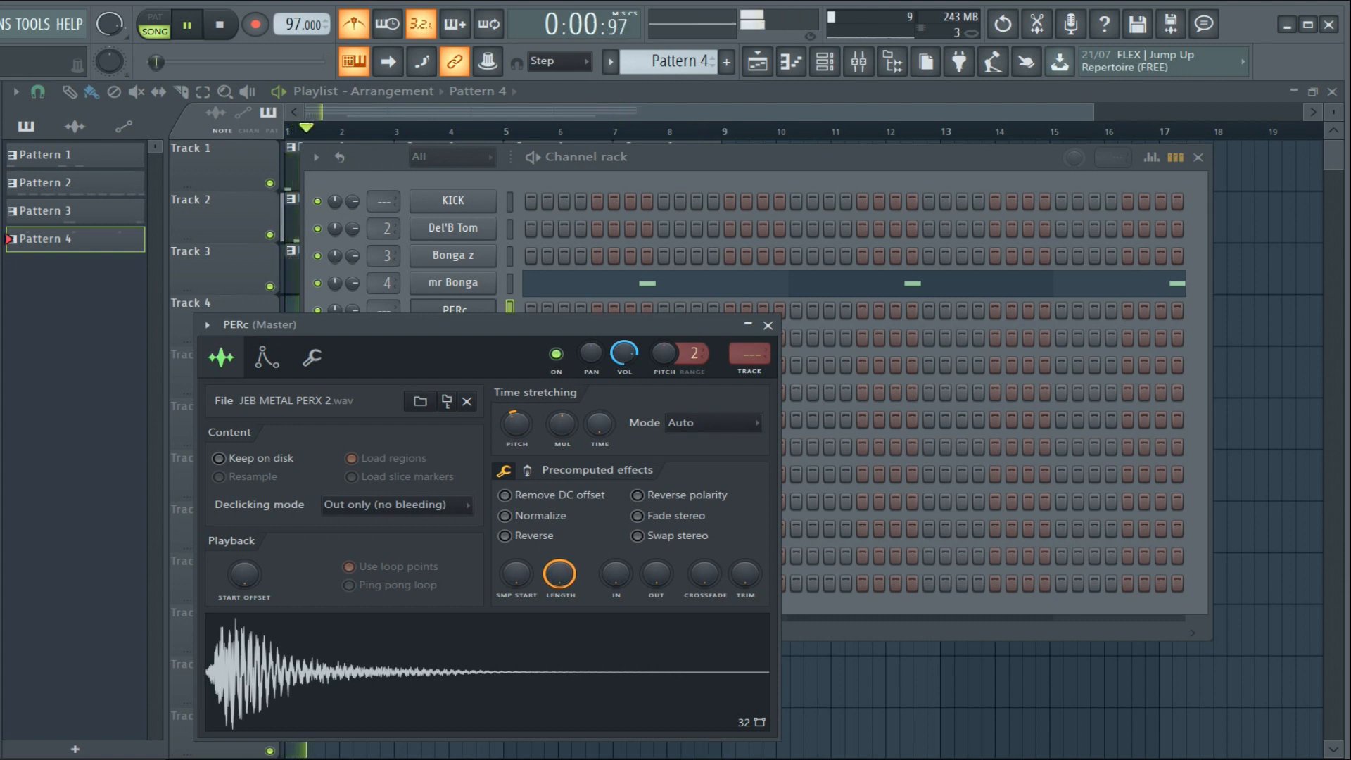
pyautogui.click(768, 325)
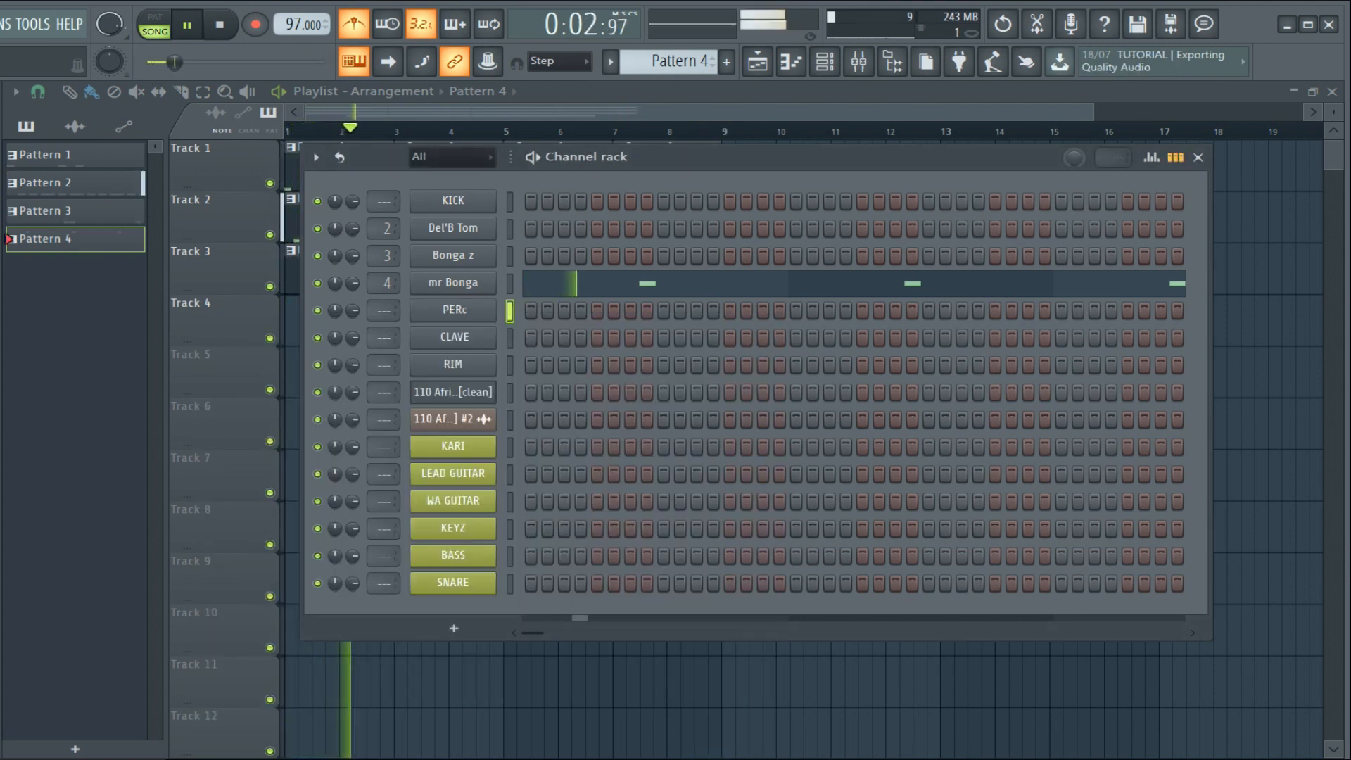
# Look over the RIM channel's sample settings, and reposition the channel rack so Track 1 of the playlist shows above it
pyautogui.moveTo(774, 157); pyautogui.dragTo(766, 157)
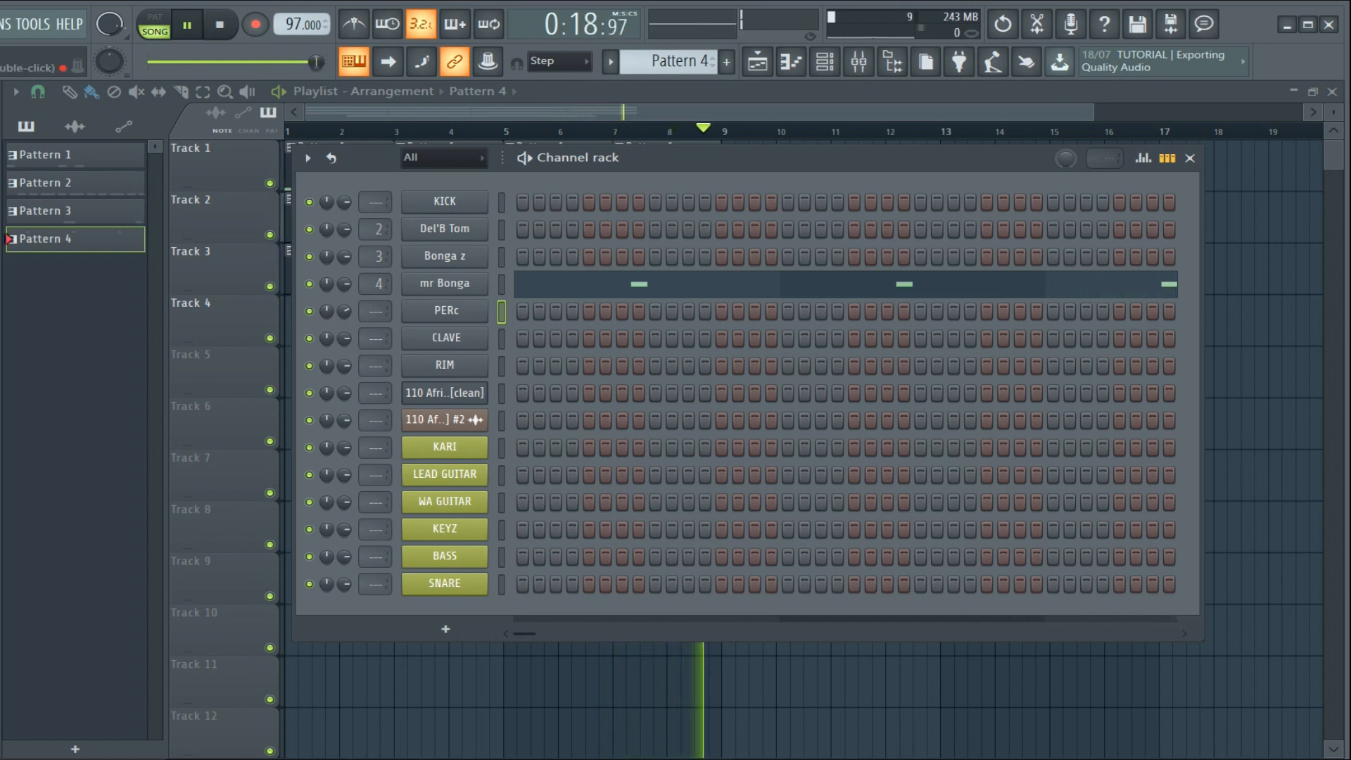
pyautogui.click(445, 365)
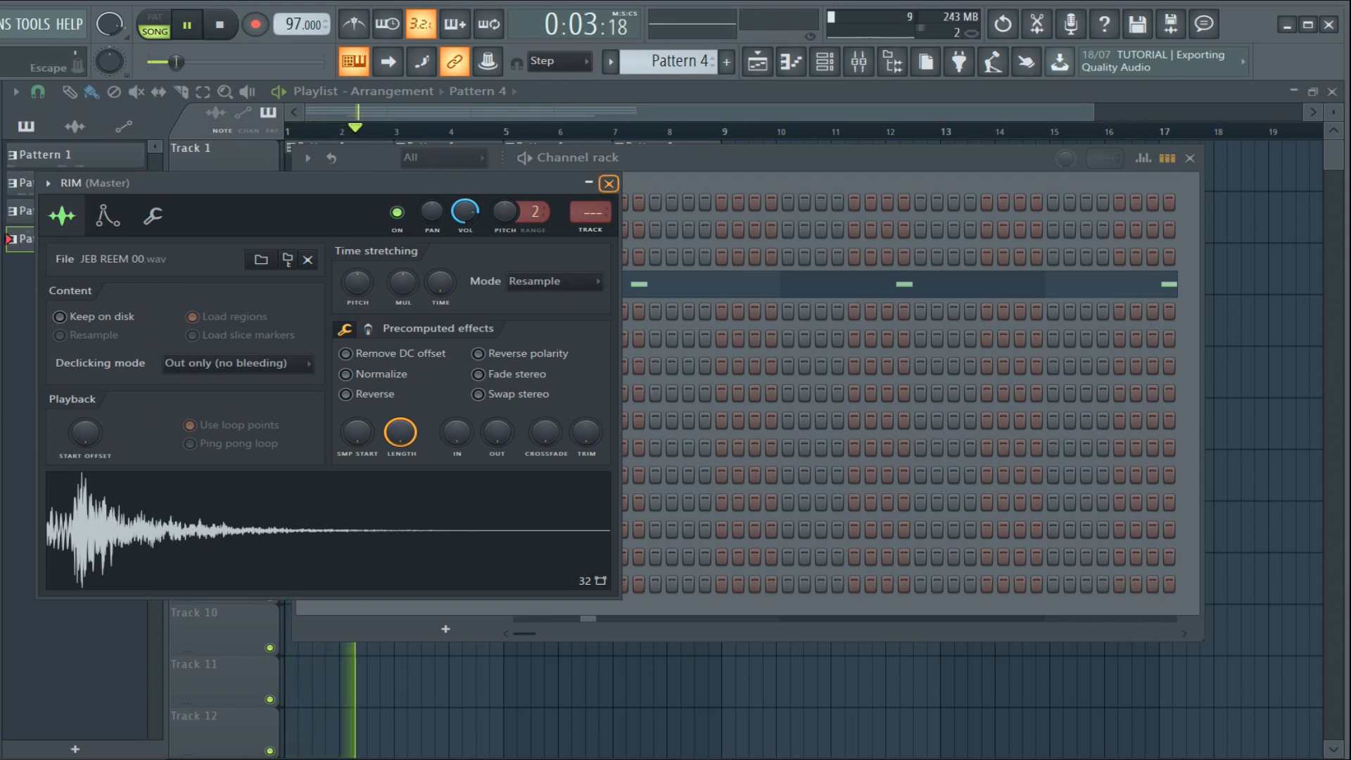
pyautogui.click(609, 183)
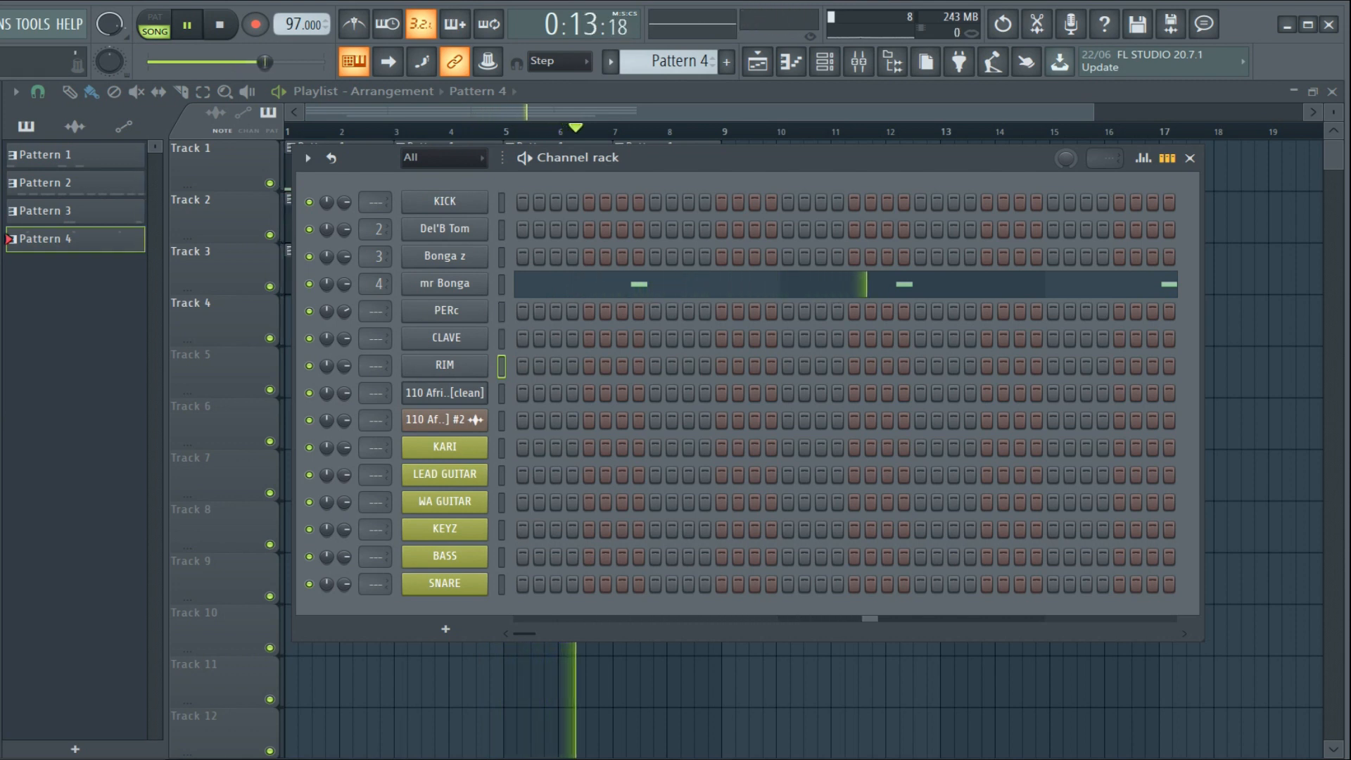
pyautogui.moveTo(774, 156); pyautogui.dragTo(748, 227)
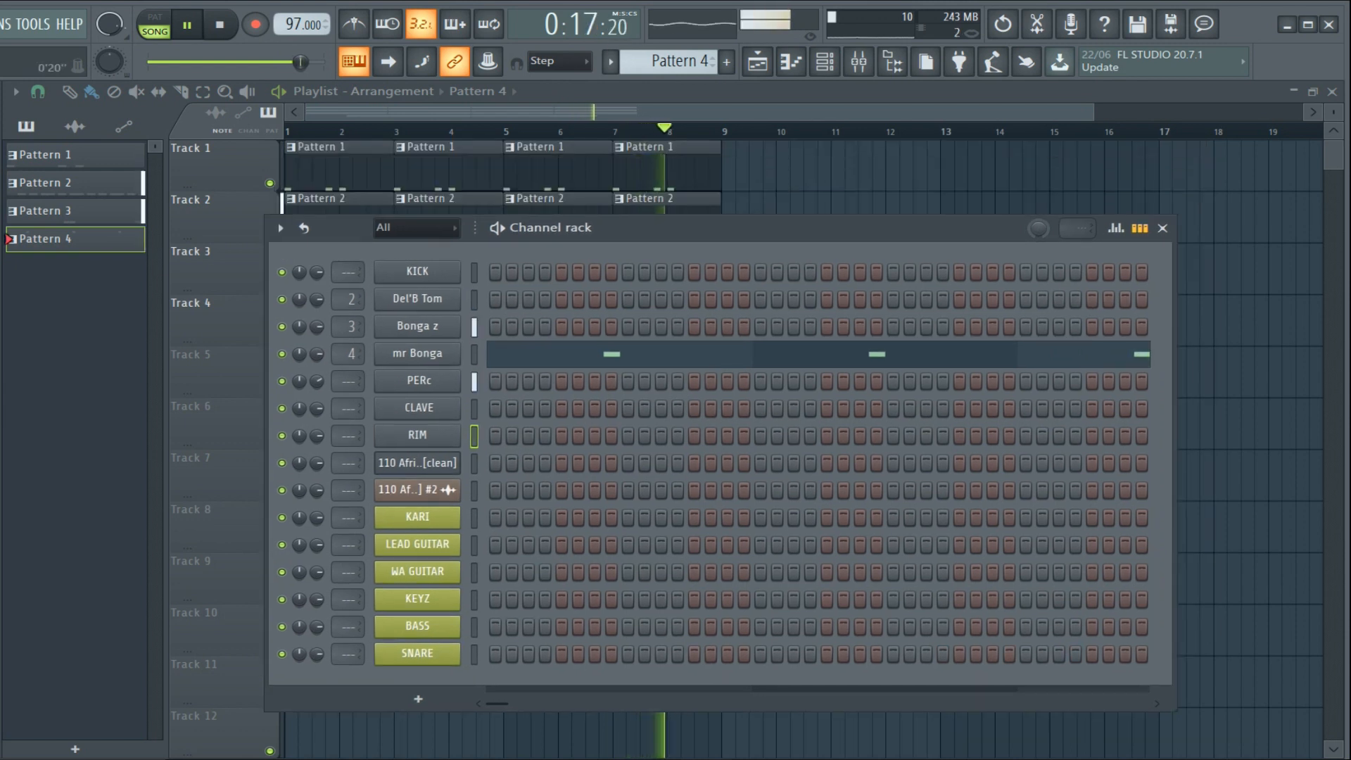
pyautogui.scroll(-1, 739, 131)
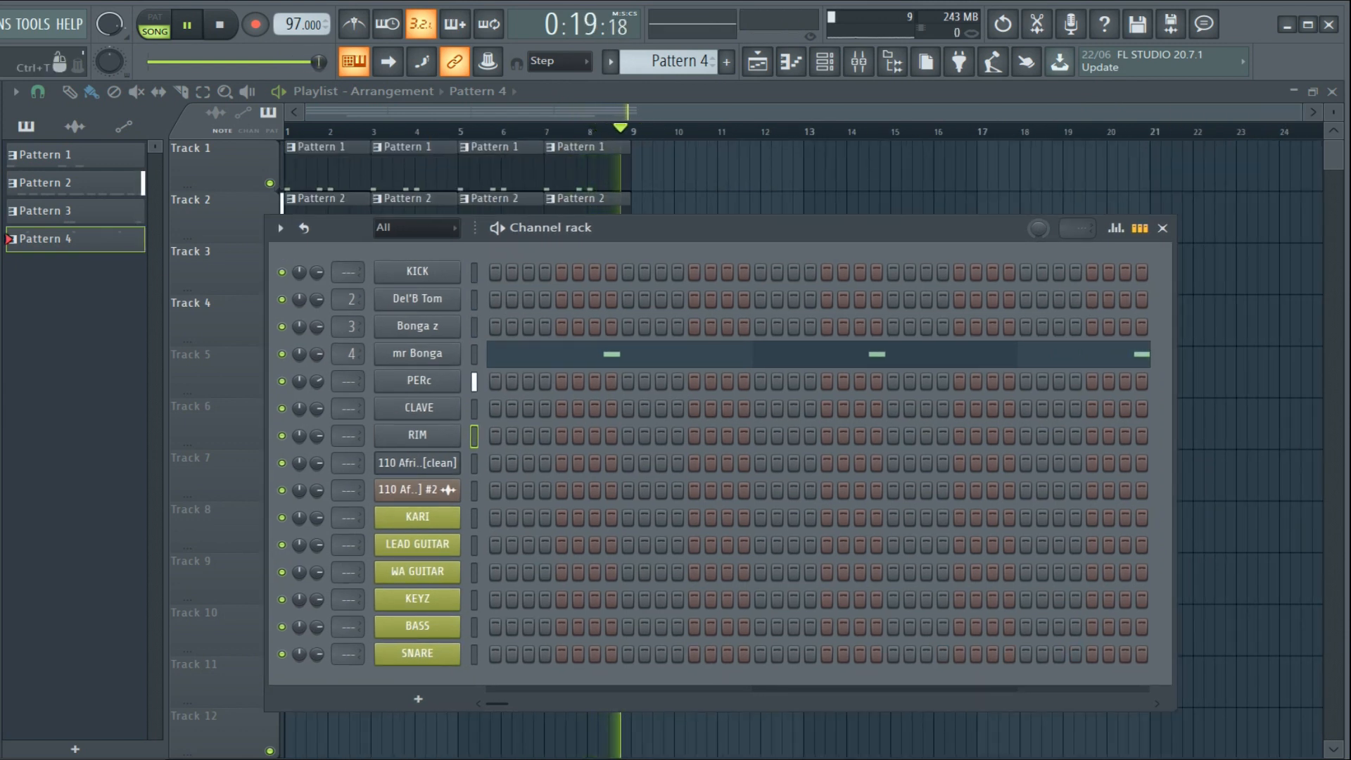
pyautogui.moveTo(743, 227)
pyautogui.mouseDown()
pyautogui.moveTo(722, 228)
pyautogui.moveTo(745, 206)
pyautogui.mouseUp()
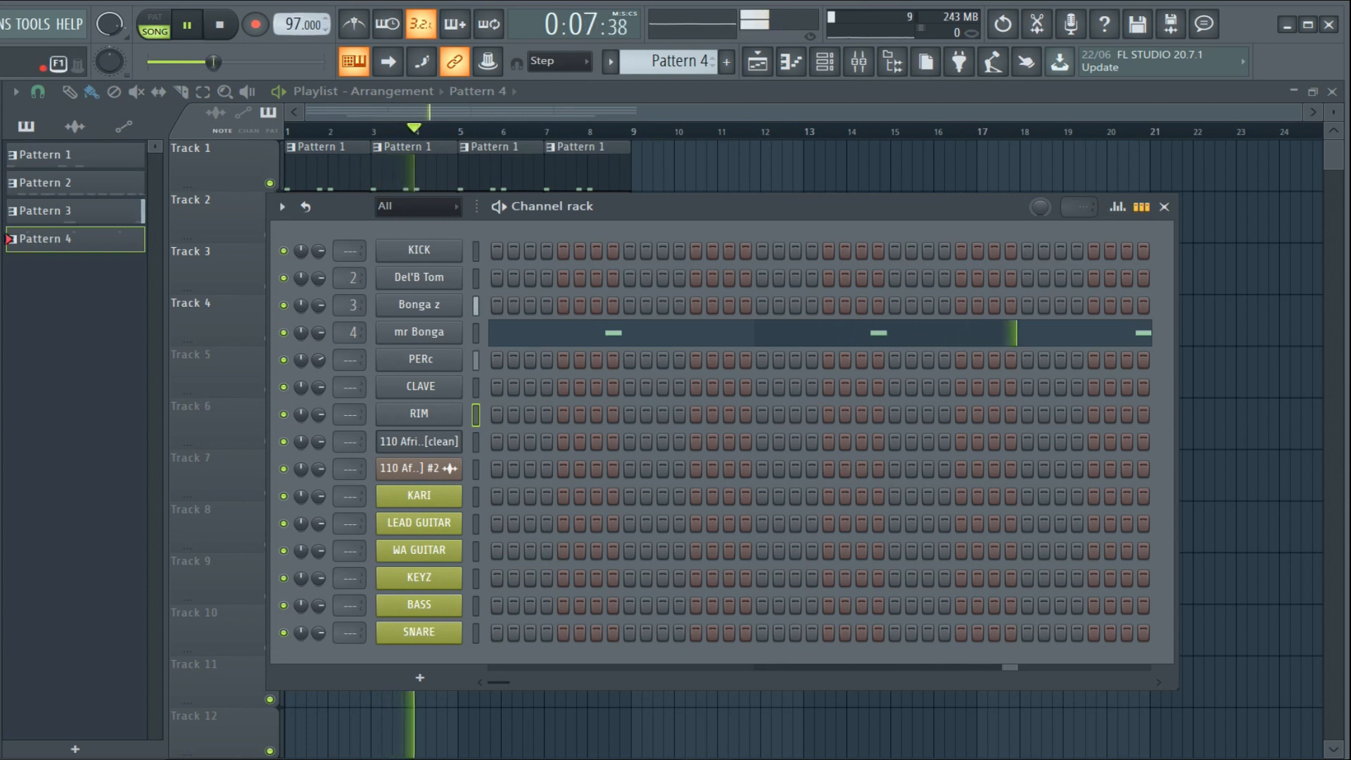
# Try the tempo at 107 BPM and settle on 101 BPM, confirming the restretch of all channels
pyautogui.moveTo(299, 24); pyautogui.dragTo(299, 17)
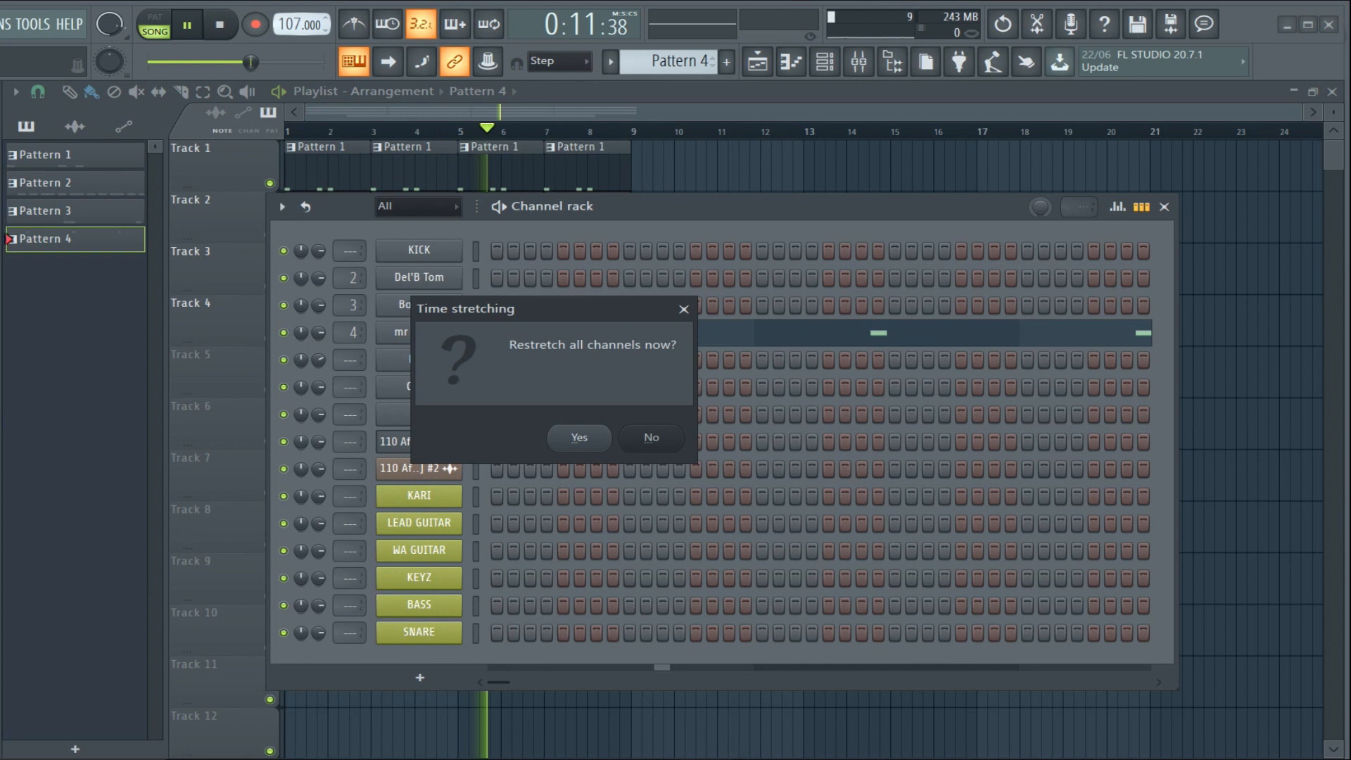
pyautogui.press('Return')
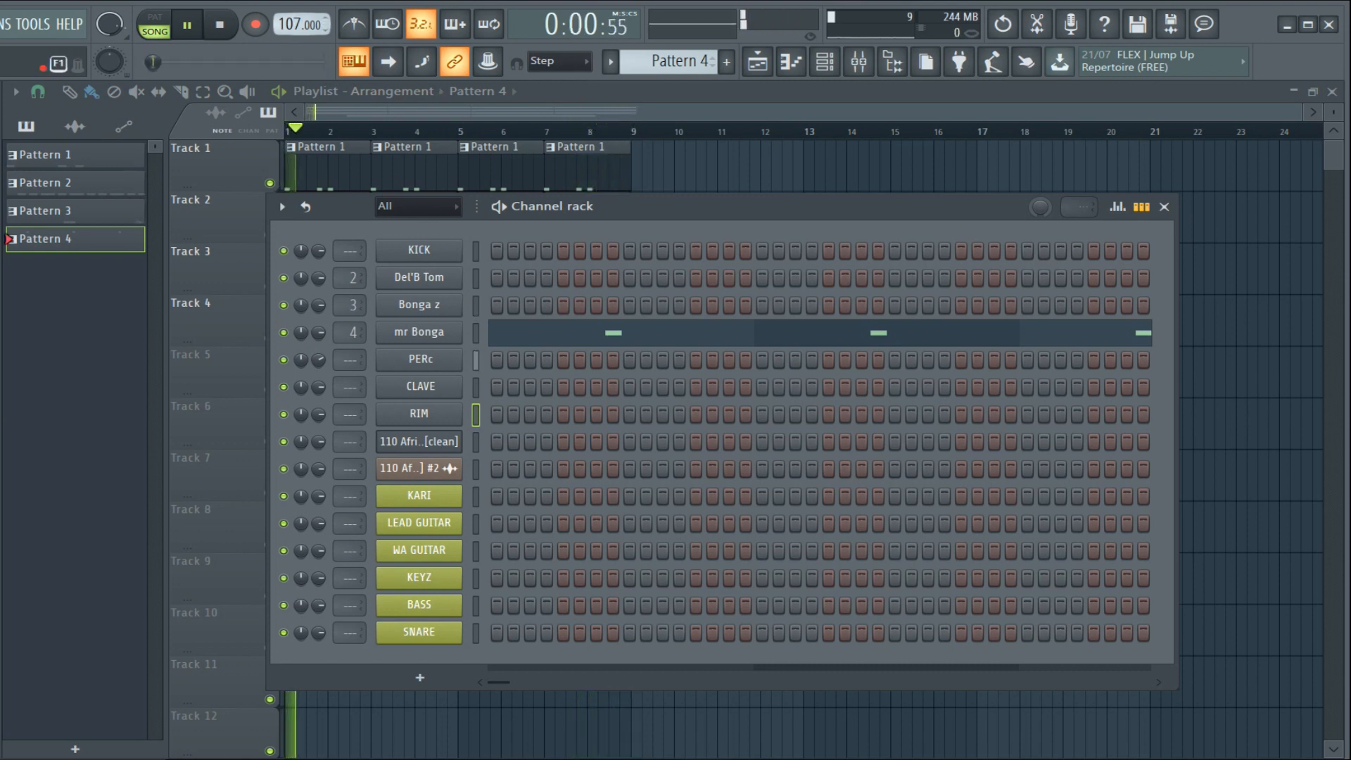
pyautogui.moveTo(289, 24); pyautogui.dragTo(289, 38)
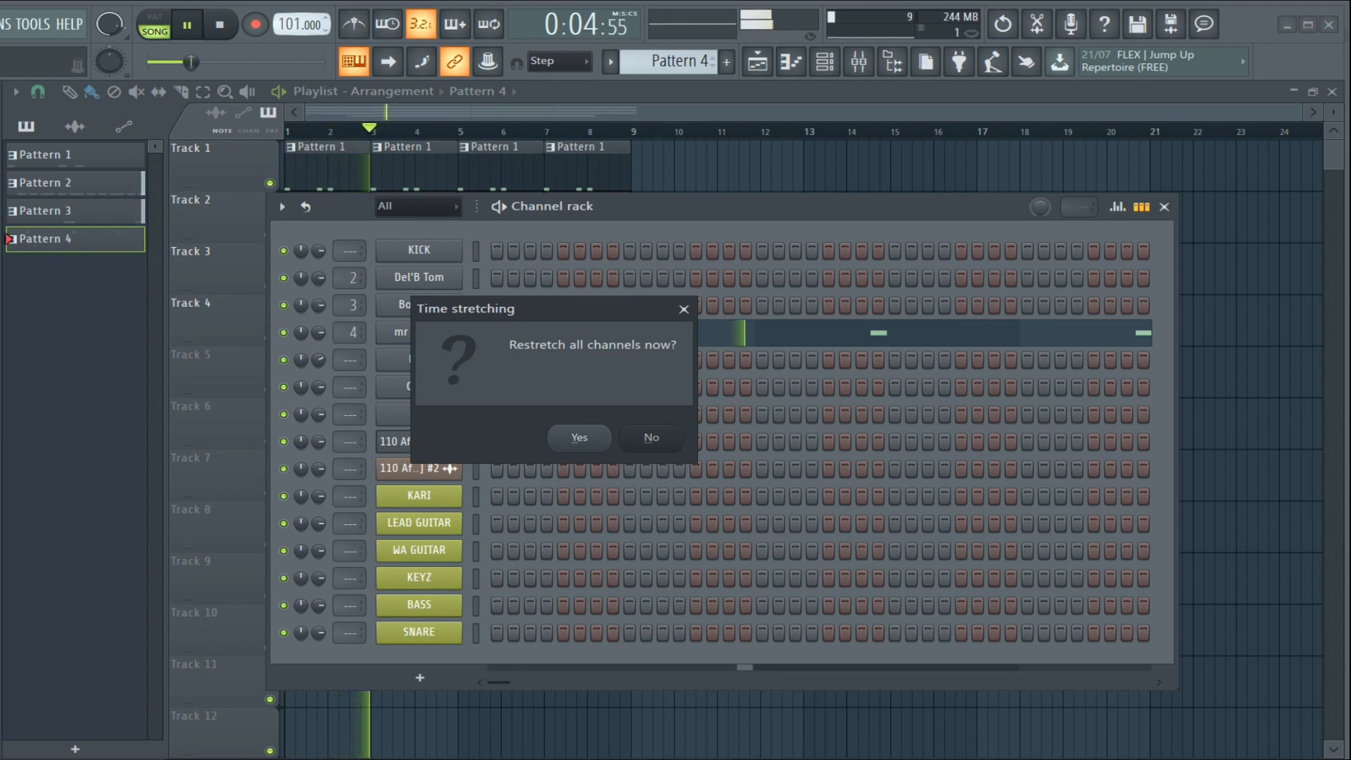
pyautogui.press('Return')
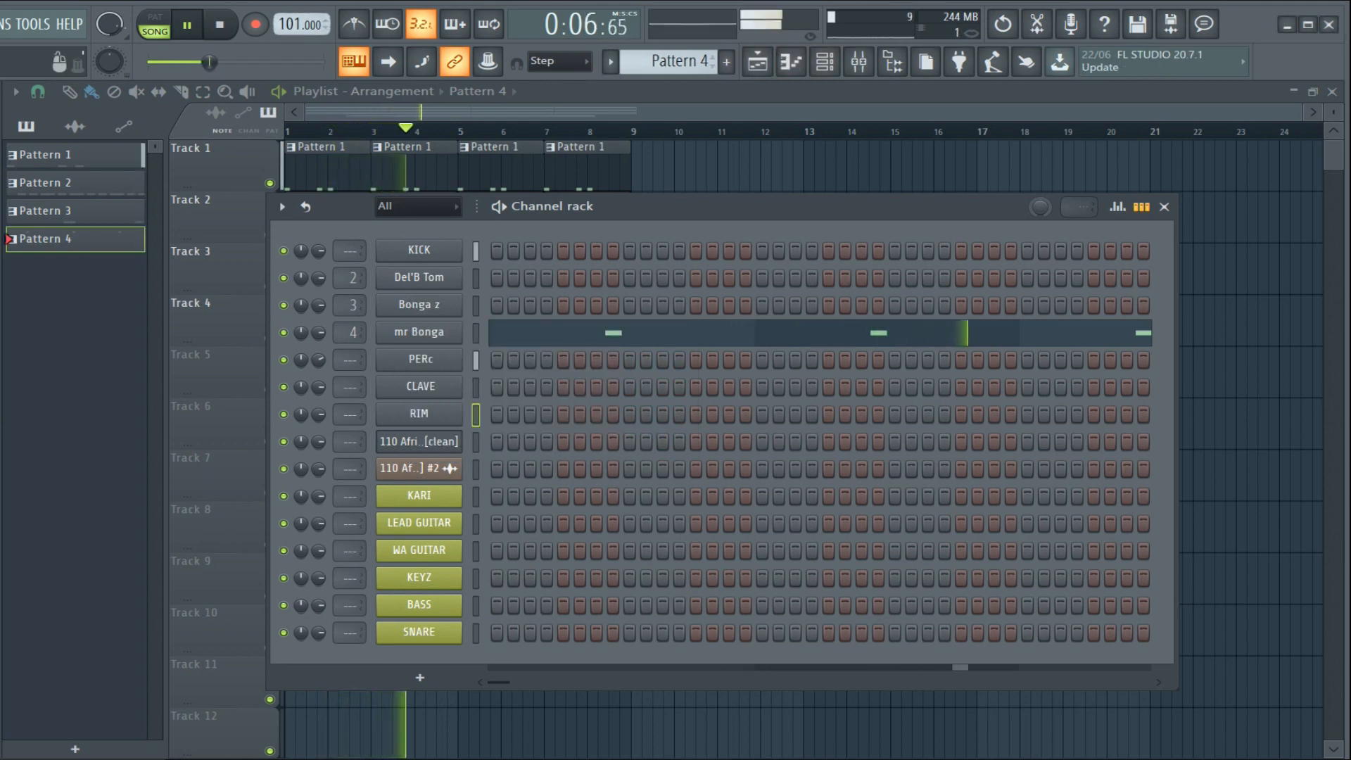
# Create Pattern 5 and record WA GUITAR chords into it while the song plays
pyautogui.press('F4')
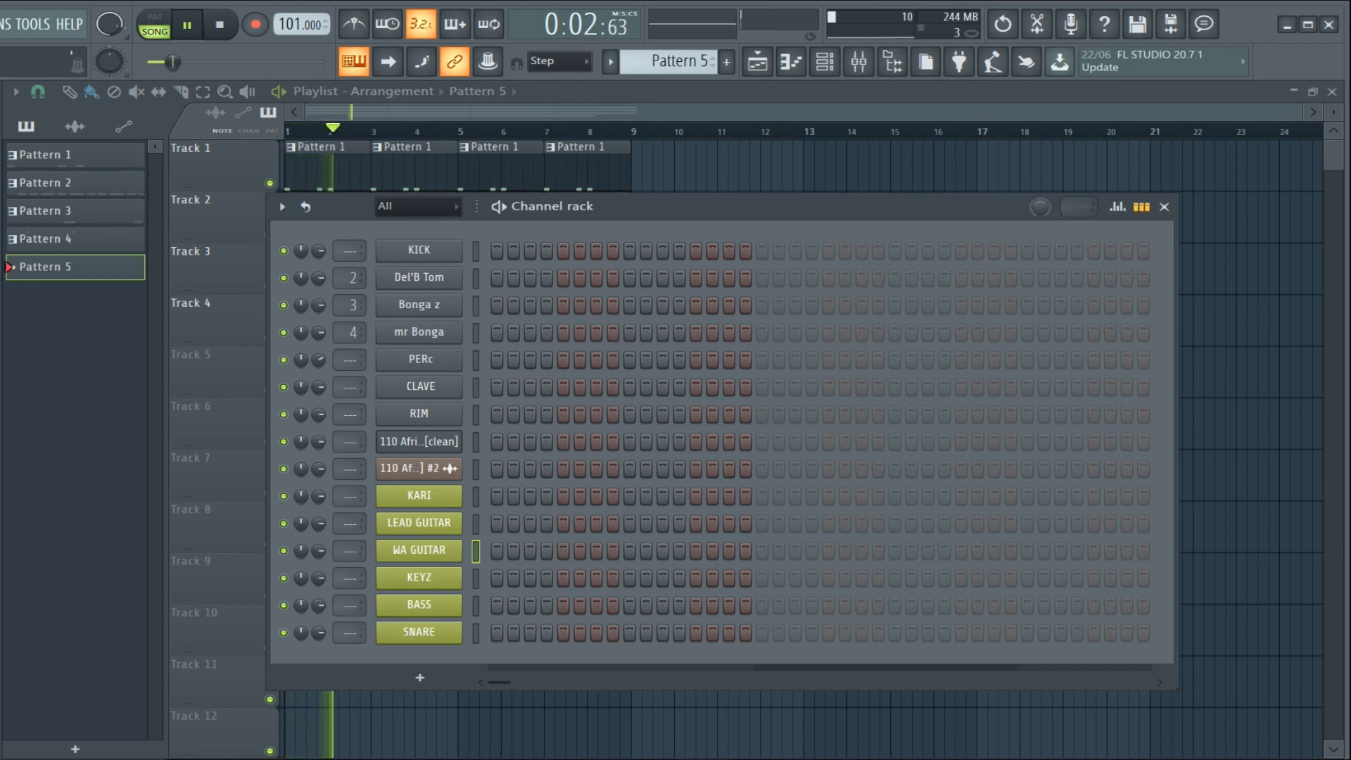
pyautogui.press('space')
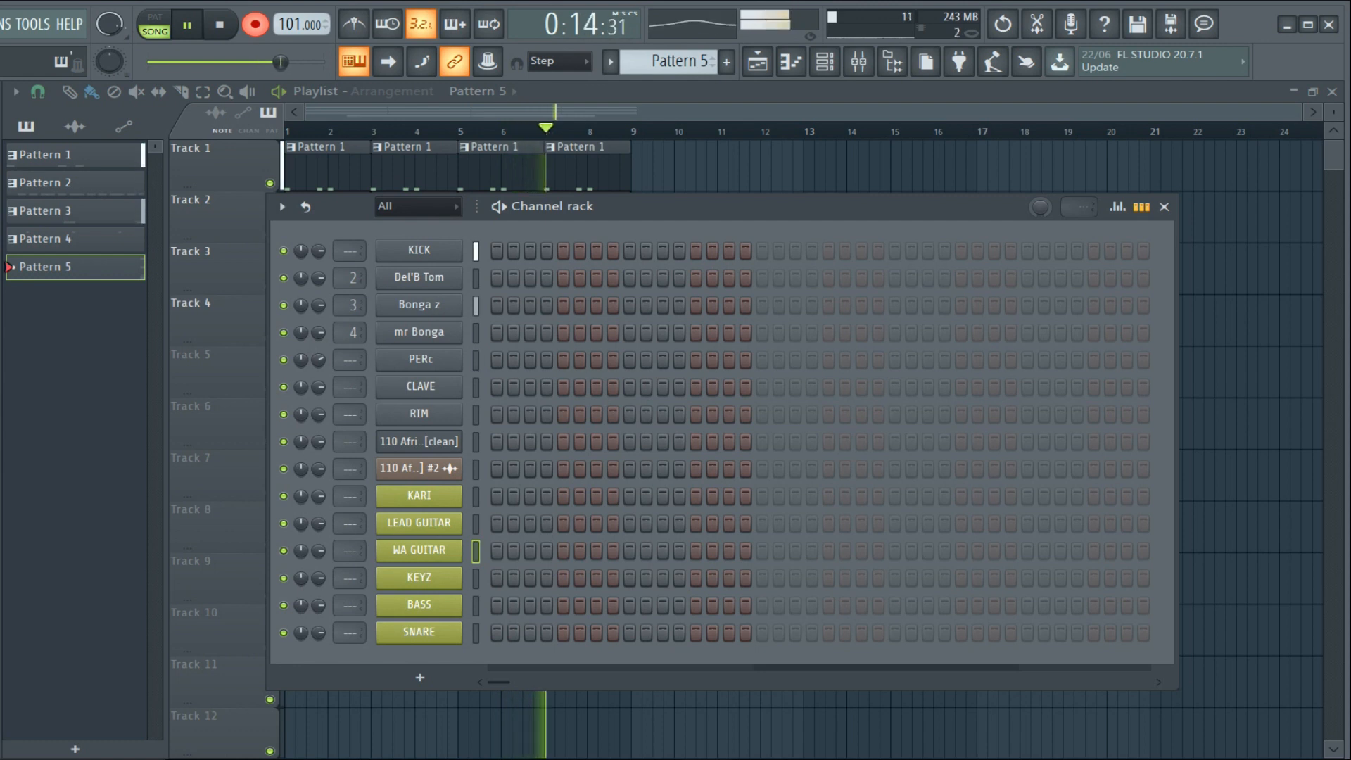
pyautogui.press('space')
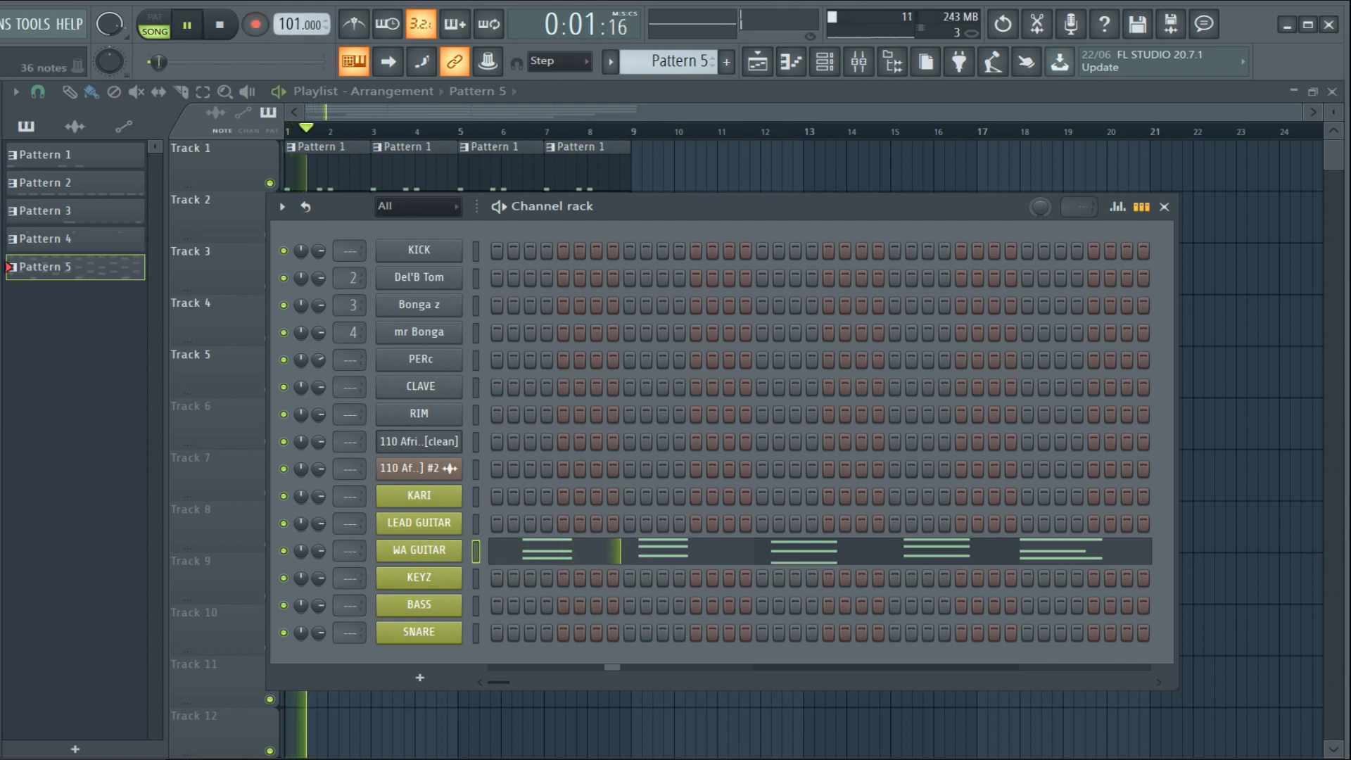
# Open the WA GUITAR piano roll of Pattern 5, examine the recorded chords' timing, and replay the song
pyautogui.click(820, 550)
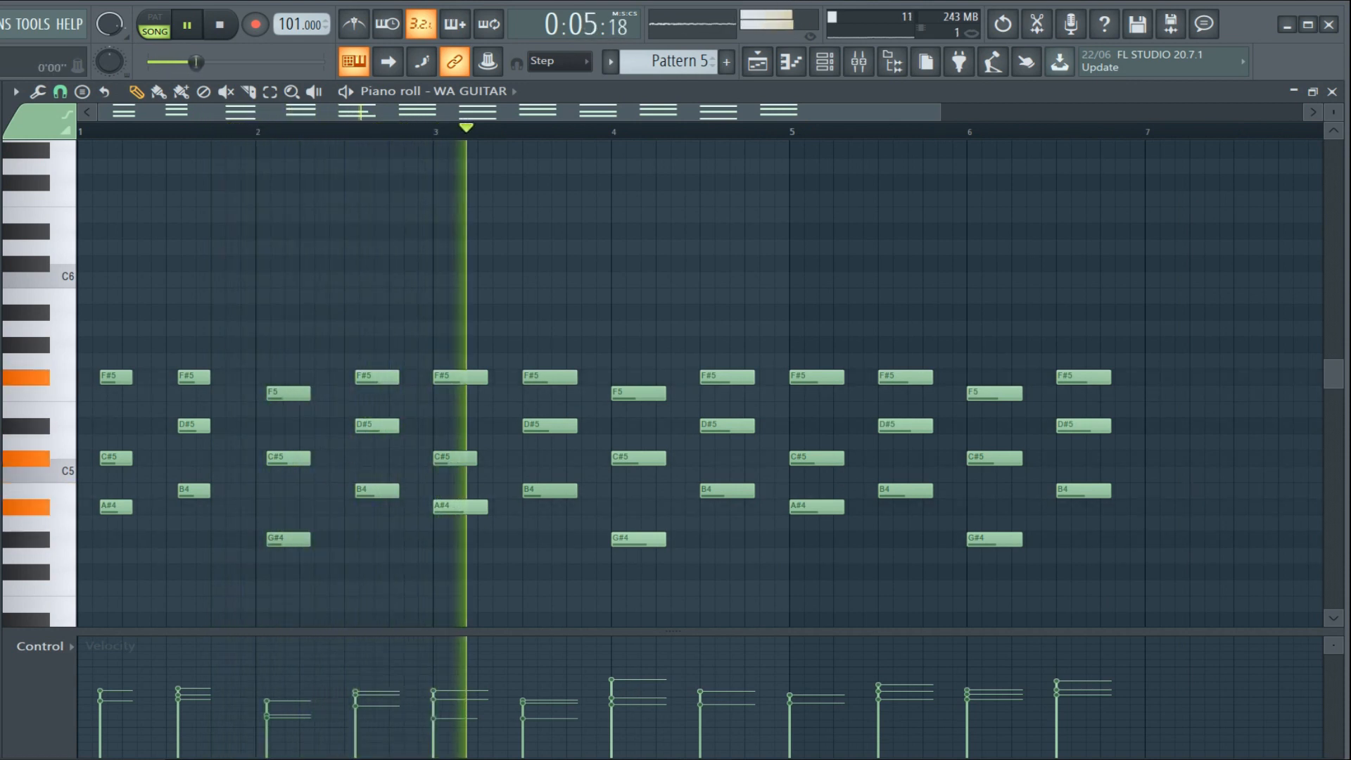
pyautogui.scroll(2, 108, 384)
pyautogui.scroll(3, 108, 383)
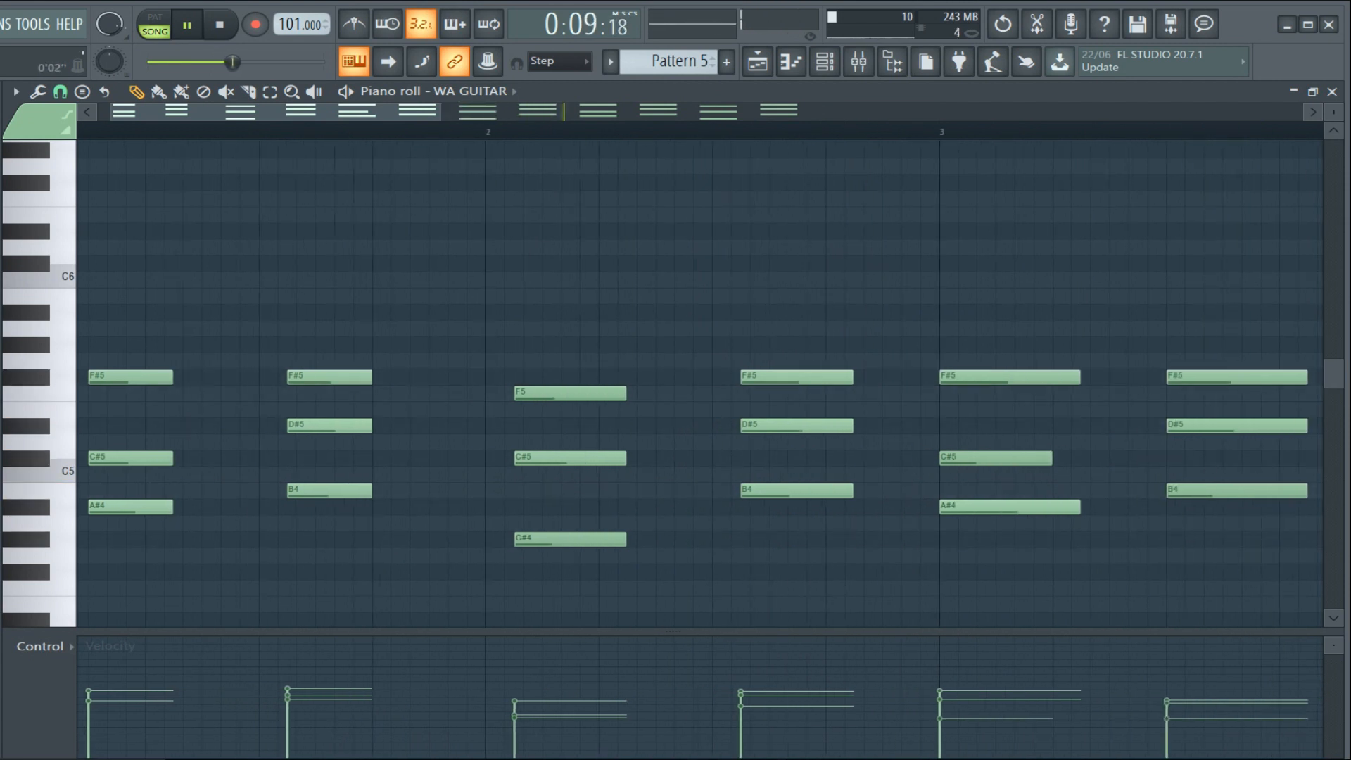
pyautogui.moveTo(276, 112); pyautogui.dragTo(262, 111)
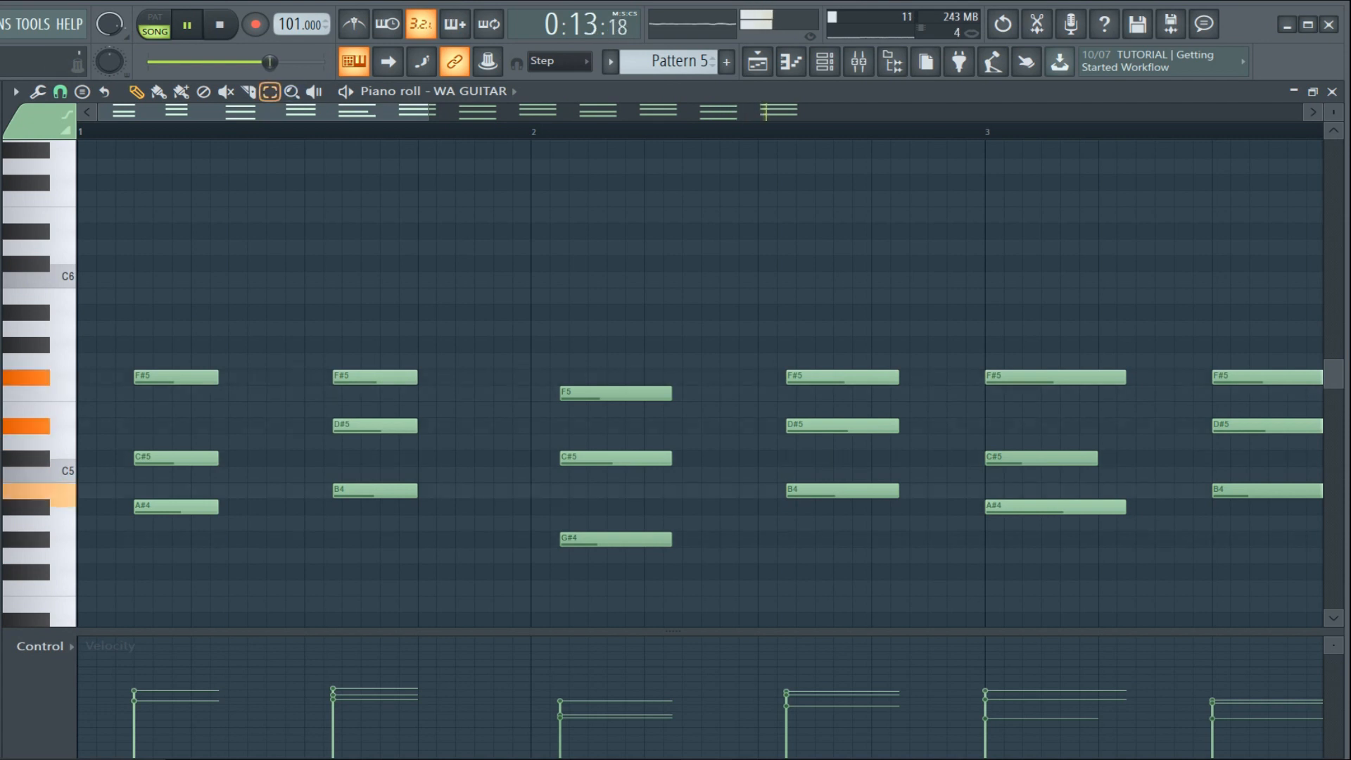
pyautogui.scroll(-3, 394, 197)
pyautogui.scroll(-2, 394, 197)
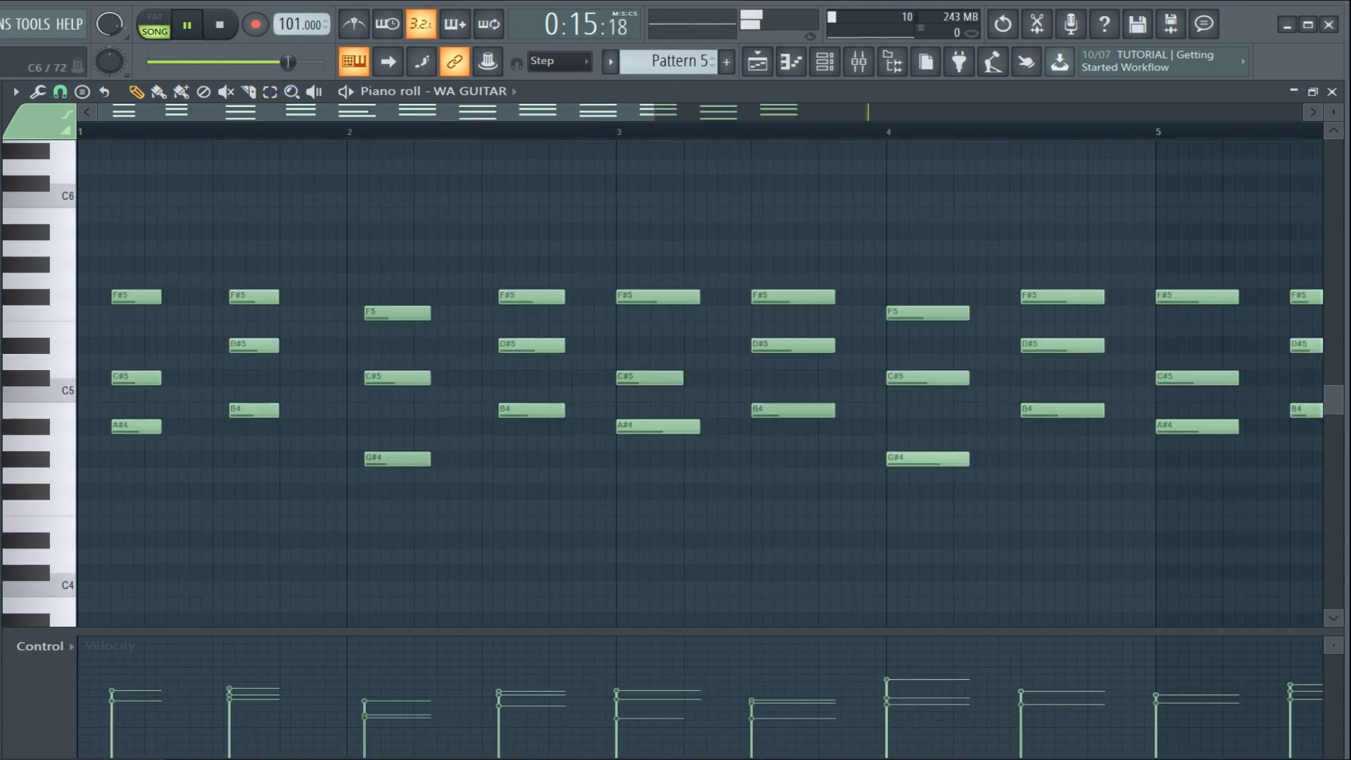
pyautogui.press('space')
pyautogui.press('space')
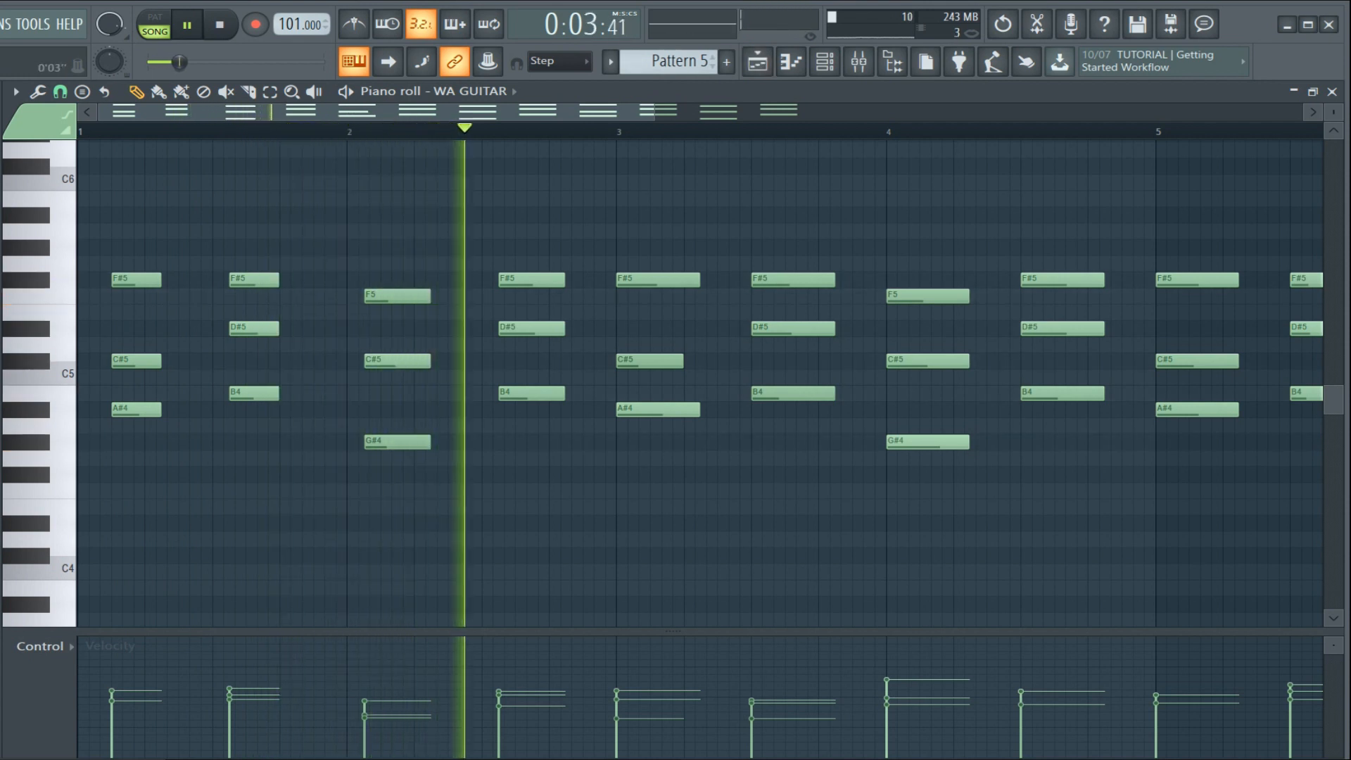
# Select the F5, C#5 and G#4 chord in bar 2 and move it one grid division later
pyautogui.scroll(4, 371, 155)
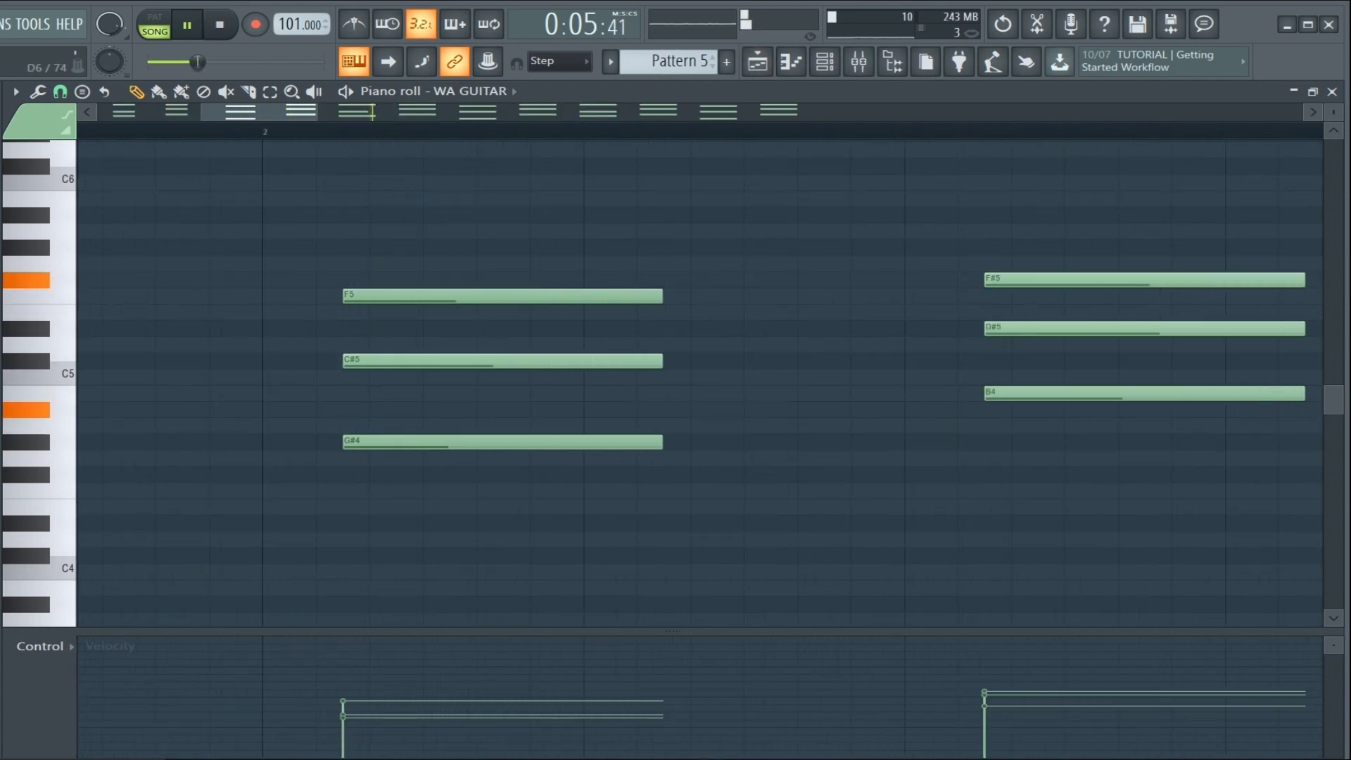
pyautogui.moveTo(389, 294); pyautogui.dragTo(394, 459)
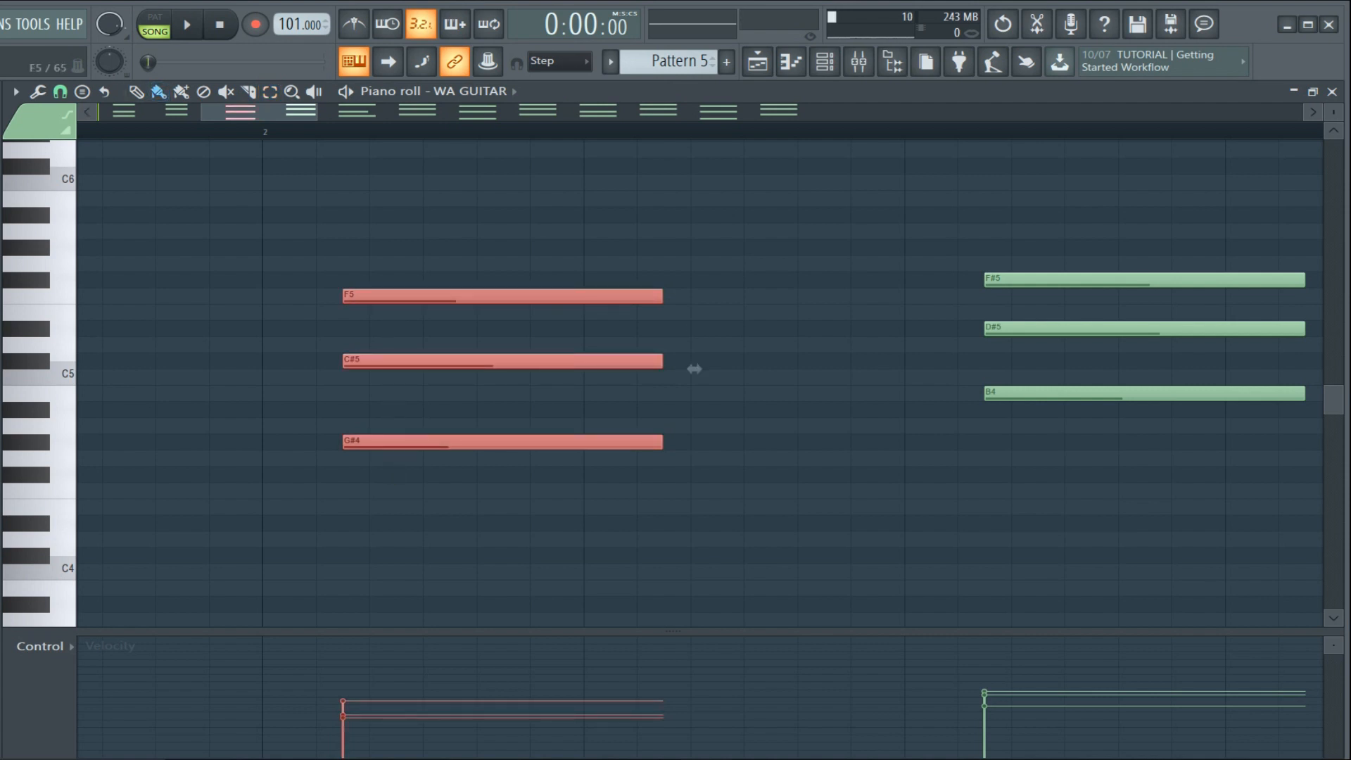
pyautogui.moveTo(693, 369); pyautogui.dragTo(747, 368)
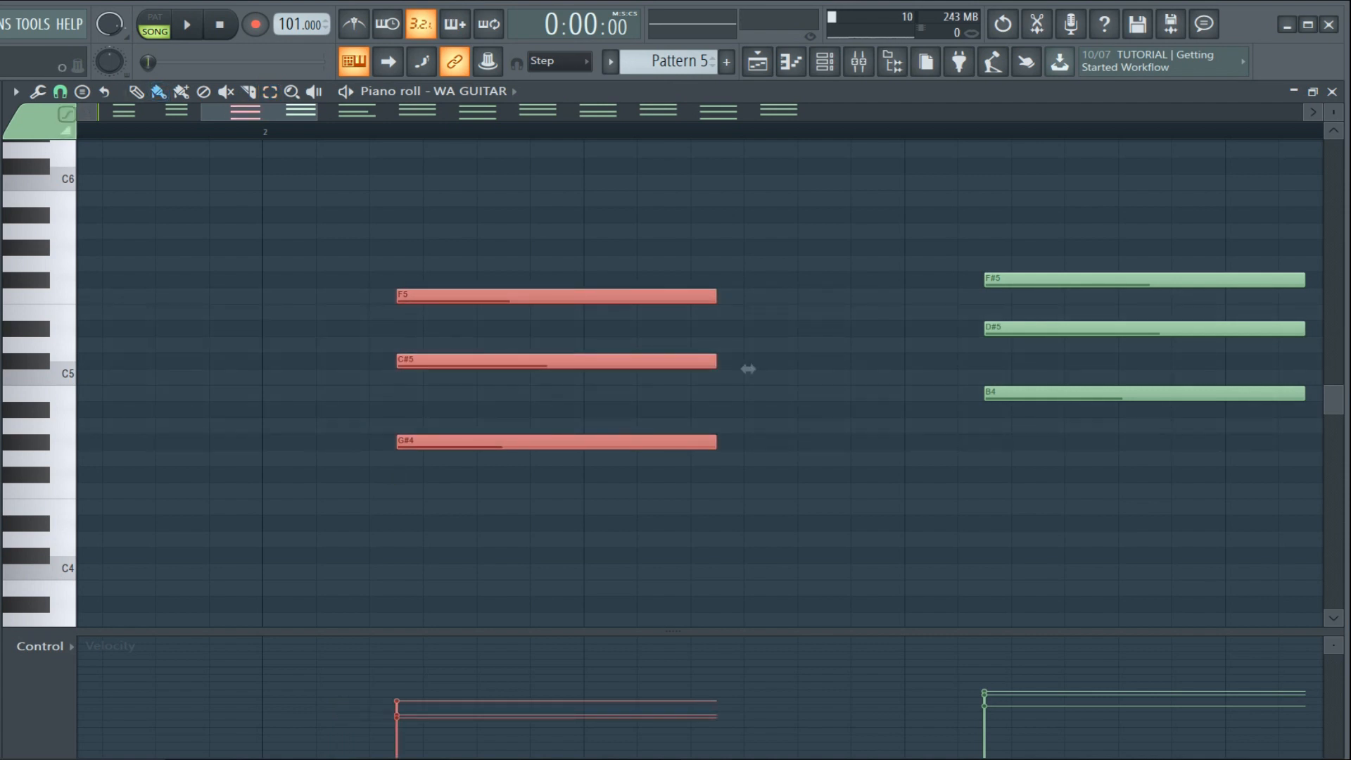
# Set the piano roll snap to none, nudge the F5, C#5 and G#4 chord in bar 2 slightly later, and replay the song
pyautogui.click(60, 92)
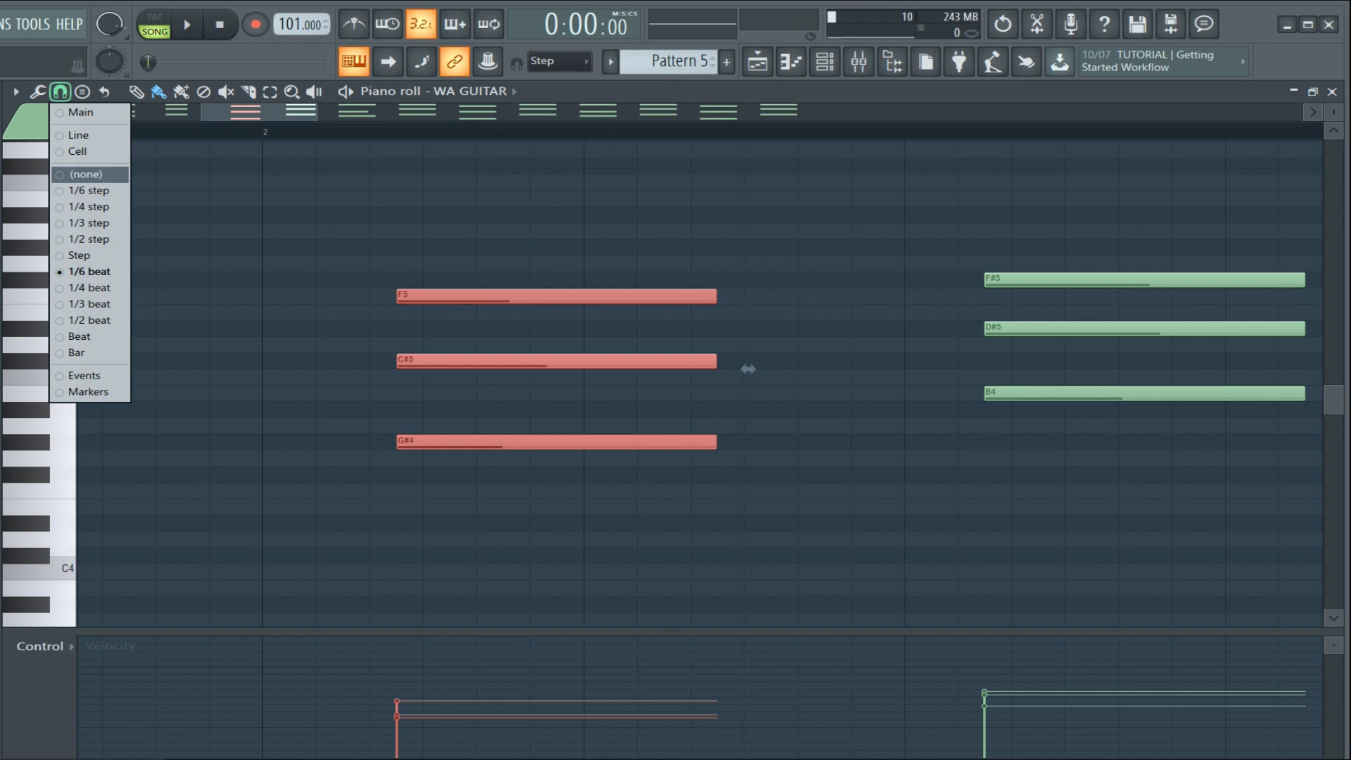
pyautogui.click(88, 174)
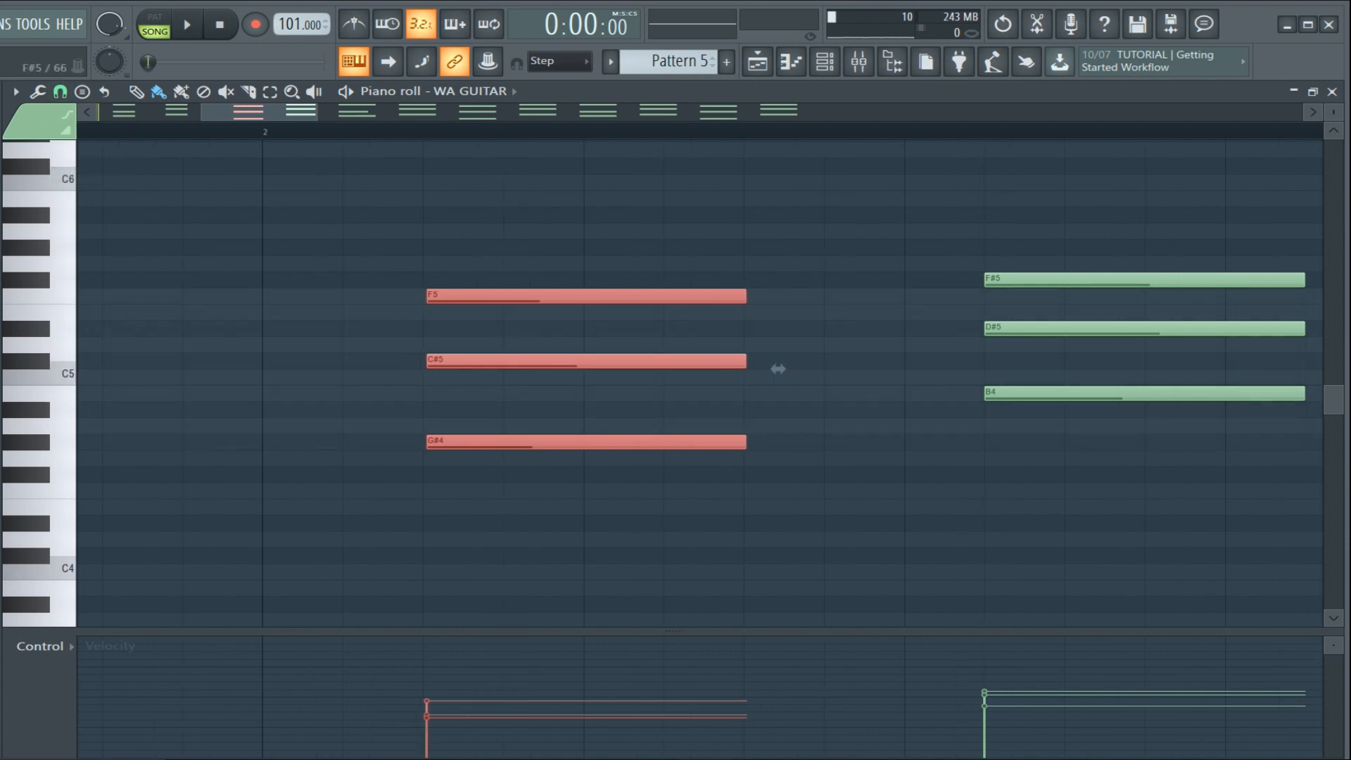
pyautogui.scroll(-5, 775, 369)
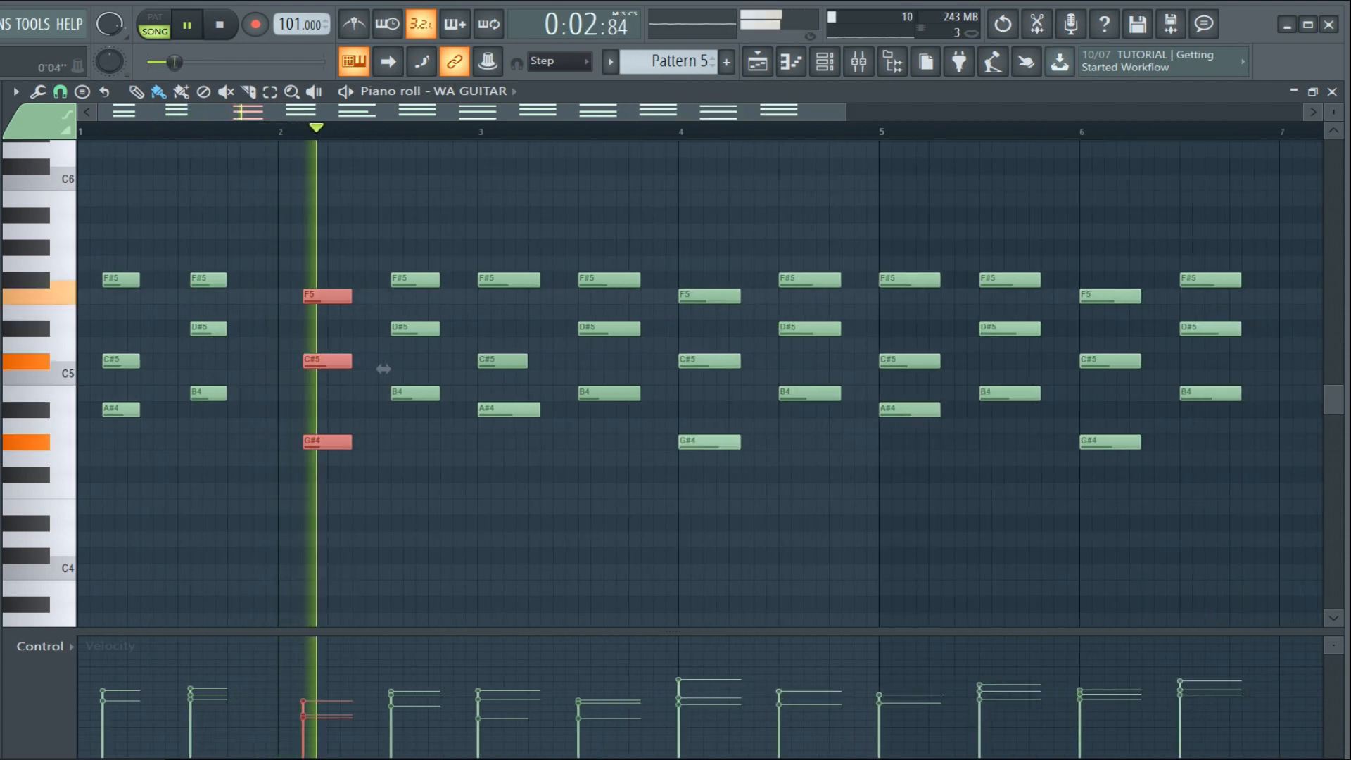
pyautogui.scroll(-2, 380, 368)
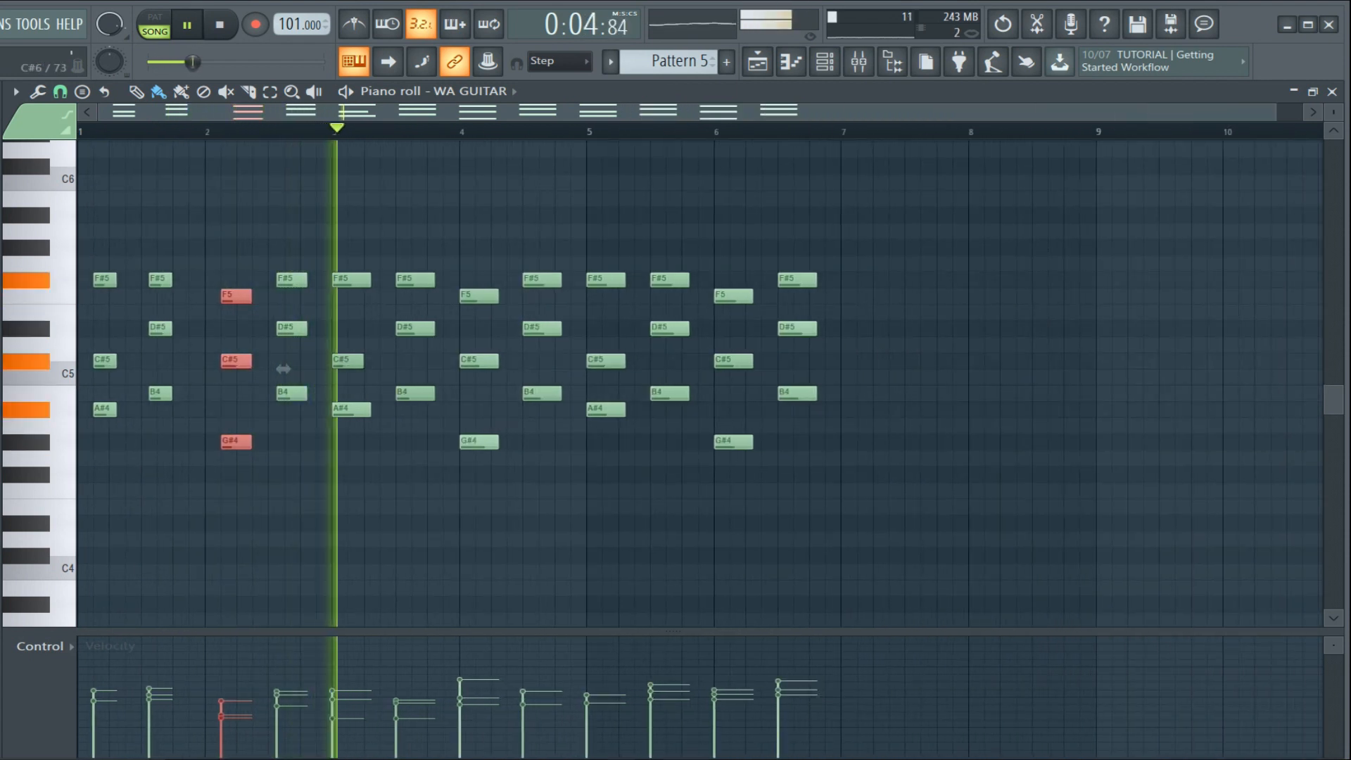
pyautogui.scroll(3, 281, 369)
pyautogui.moveTo(272, 369)
pyautogui.mouseDown()
pyautogui.moveTo(214, 369)
pyautogui.moveTo(280, 368)
pyautogui.mouseUp()
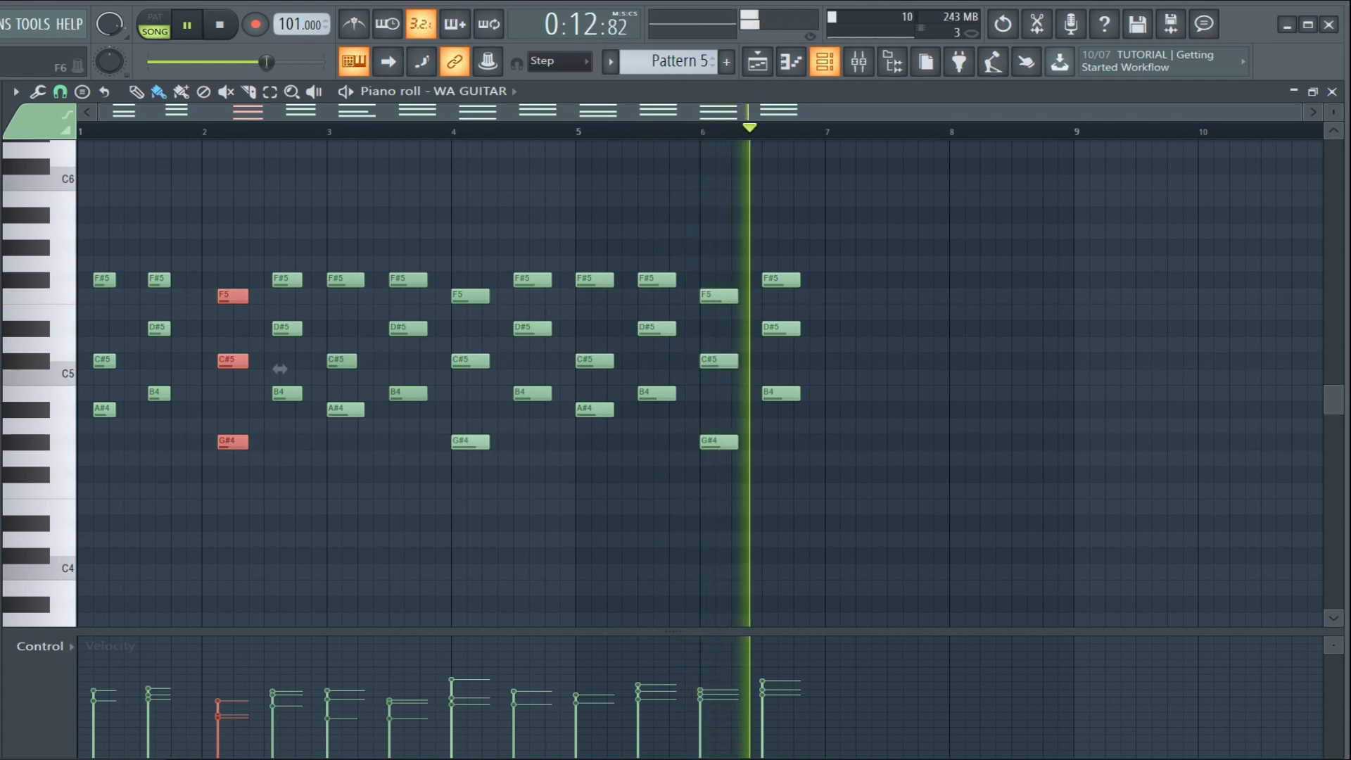
# Slice the Pattern 5 clip on Track 5 of the playlist at bar 5 and delete the part after the cut
pyautogui.press('F6')
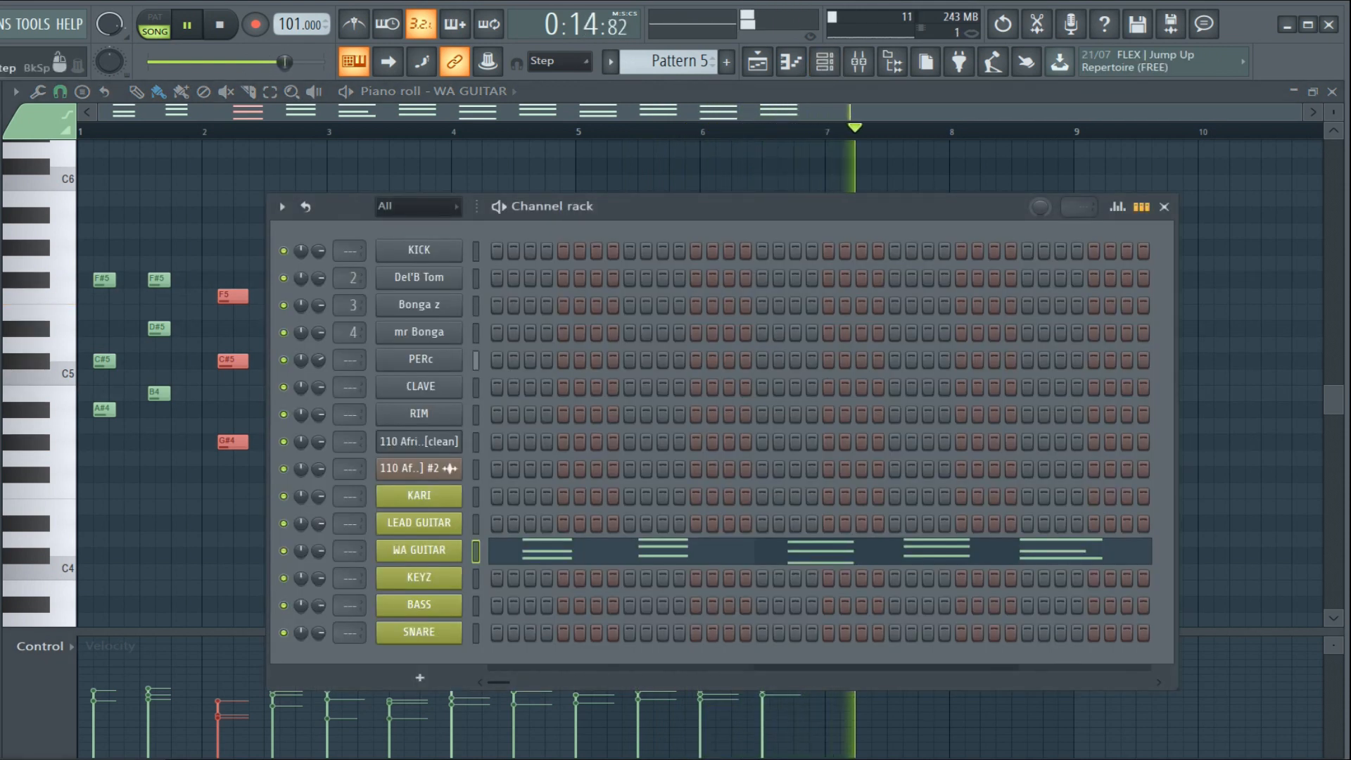
pyautogui.press('F5')
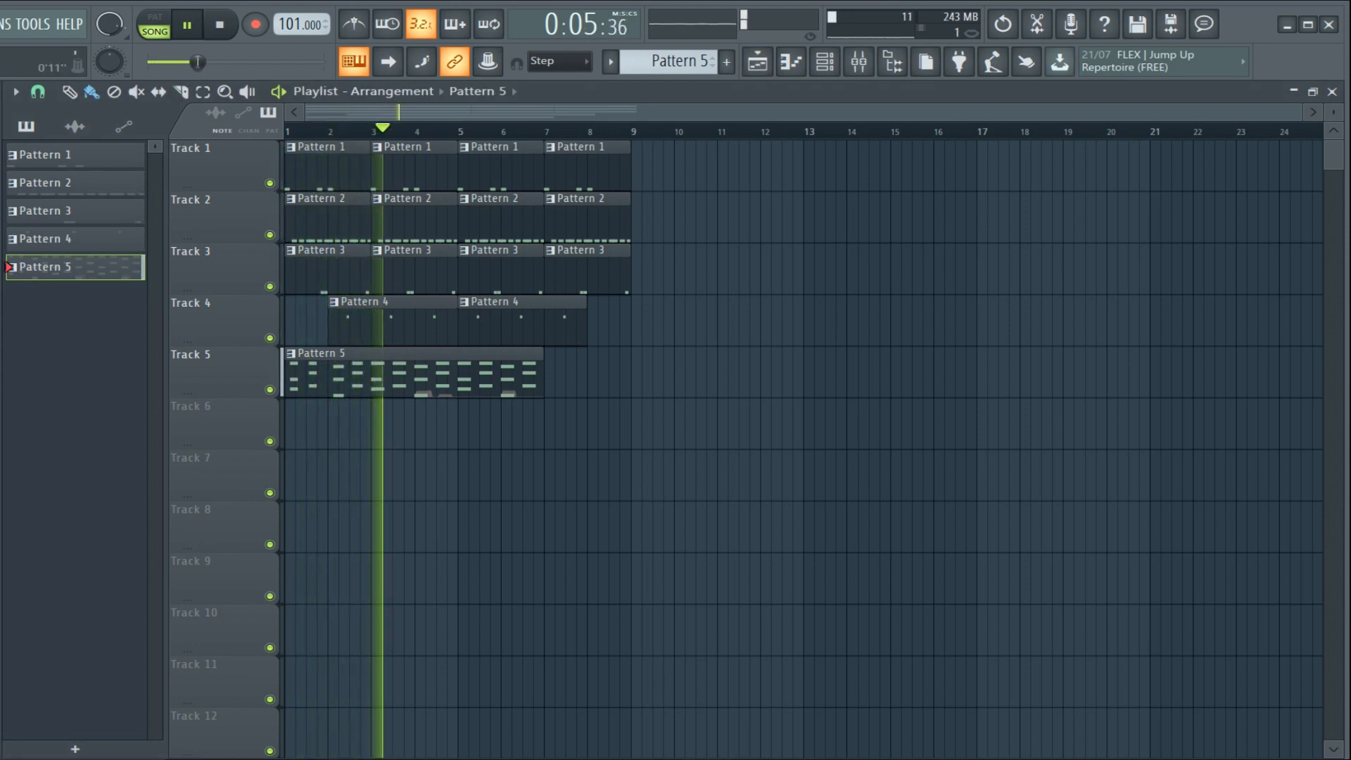
pyautogui.scroll(1, 460, 131)
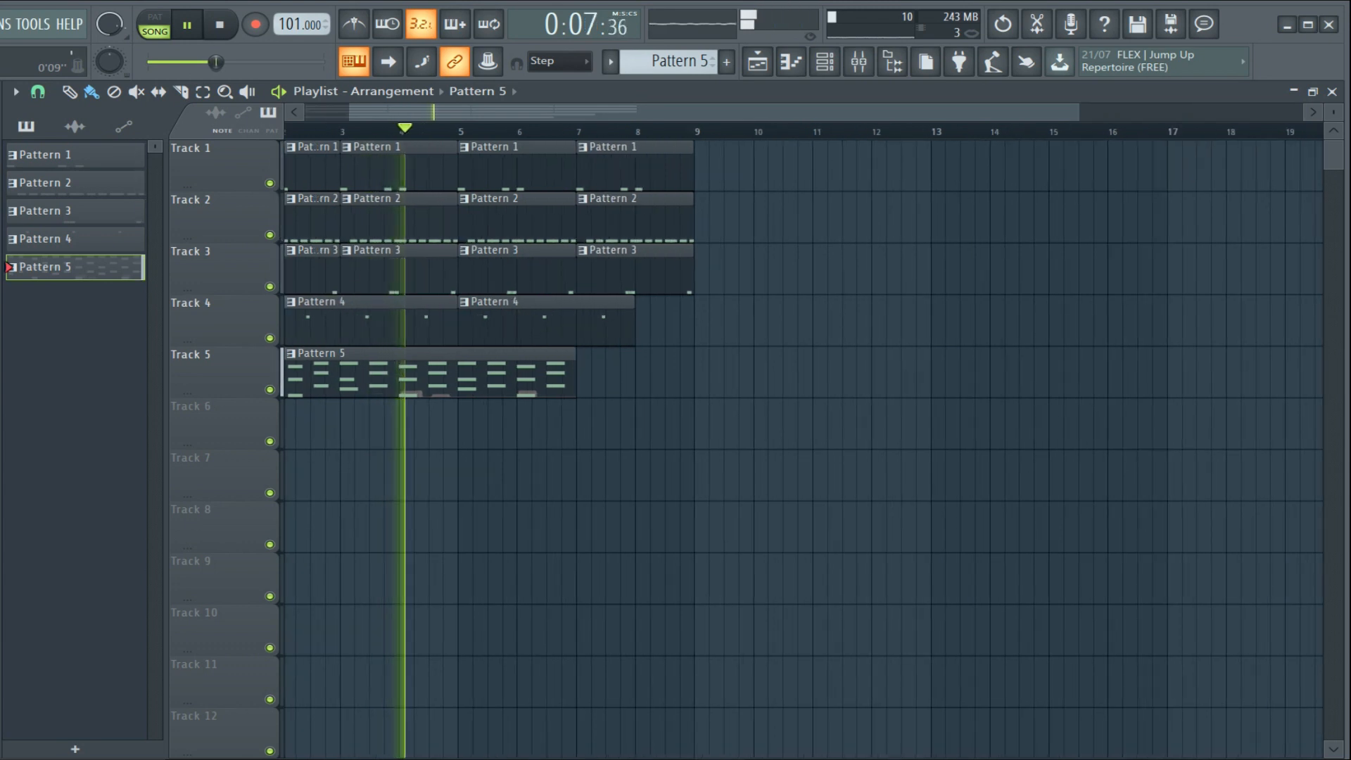
pyautogui.scroll(3, 458, 131)
pyautogui.scroll(2, 462, 132)
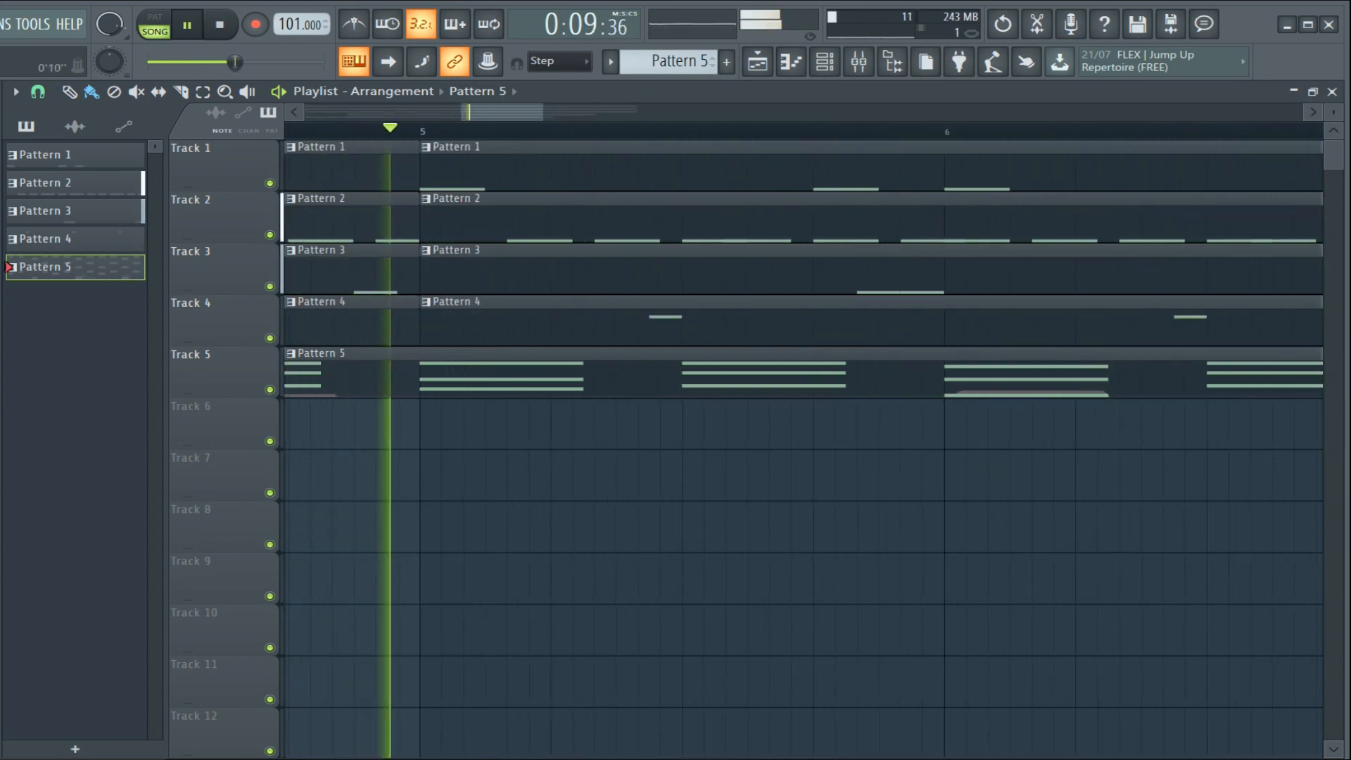
pyautogui.hscroll(-2, 462, 131)
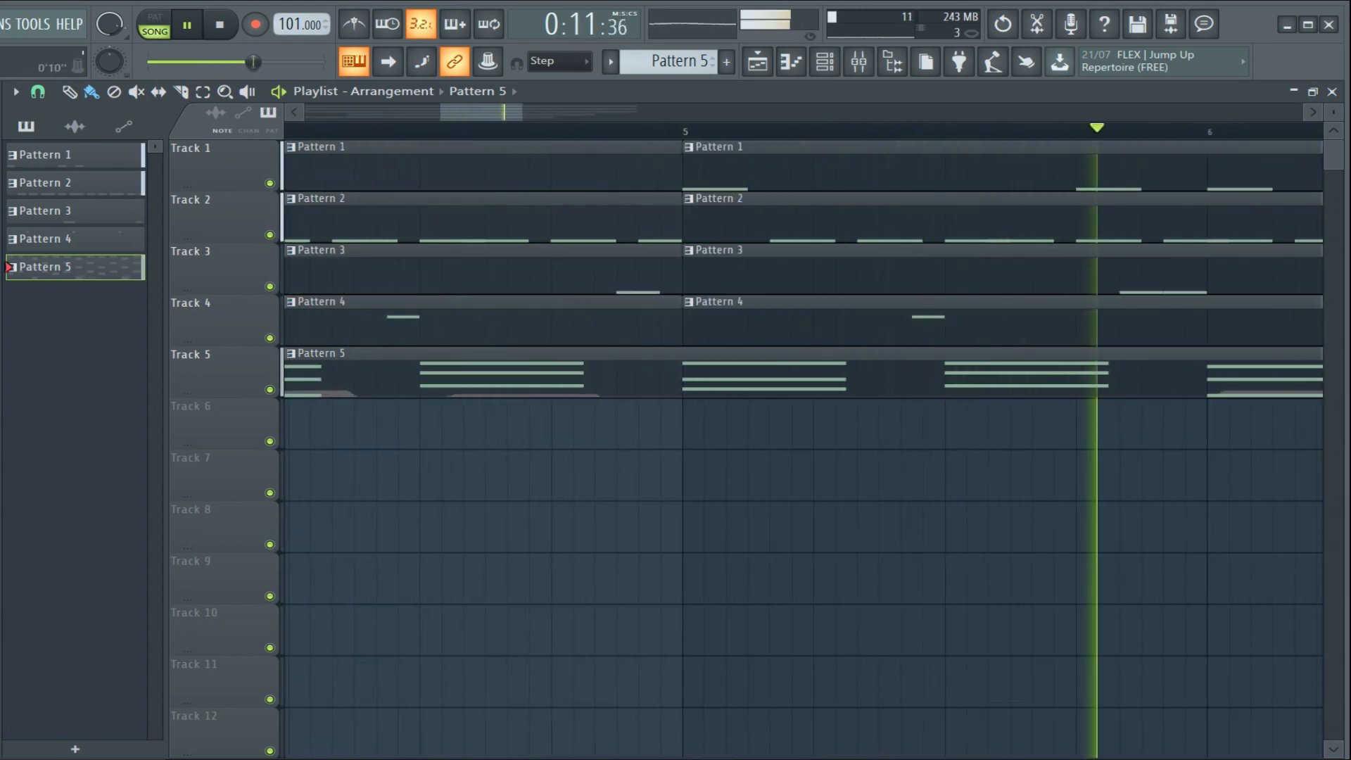
pyautogui.scroll(2, 462, 132)
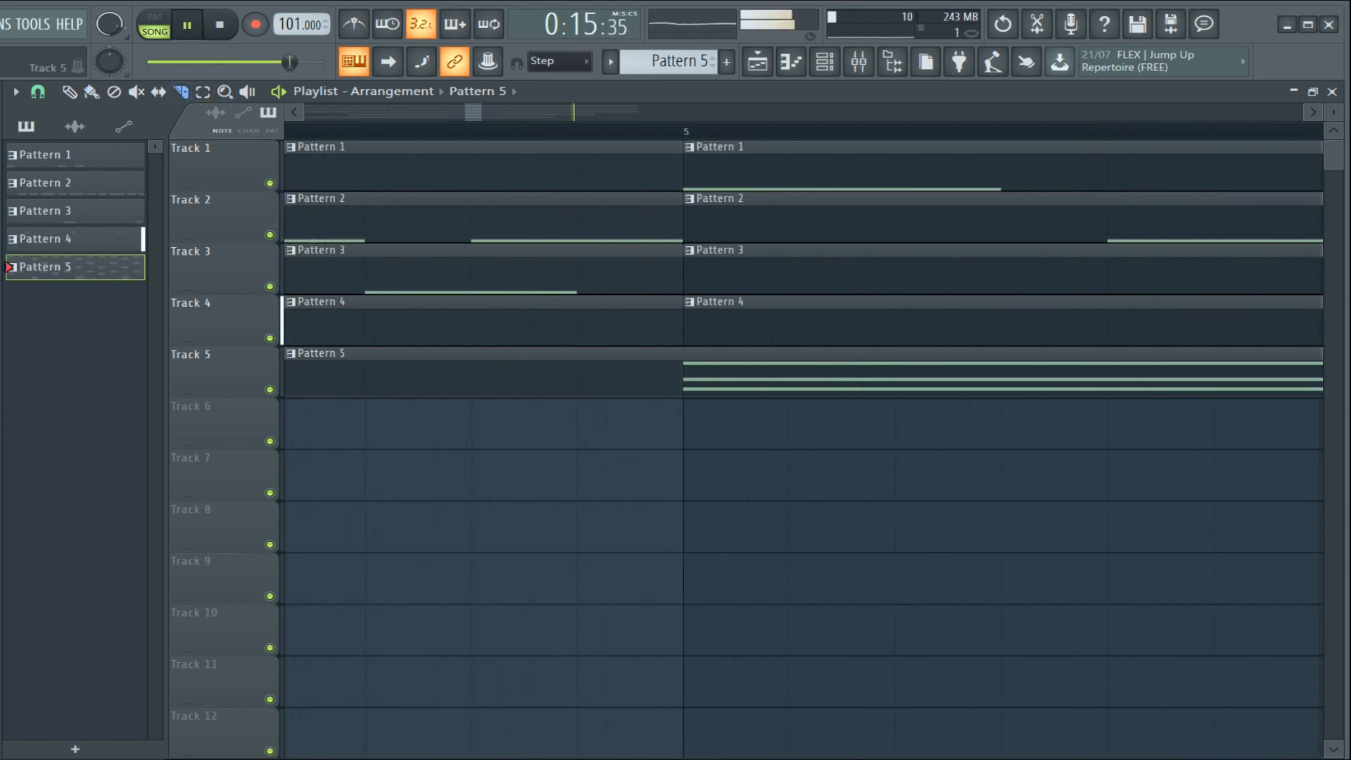
pyautogui.click(683, 366)
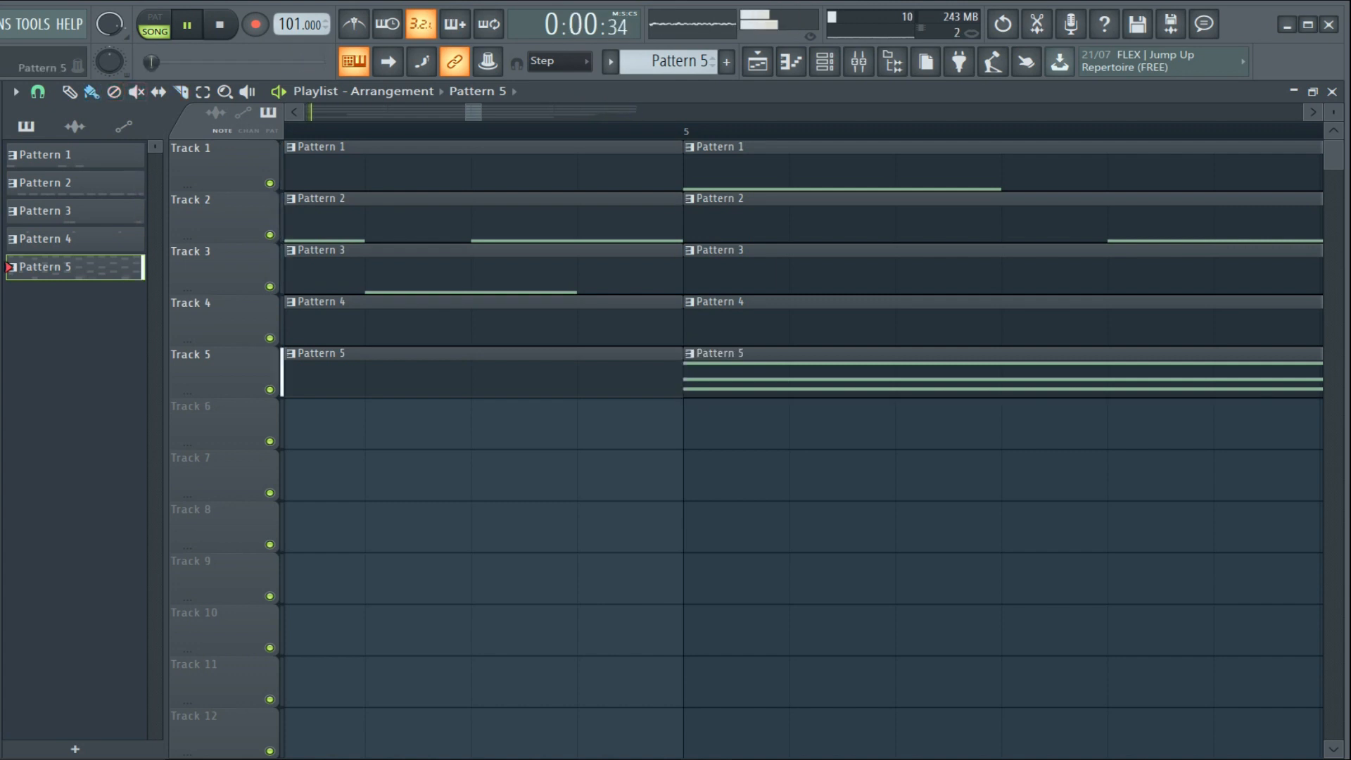
pyautogui.rightClick(702, 373)
pyautogui.scroll(-2, 702, 373)
pyautogui.scroll(-8, 729, 373)
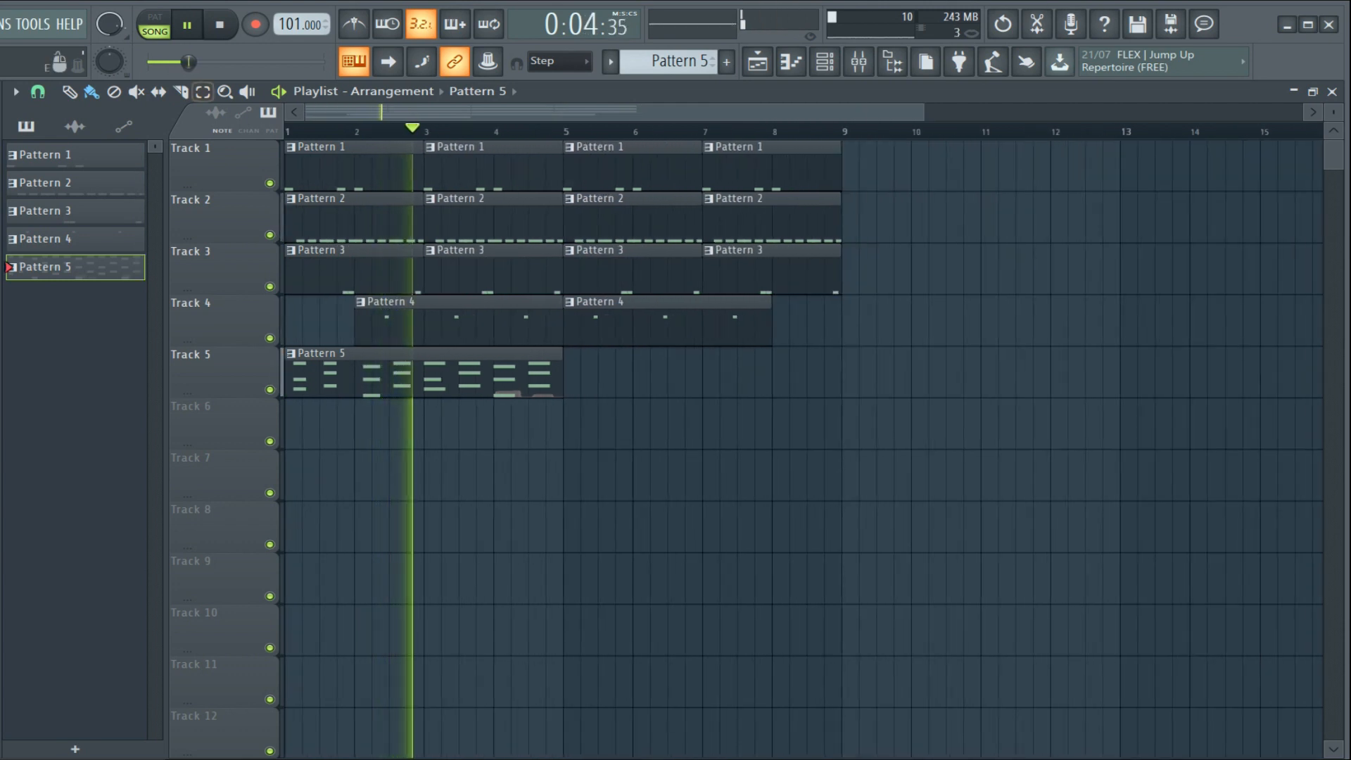
# Duplicate the Pattern 5 clip to start at bar 5, and copy all clips on Tracks 1 to 5 to start at bar 9
pyautogui.keyDown('ctrl'); pyautogui.click(450, 373); pyautogui.keyUp('ctrl')
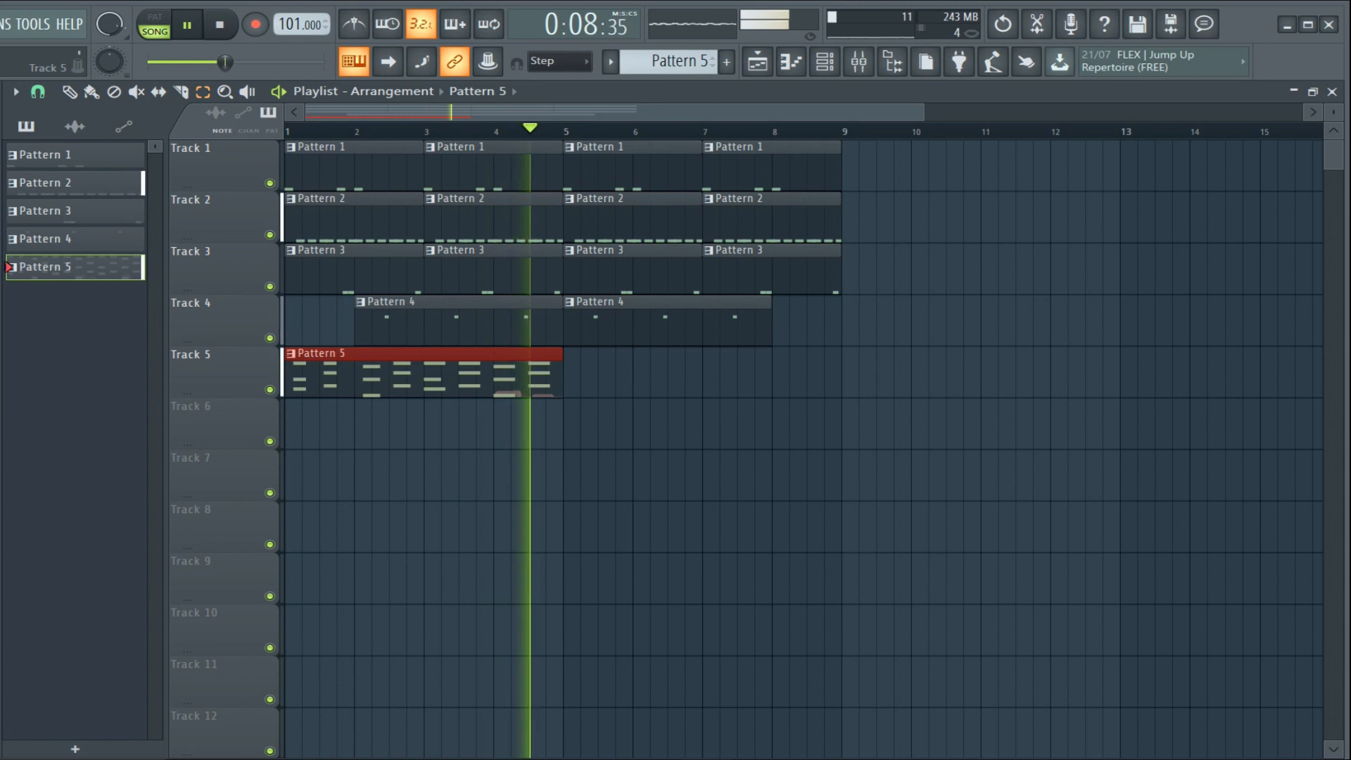
pyautogui.hotkey('ctrl', 'b')
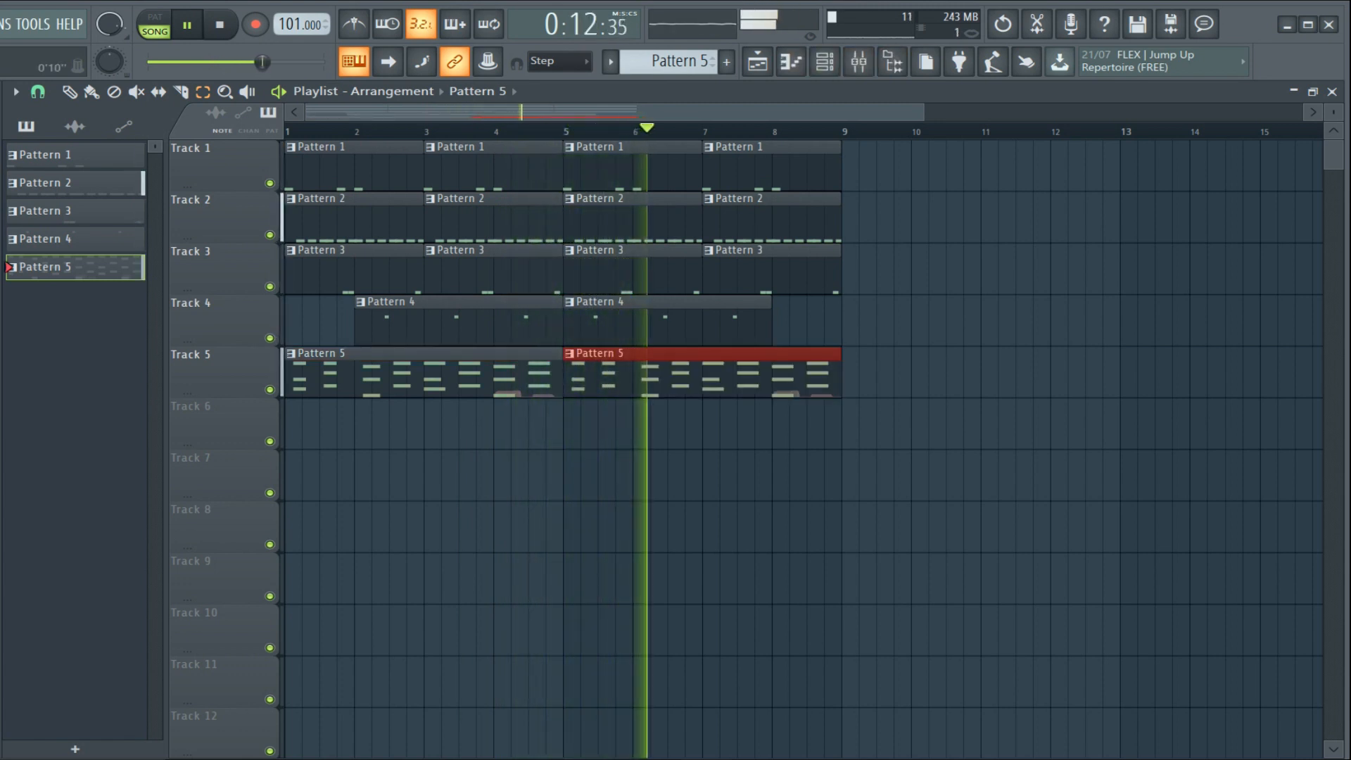
pyautogui.scroll(-4, 802, 449)
pyautogui.moveTo(679, 447); pyautogui.dragTo(284, 141)
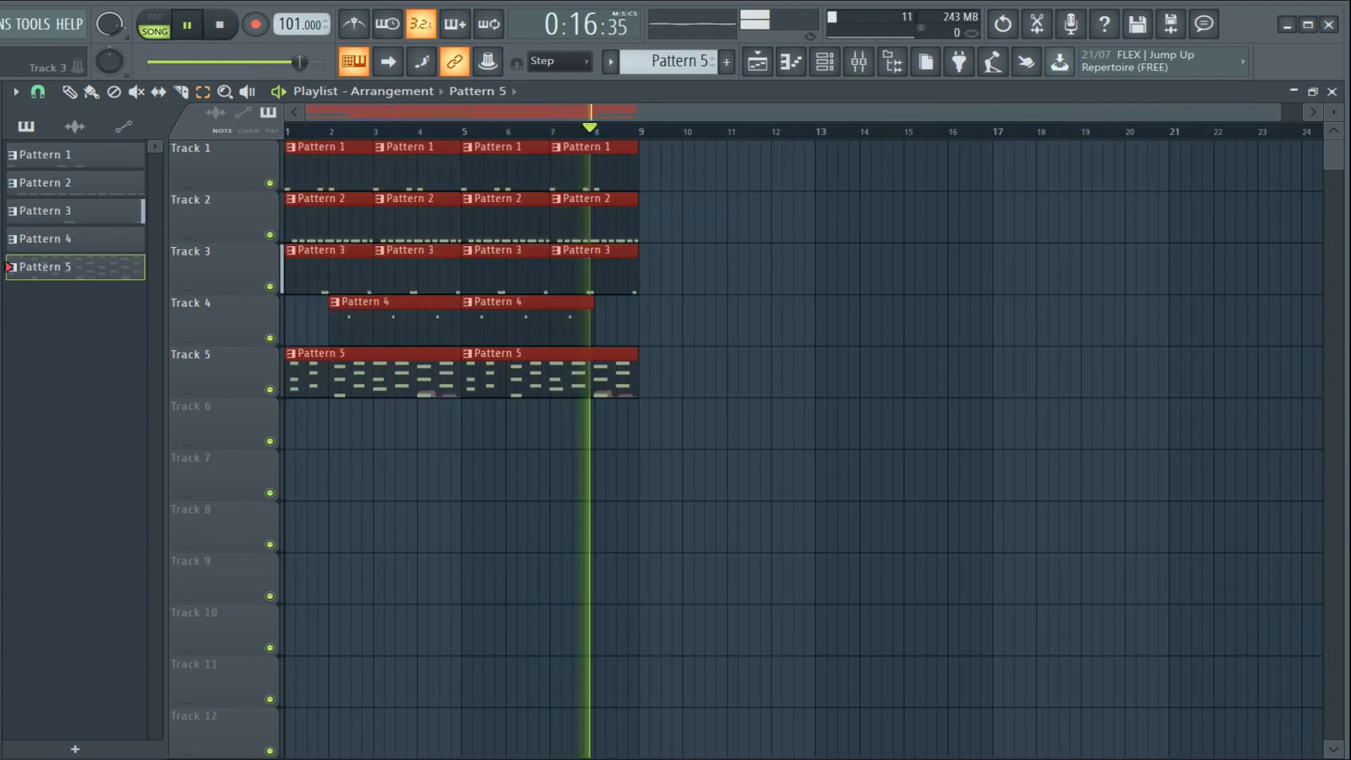
pyautogui.hotkey('ctrl', 'b')
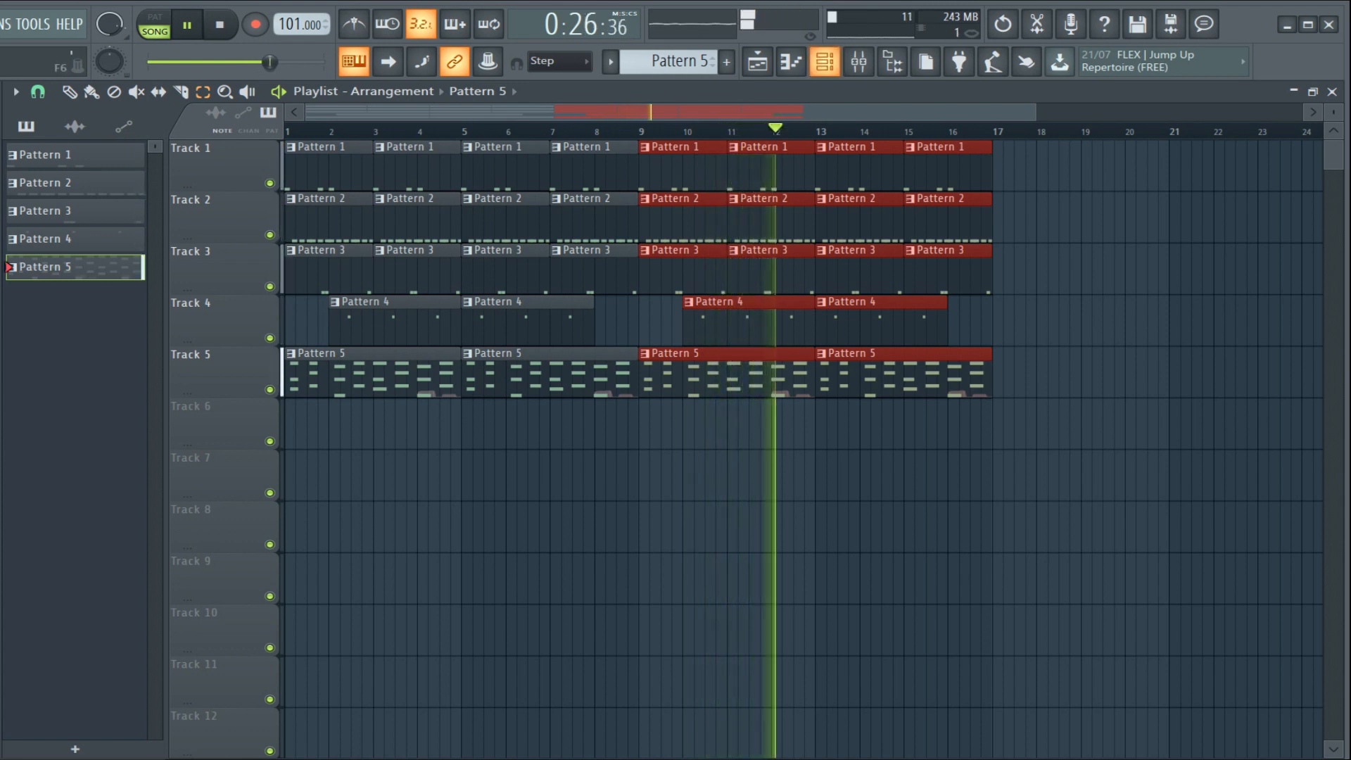
# Create Pattern 6, record a LEAD GUITAR melody into it while the song plays, and open its piano roll
pyautogui.click(825, 61)
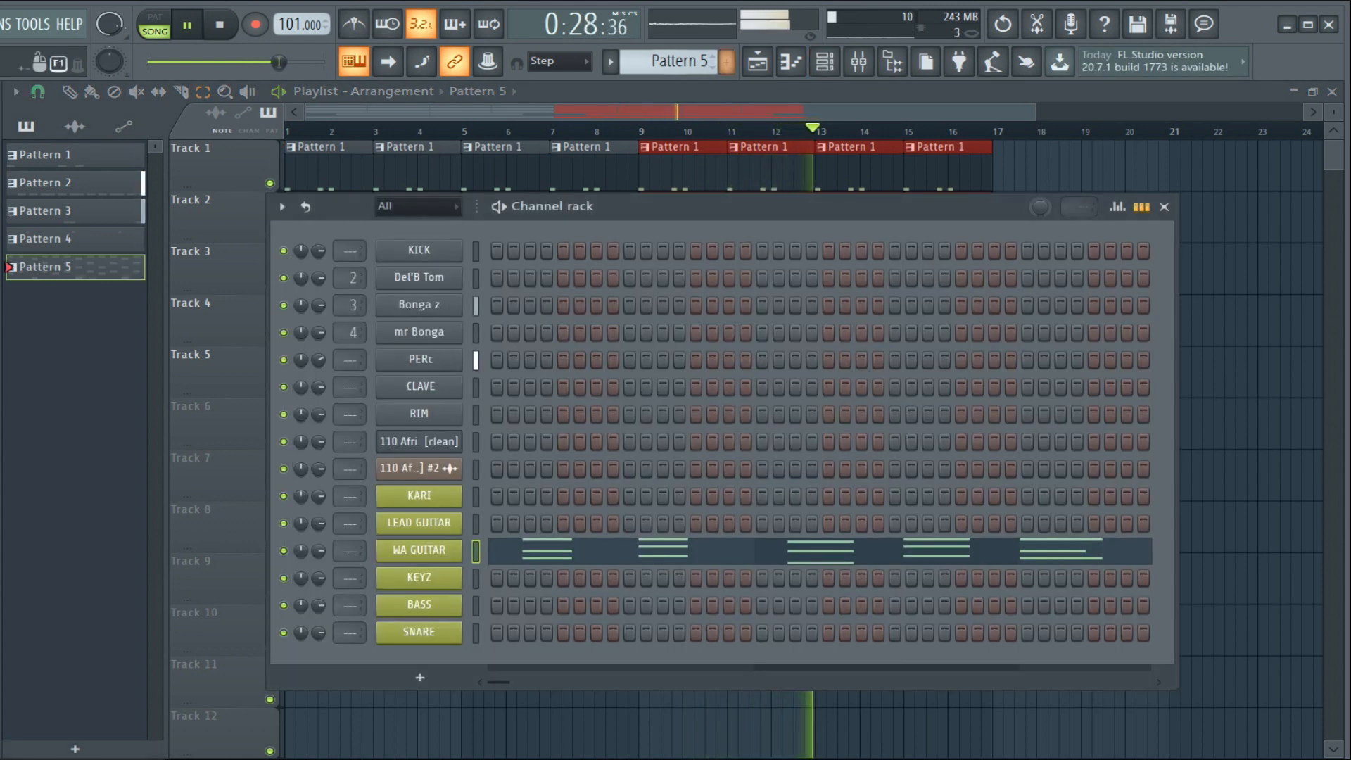
pyautogui.press('F4')
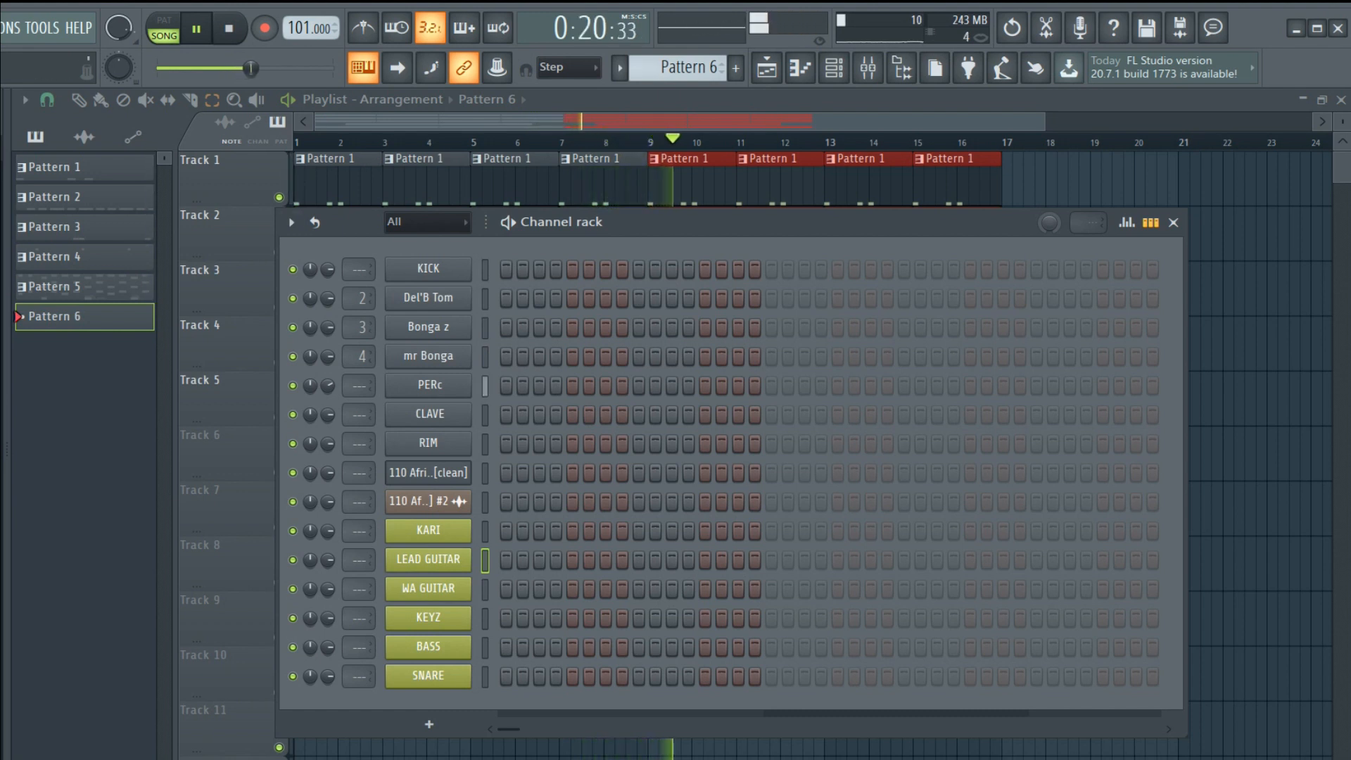
pyautogui.press('space')
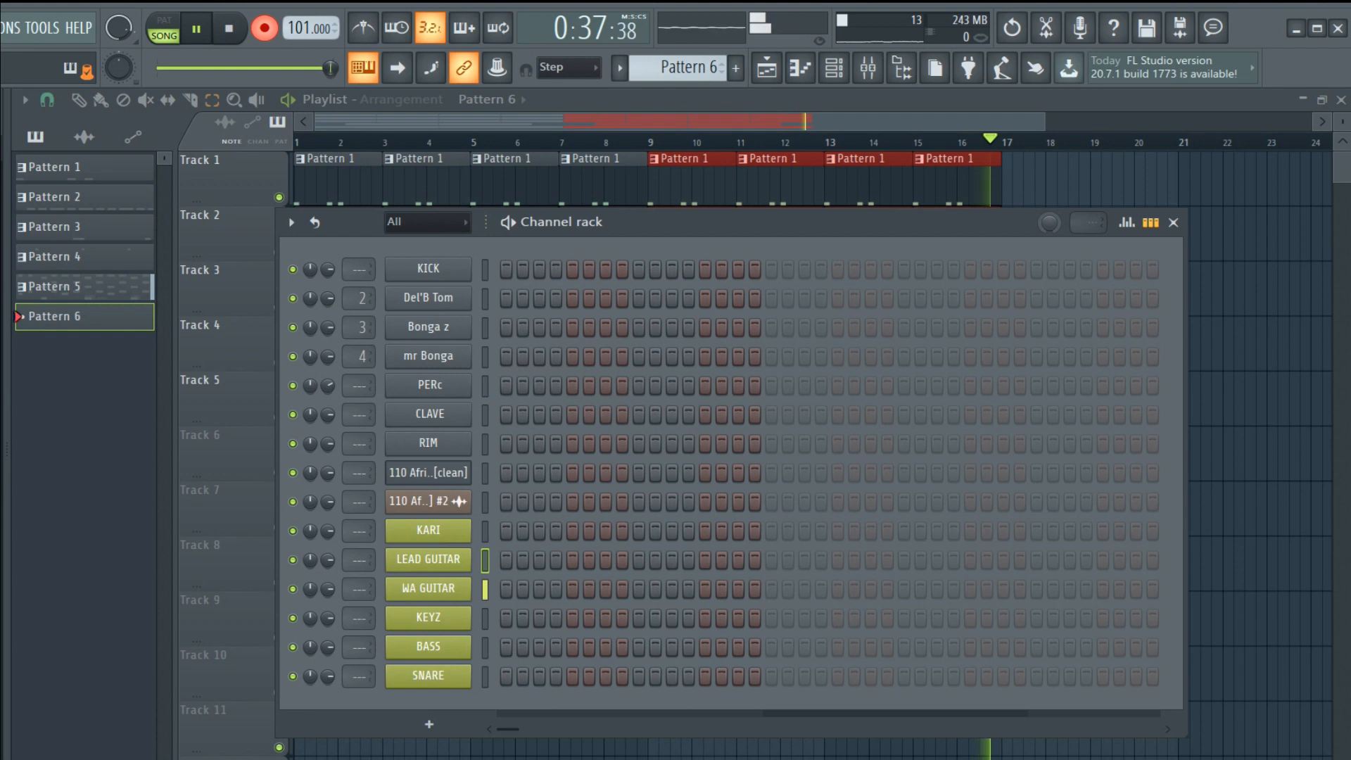
pyautogui.press('space')
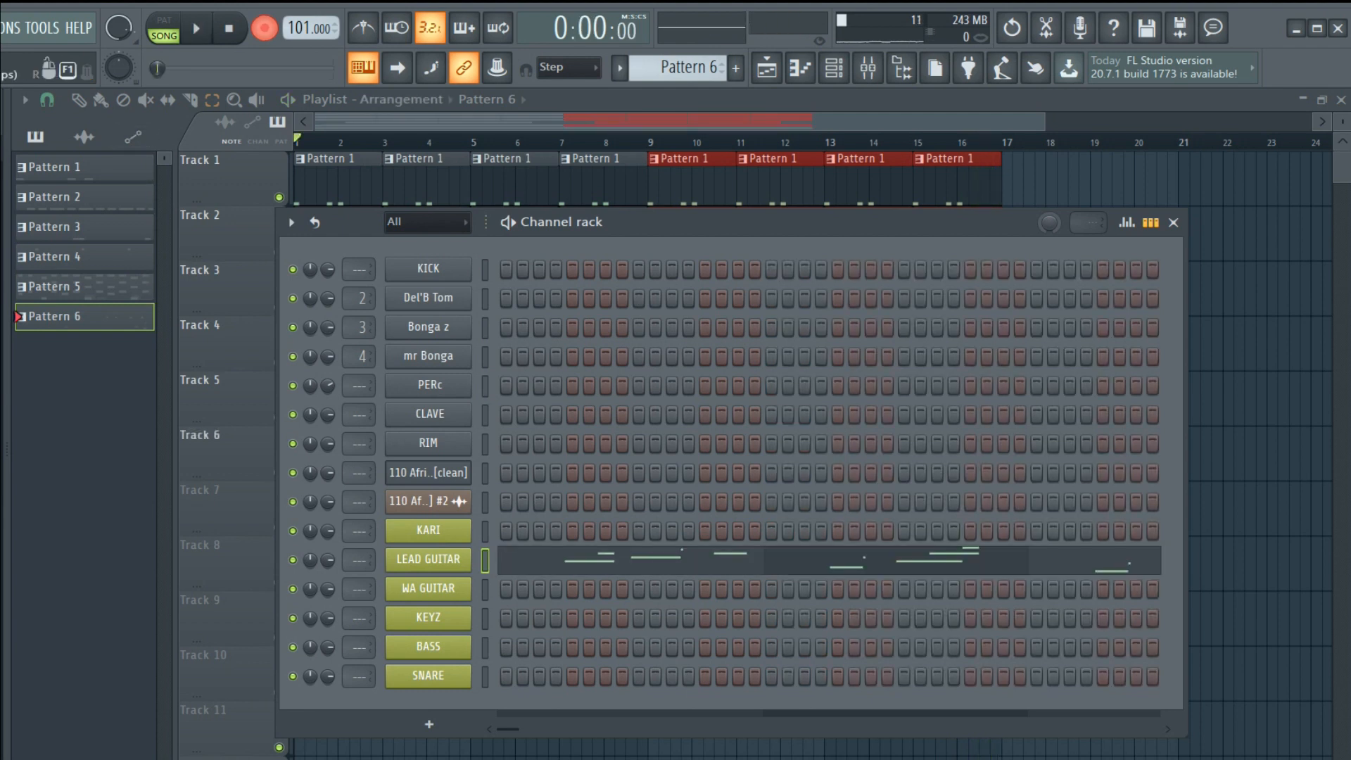
pyautogui.click(703, 561)
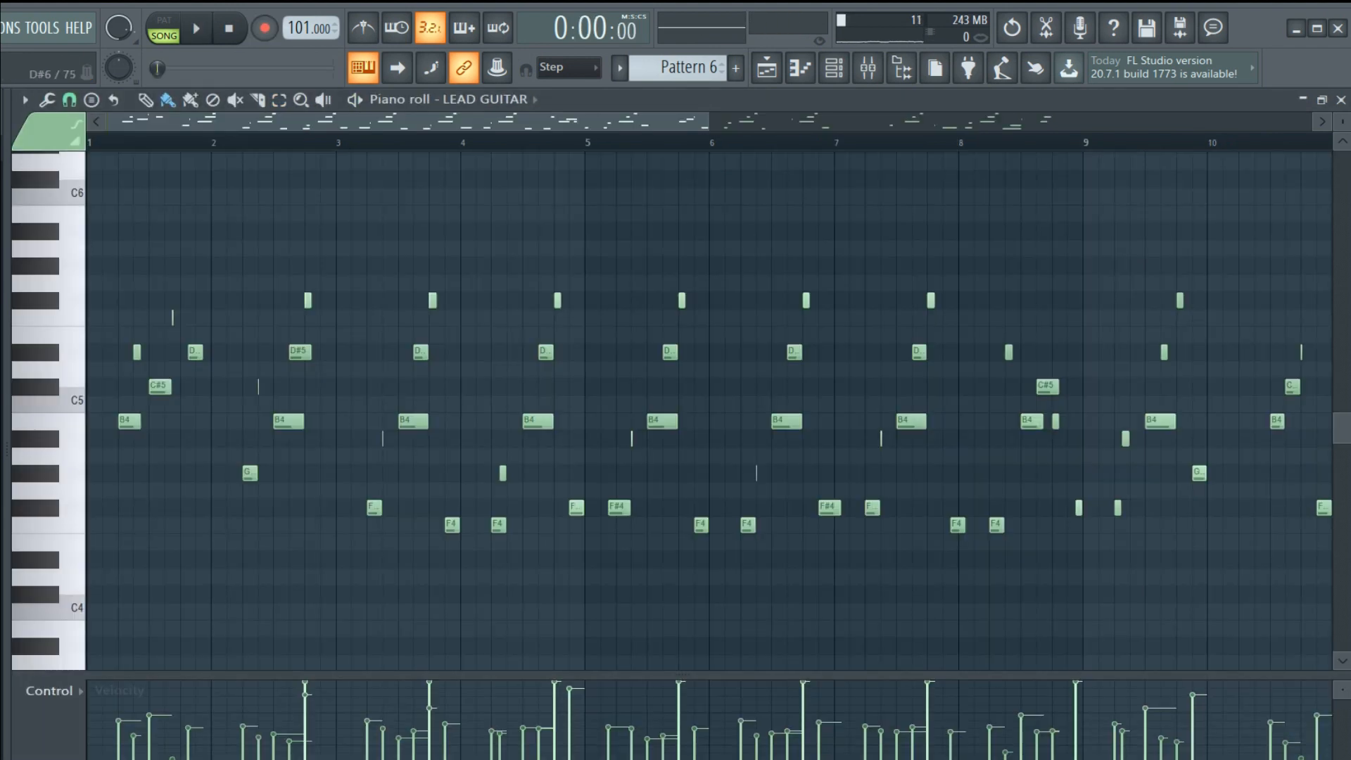
# Undo the LEAD GUITAR take, record a new melody over bars 1 to 4 of Pattern 6, and play it back
pyautogui.hotkey('ctrl', 'z')
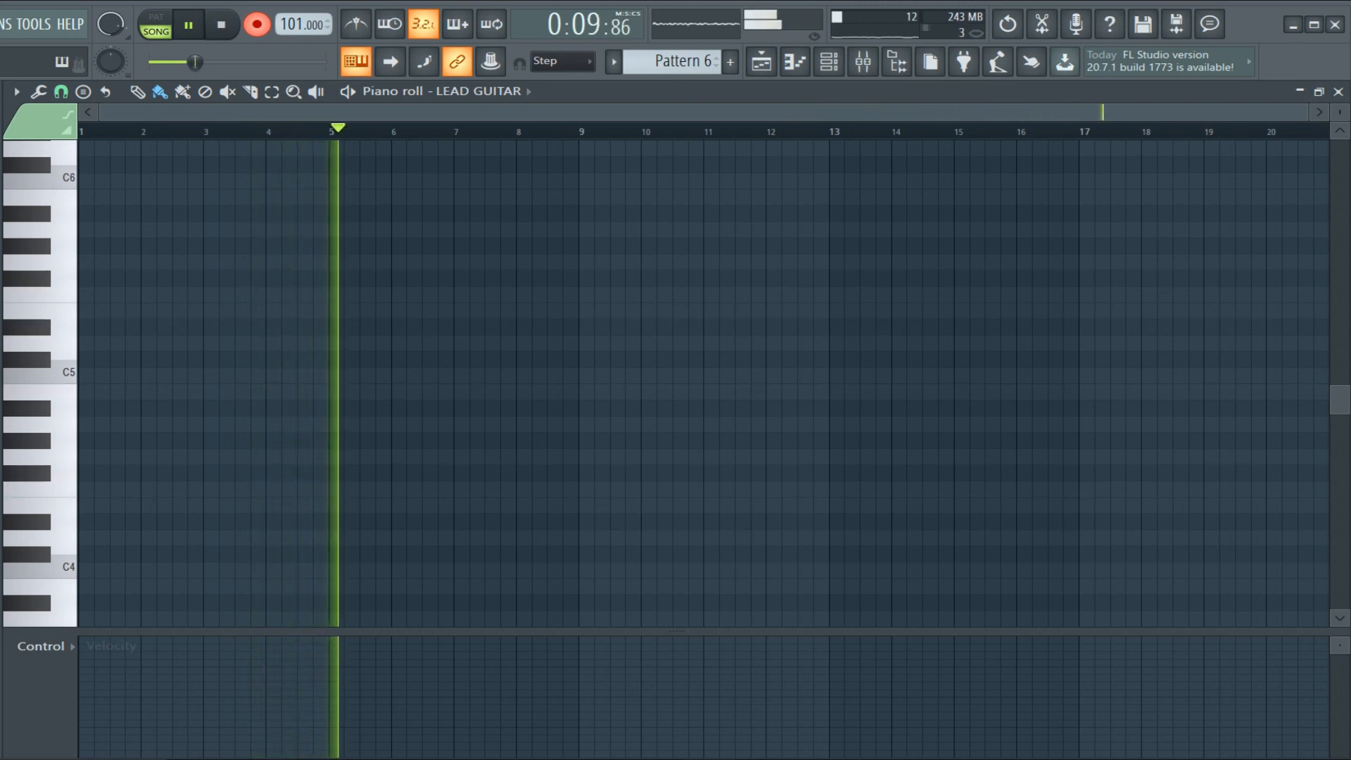
pyautogui.press('space')
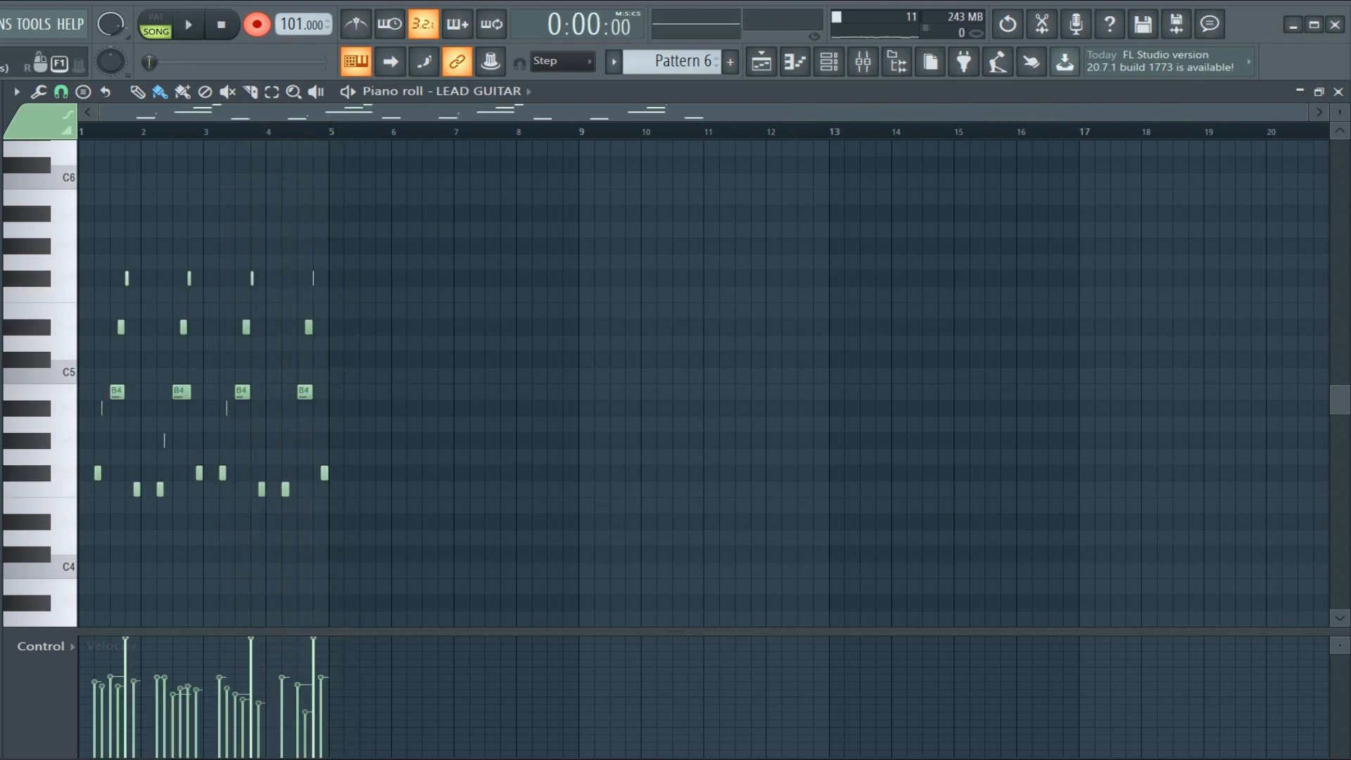
pyautogui.press('space')
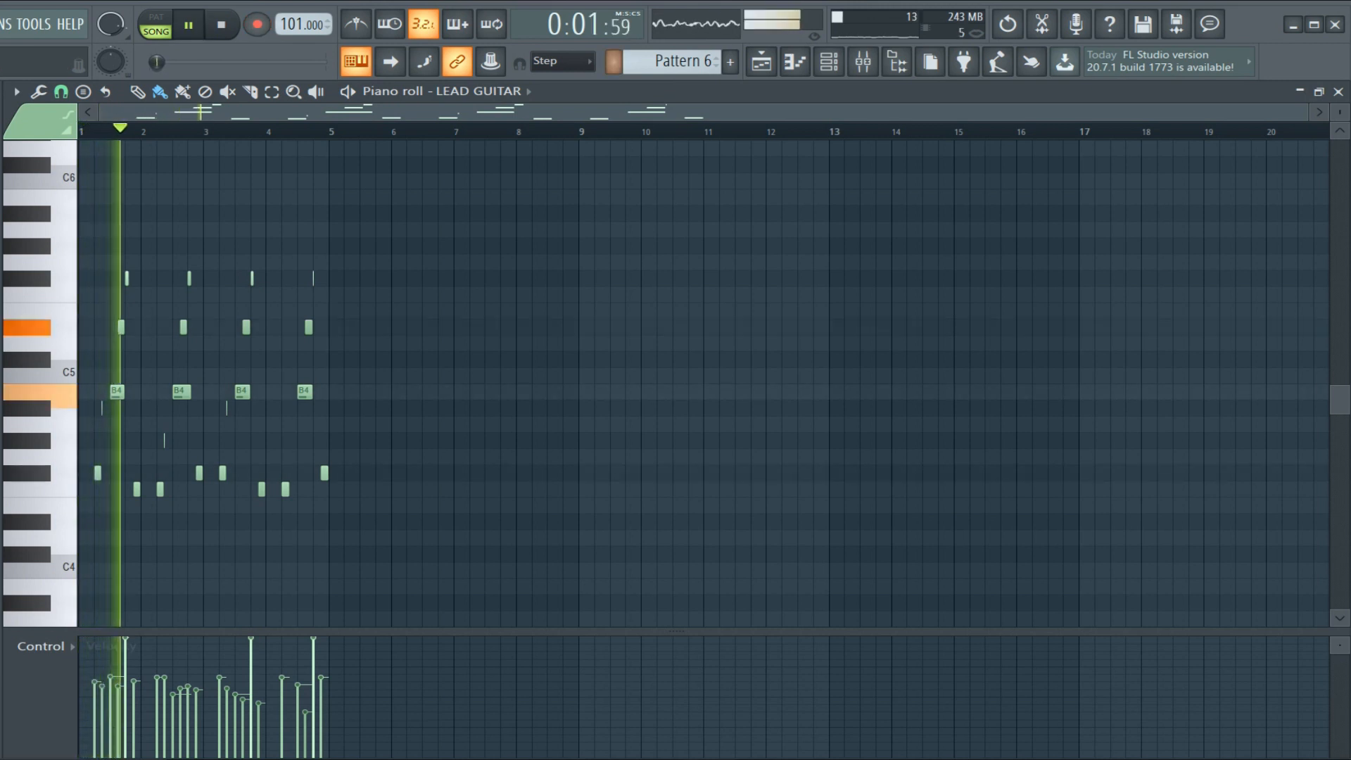
# Duplicate the Pattern 6 clip on Track 6 of the playlist three times to fill the arrangement up to bar 17
pyautogui.press('F5')
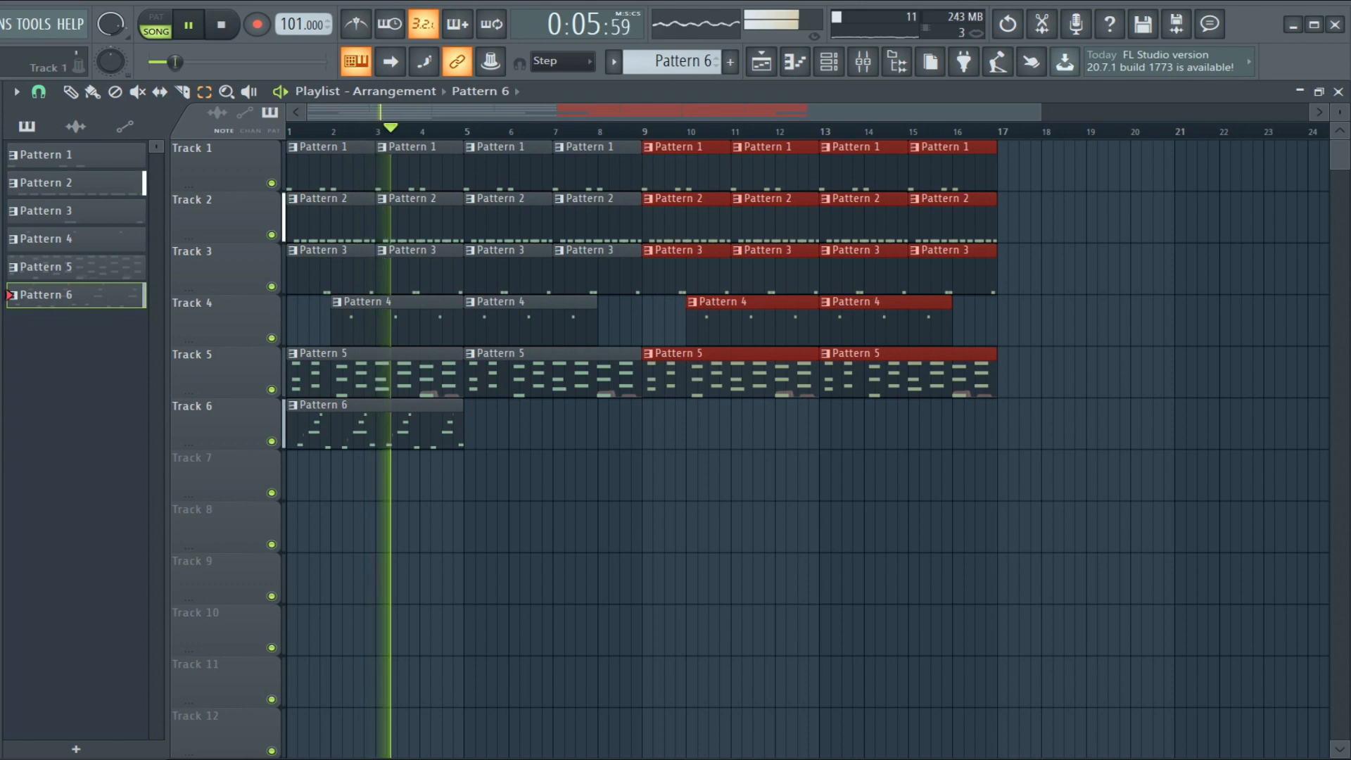
pyautogui.click(375, 423)
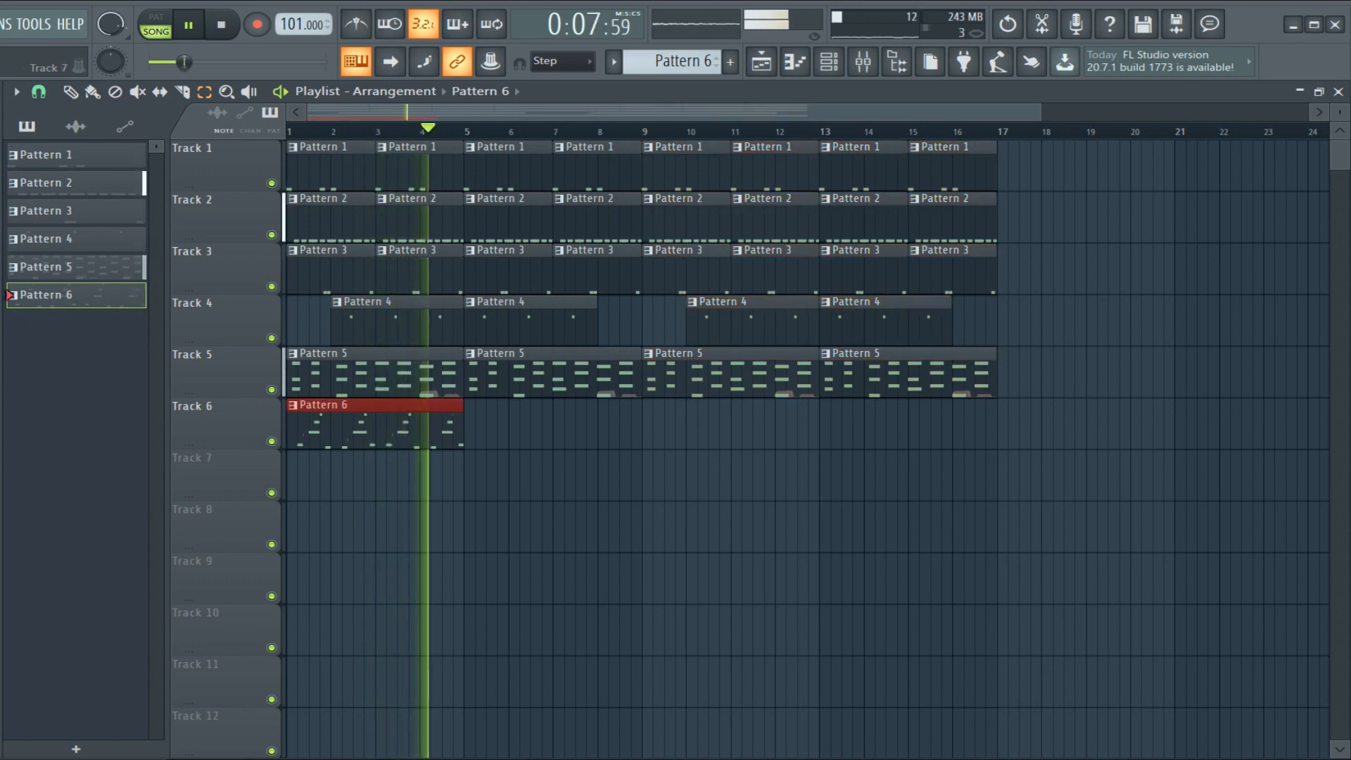
pyautogui.hotkey('ctrl', 'b')
pyautogui.hotkey('ctrl', 'b')
pyautogui.hotkey('ctrl', 'b')
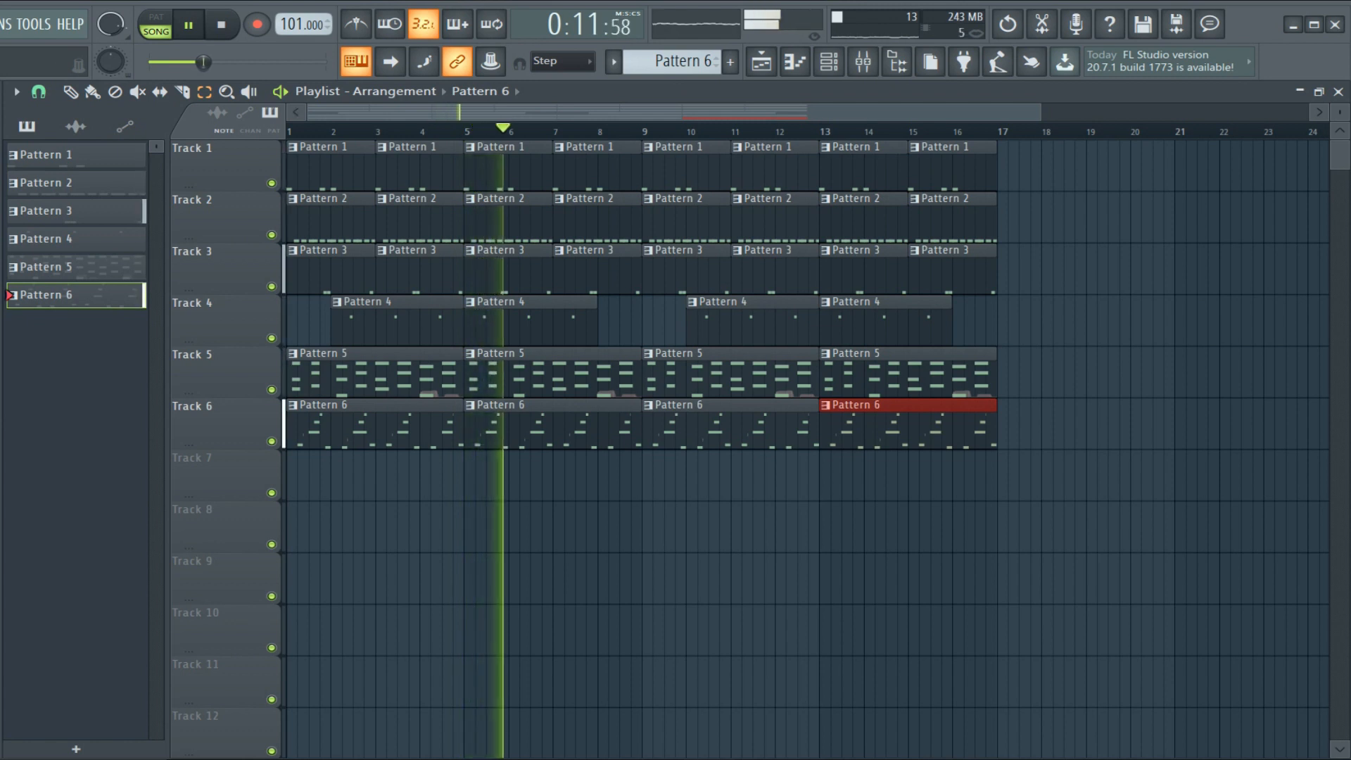
# Shorten the B4 note in bar 1 of the LEAD GUITAR melody so it ends where D#5 starts, and replay
pyautogui.press('F7')
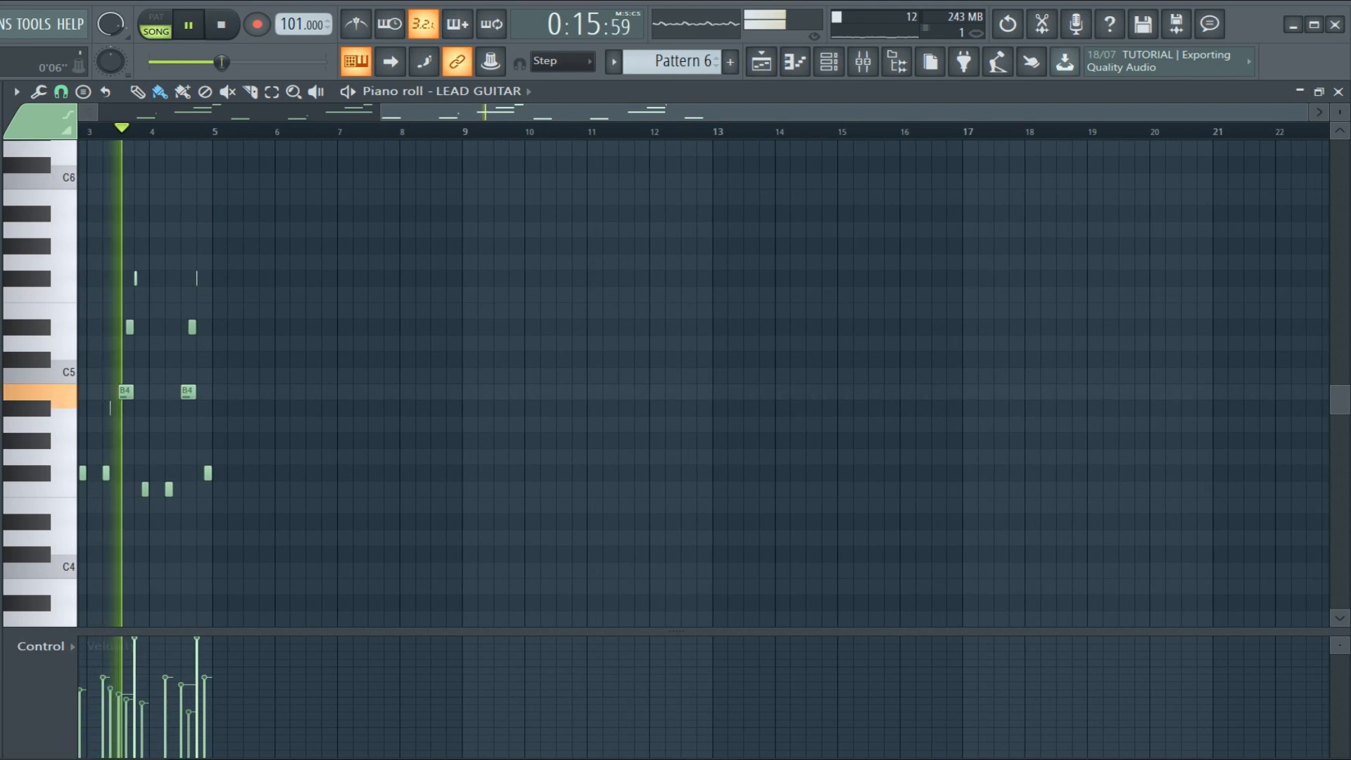
pyautogui.scroll(4, 169, 113)
pyautogui.scroll(2, 169, 113)
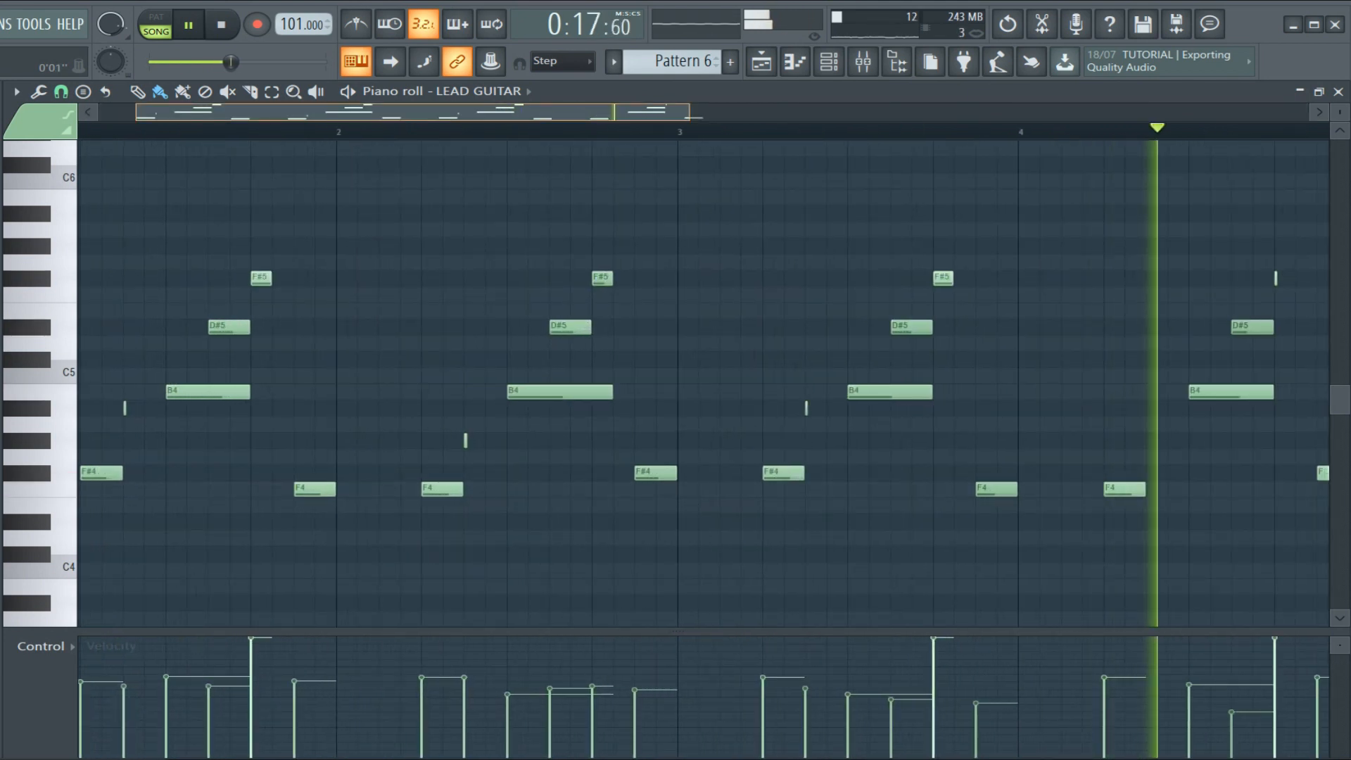
pyautogui.press('space')
pyautogui.press('space')
pyautogui.scroll(4, 186, 422)
pyautogui.press('space')
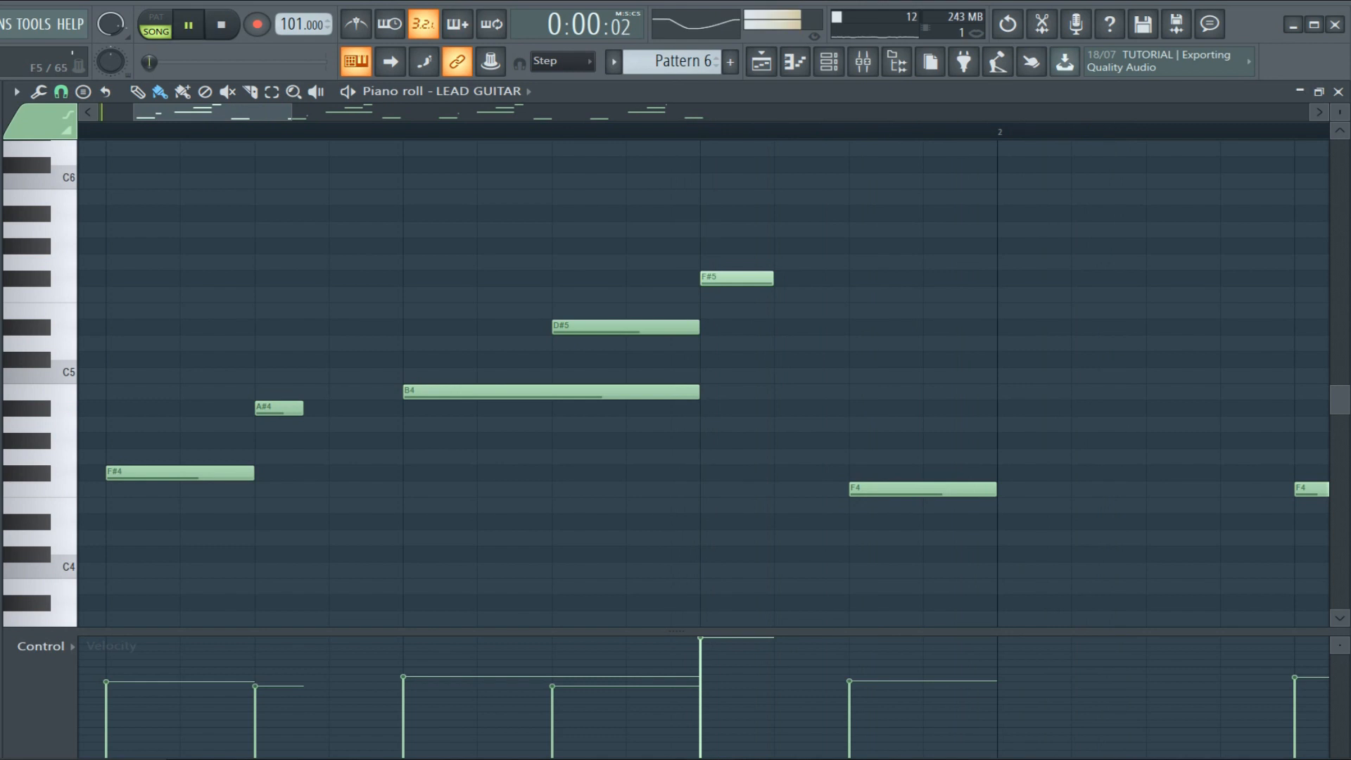
pyautogui.press('space')
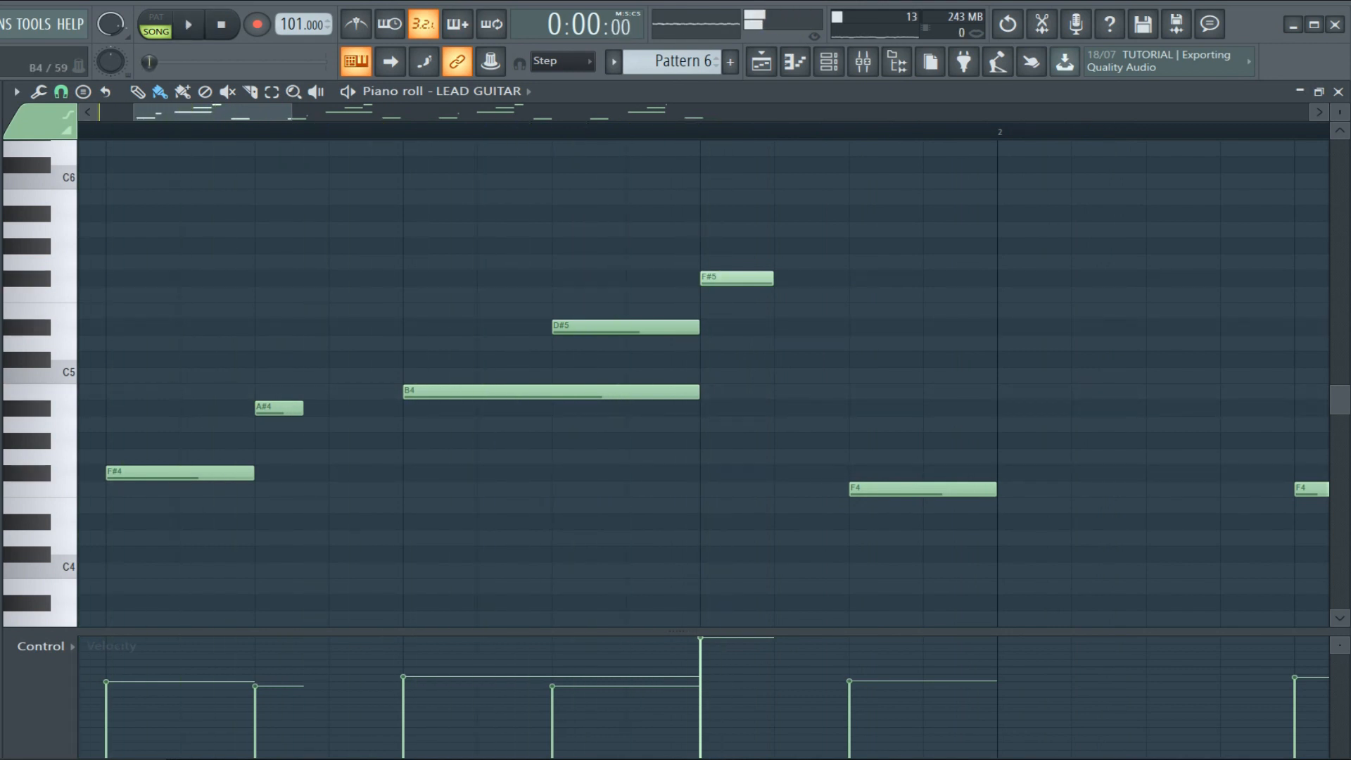
pyautogui.moveTo(697, 392); pyautogui.dragTo(552, 392)
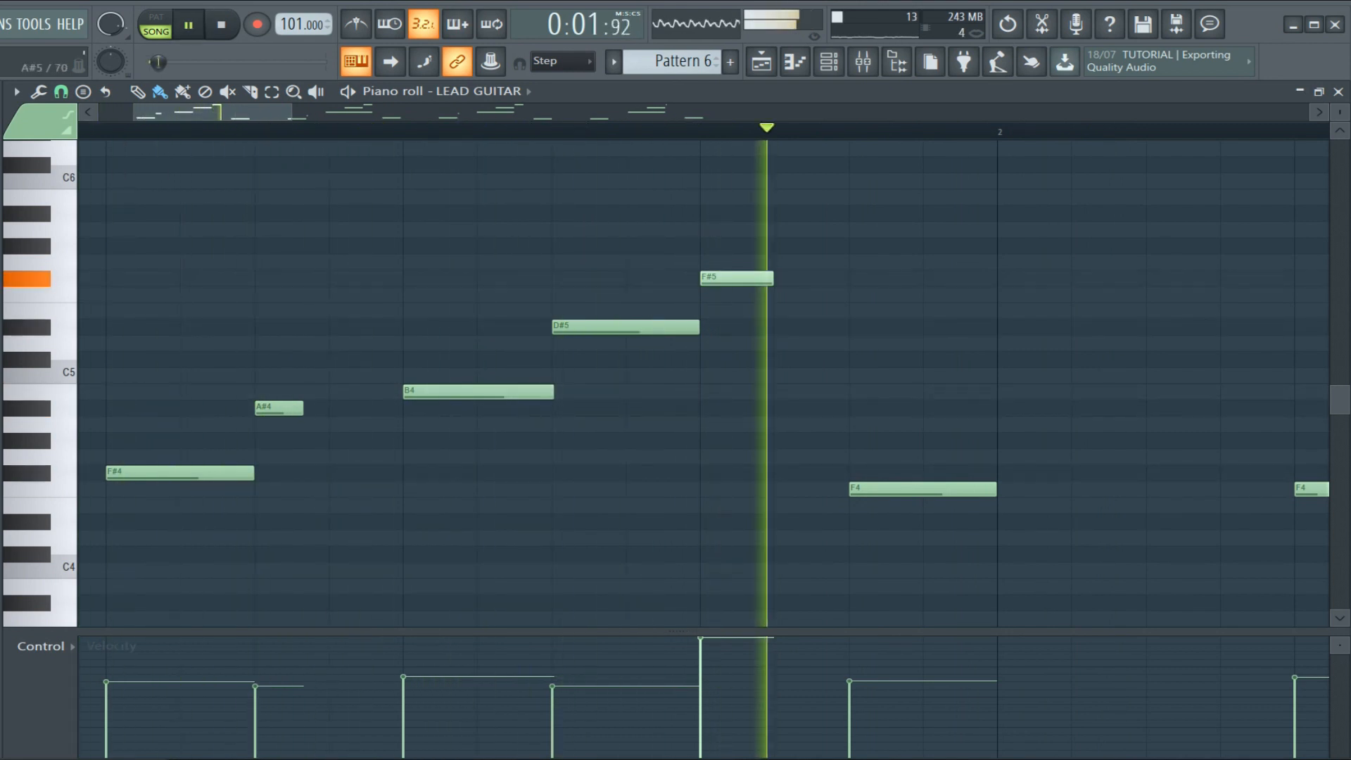
pyautogui.scroll(-4, 767, 457)
pyautogui.press('space')
pyautogui.press('space')
# Try to trim the start of the short G#4 note in bar 2 of the LEAD GUITAR melody, and undo the edit
pyautogui.moveTo(784, 441); pyautogui.dragTo(788, 442)
pyautogui.press('space')
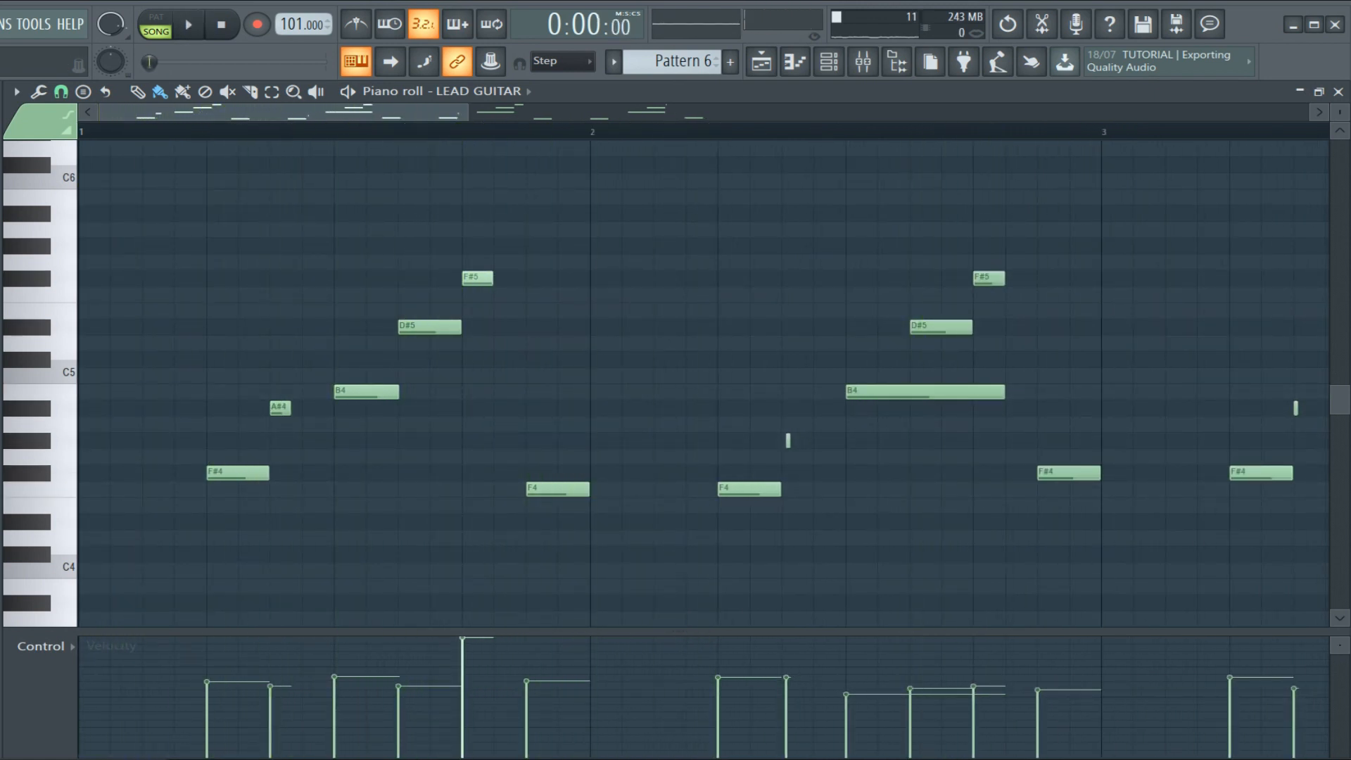
pyautogui.click(0, 24)
pyautogui.click(7, 49)
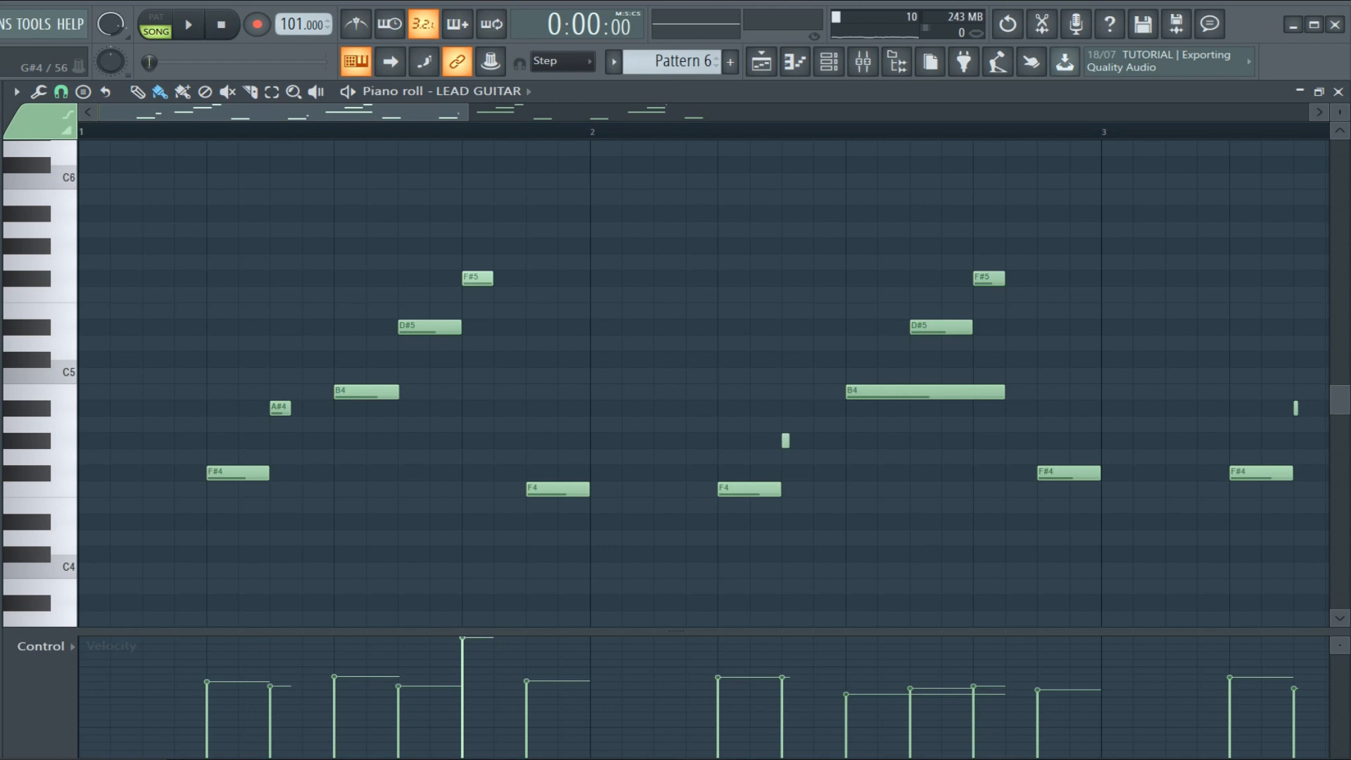
# Play back the LEAD GUITAR melody and shorten the B4 note in bar 2 so it ends around the start of D#5
pyautogui.press('space')
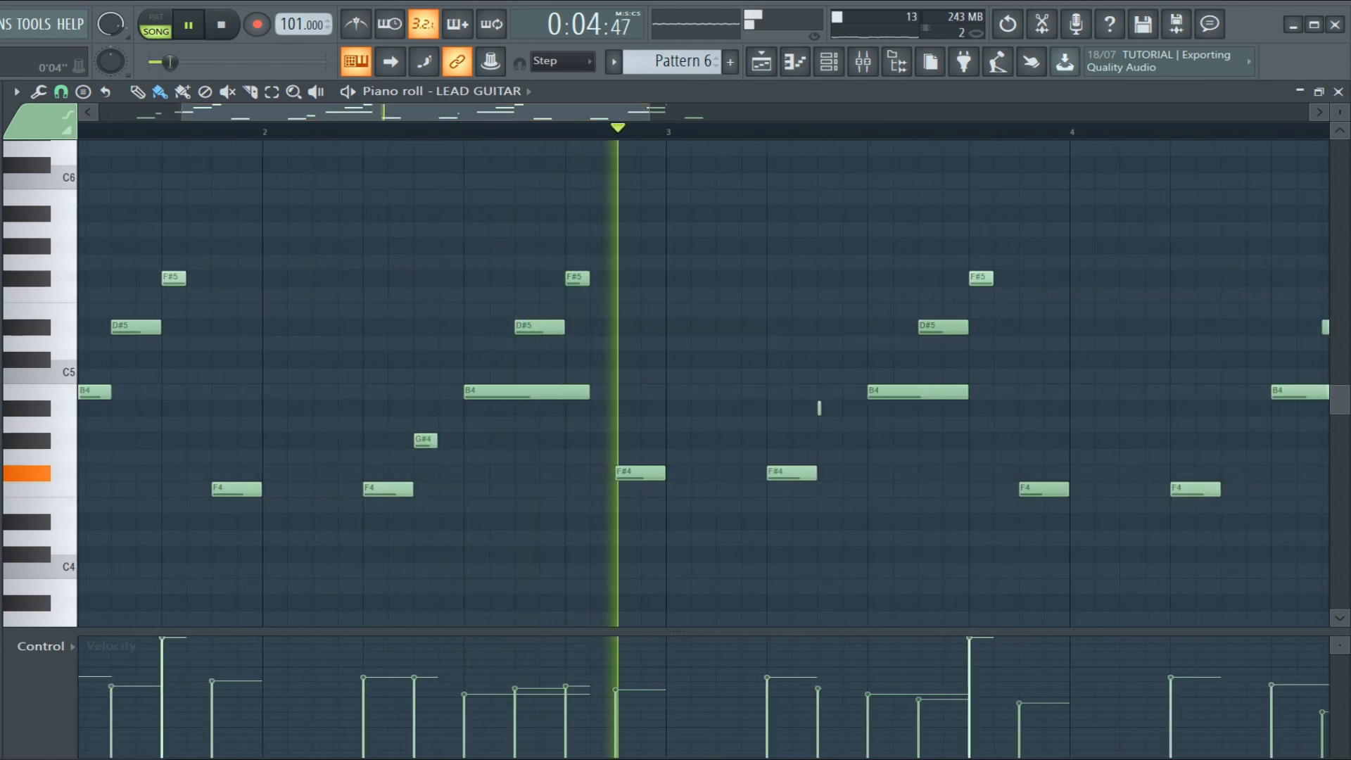
pyautogui.press('space')
pyautogui.press('space')
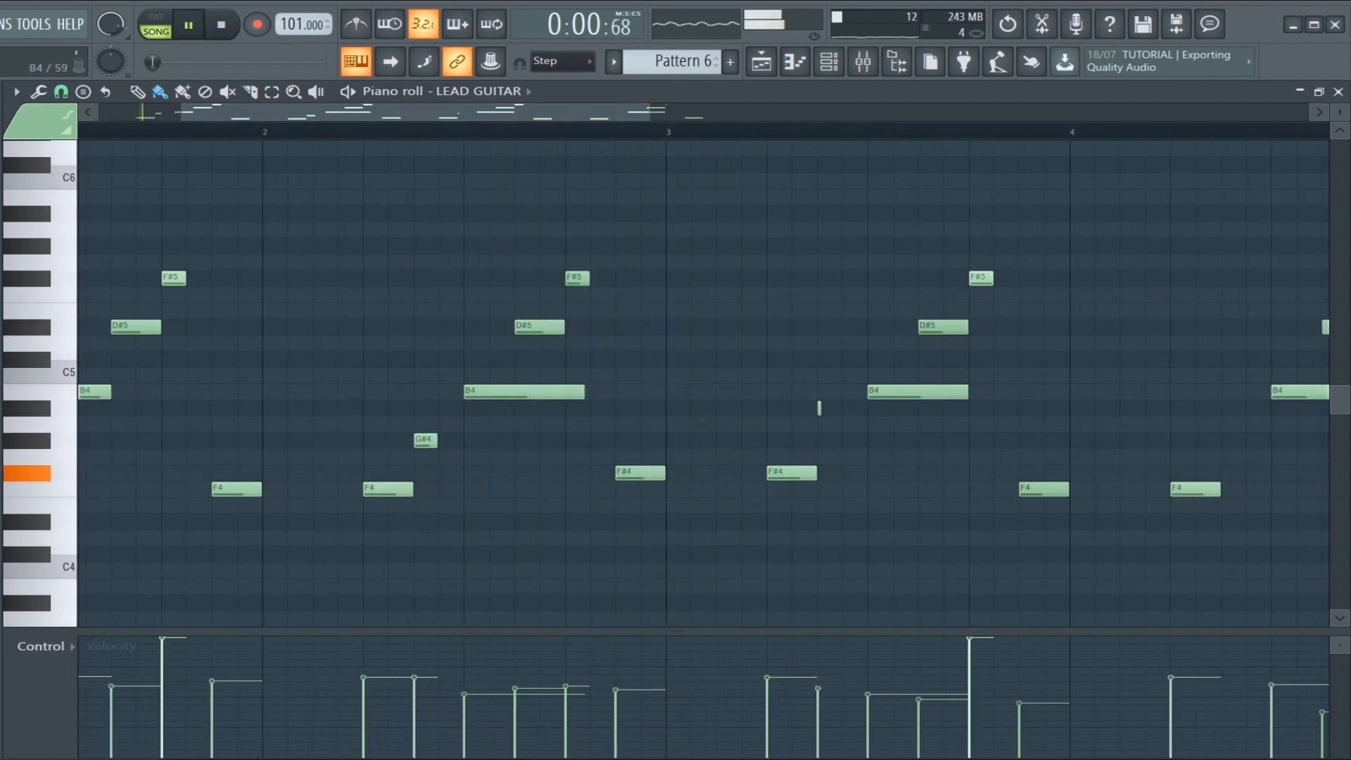
pyautogui.moveTo(583, 392); pyautogui.dragTo(520, 392)
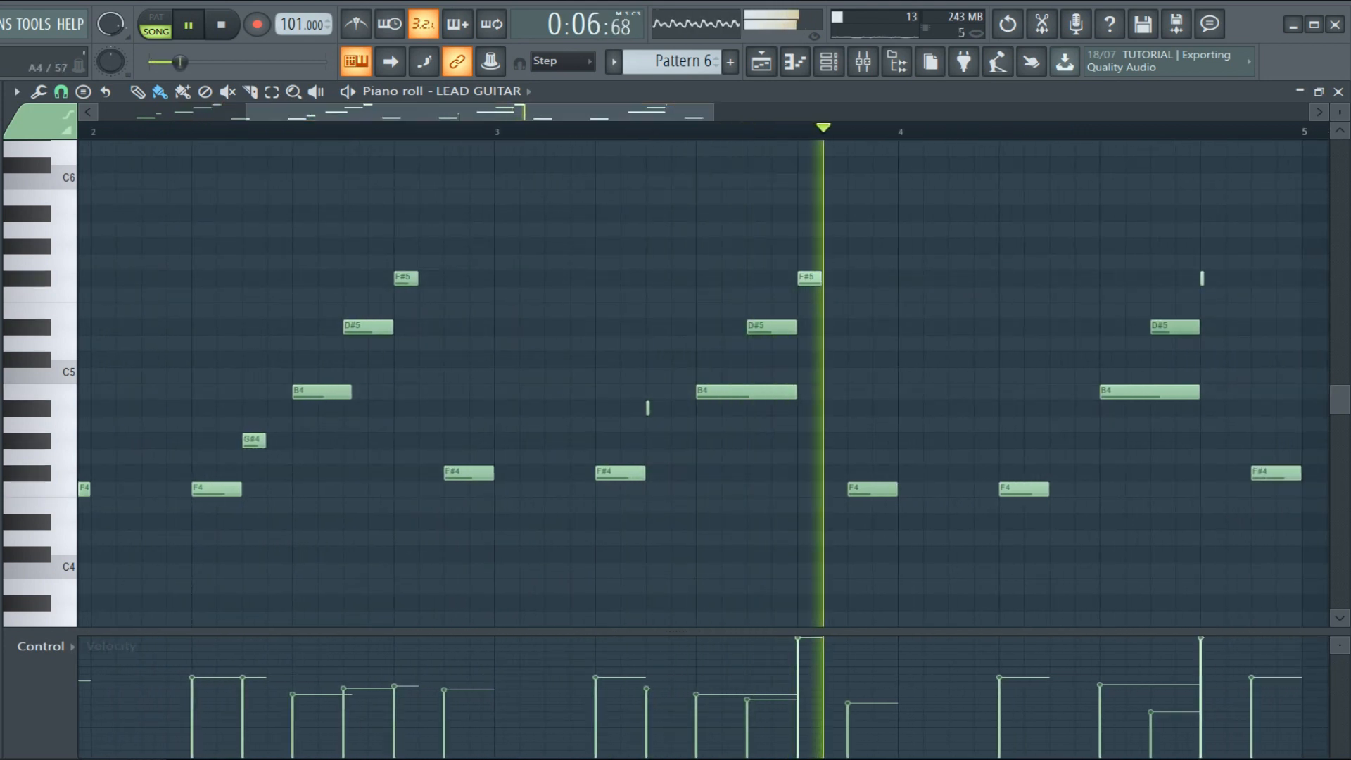
# Lengthen the short A#4 note in bar 3 of the LEAD GUITAR melody, keeping its start position
pyautogui.moveTo(647, 408); pyautogui.dragTo(660, 407)
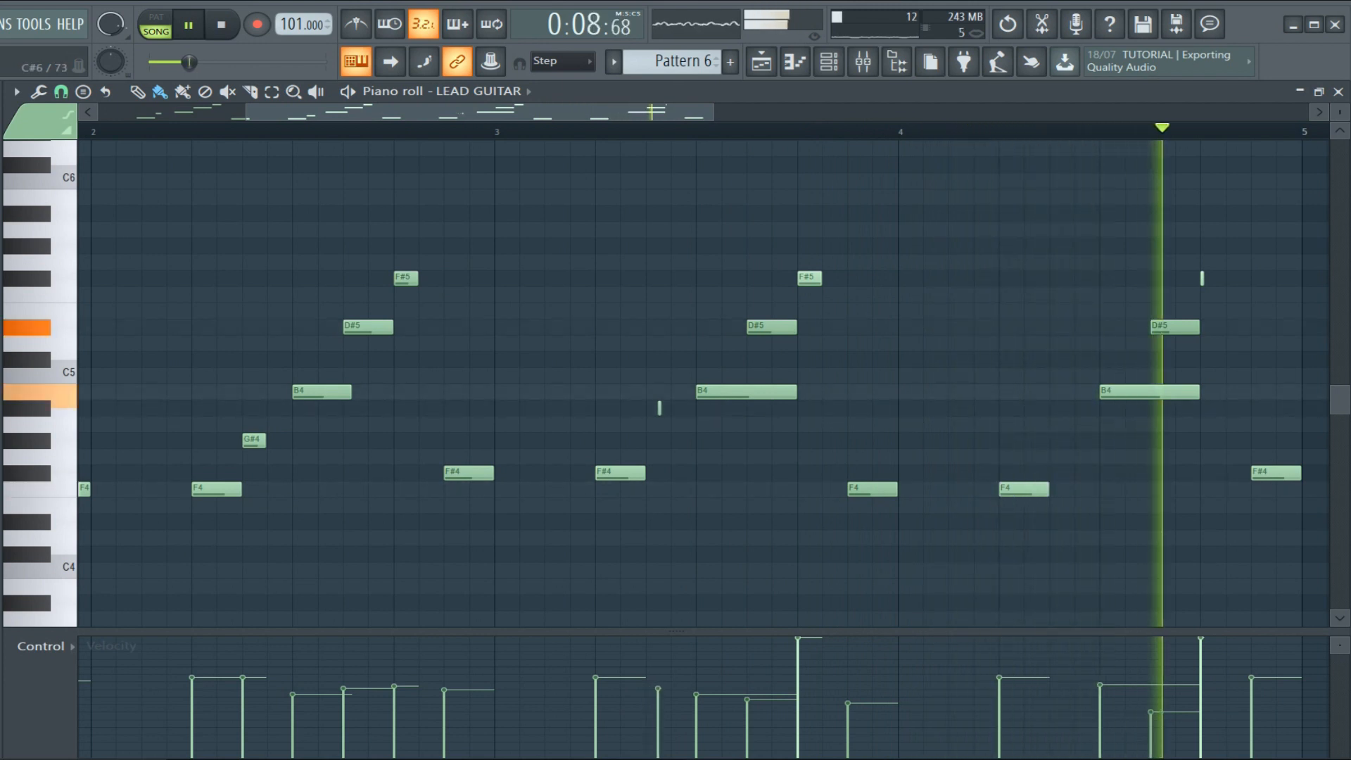
pyautogui.hotkey('ctrl', 'z')
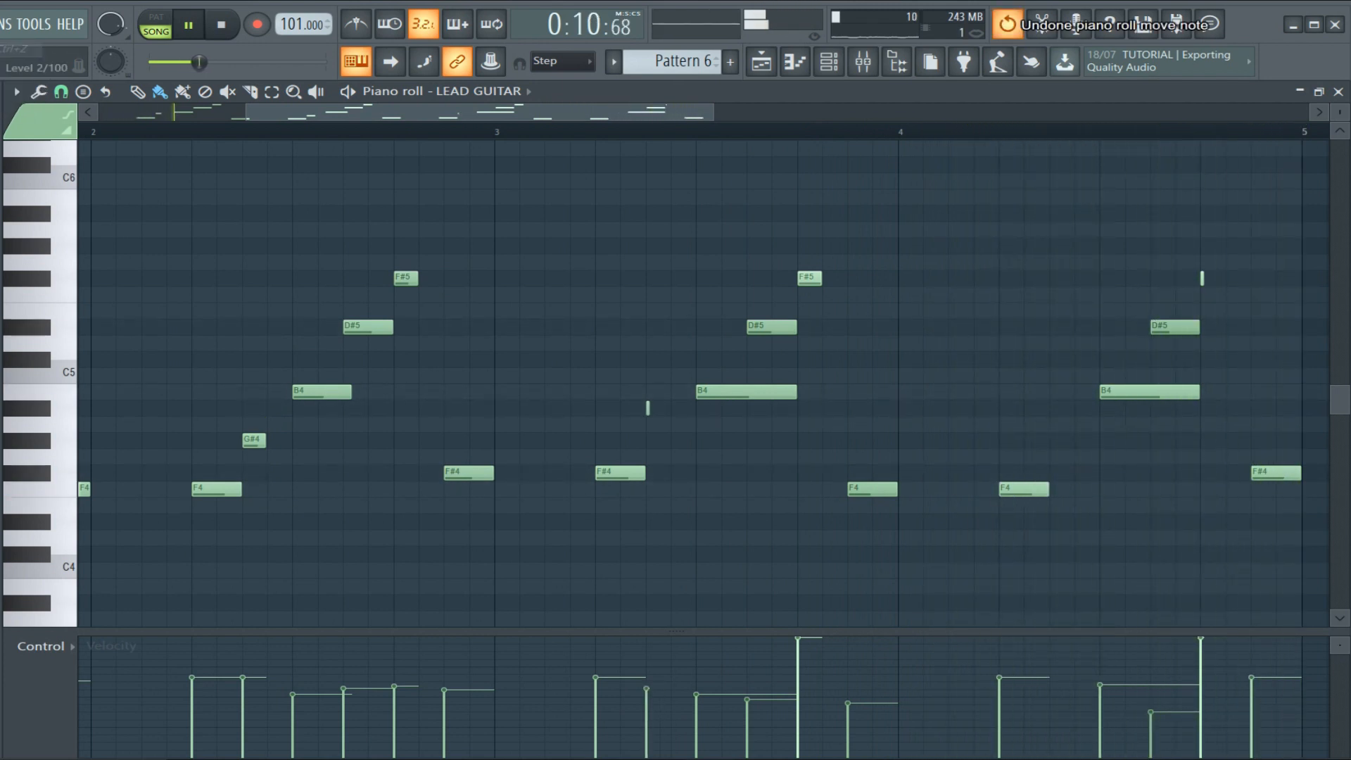
pyautogui.scroll(4, 668, 409)
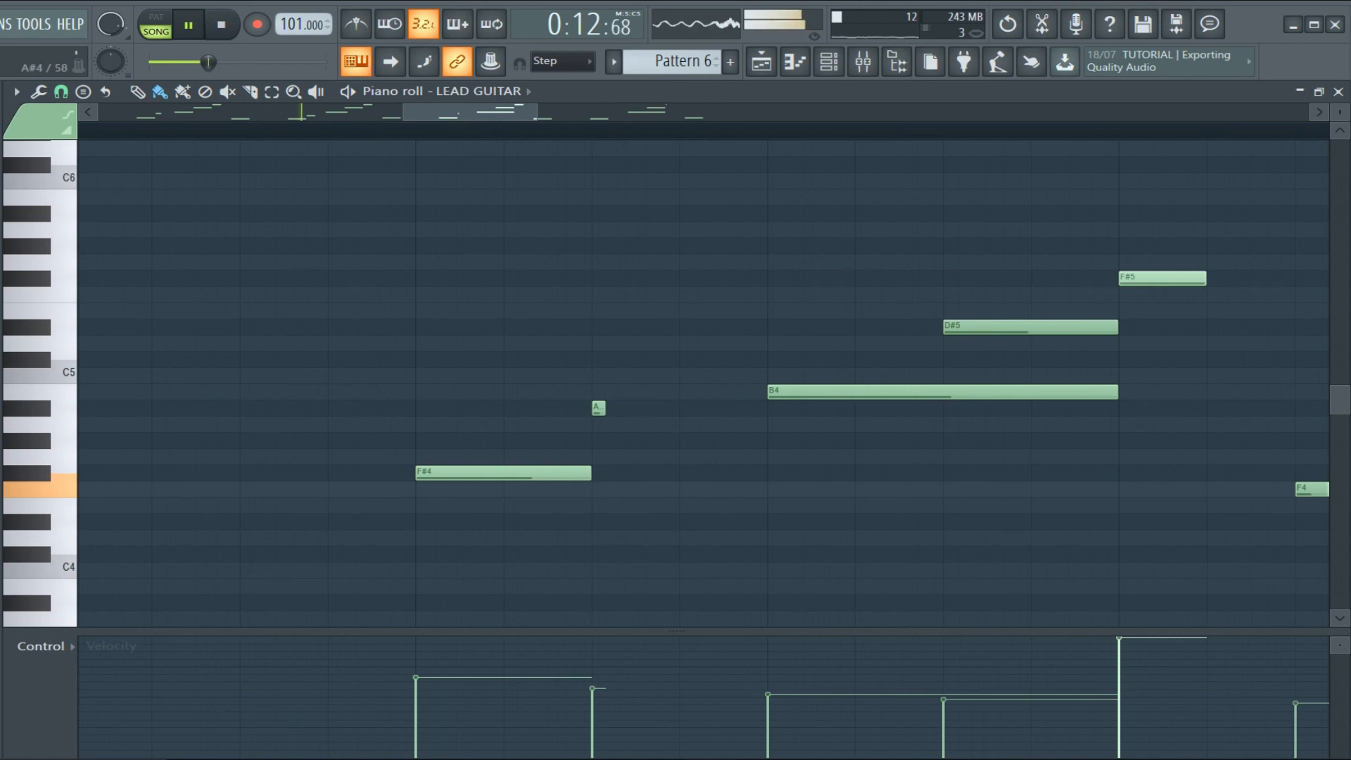
pyautogui.moveTo(604, 408); pyautogui.dragTo(627, 408)
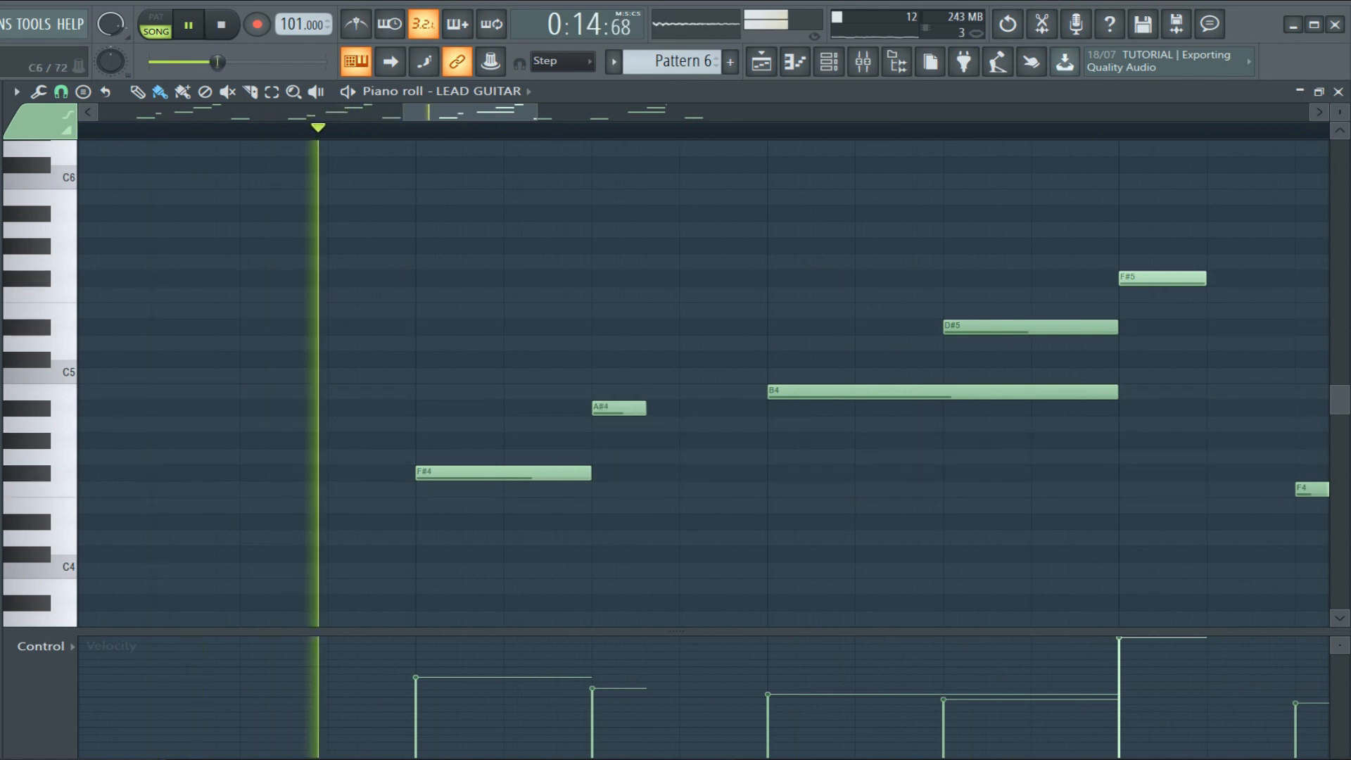
# Lengthen the very short F#5 note in bar 4 of the LEAD GUITAR melody
pyautogui.scroll(-6, 668, 408)
pyautogui.scroll(4, 820, 408)
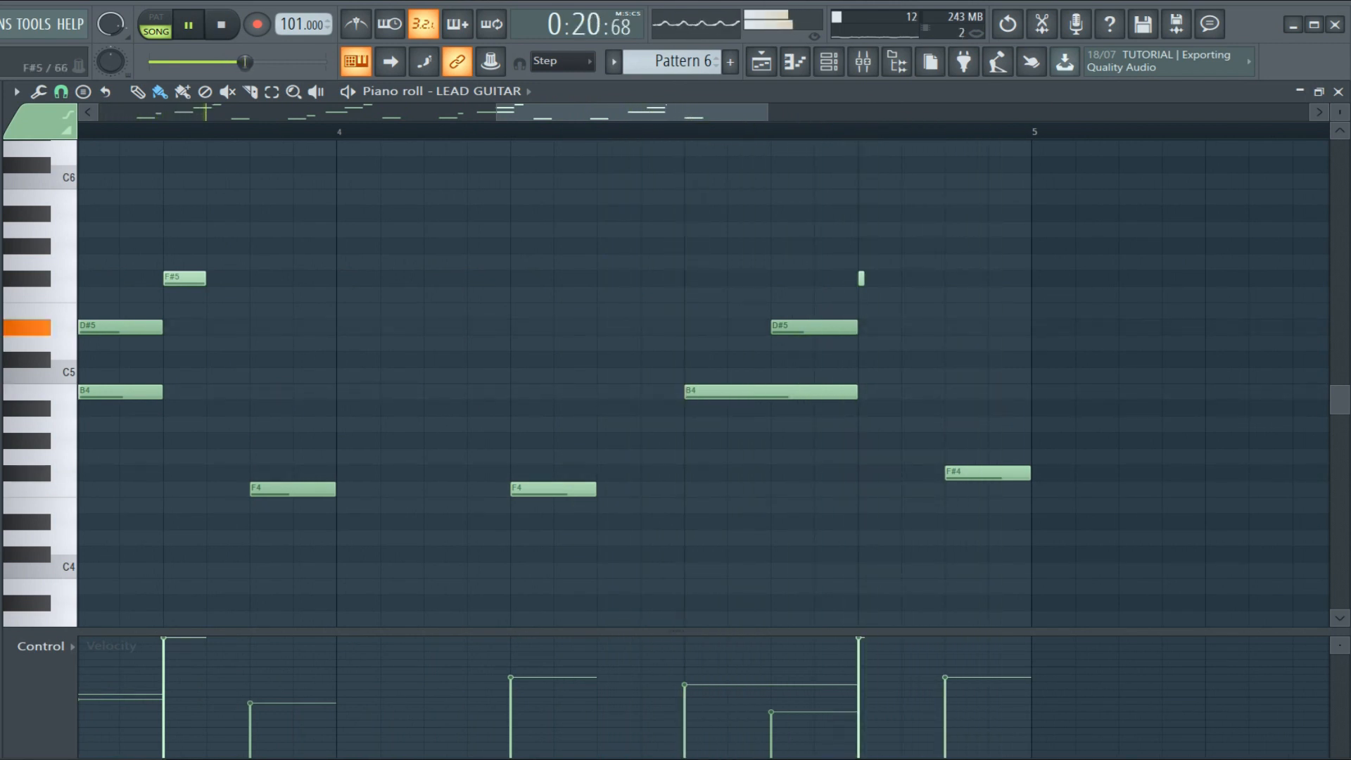
pyautogui.moveTo(864, 279); pyautogui.dragTo(884, 278)
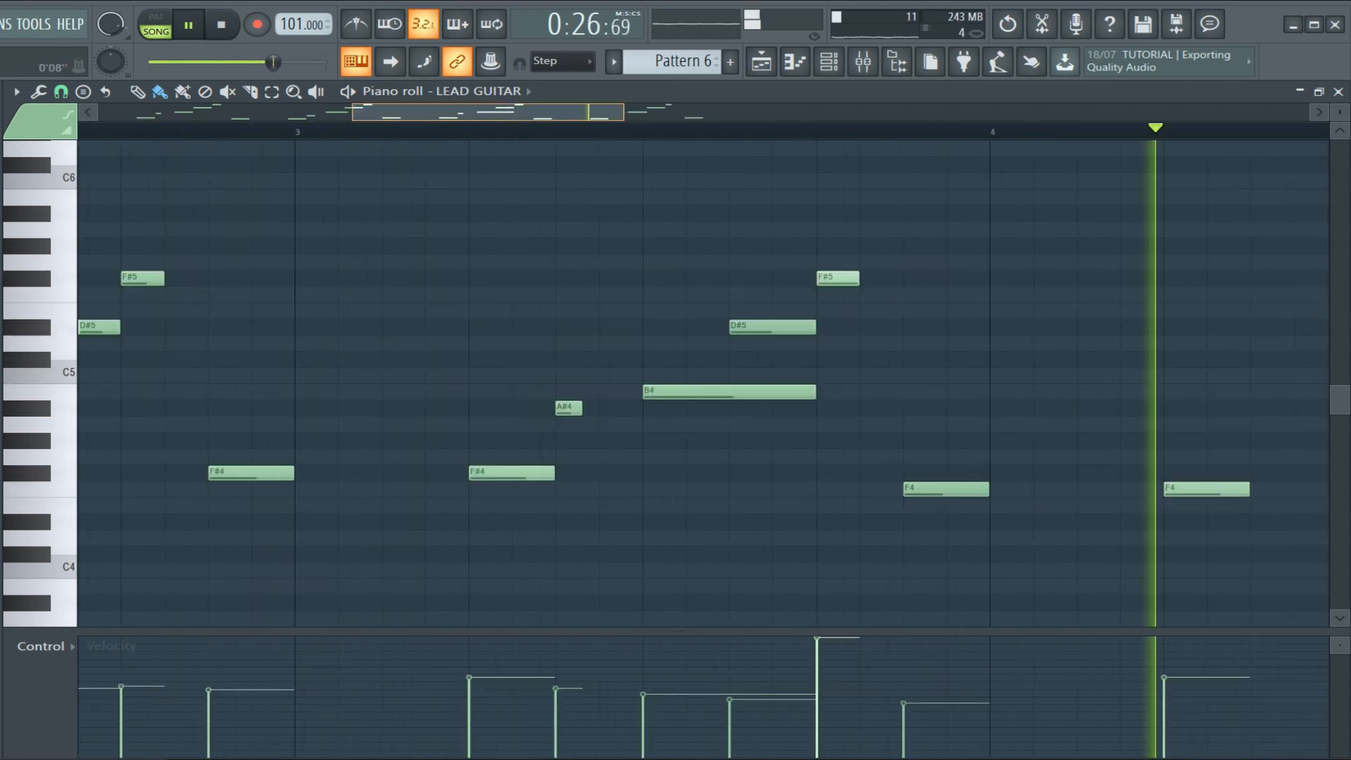
# Set the piano roll snap to 1/6 beat for the LEAD GUITAR melody
pyautogui.click(61, 91)
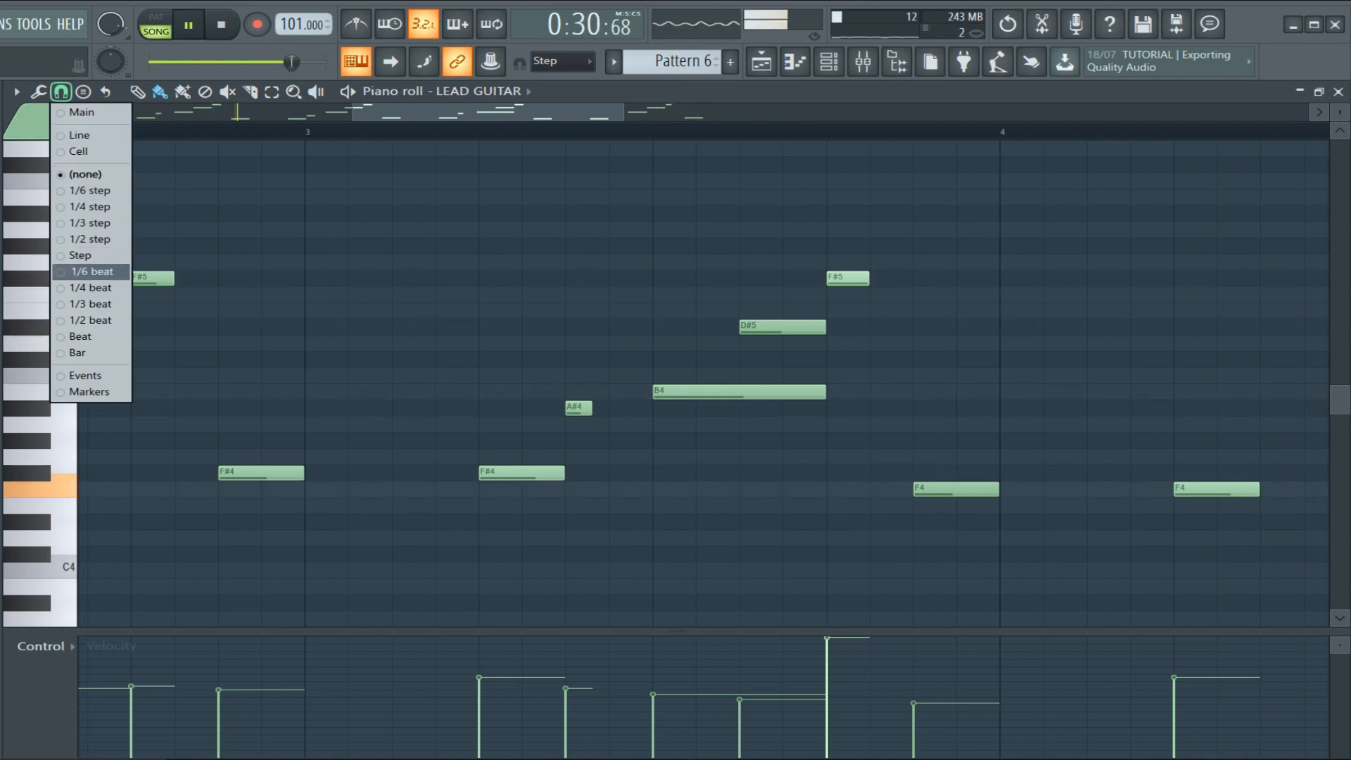
pyautogui.click(92, 271)
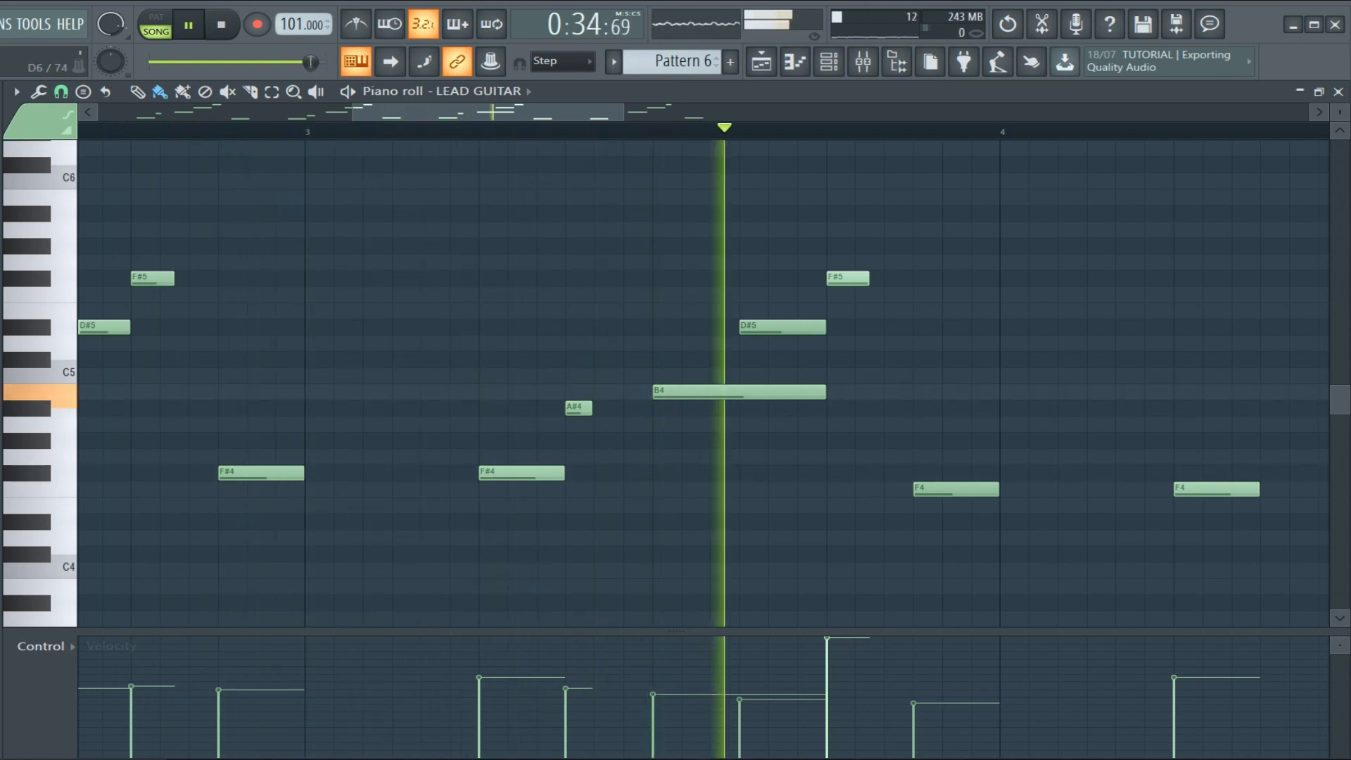
pyautogui.scroll(-5, 770, 190)
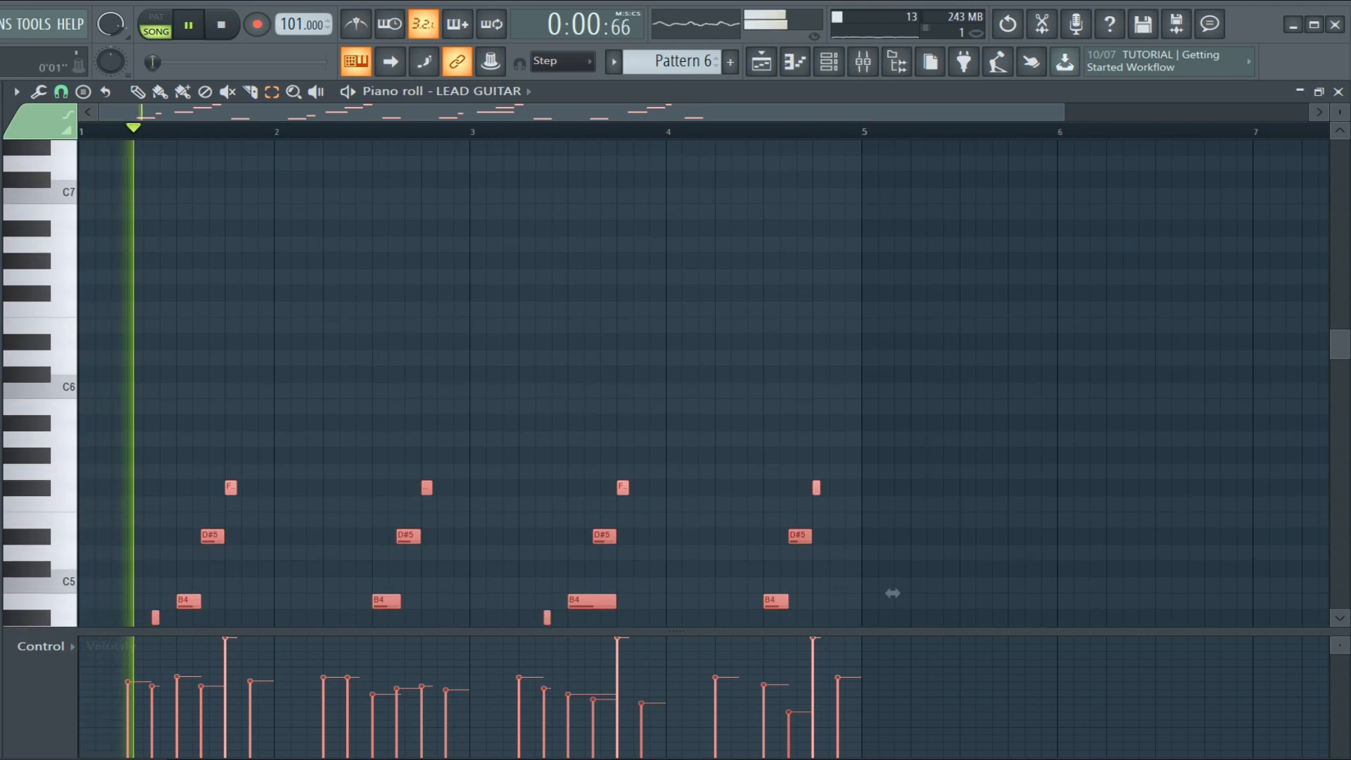
pyautogui.click(62, 91)
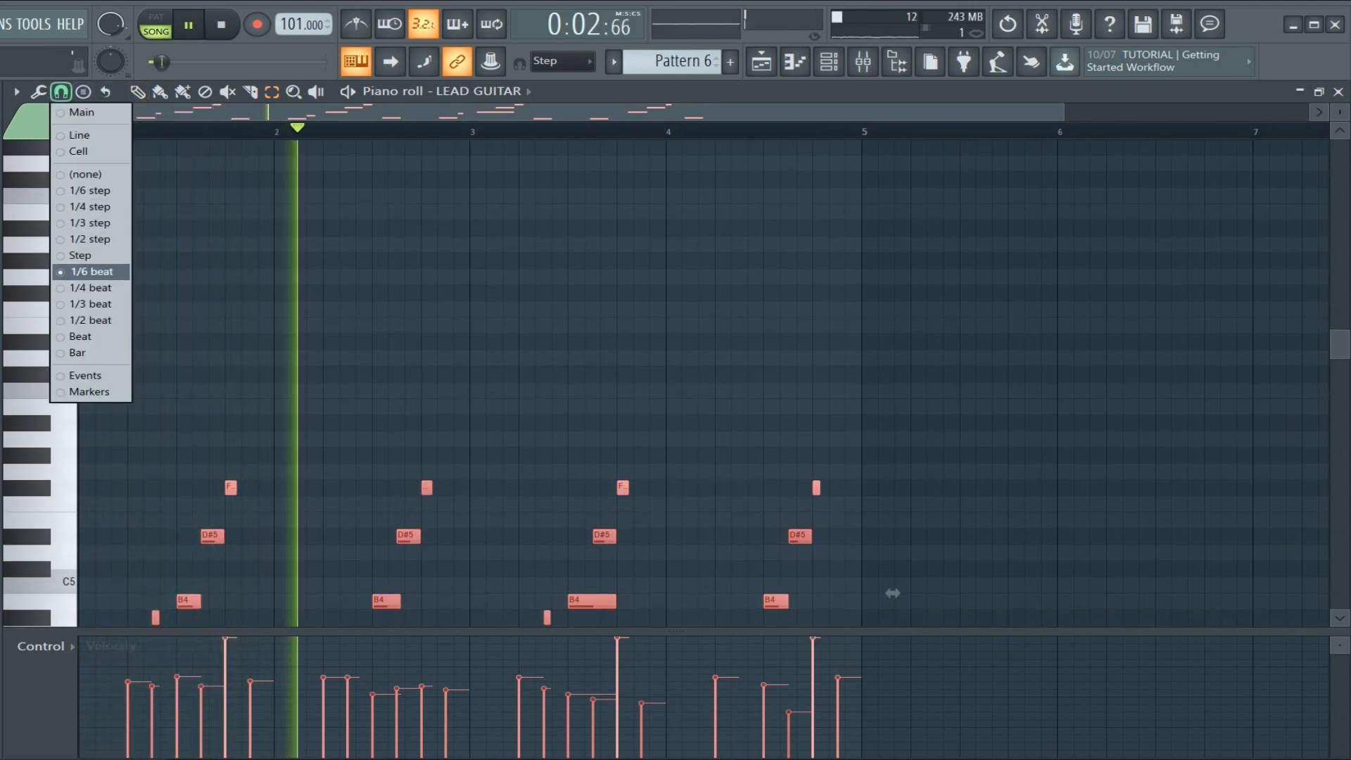
pyautogui.click(90, 272)
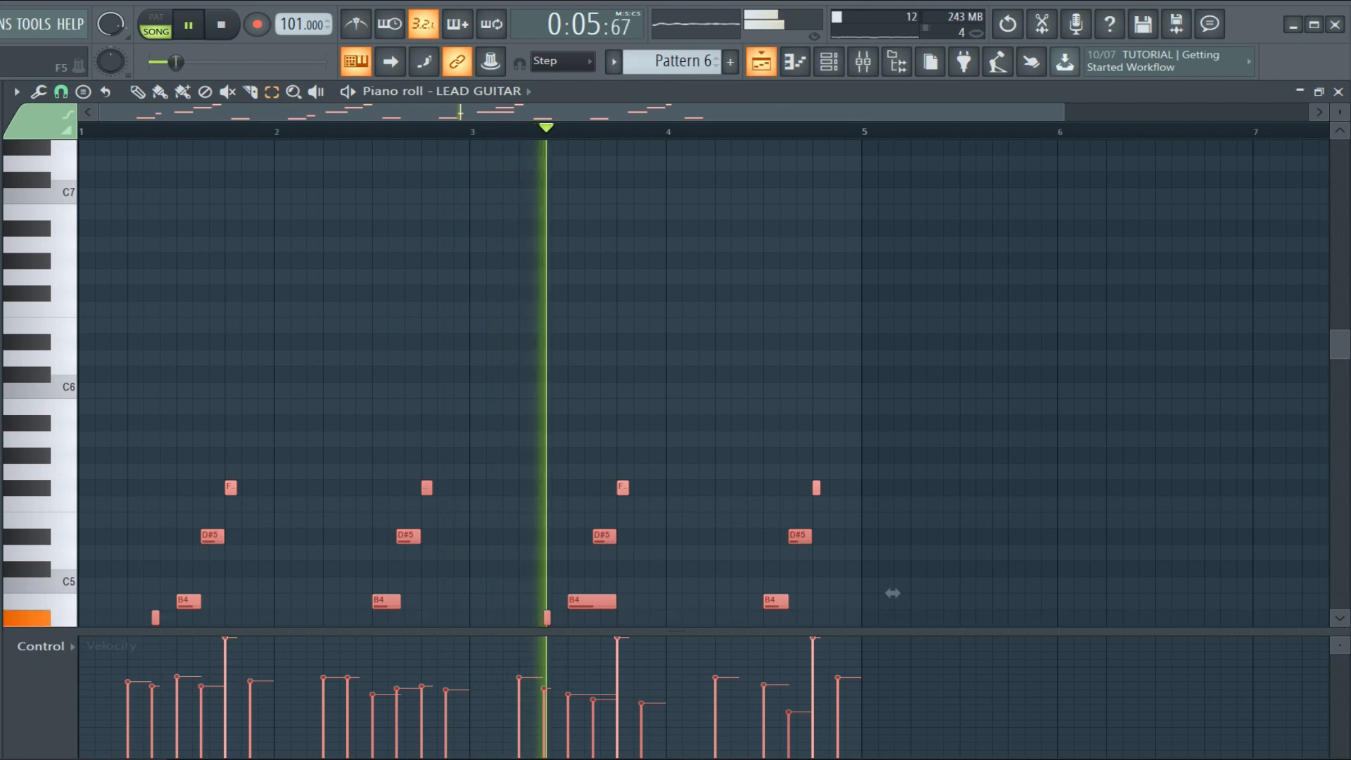
# Review the arrangement during playback, mute the LEAD GUITAR channel and create an empty Pattern 7
pyautogui.press('F5')
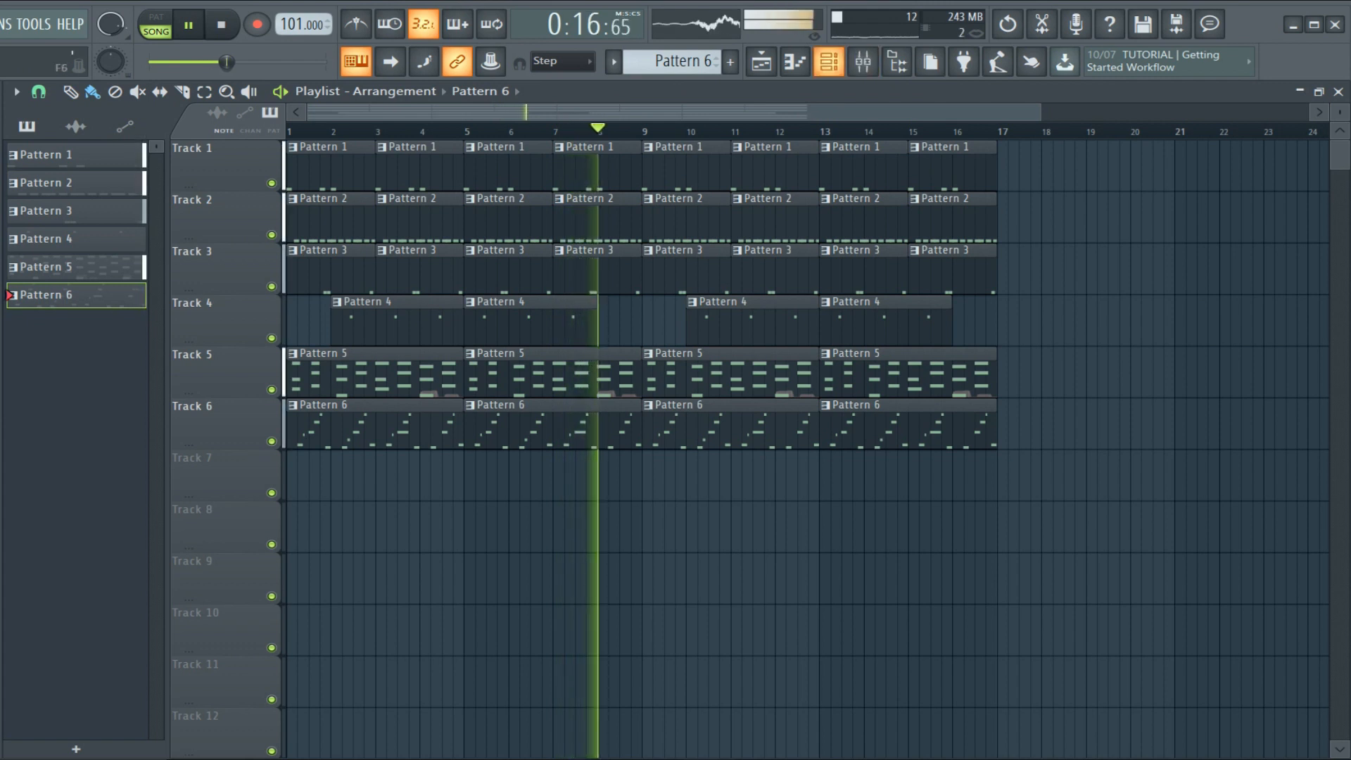
pyautogui.press('F6')
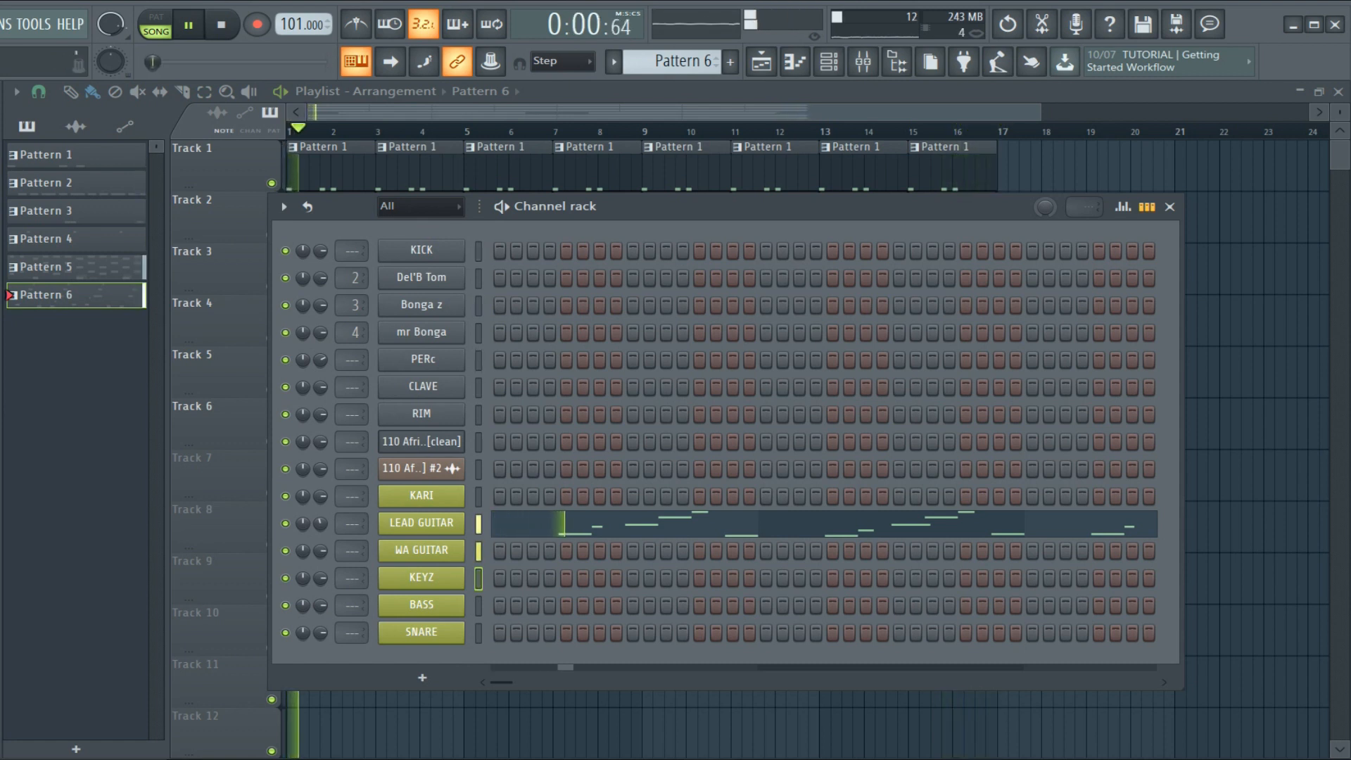
pyautogui.click(285, 524)
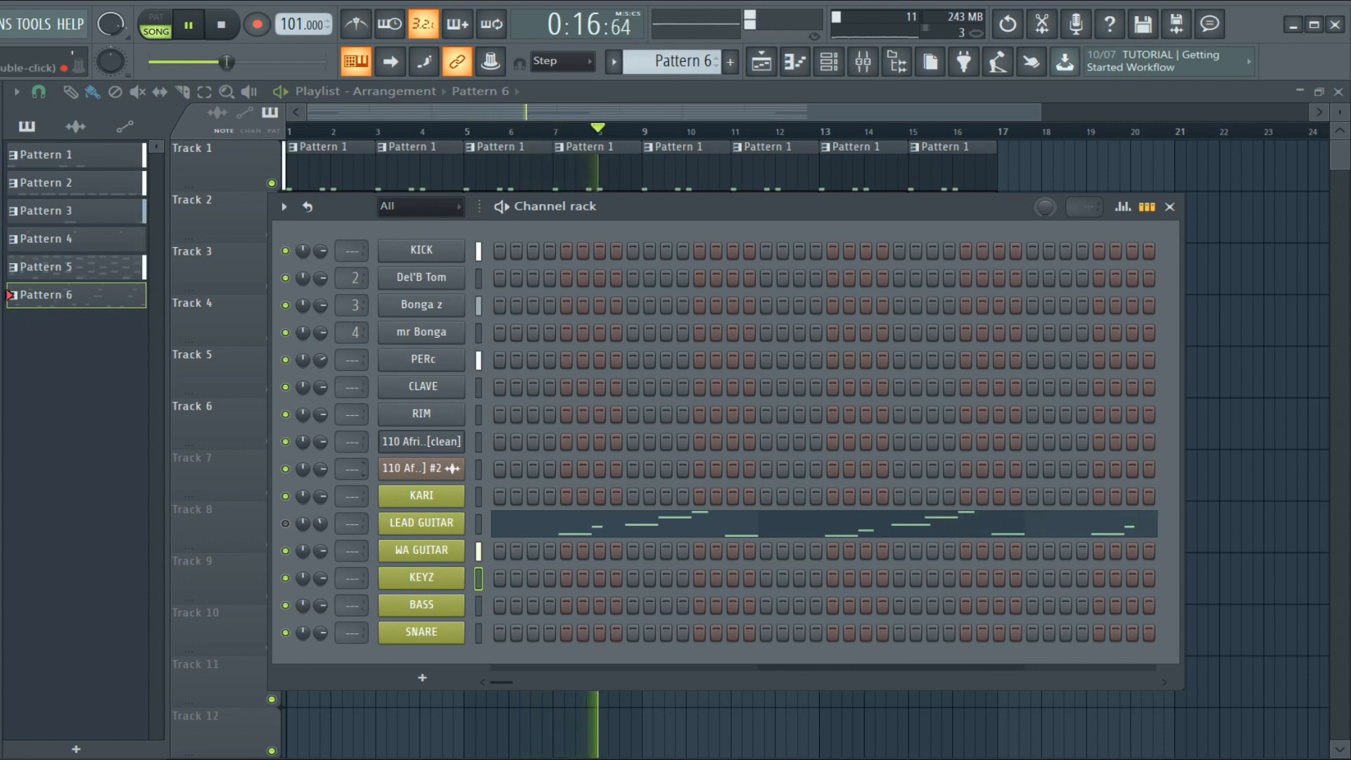
pyautogui.press('F4')
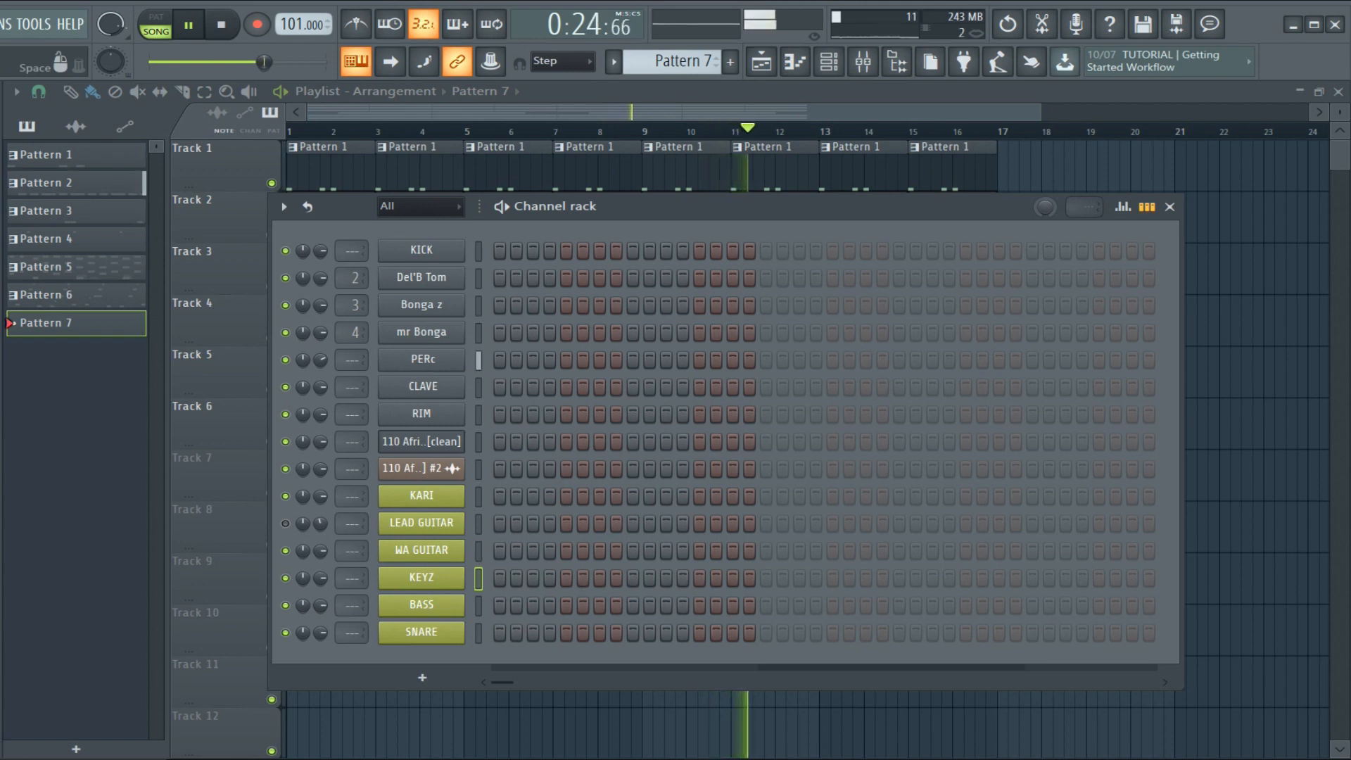
# Record a KEYZ chord part over bars 1 to 4 of Pattern 7, inspect its notes and play it in the playlist
pyautogui.press('space')
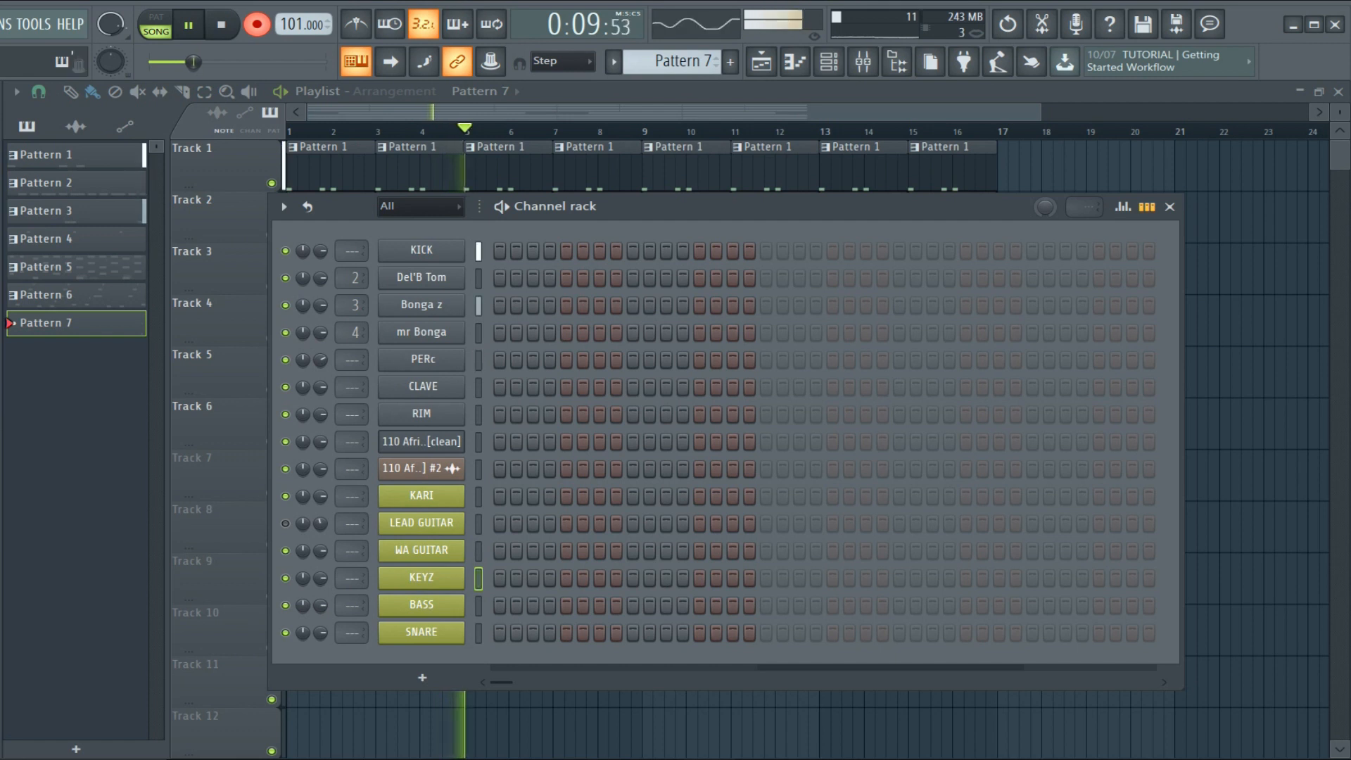
pyautogui.press('space')
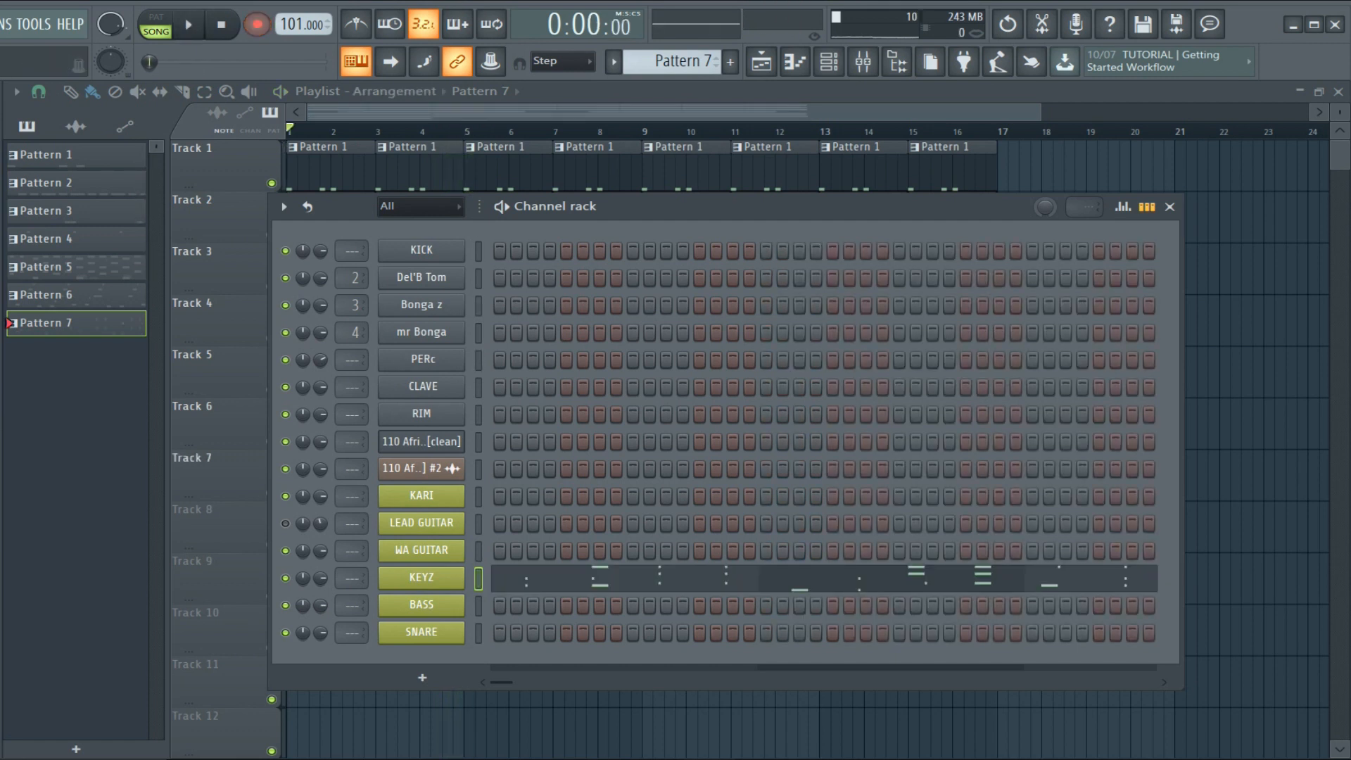
pyautogui.click(634, 572)
pyautogui.scroll(-3, 669, 383)
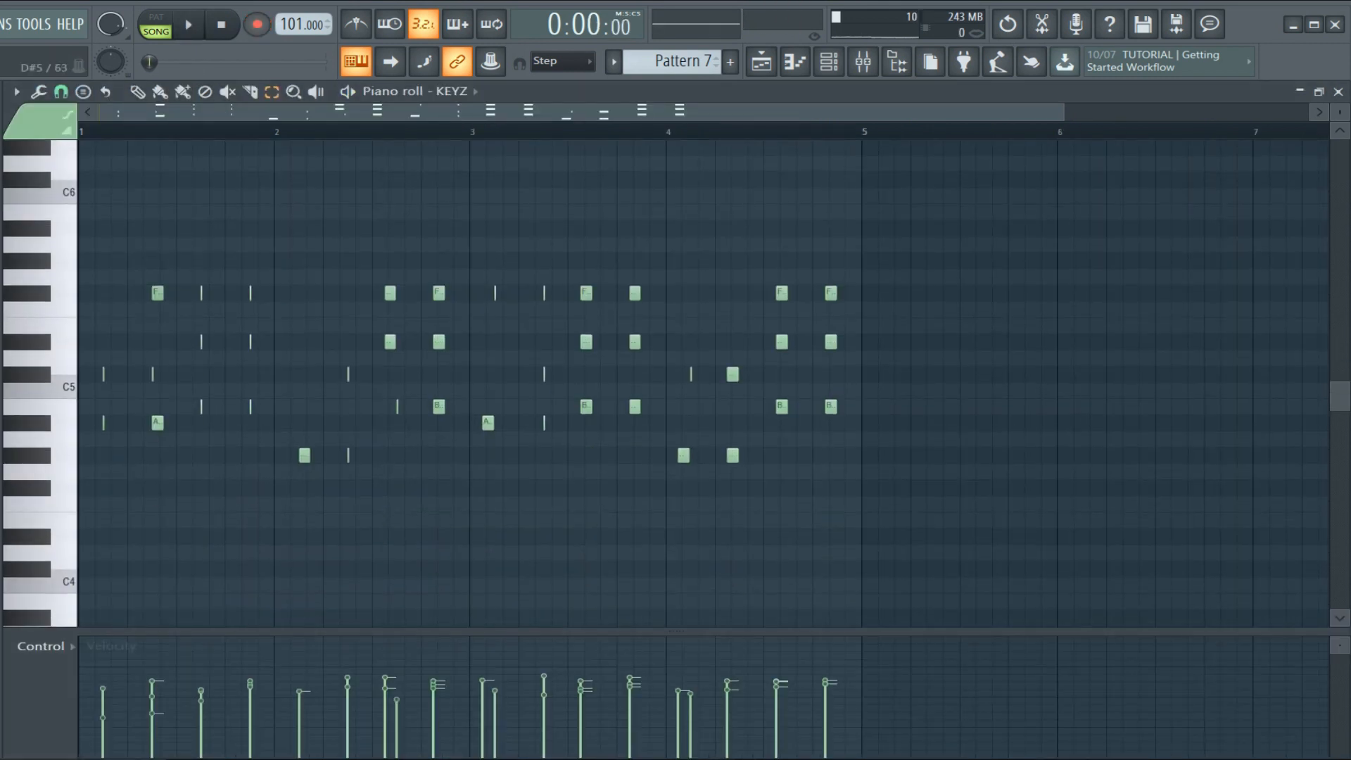
pyautogui.press('F5')
pyautogui.press('space')
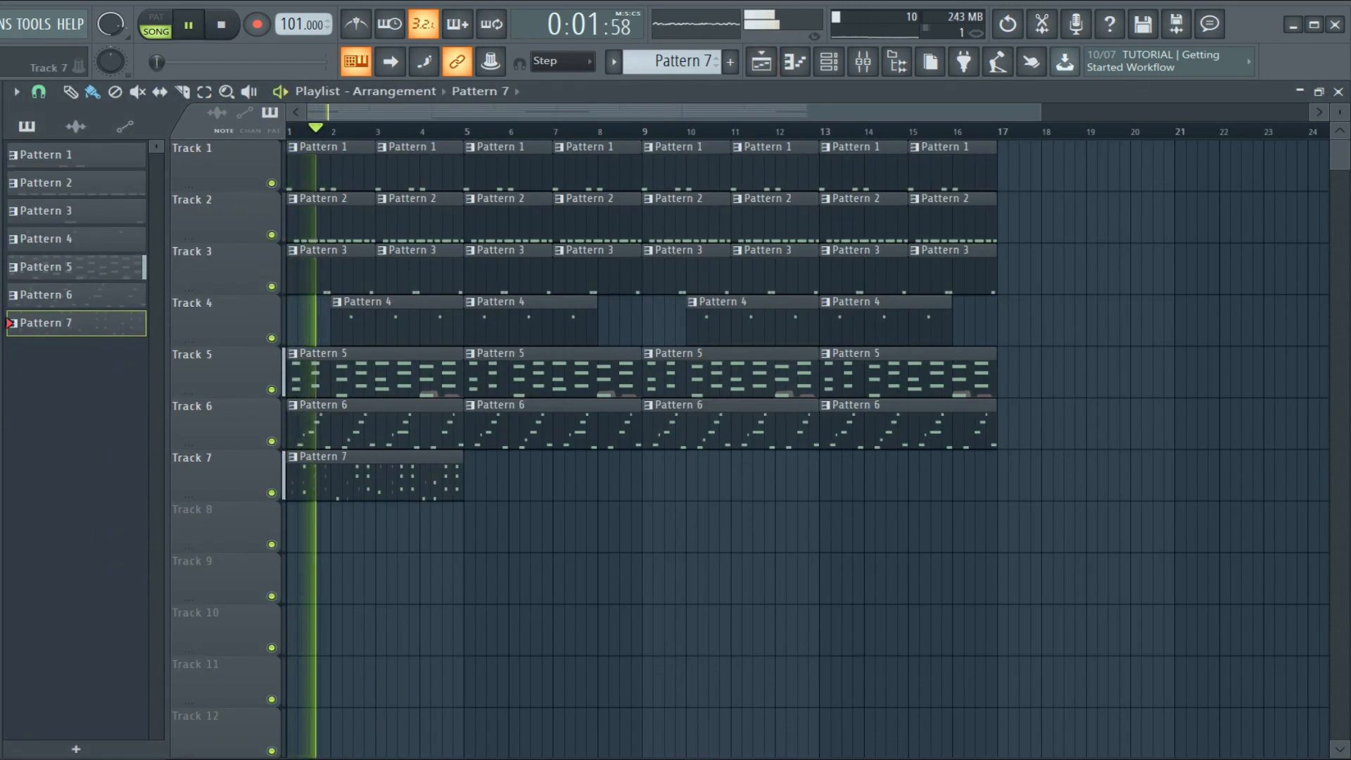
pyautogui.press('space')
pyautogui.press('F7')
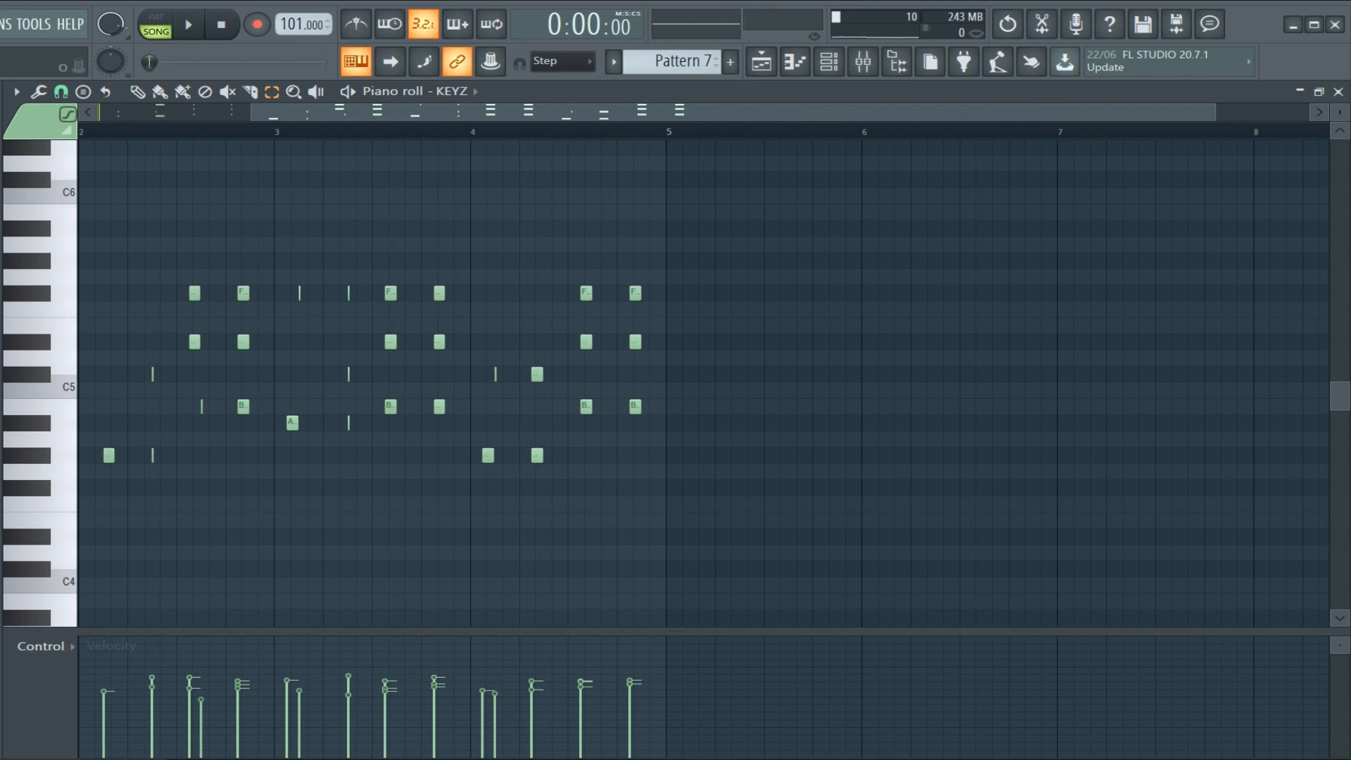
# Set the snap of the KEYZ piano roll to 1/4 beat and play the part
pyautogui.click(61, 92)
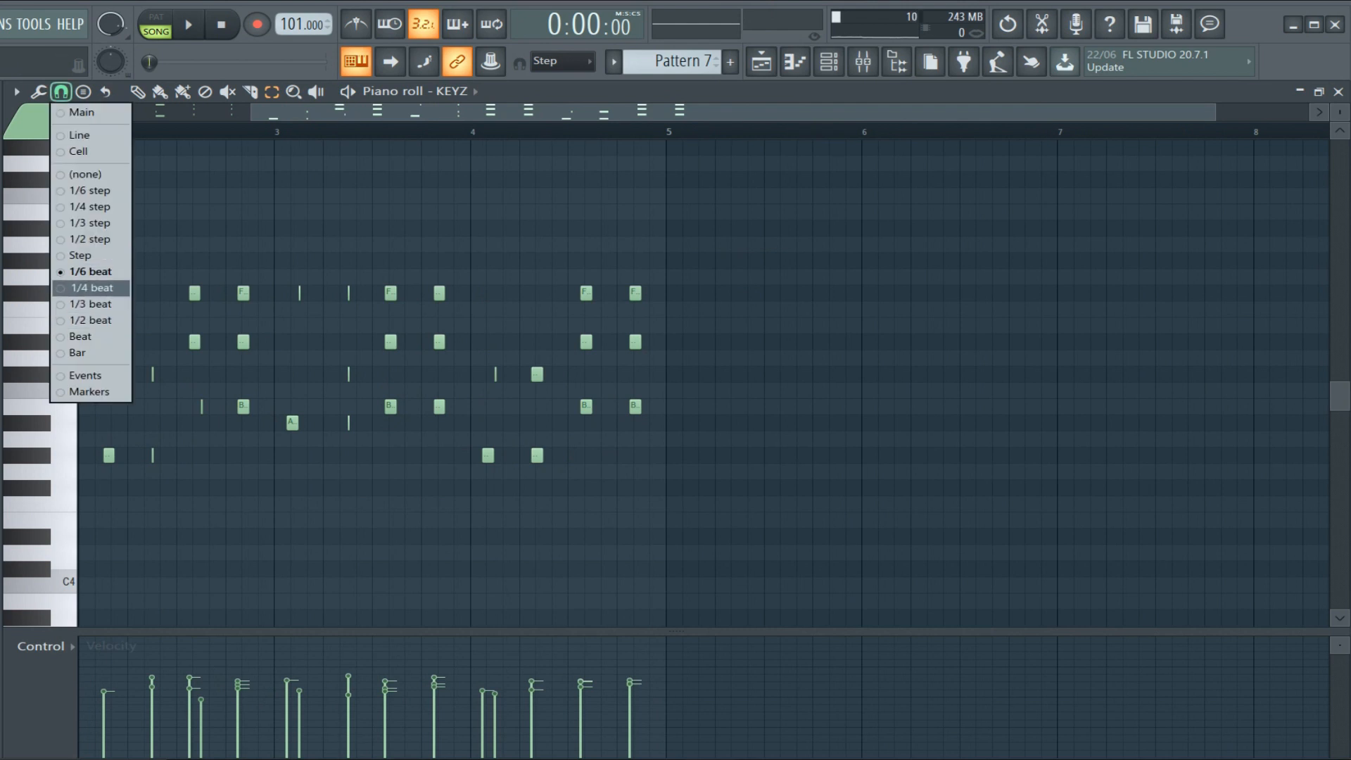
pyautogui.click(92, 287)
pyautogui.press('space')
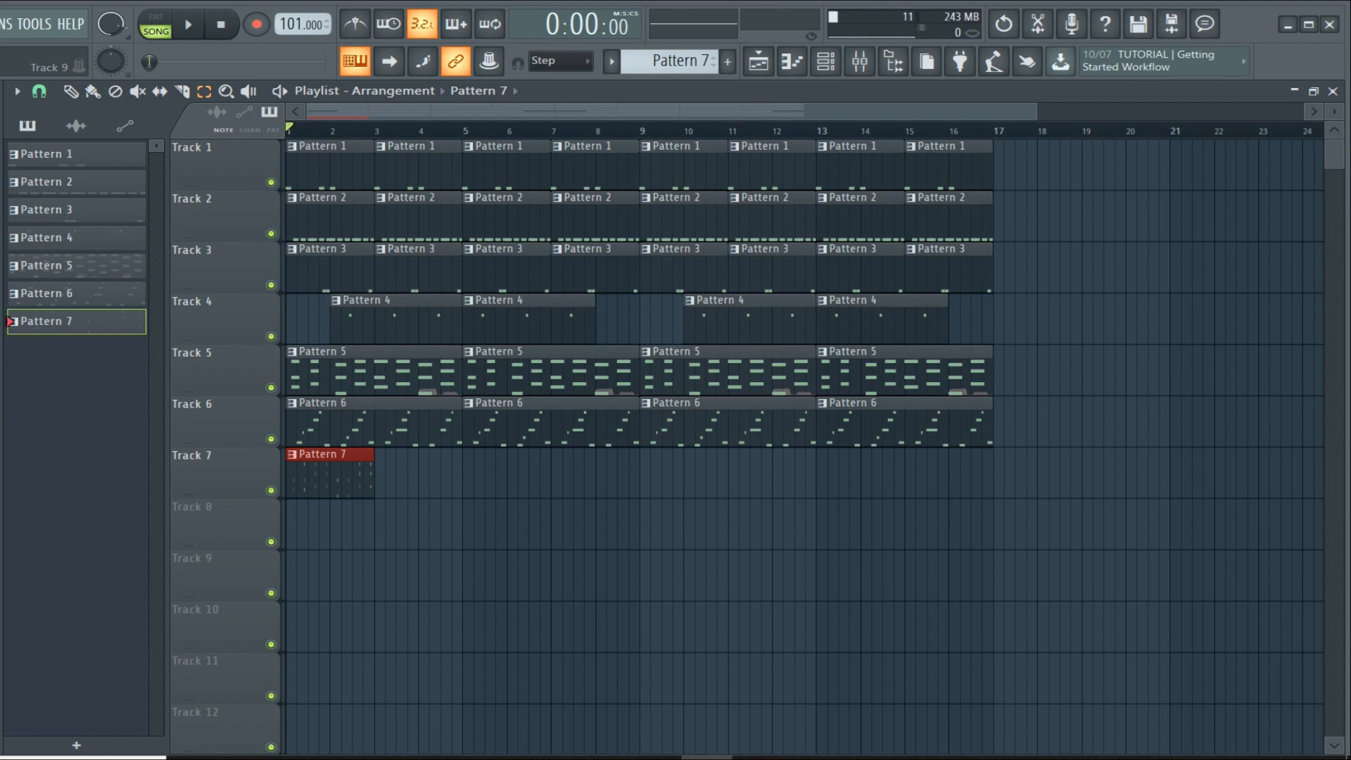
# Duplicate the two-bar Pattern 7 clip on Track 7 seven times to fill the arrangement up to bar 17, and play it
pyautogui.hotkey('ctrl', 'b')
pyautogui.hotkey('ctrl', 'b')
pyautogui.hotkey('ctrl', 'b')
pyautogui.hotkey('ctrl', 'b')
pyautogui.hotkey('ctrl', 'b')
pyautogui.hotkey('ctrl', 'b')
pyautogui.hotkey('ctrl', 'b')
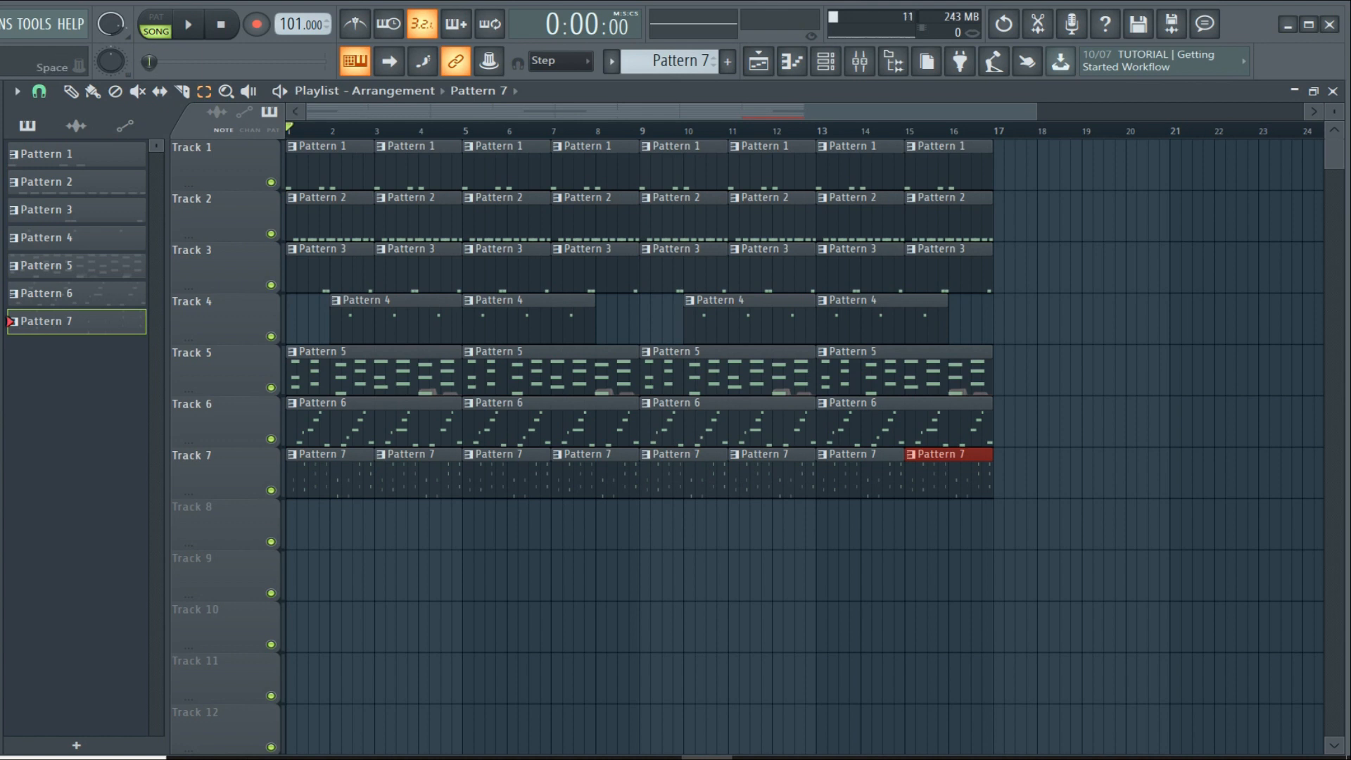
pyautogui.press('space')
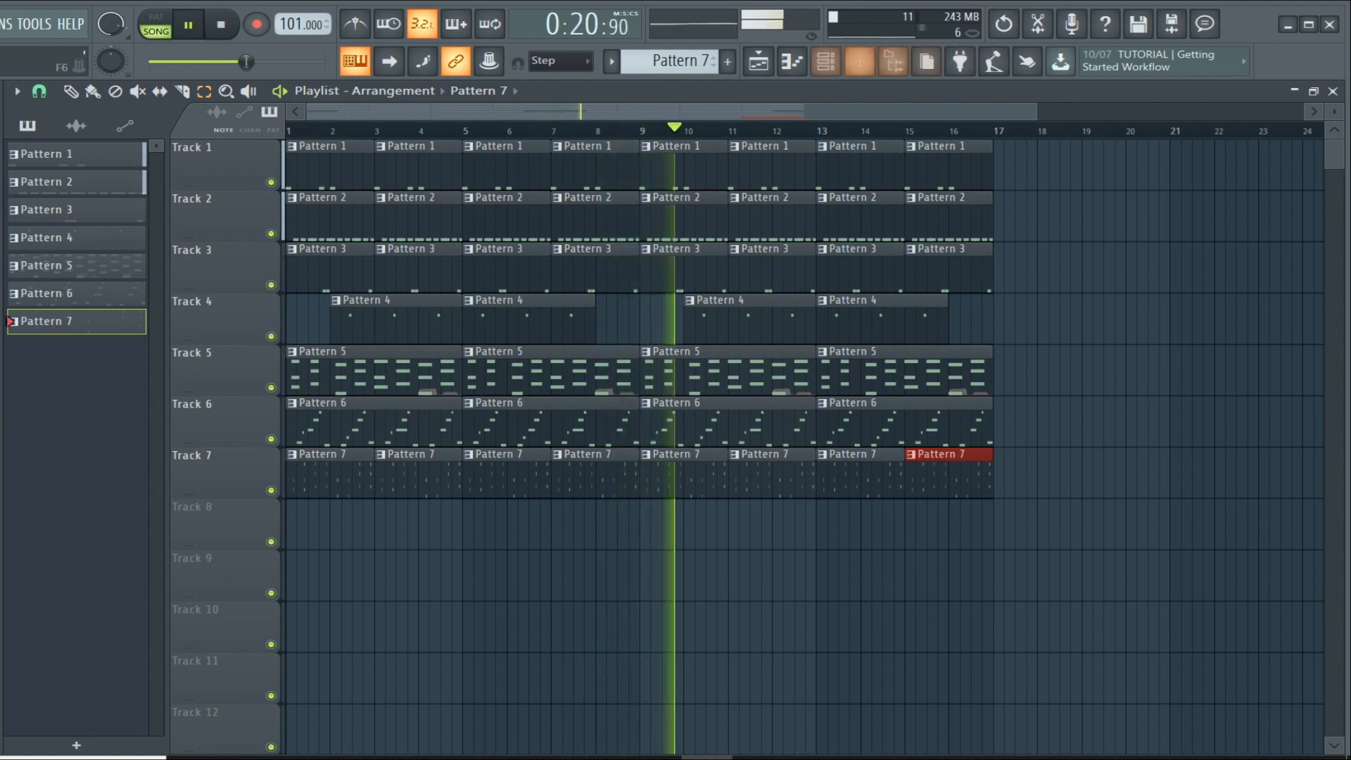
# Mute the LEAD GUITAR channel and create an empty Pattern 8
pyautogui.press('F6')
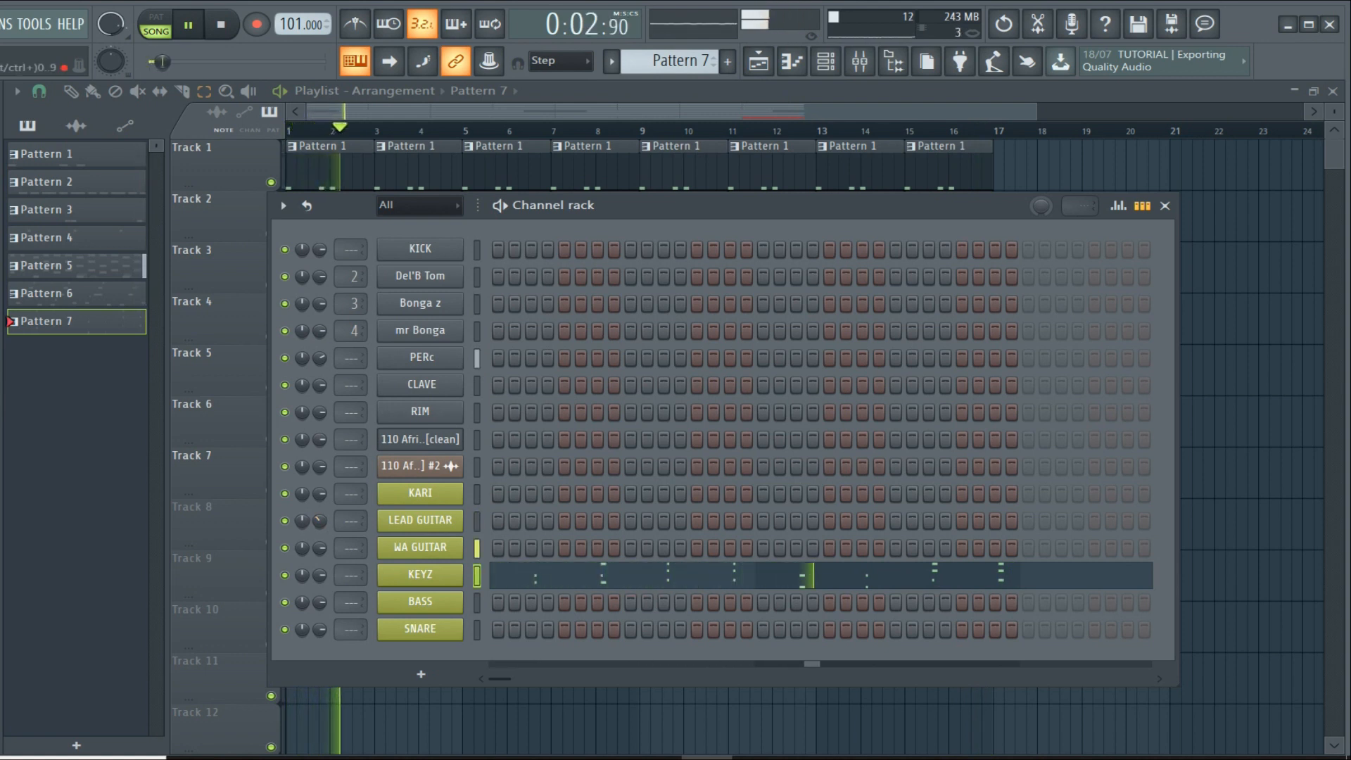
pyautogui.click(285, 521)
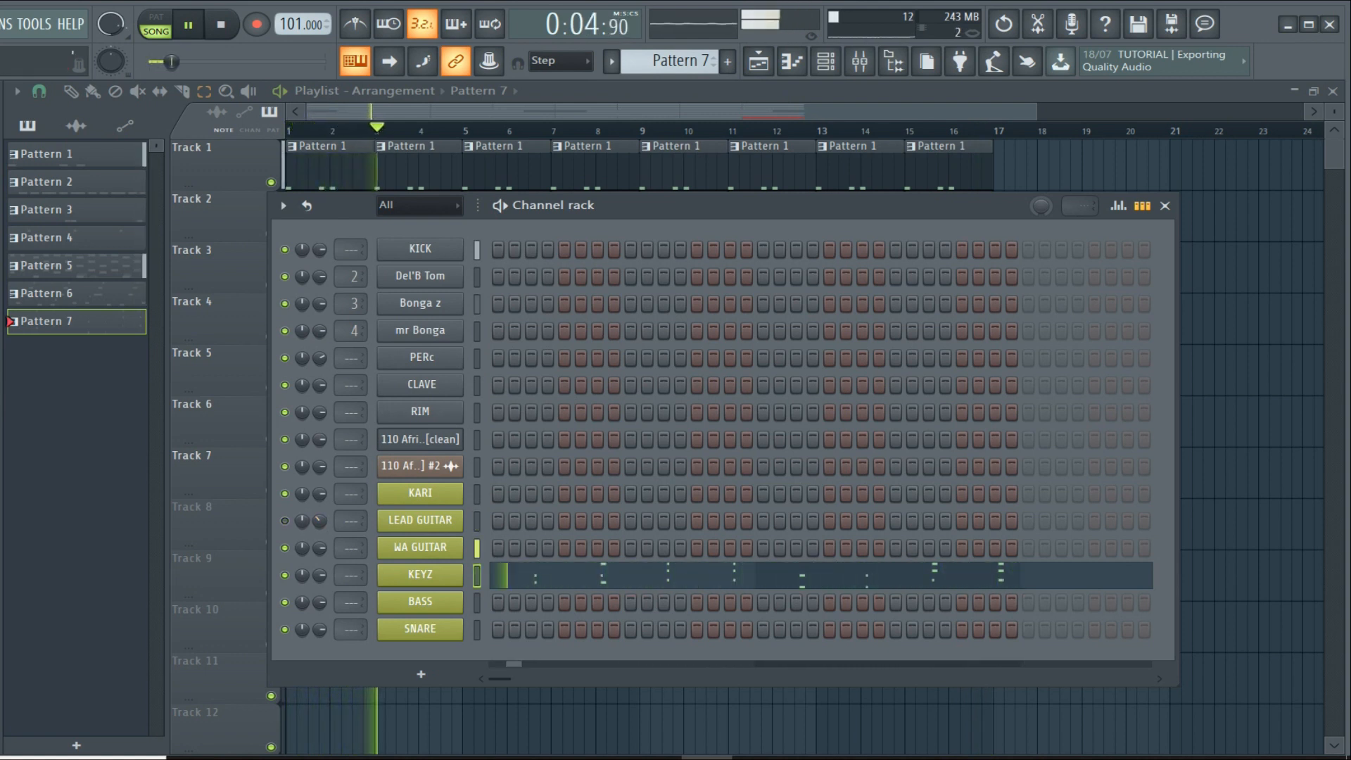
pyautogui.press('F4')
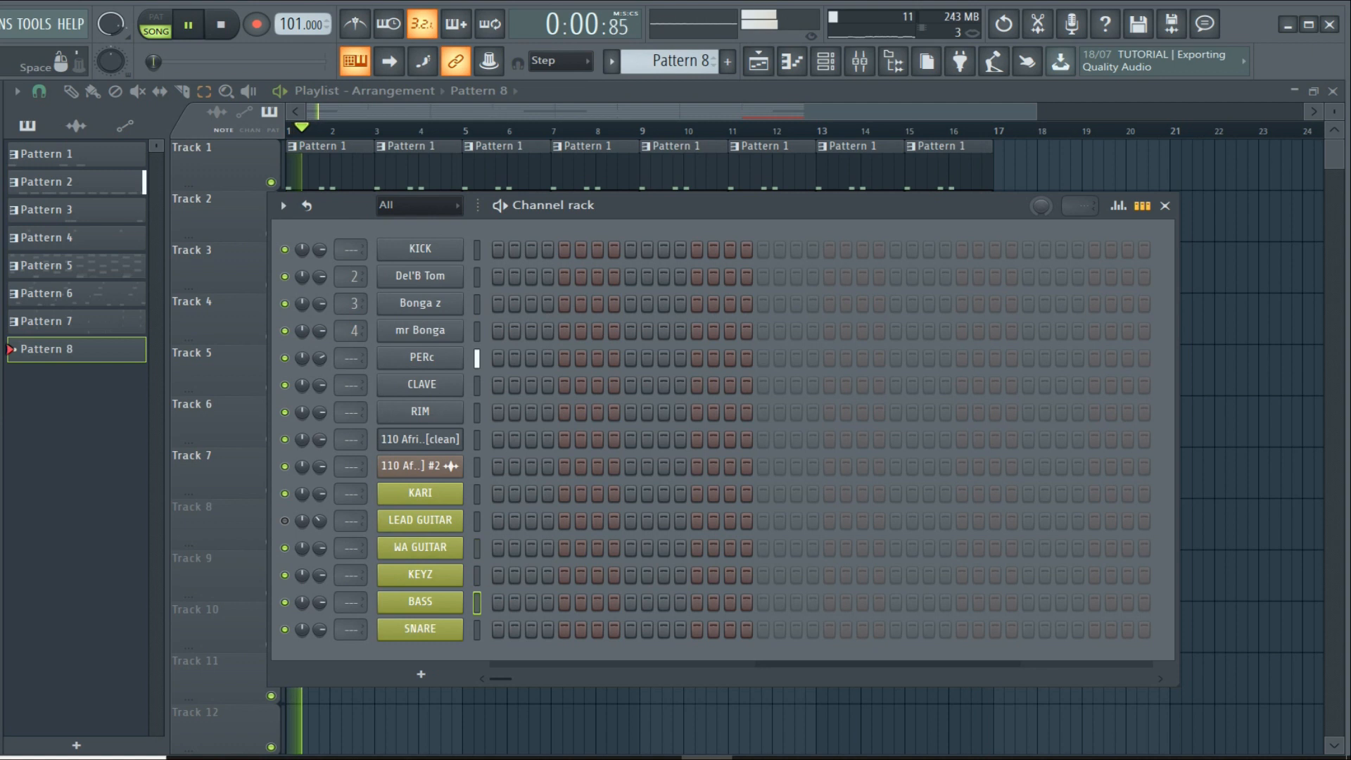
# Record a BASS line over bars 1 to 8 of Pattern 8 and open its notes in the piano roll
pyautogui.press('space')
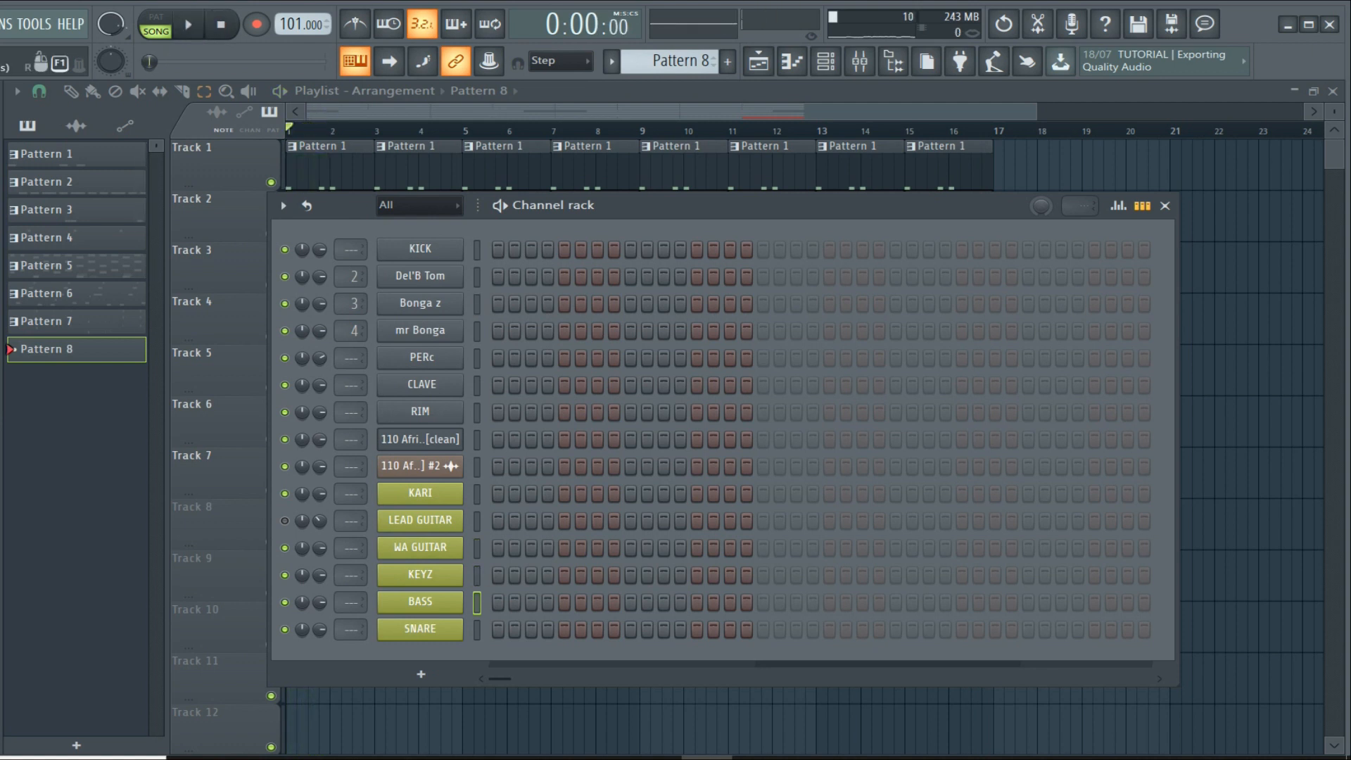
pyautogui.press('space')
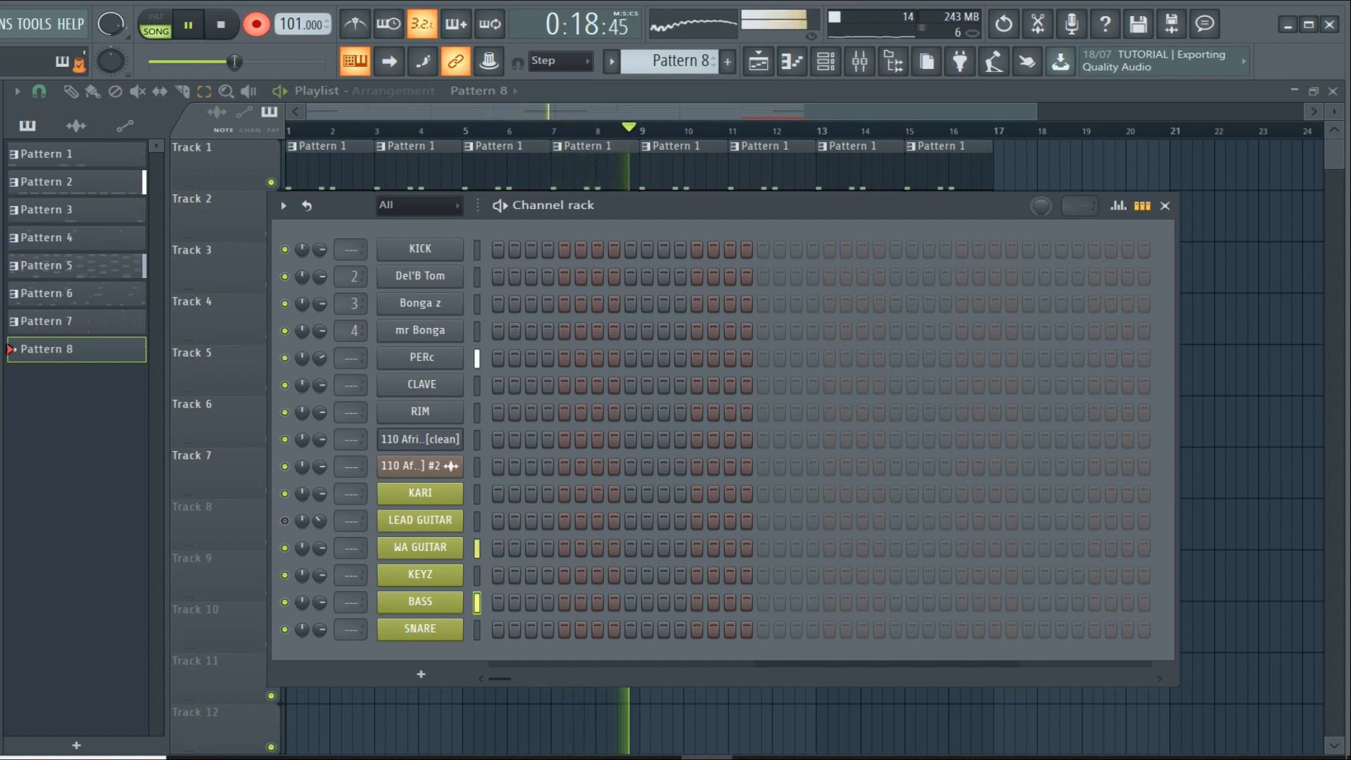
pyautogui.press('space')
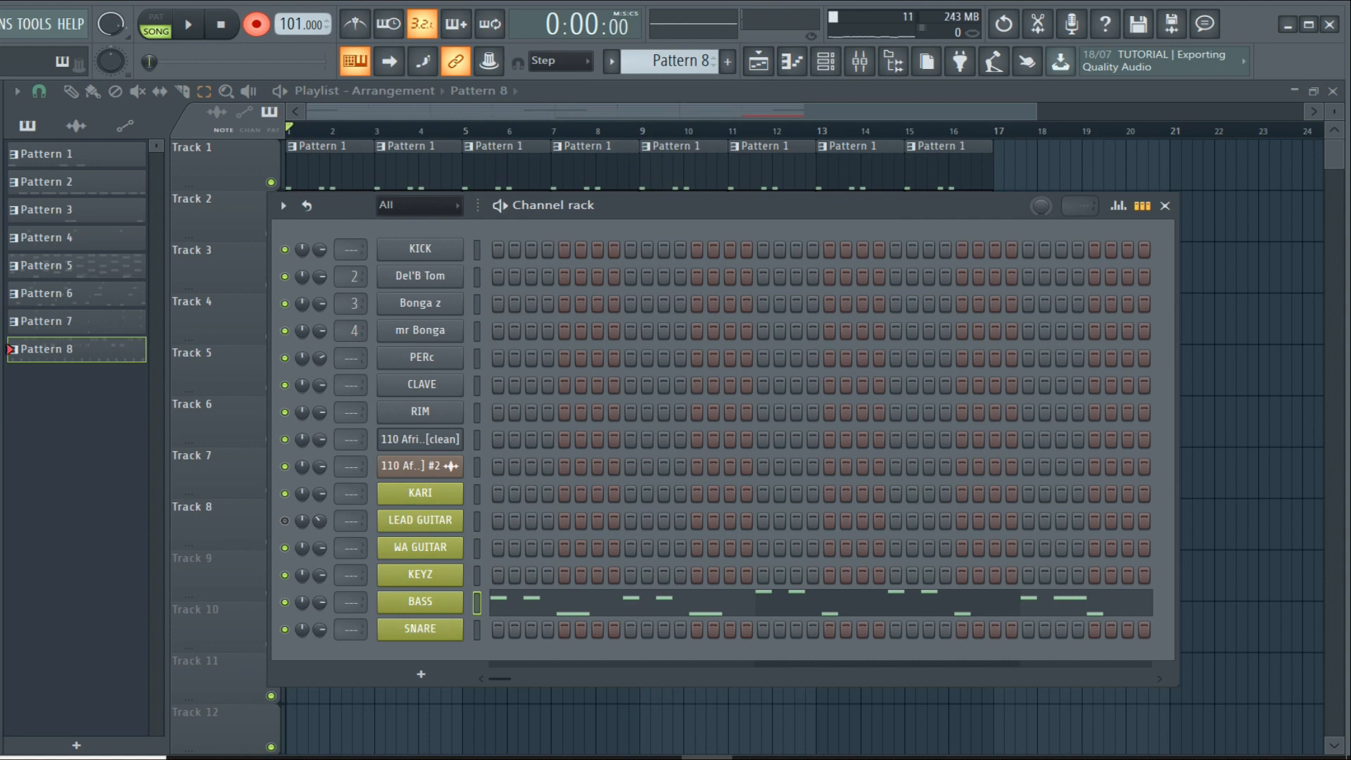
pyautogui.press('F7')
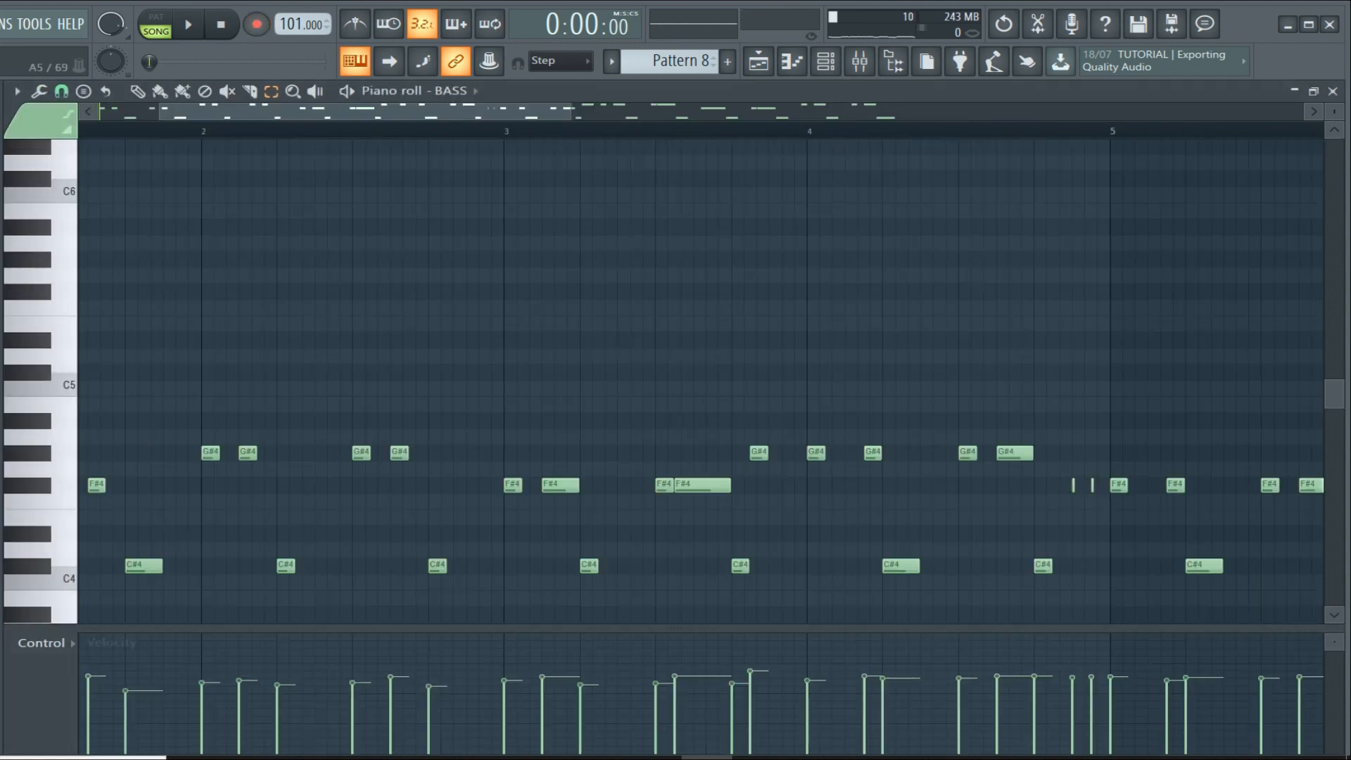
pyautogui.scroll(-5, 701, 380)
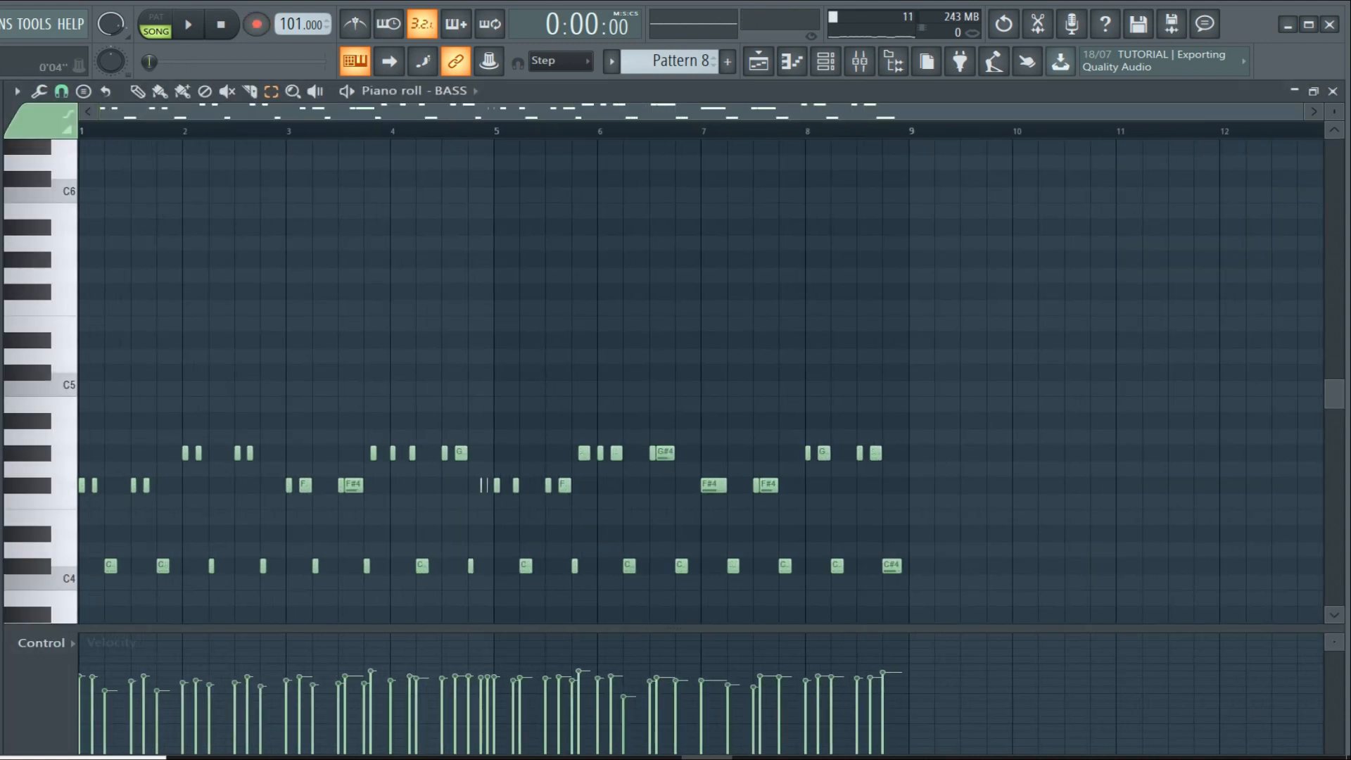
# Set the snap of the BASS piano roll and play the part
pyautogui.click(62, 92)
pyautogui.click(92, 271)
pyautogui.press('space')
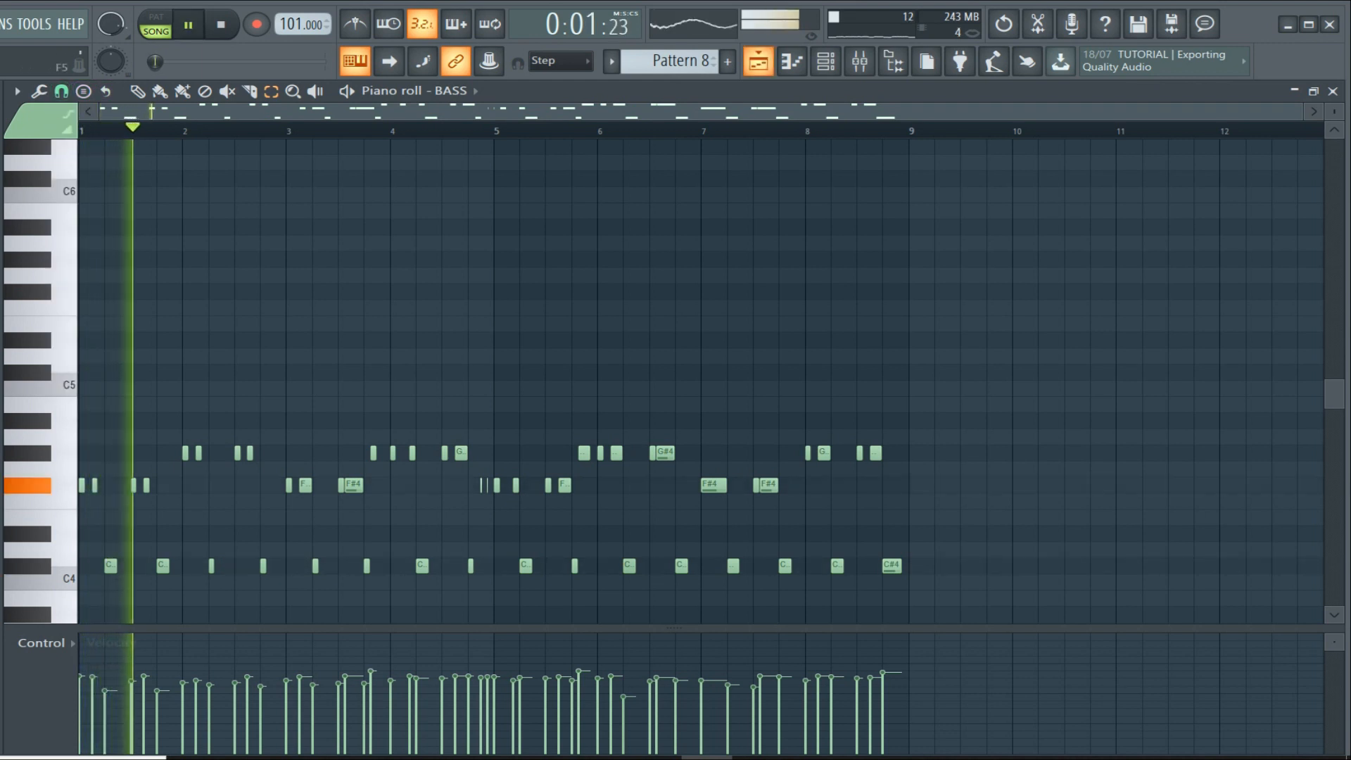
# Duplicate the eight-bar Pattern 8 clip on Track 8 once to fill the arrangement up to bar 17
pyautogui.press('F5')
pyautogui.click(463, 522)
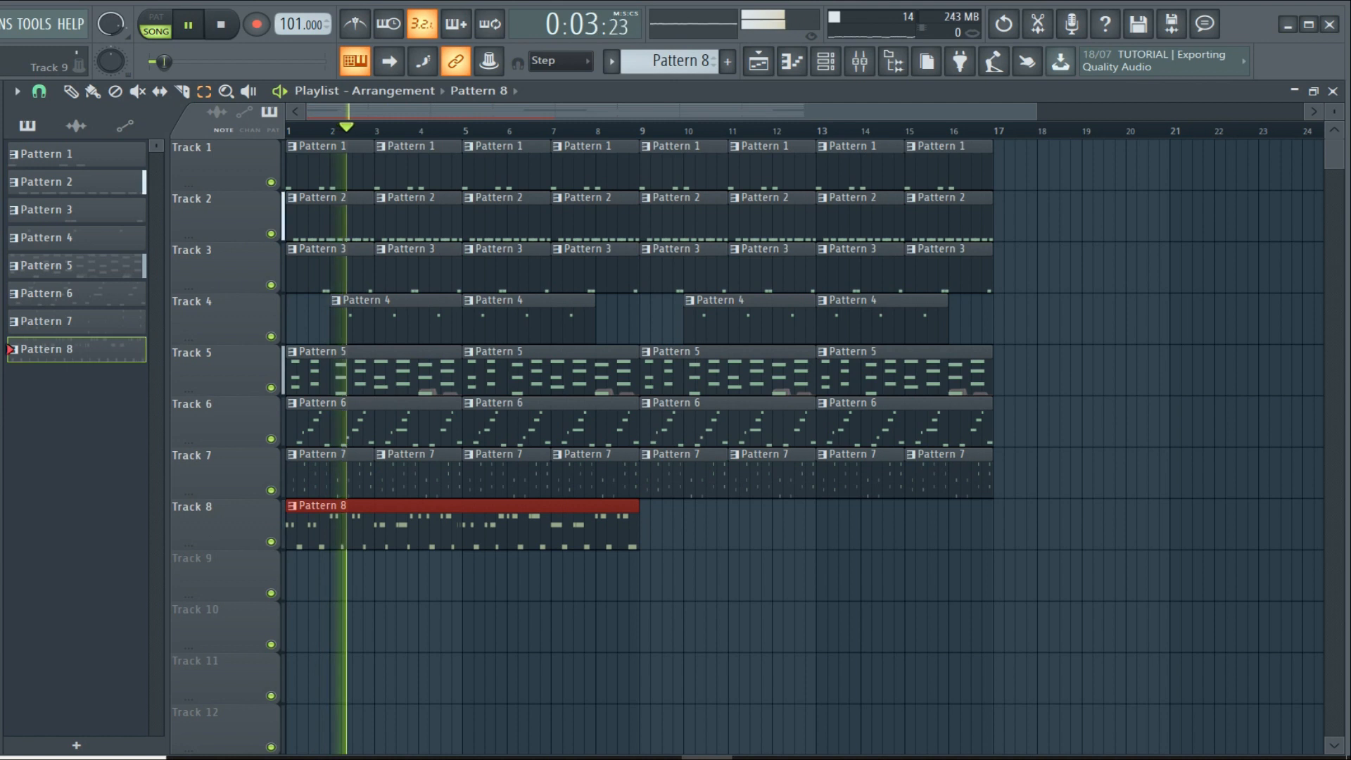
pyautogui.hotkey('ctrl', 'b')
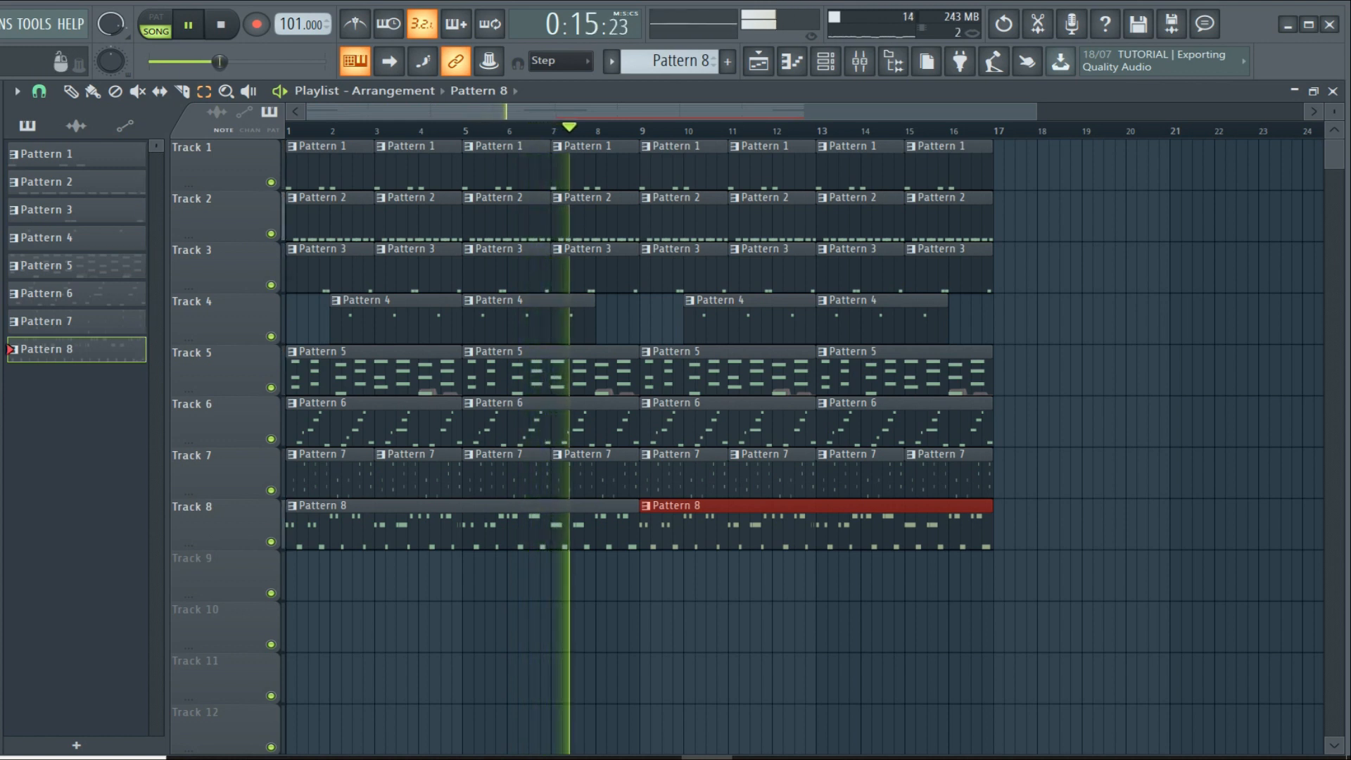
# Audition the beat without Track 3, restore that track, and mute all four Pattern 4 clips on Track 4
pyautogui.click(271, 285)
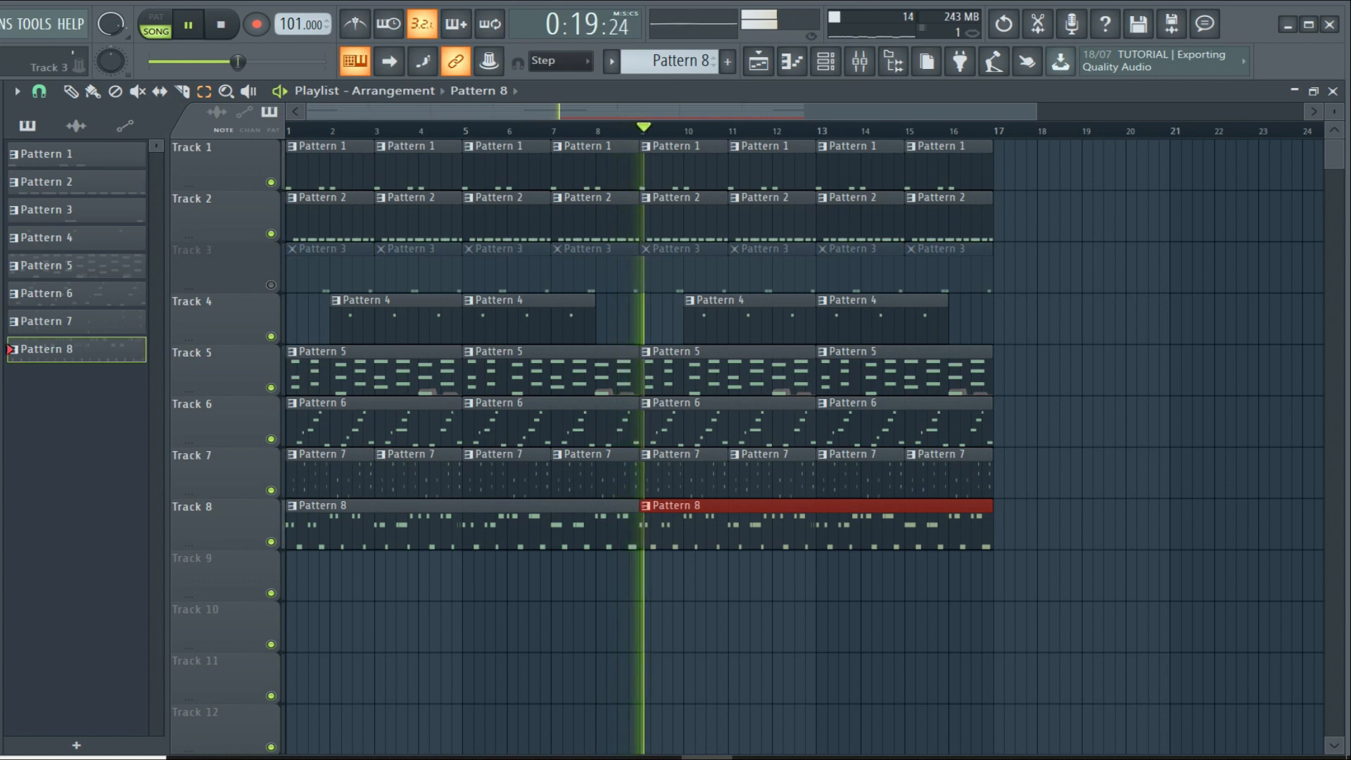
pyautogui.click(271, 285)
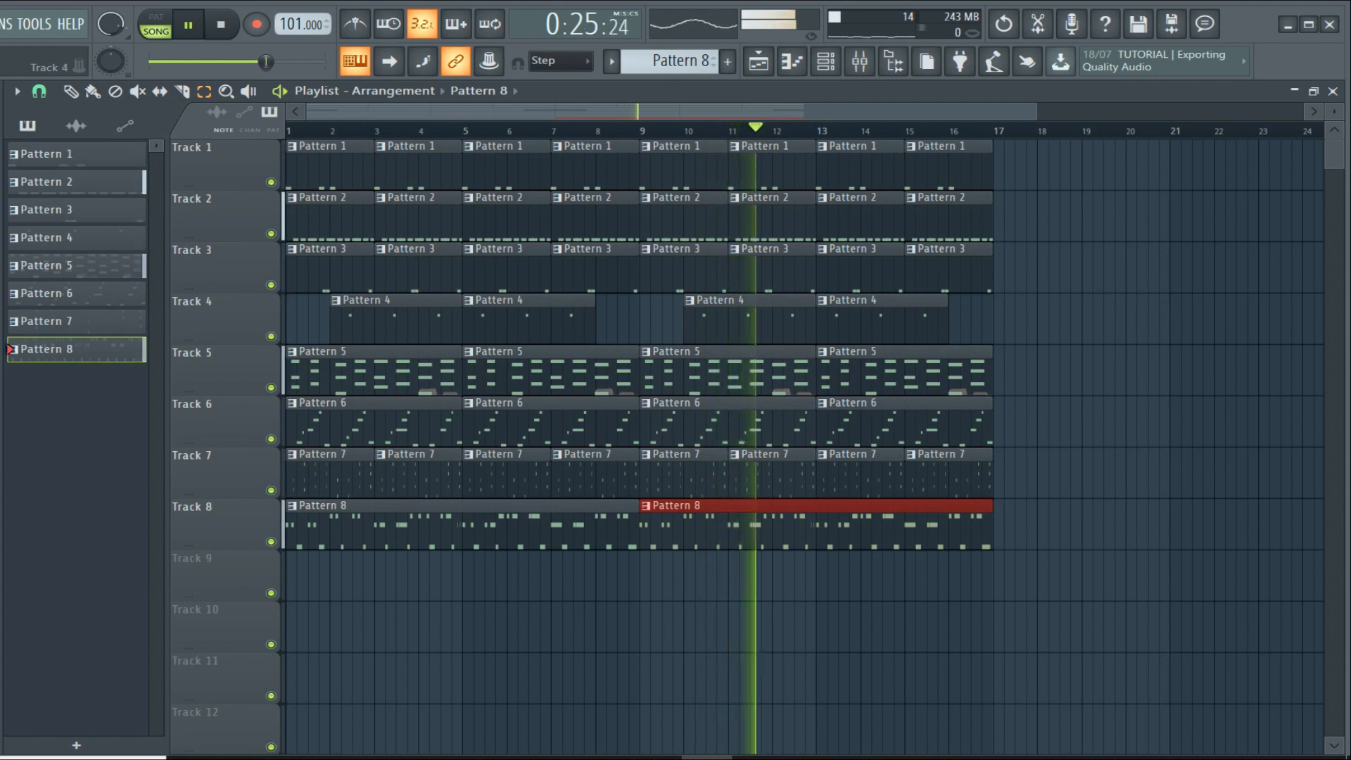
pyautogui.click(138, 91)
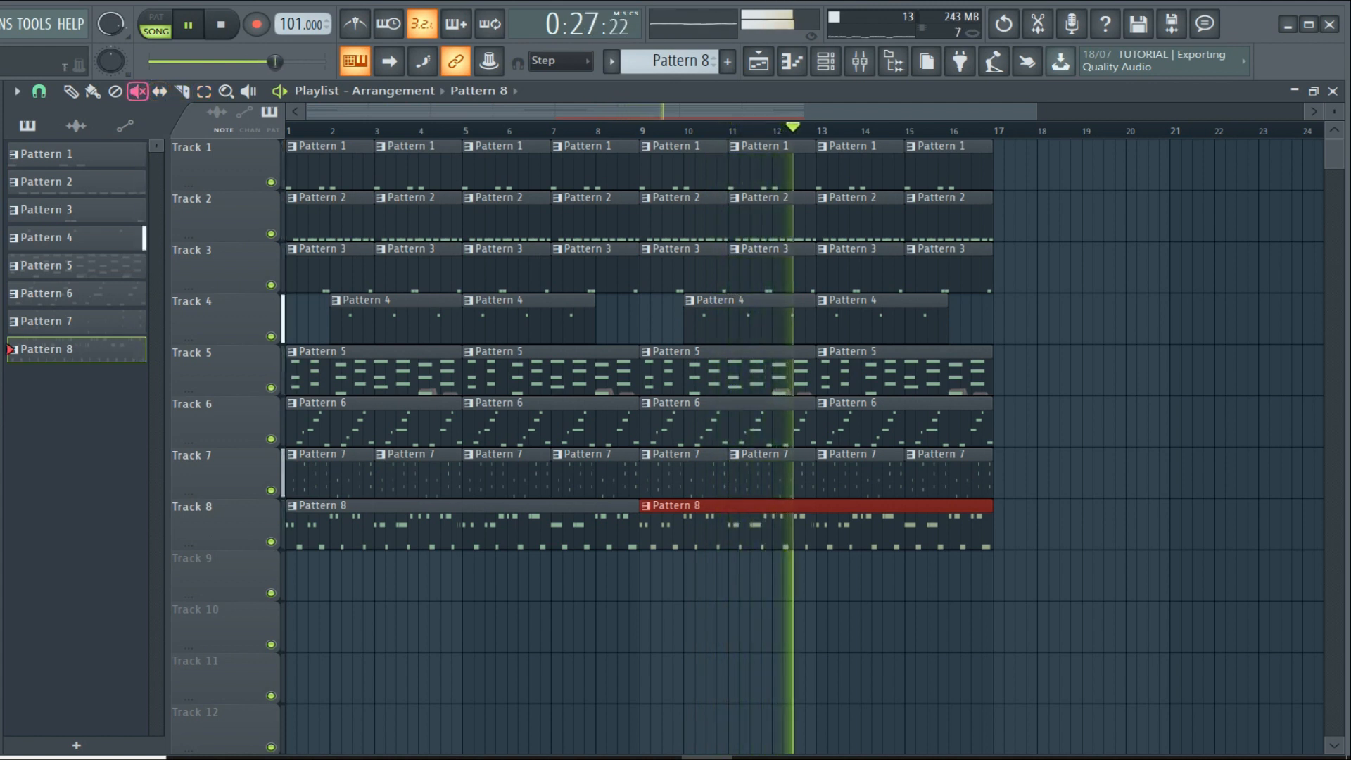
pyautogui.moveTo(409, 320); pyautogui.dragTo(865, 320)
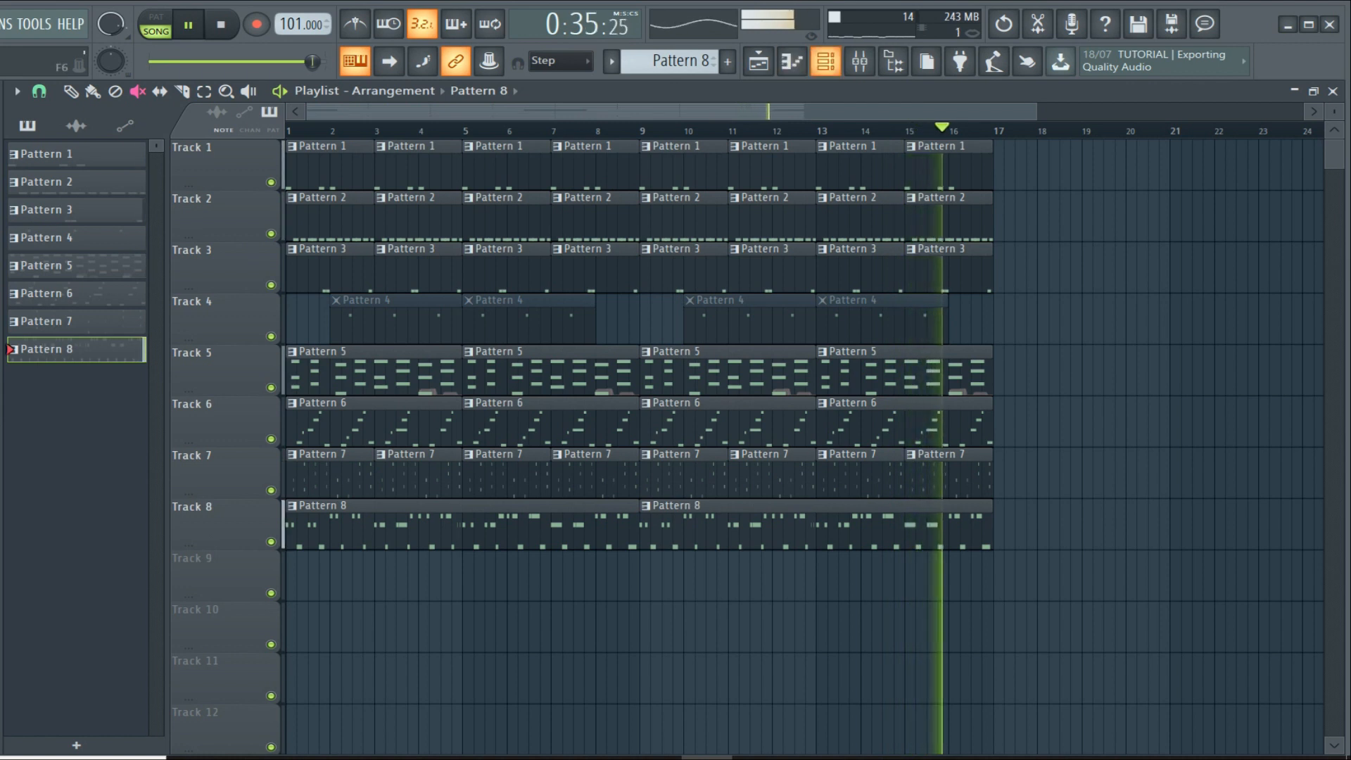
# Stop playback, clone the LEAD GUITAR channel in the channel rack, and close the clone's Kontakt window
pyautogui.press('F6')
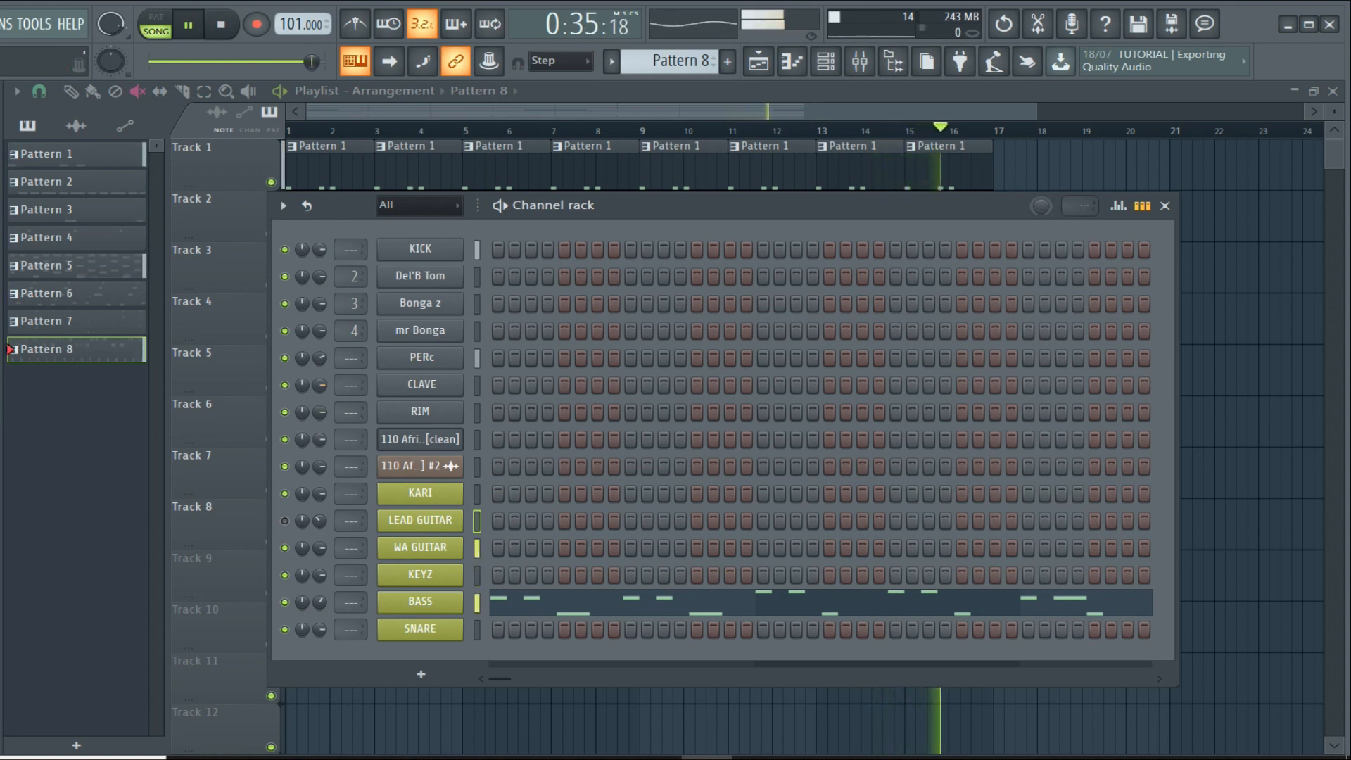
pyautogui.press('space')
pyautogui.rightClick(420, 521)
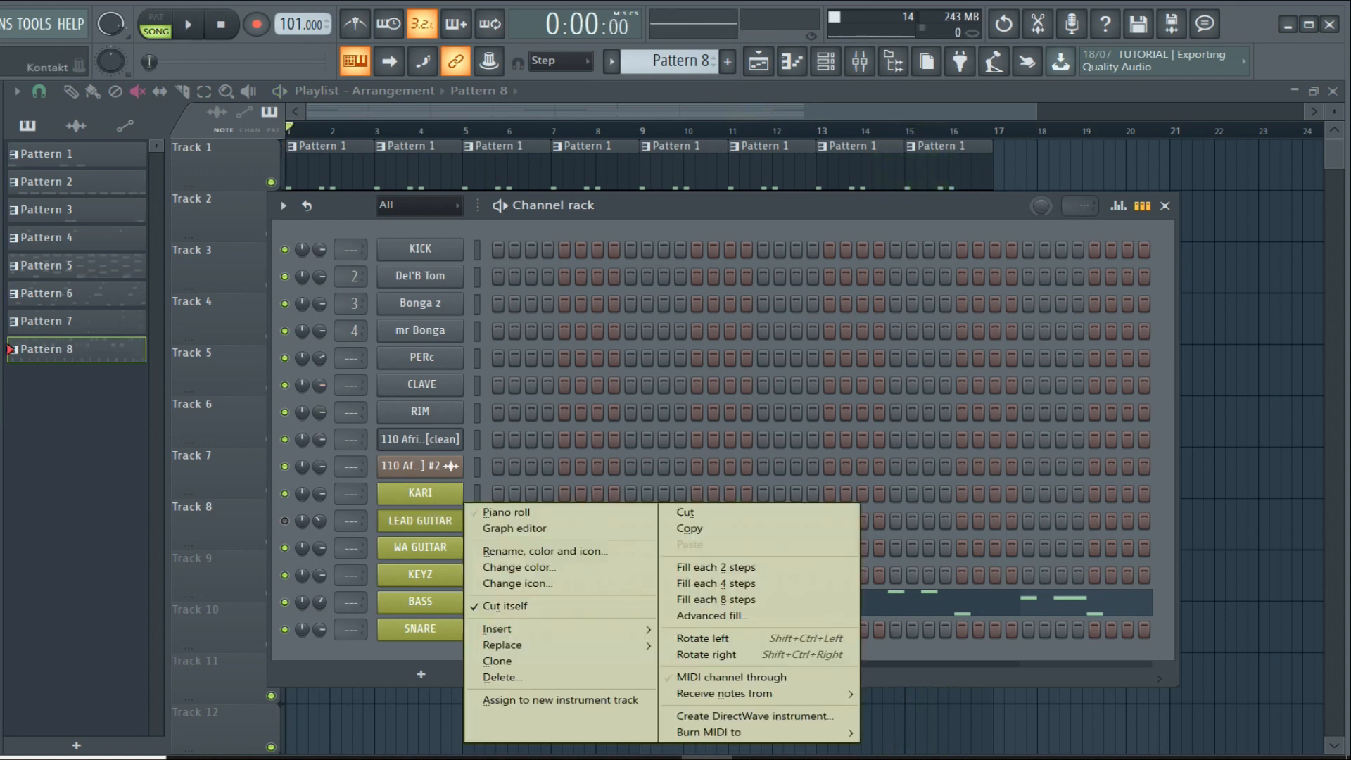
pyautogui.click(501, 661)
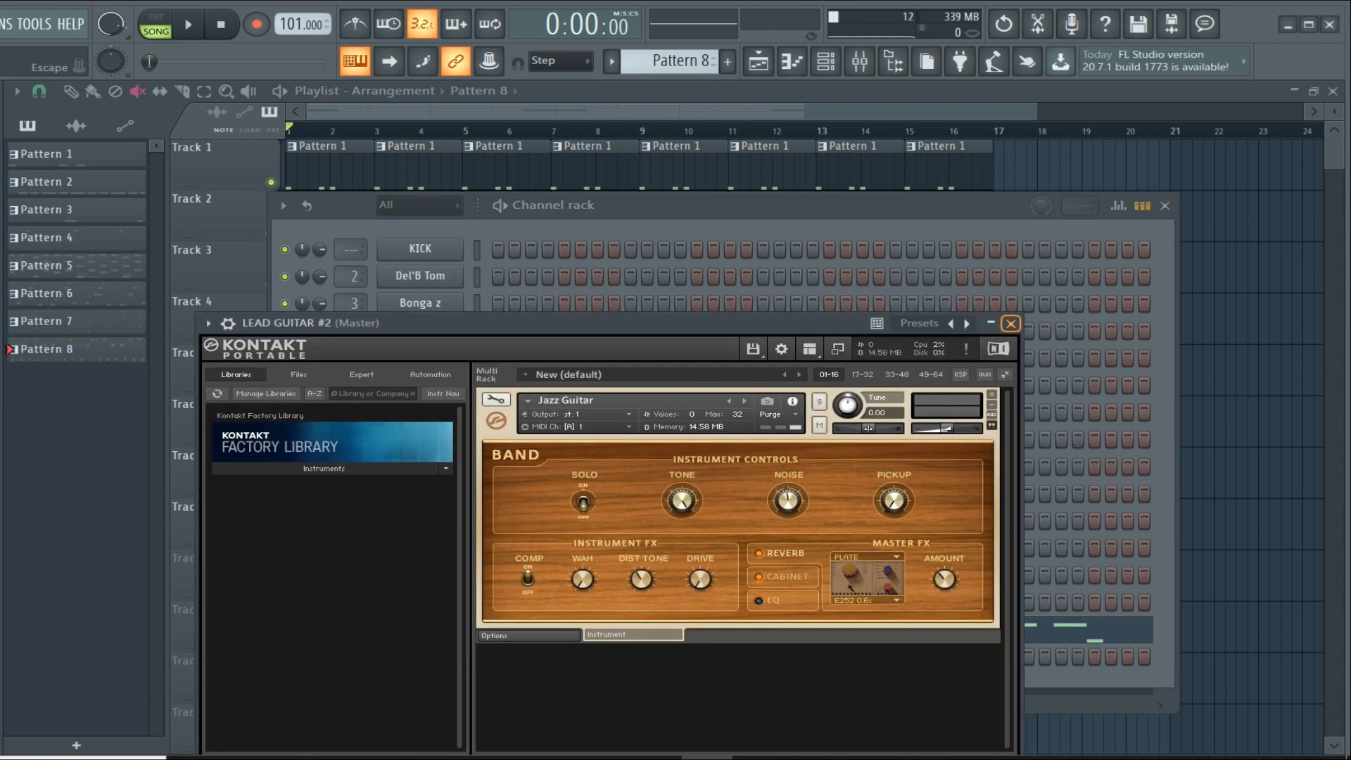
pyautogui.click(1011, 323)
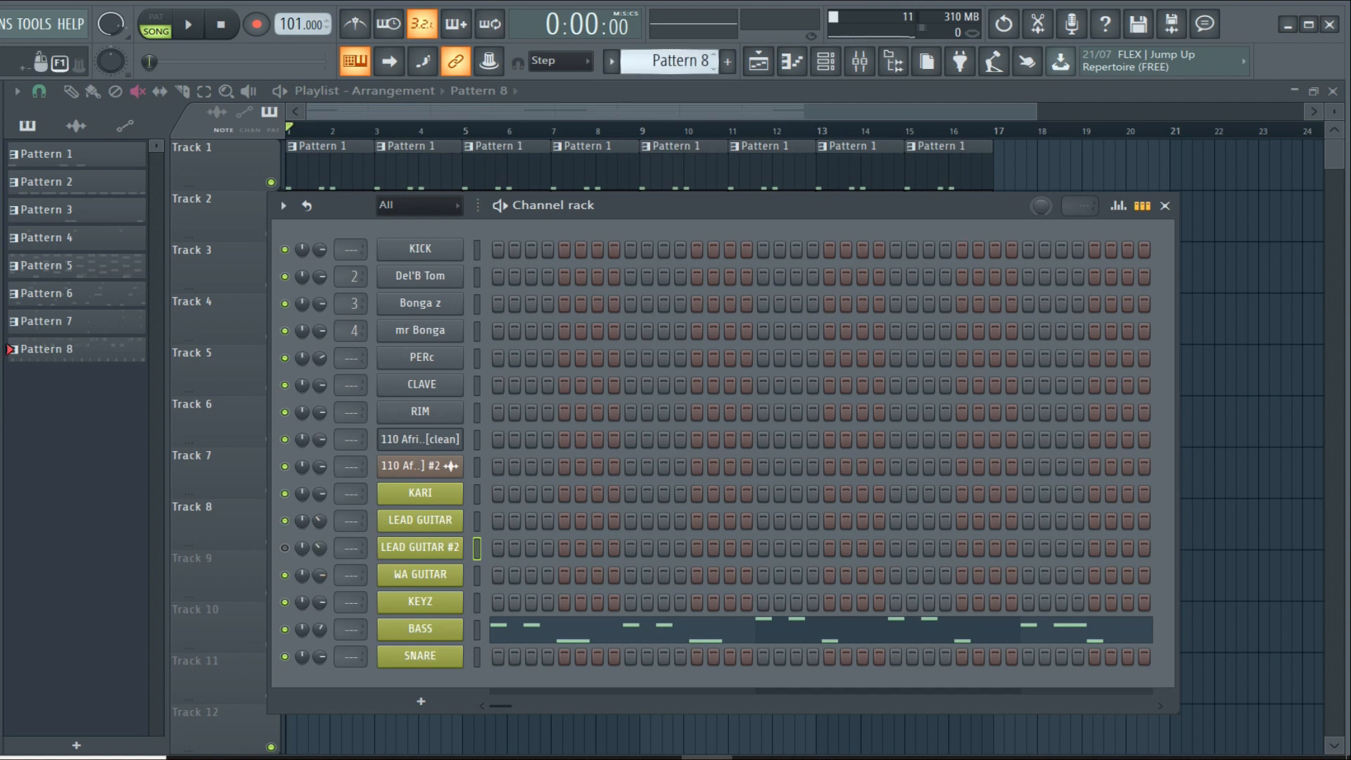
# Record a LEAD GUITAR #2 melody into a new Pattern 9, and play it back with only the original LEAD GUITAR channel muted
pyautogui.press('F4')
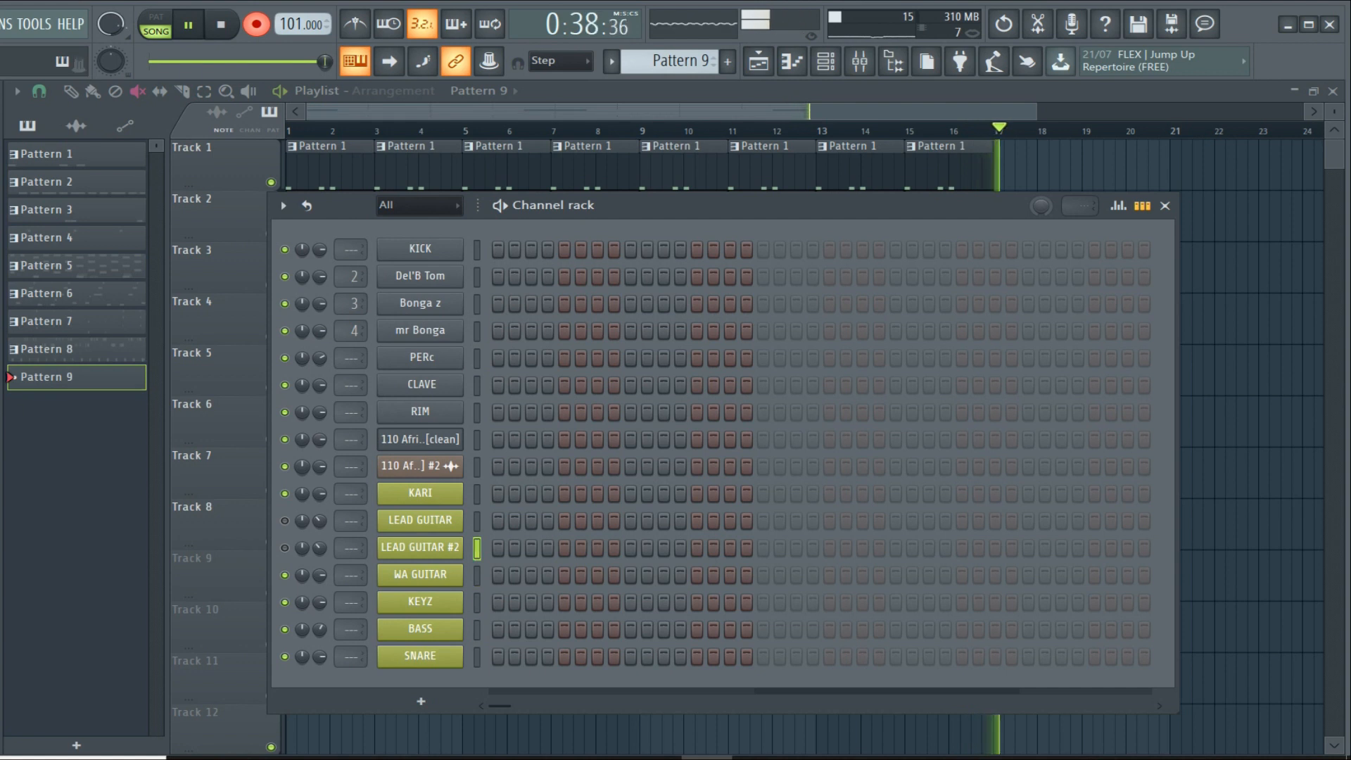
pyautogui.press('space')
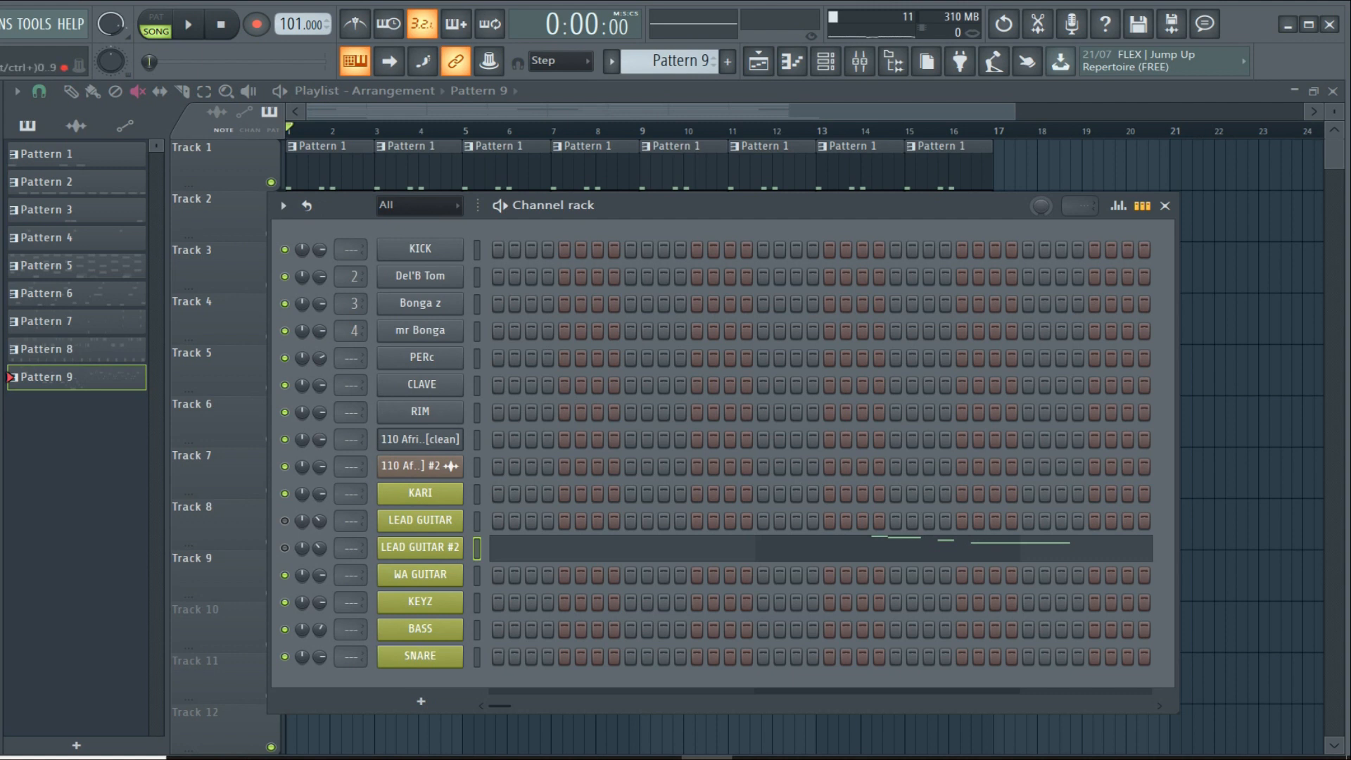
pyautogui.press('space')
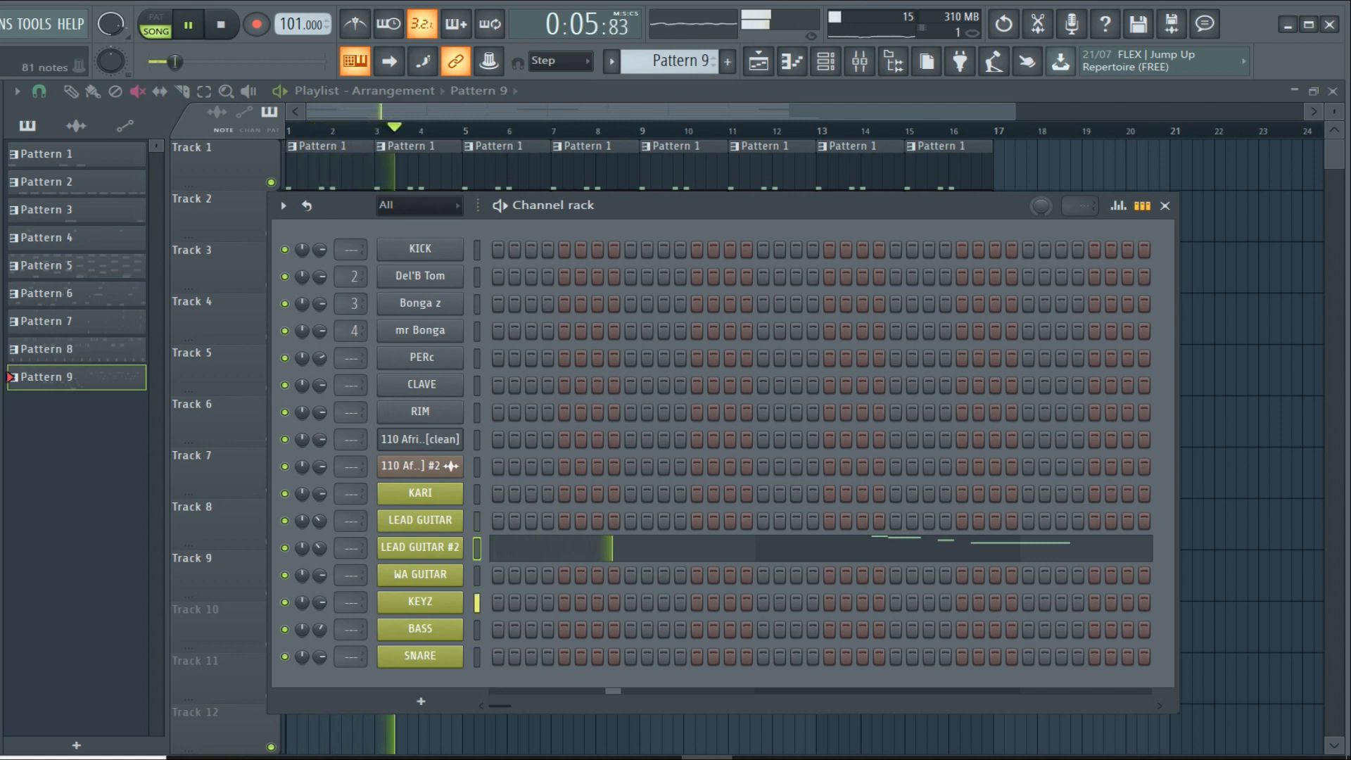
pyautogui.click(285, 521)
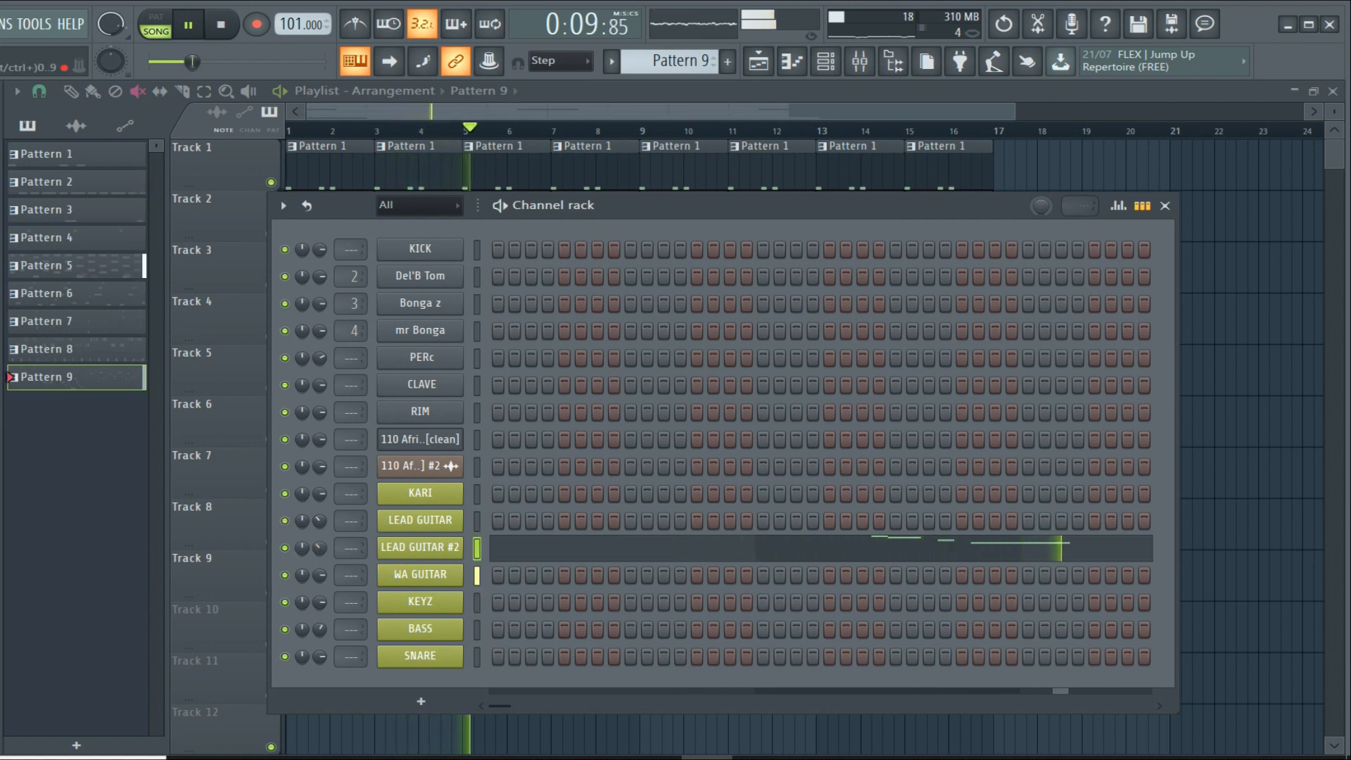
pyautogui.click(285, 520)
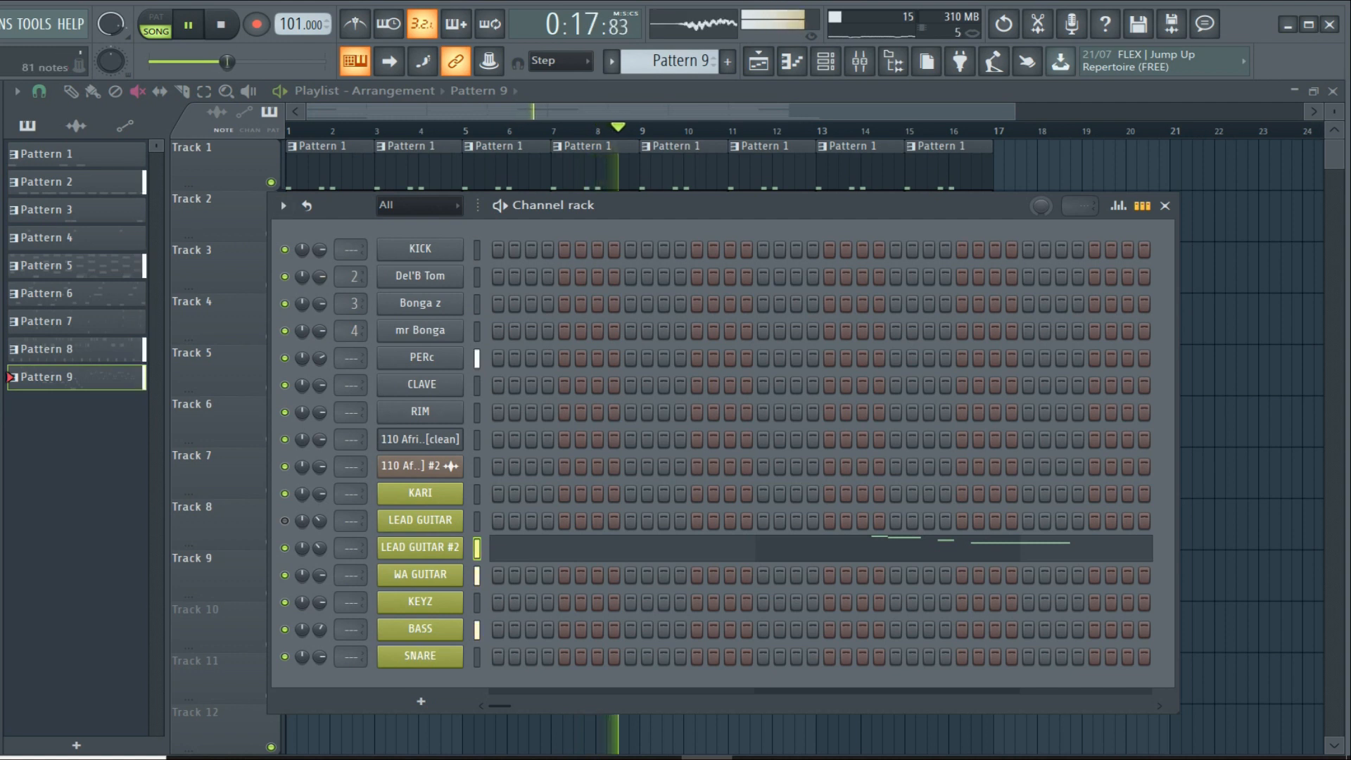
# Examine the LEAD GUITAR #2 notes of Pattern 9 in the piano roll during playback, and return to the channel rack
pyautogui.click(598, 548)
pyautogui.scroll(-3, 809, 130)
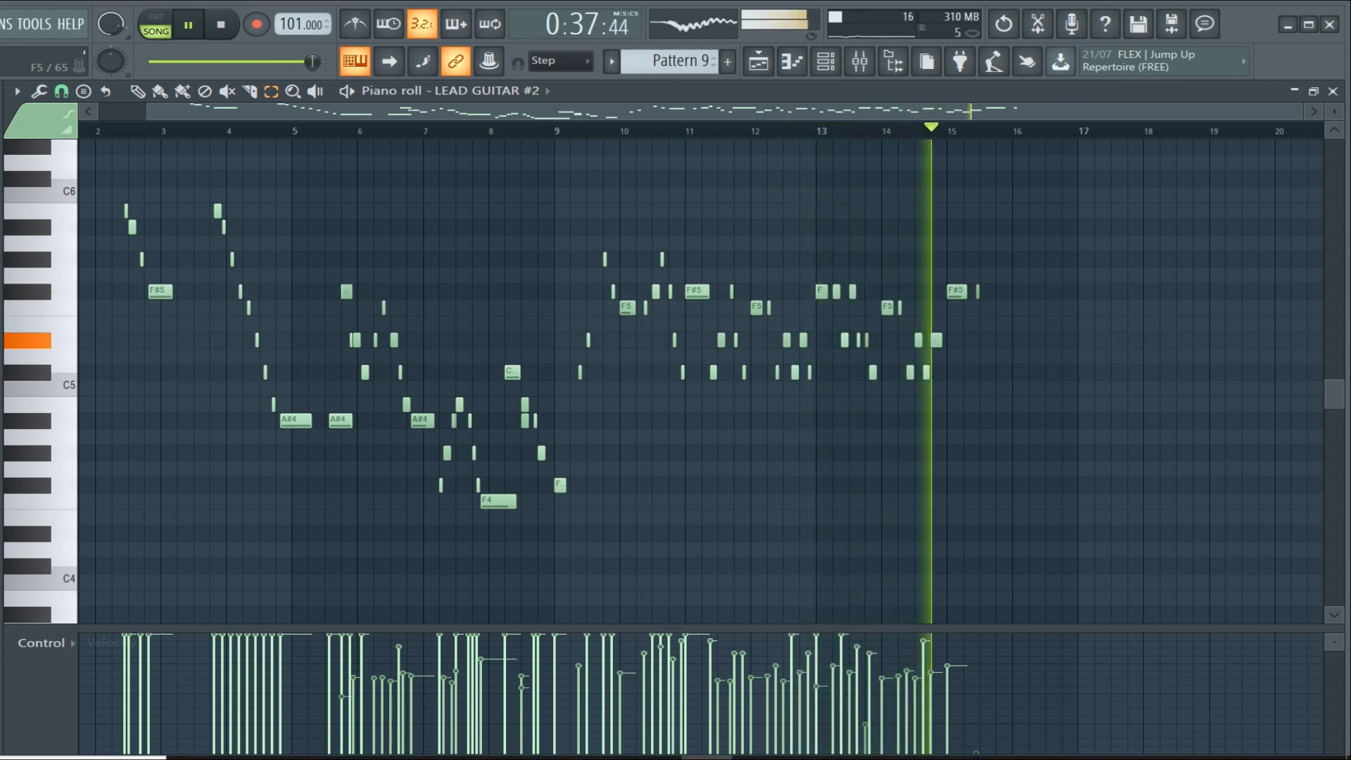
pyautogui.press('space')
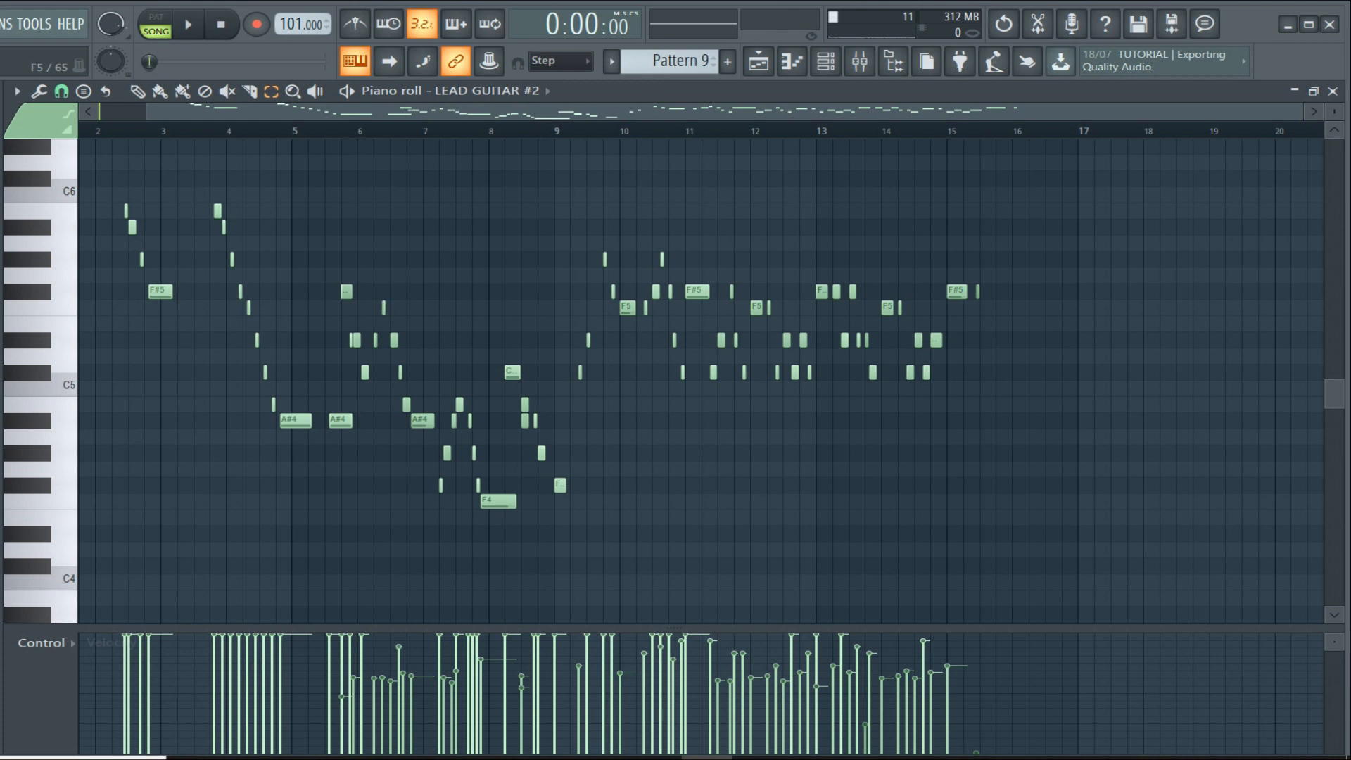
pyautogui.press('space')
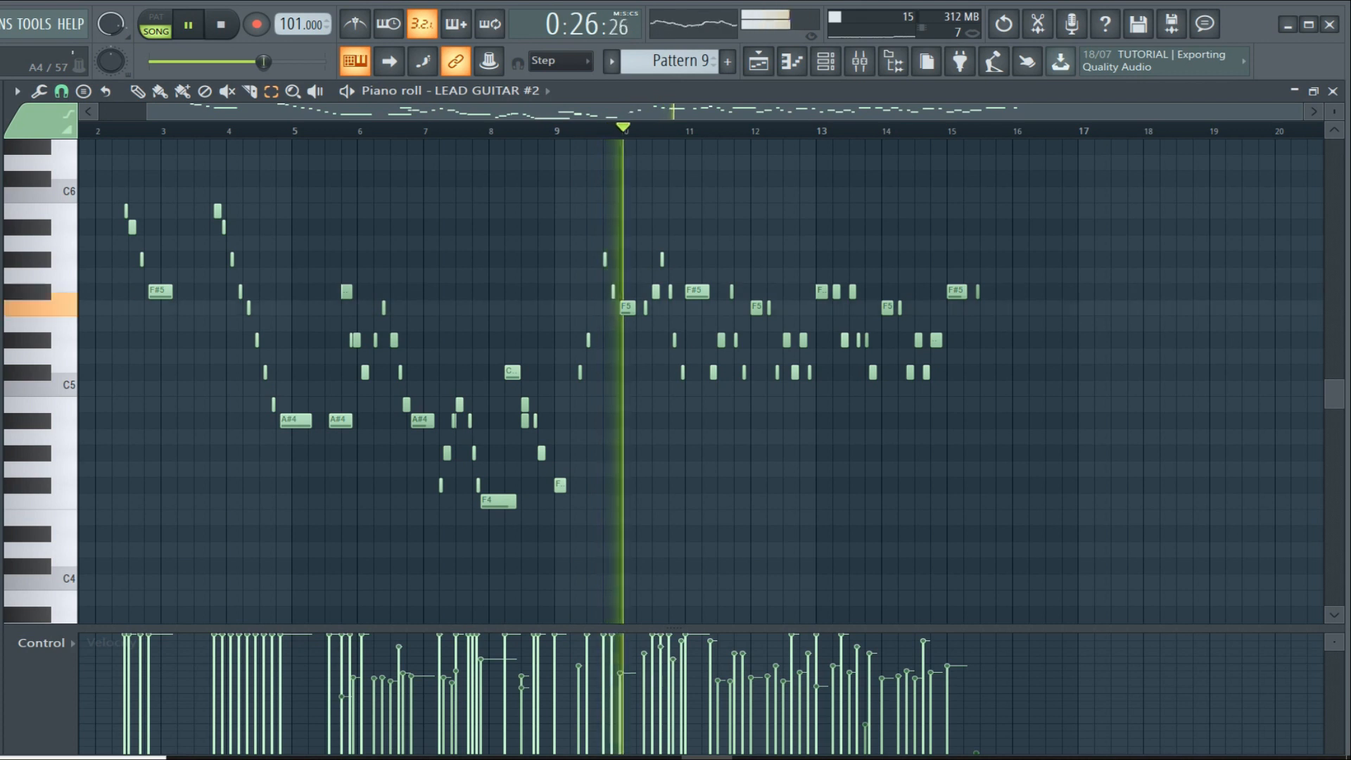
pyautogui.press('F6')
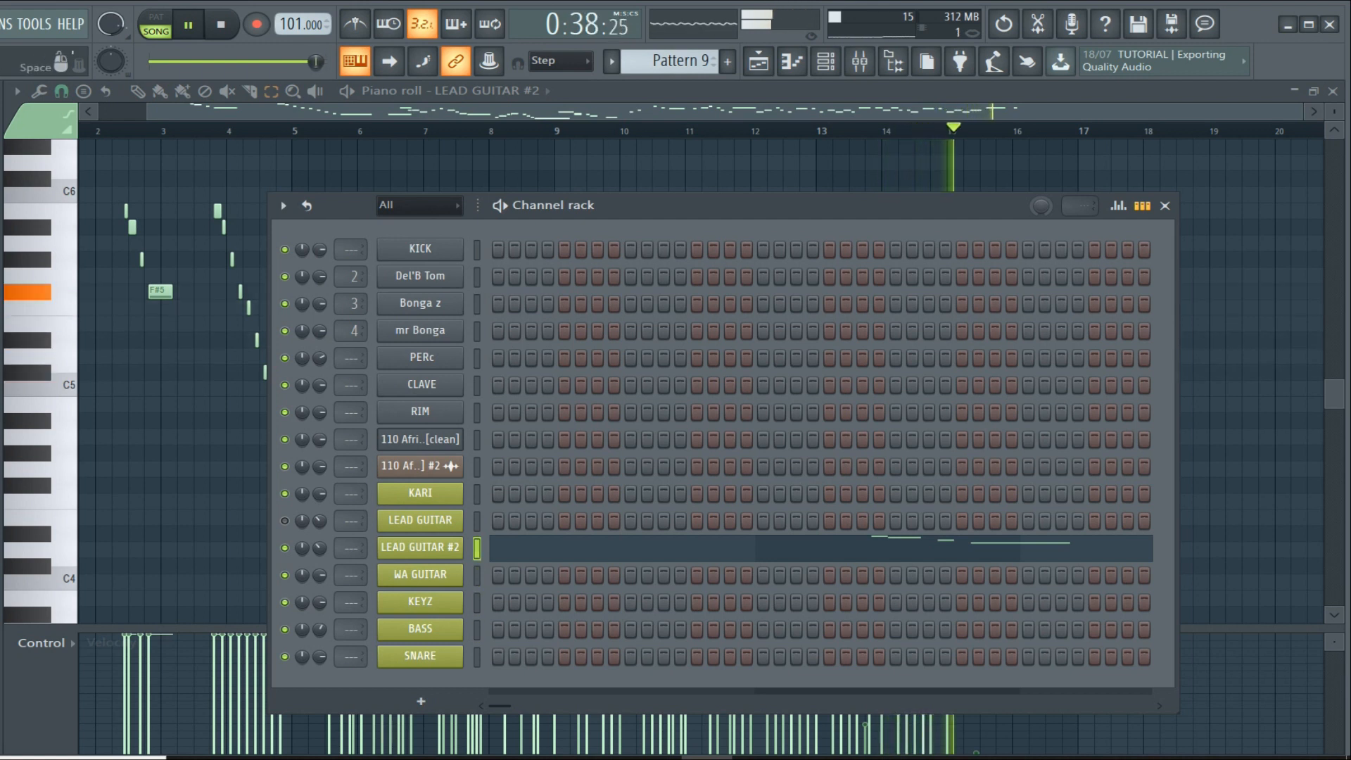
pyautogui.press('space')
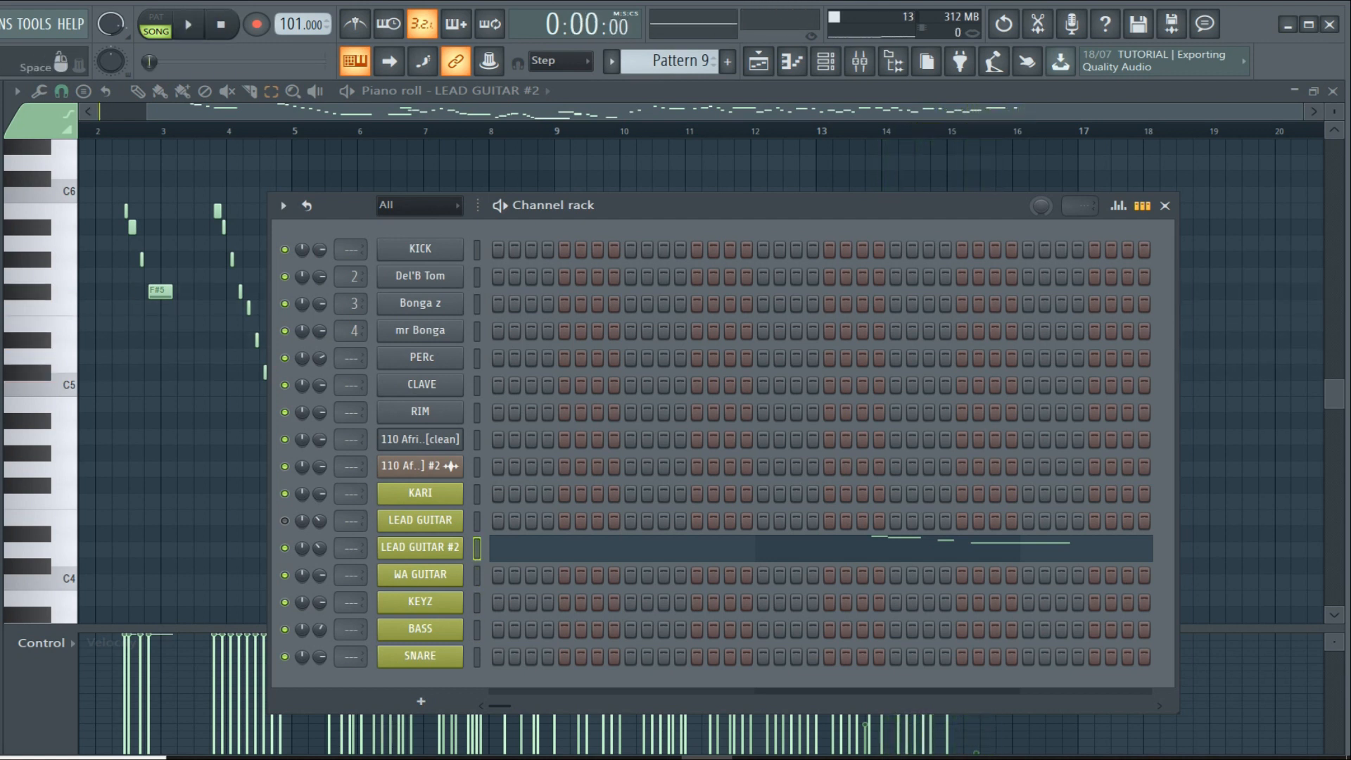